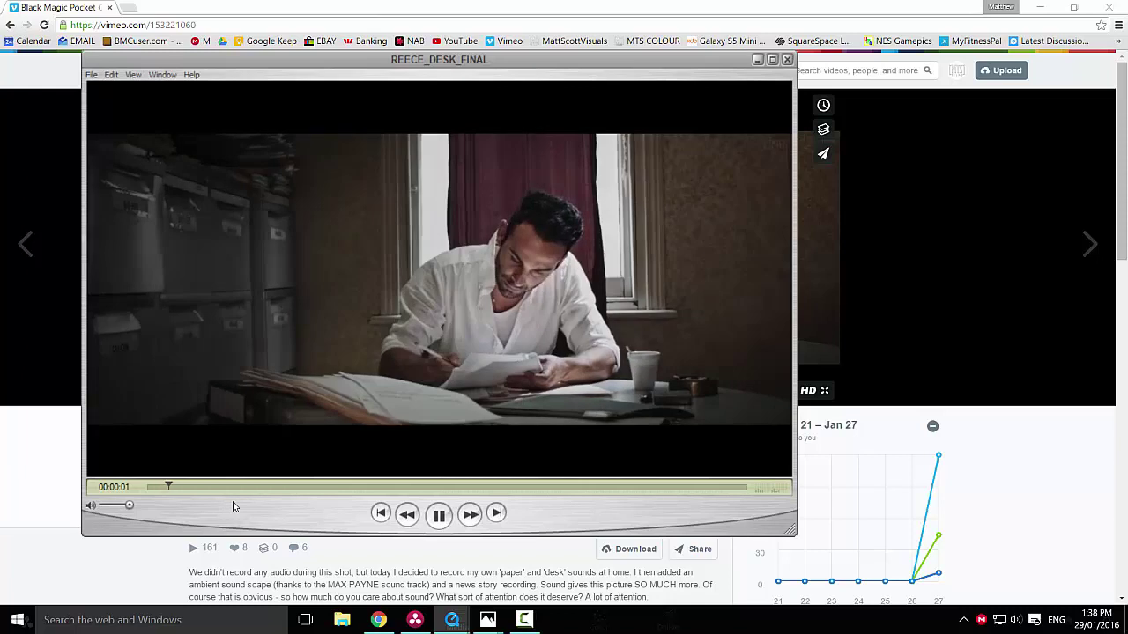
Pause, replay and scrub the REECE_DESK_FINAL clip, stepping between 00:00:04 and 00:00:14.
key("space")
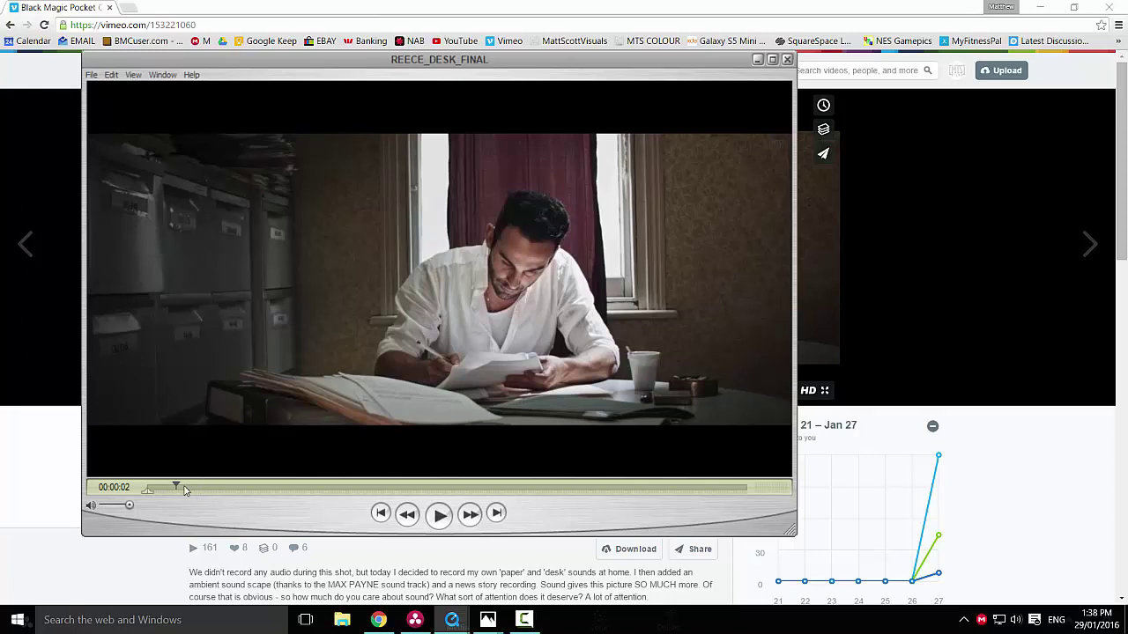
left_click_drag(176, 487, 147, 487)
key("space")
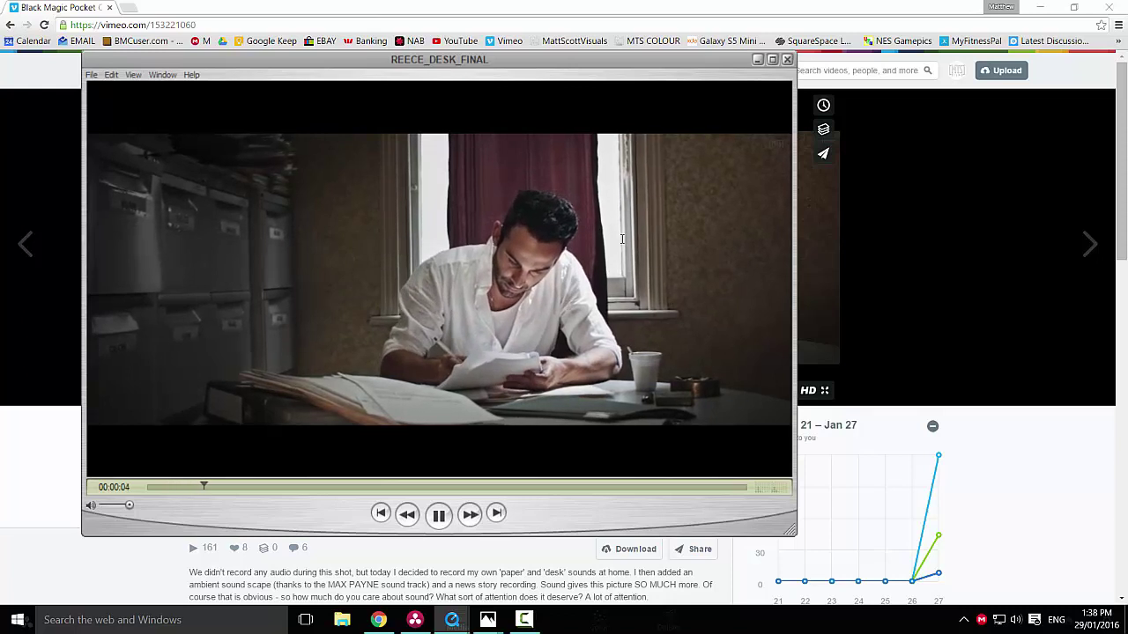
key("space")
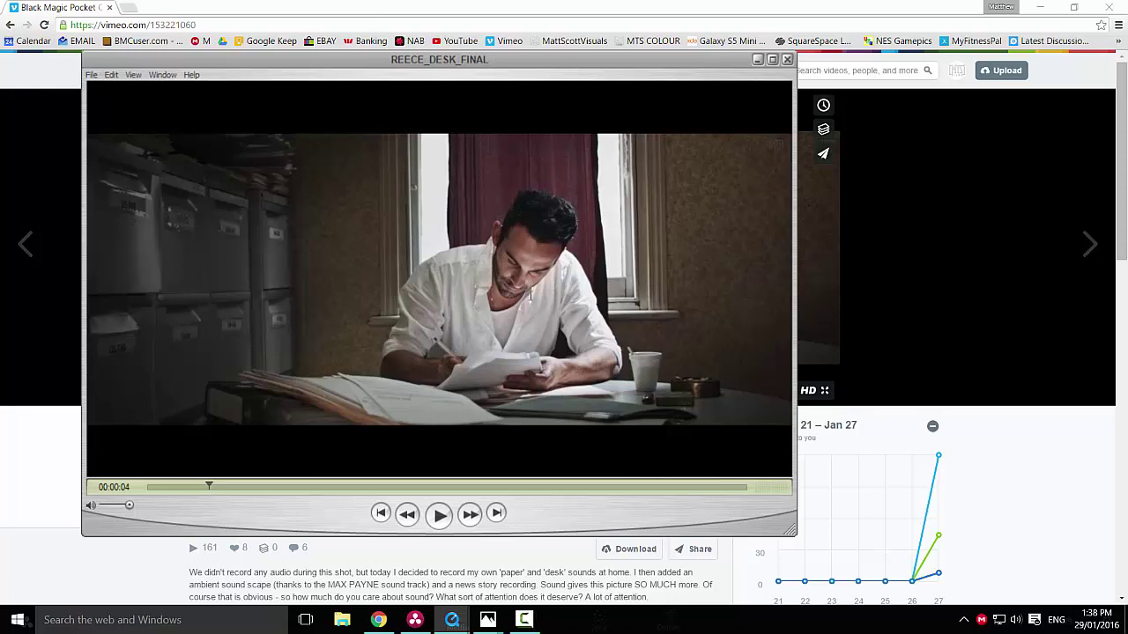
left_click(271, 487)
left_click_drag(305, 487, 328, 486)
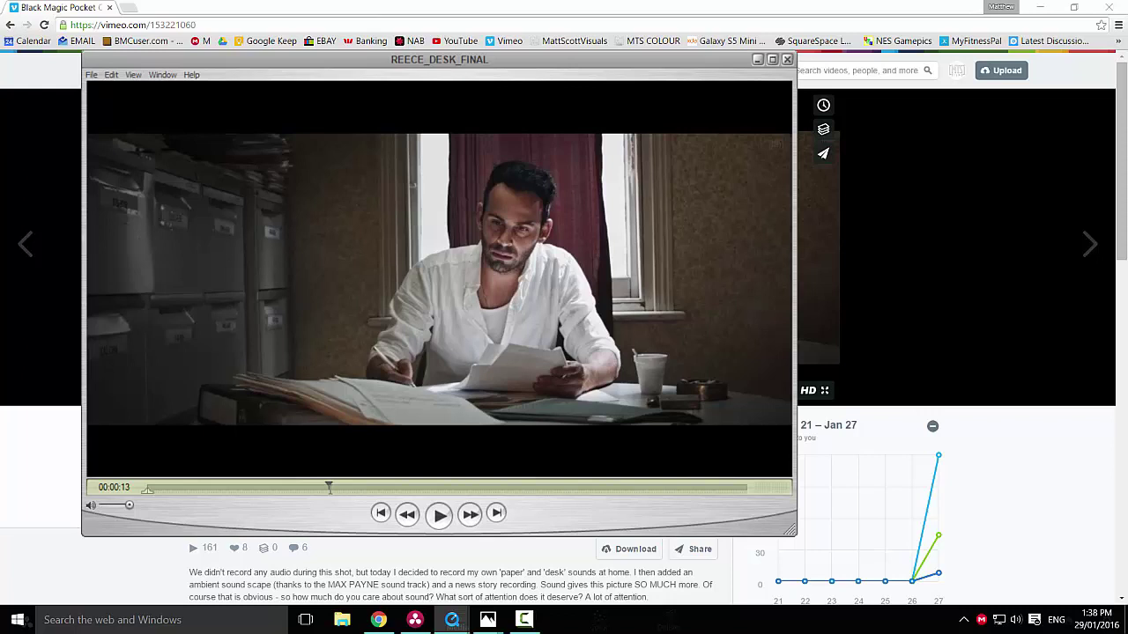
left_click_drag(329, 487, 252, 487)
key("space")
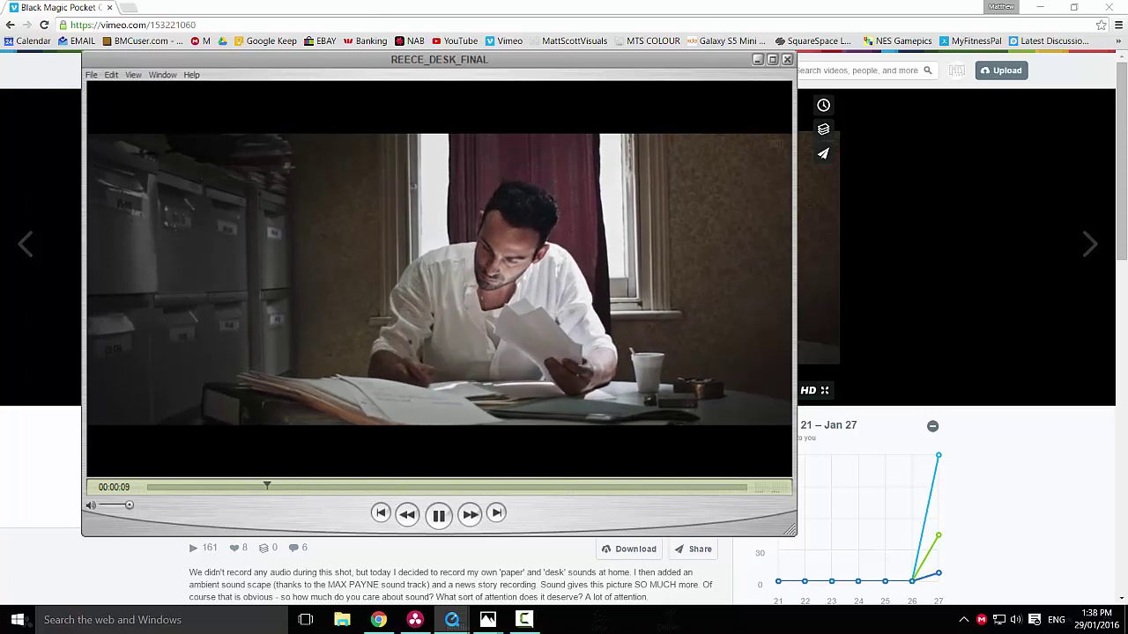
key("space")
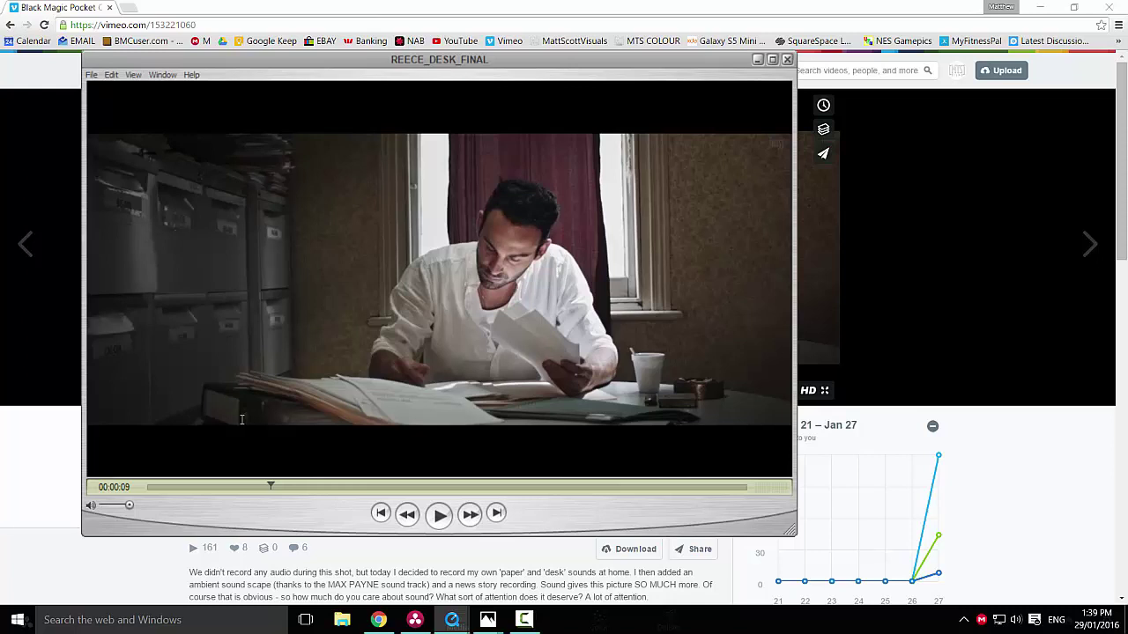
left_click_drag(273, 486, 329, 490)
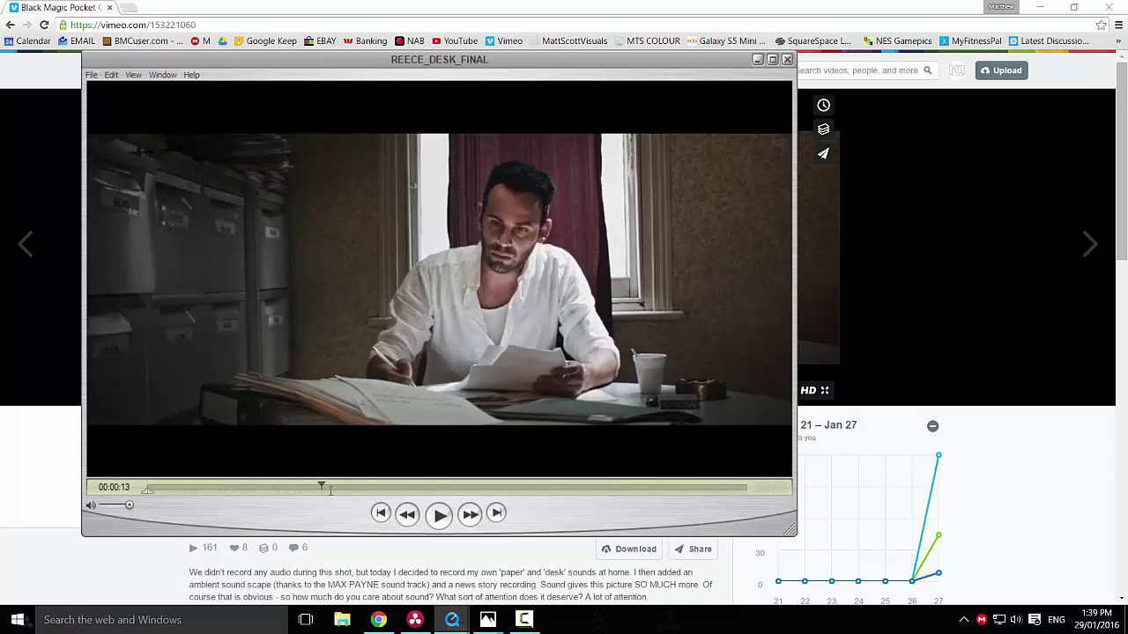
left_click(330, 489)
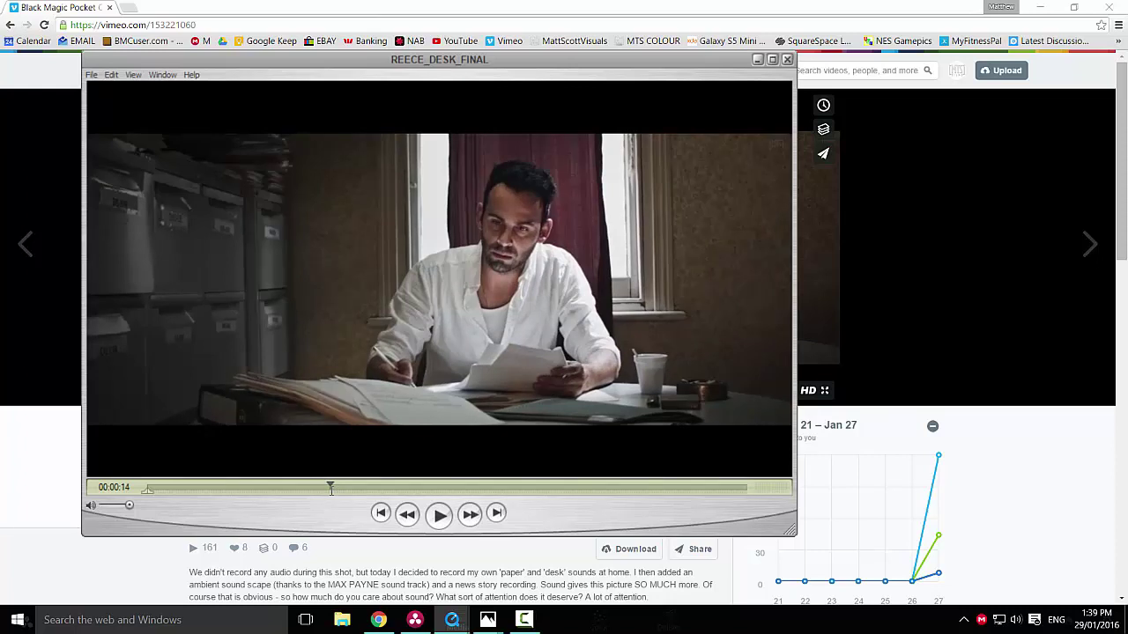
Bring the Vimeo page forward, return to the player and scrub ahead to about 00:00:22.
left_click(378, 620)
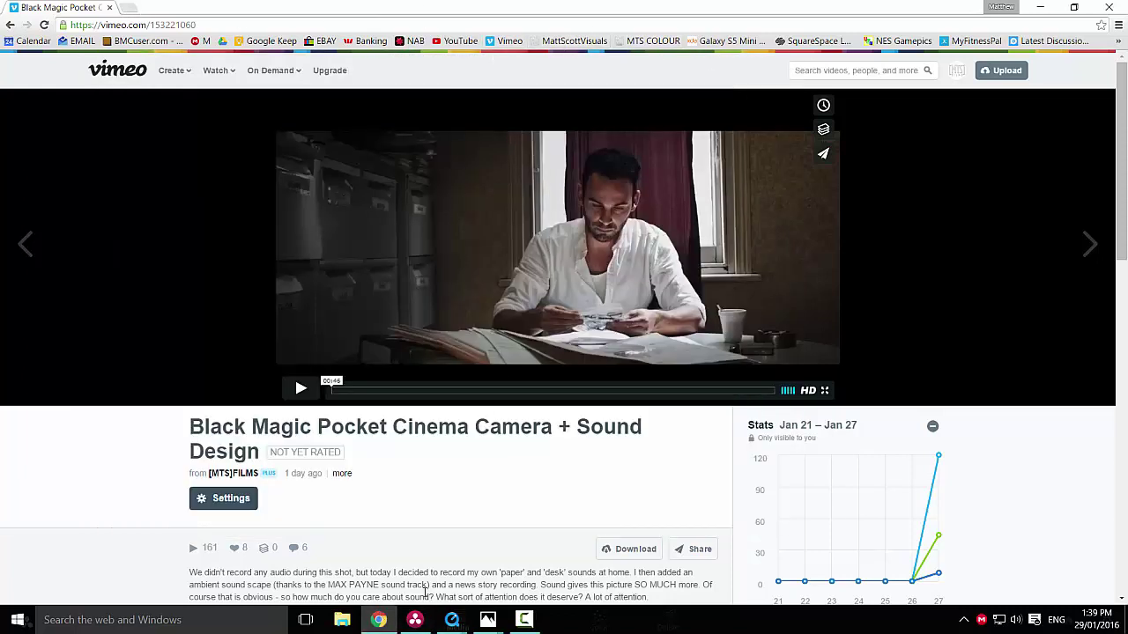
mouse_move(456, 627)
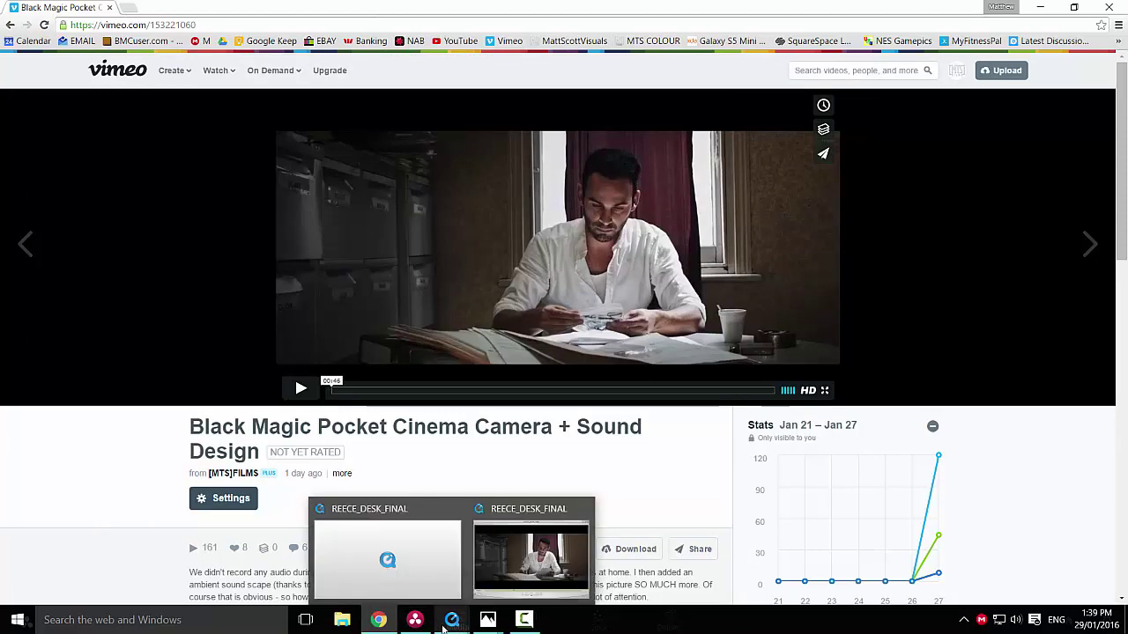
left_click(518, 580)
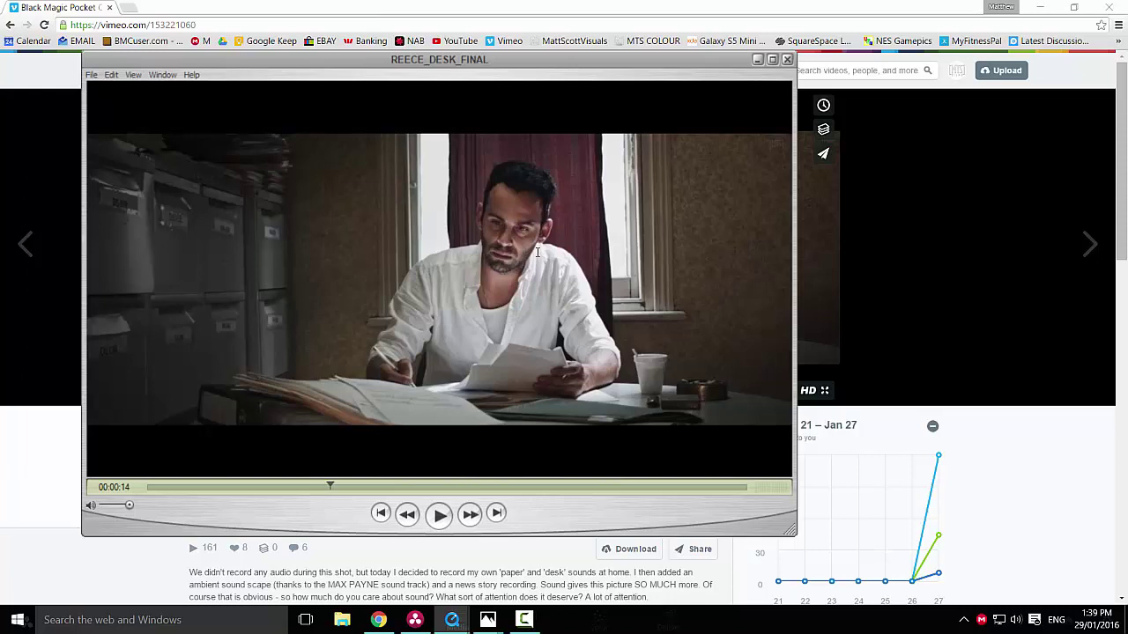
left_click_drag(329, 486, 485, 486)
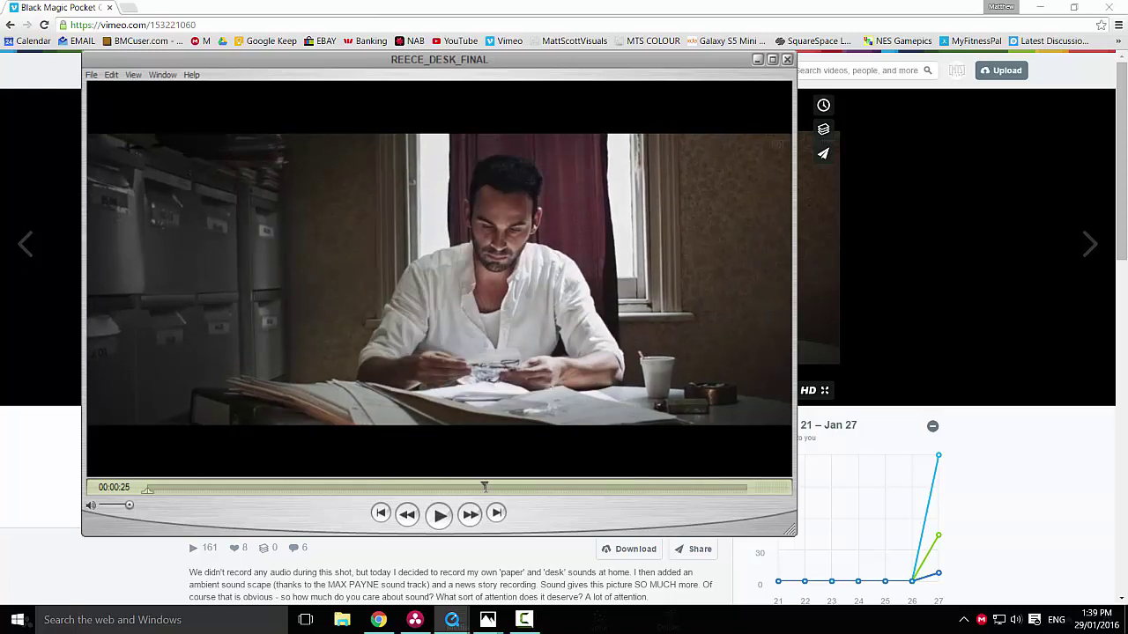
Close the REECE_DESK_FINAL player, make Chrome full screen, and switch to DaVinci Resolve.
left_click(786, 60)
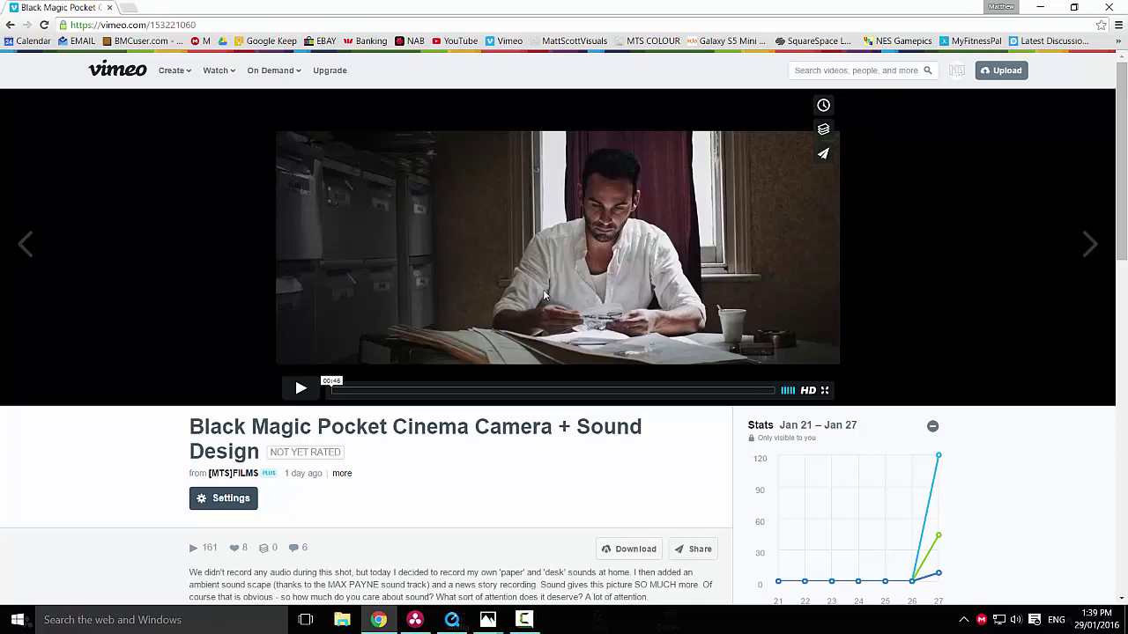
left_click(322, 24)
left_click(322, 22)
key("F11")
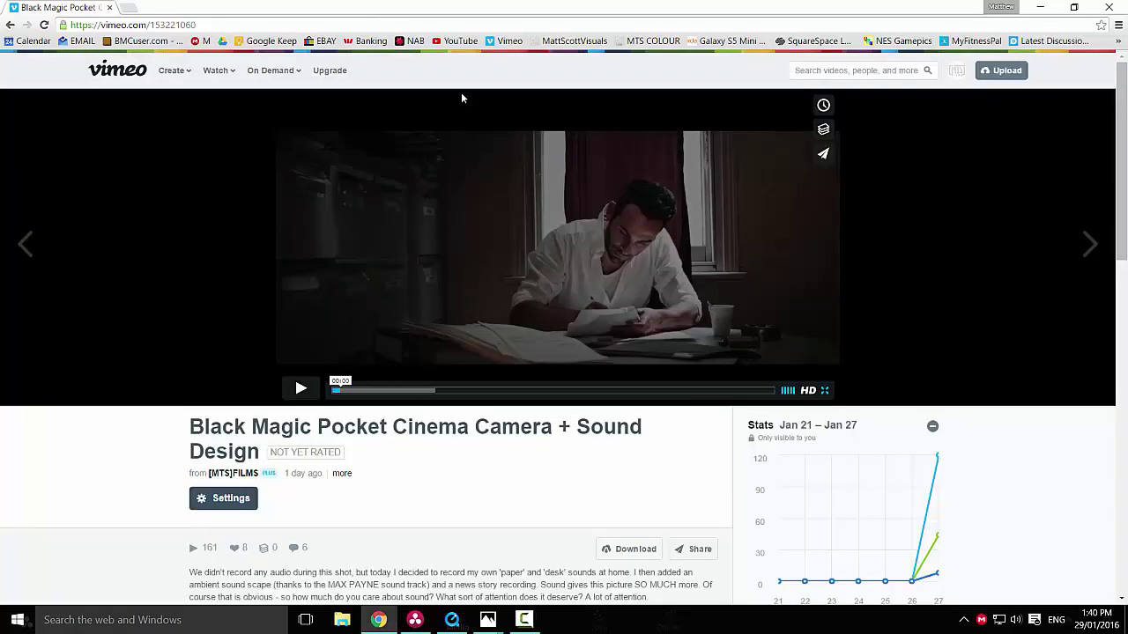
left_click(423, 625)
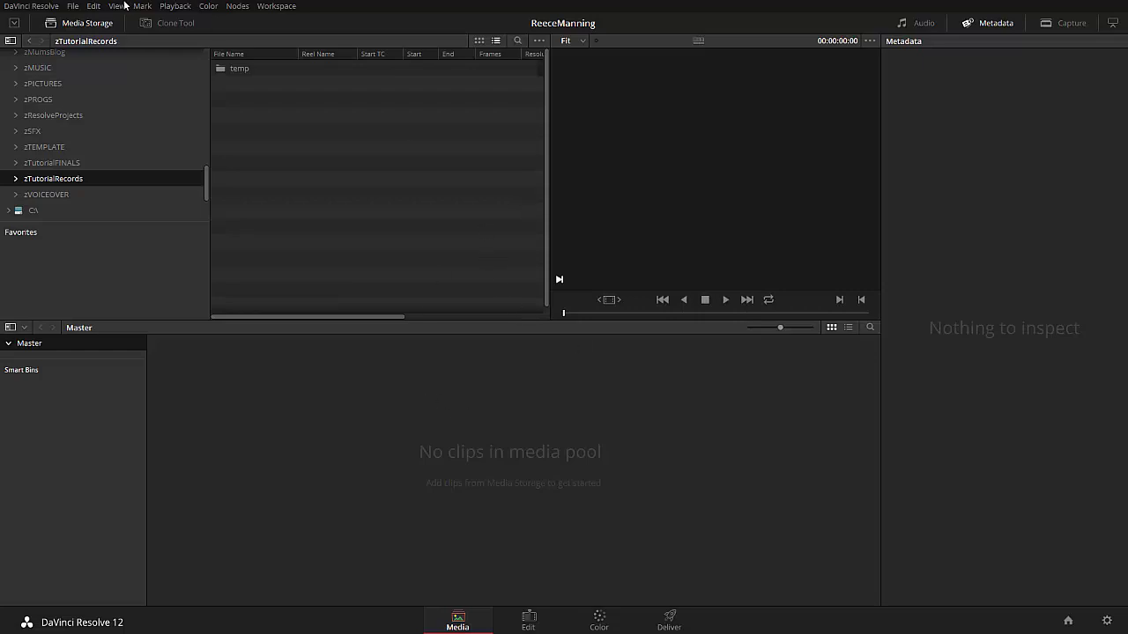
Scroll the Media Storage tree to the top and collapse the E:\ drive.
left_click_drag(206, 184, 201, 72)
left_click(8, 88)
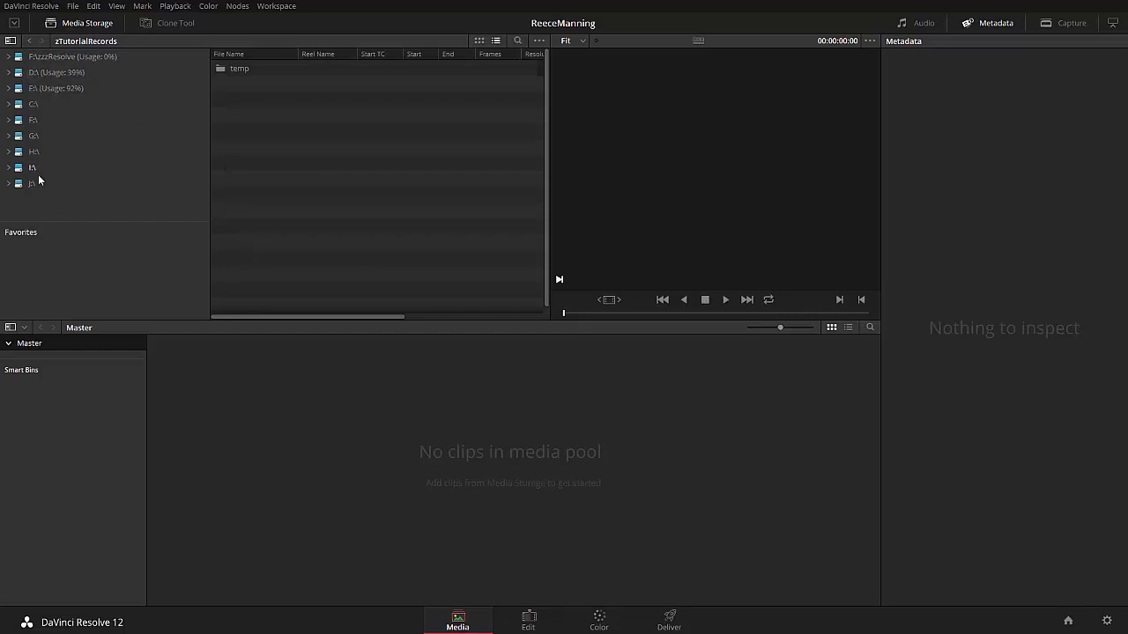
left_click(27, 6)
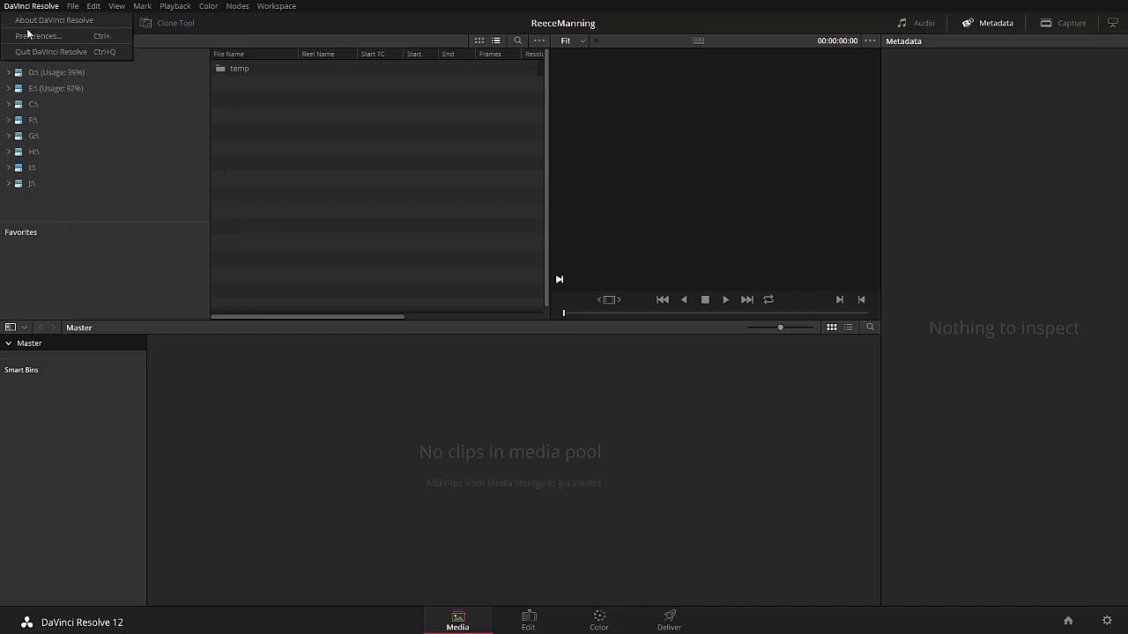
left_click(30, 38)
left_click(402, 165)
left_click(395, 181)
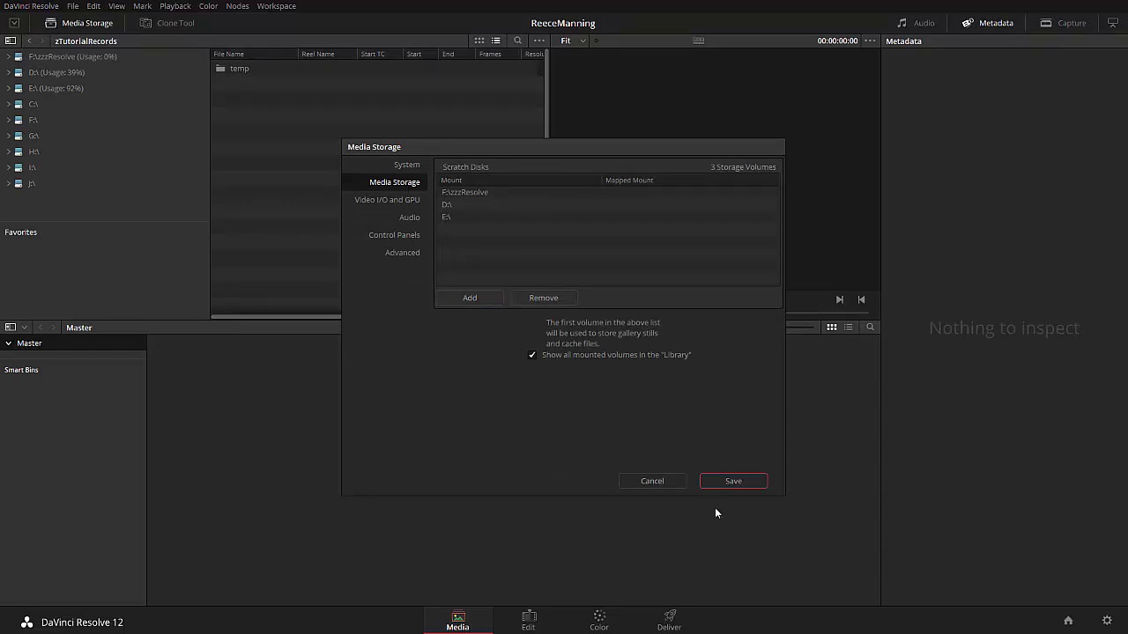
left_click(652, 481)
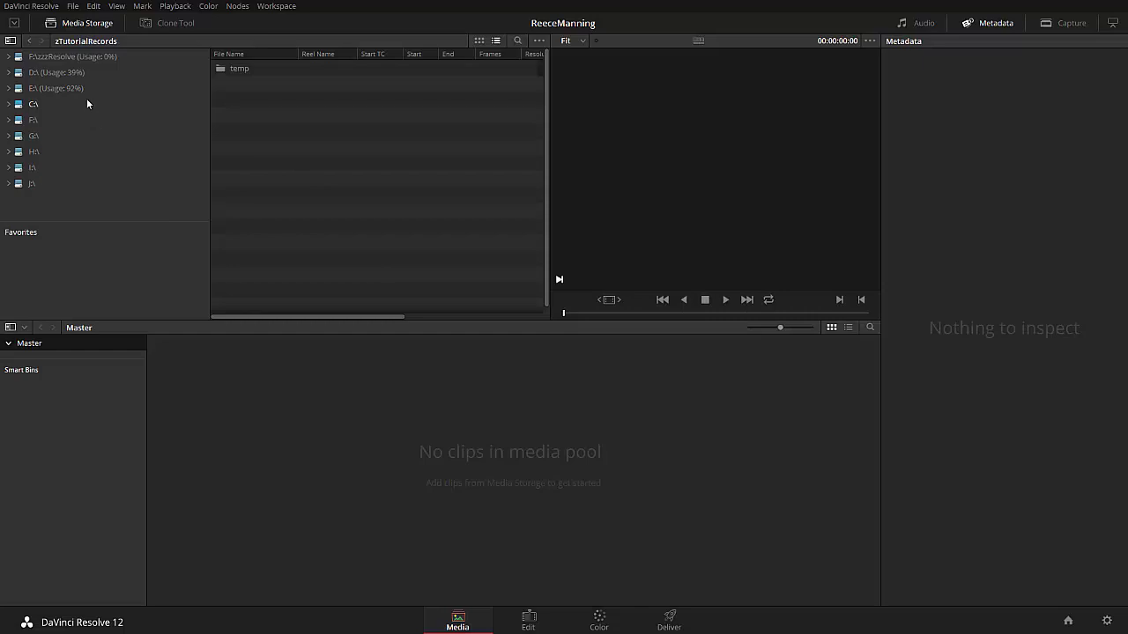
left_click(41, 88)
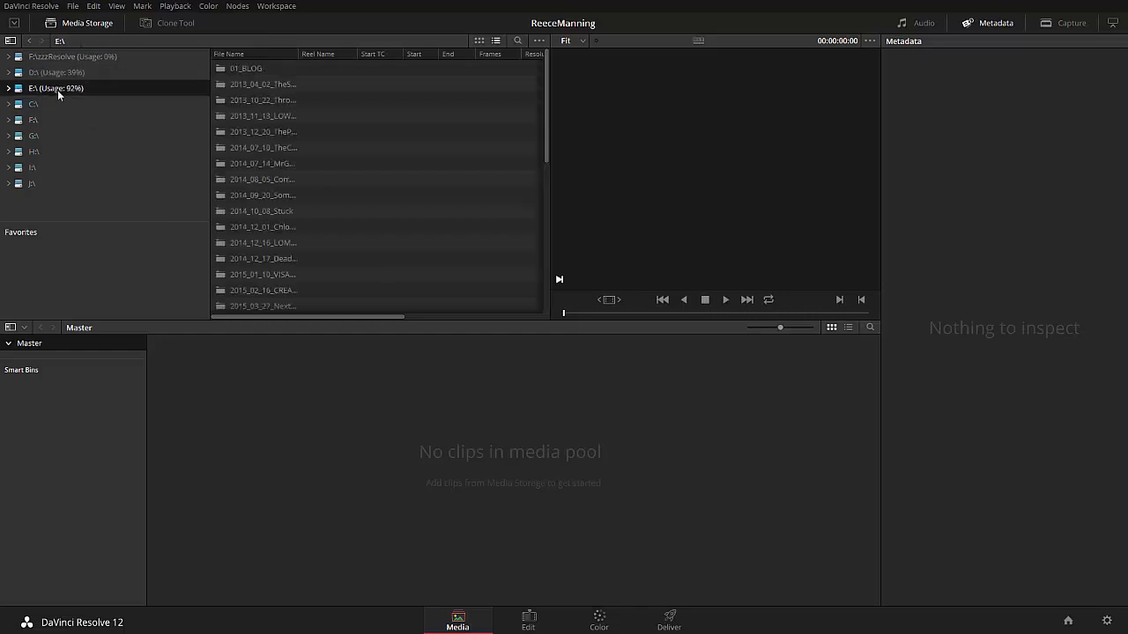
left_click_drag(547, 138, 546, 274)
double_click(270, 144)
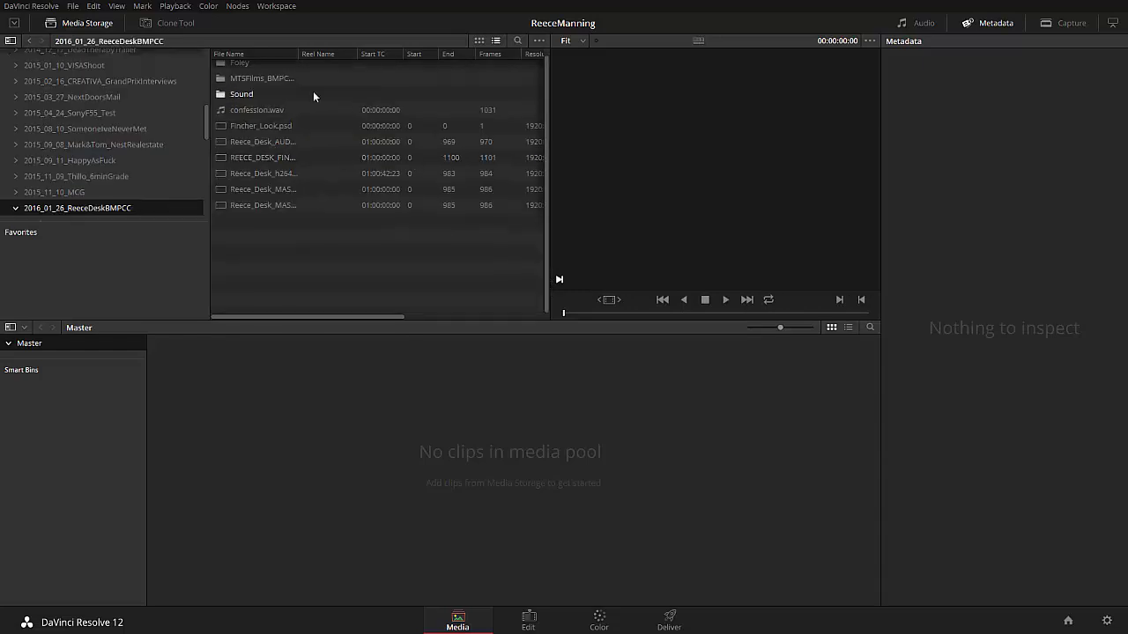
double_click(269, 77)
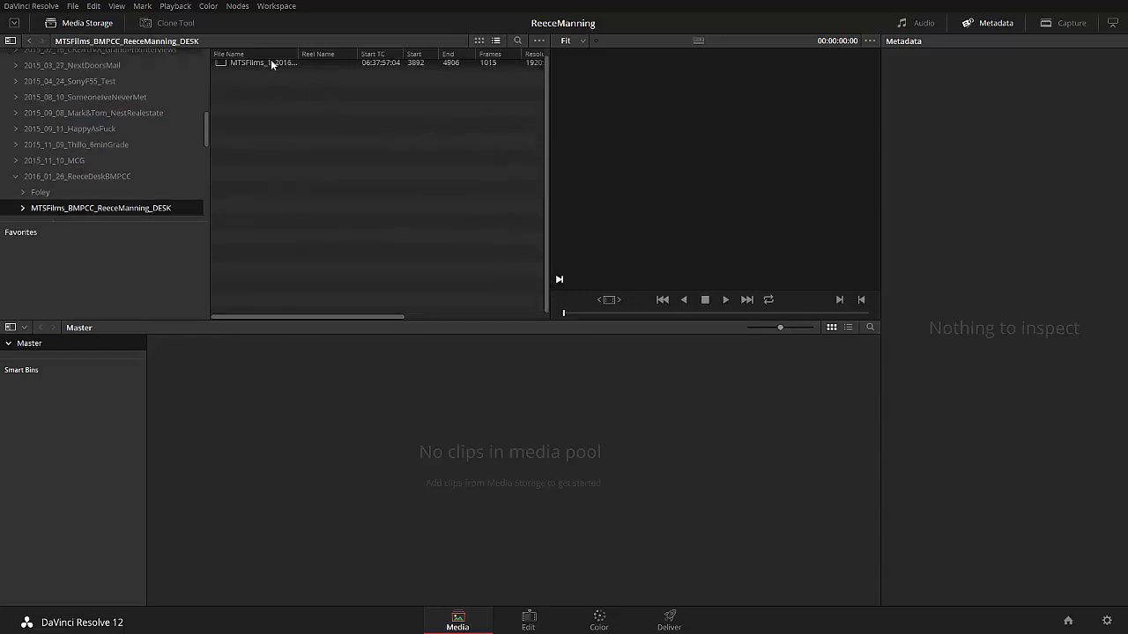
Preview and scrub the MTSFilms_1_2016-01-22_0635_C0002 DNG clip, then add it to the media pool.
left_click(271, 61)
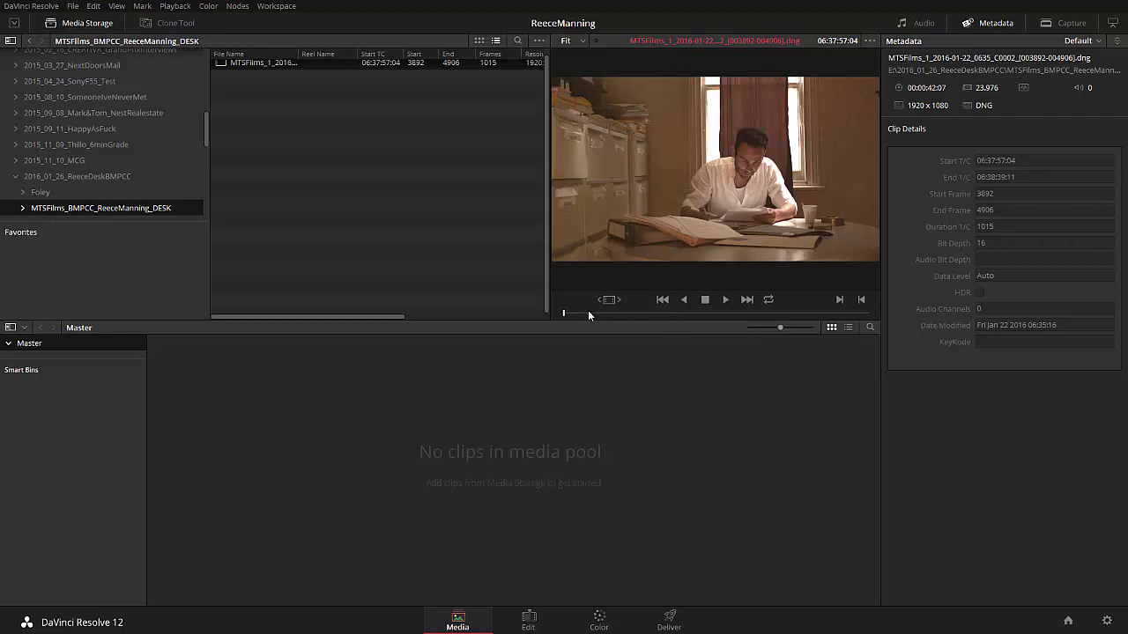
mouse_move(695, 320)
left_mouse_down()
mouse_move(839, 313)
mouse_move(653, 313)
mouse_move(803, 319)
mouse_move(676, 314)
left_mouse_up()
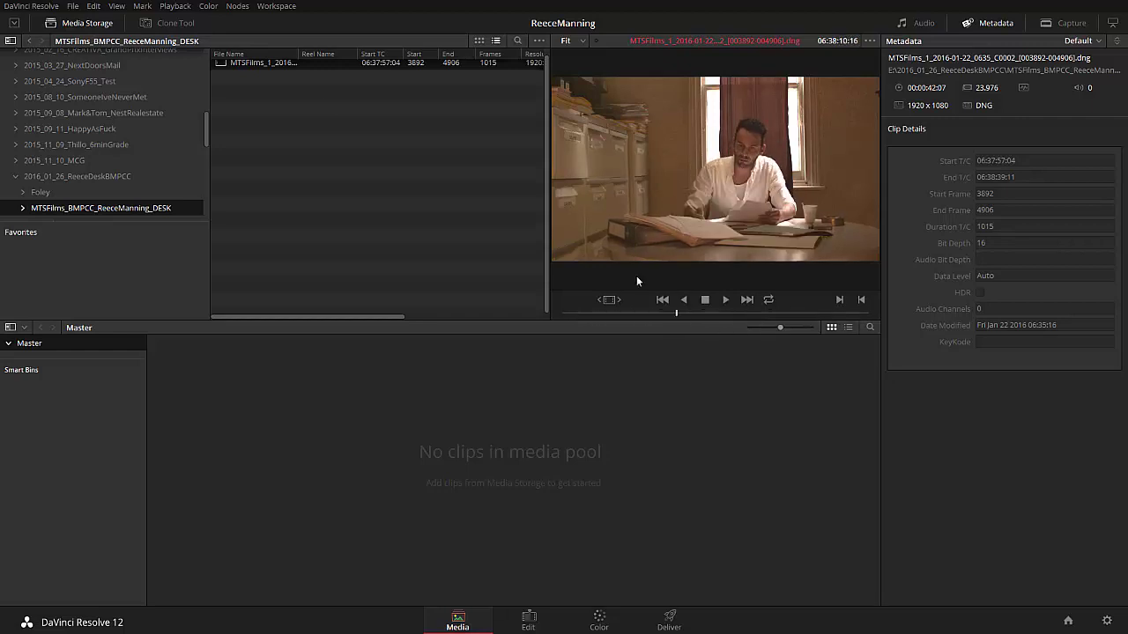
left_click_drag(300, 55, 432, 58)
left_click_drag(548, 182, 545, 141)
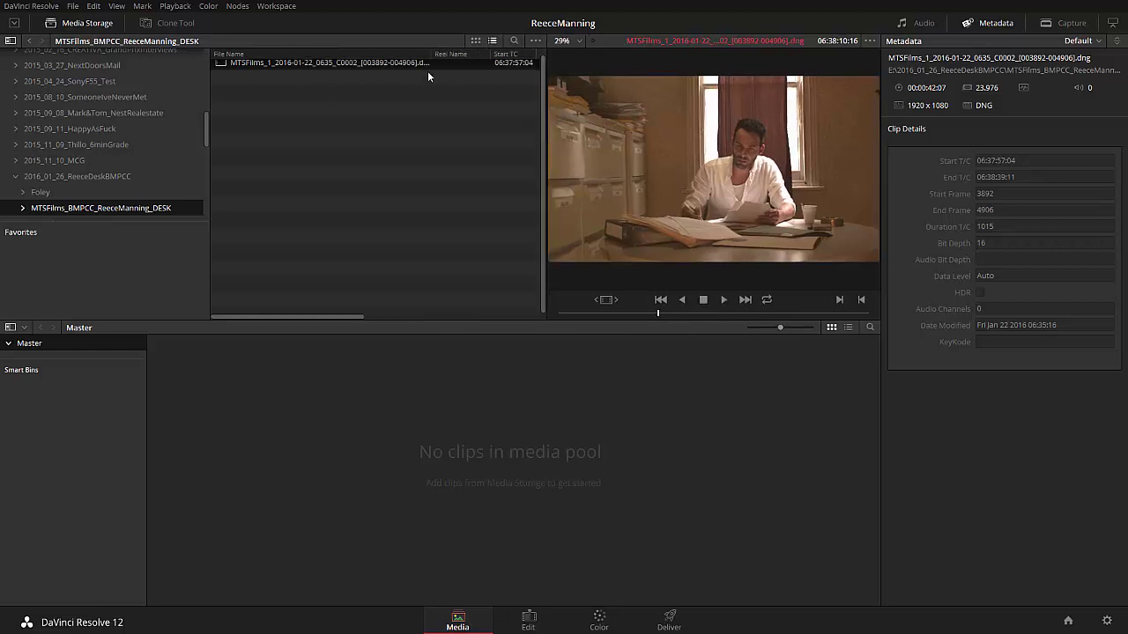
left_click_drag(636, 309, 774, 316)
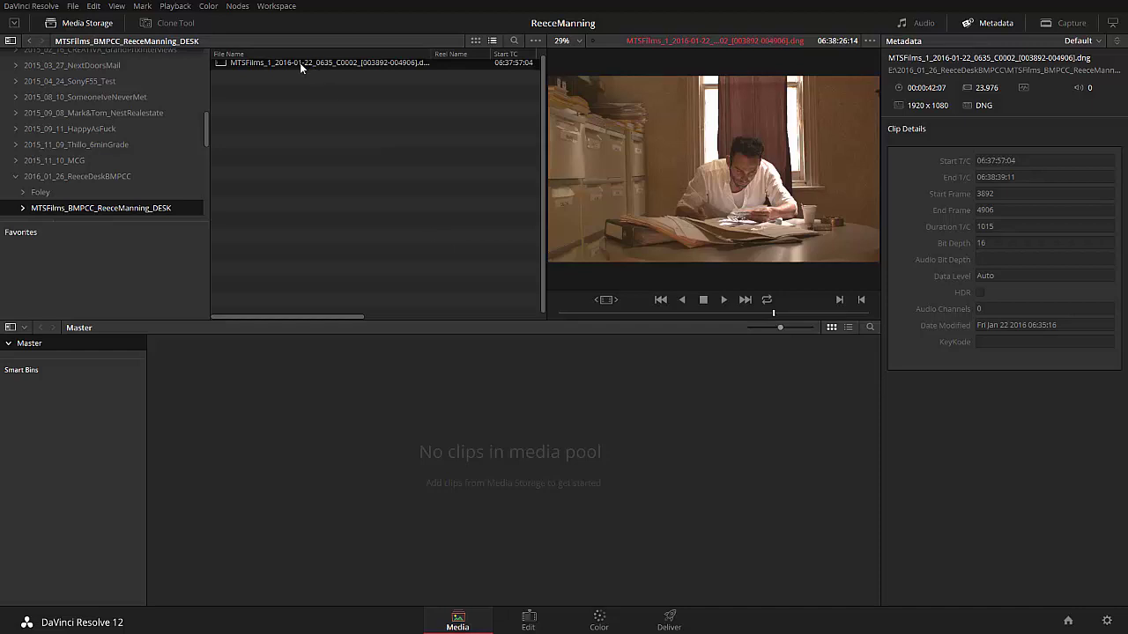
left_click_drag(281, 60, 268, 437)
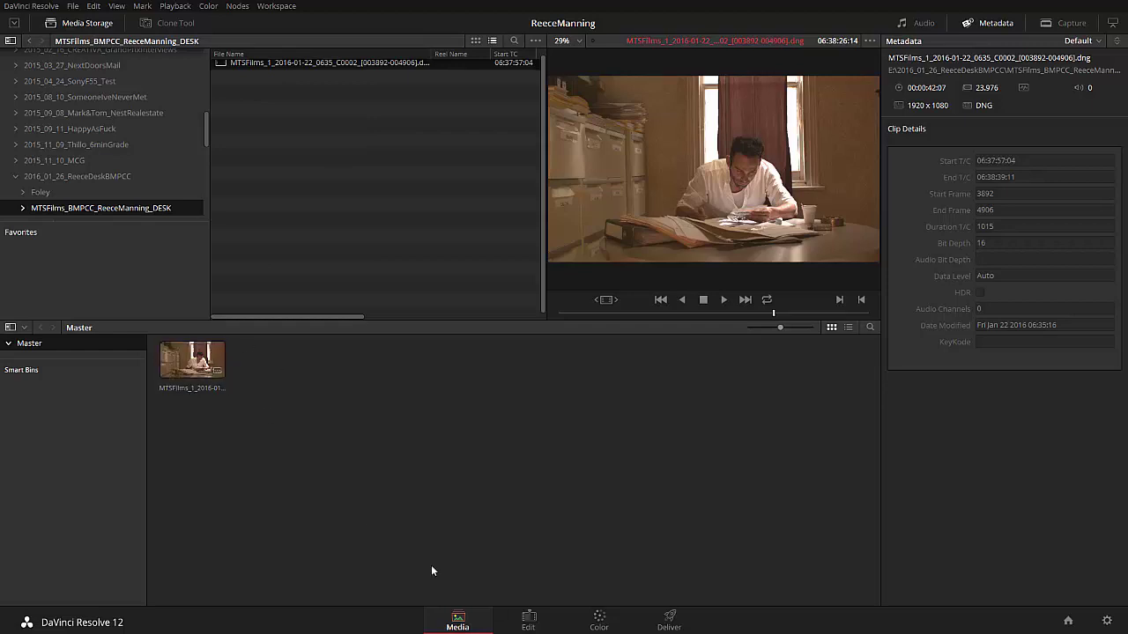
Switch to the Edit page, select the DNG desk clip and try dragging it onto the timeline.
left_click(529, 624)
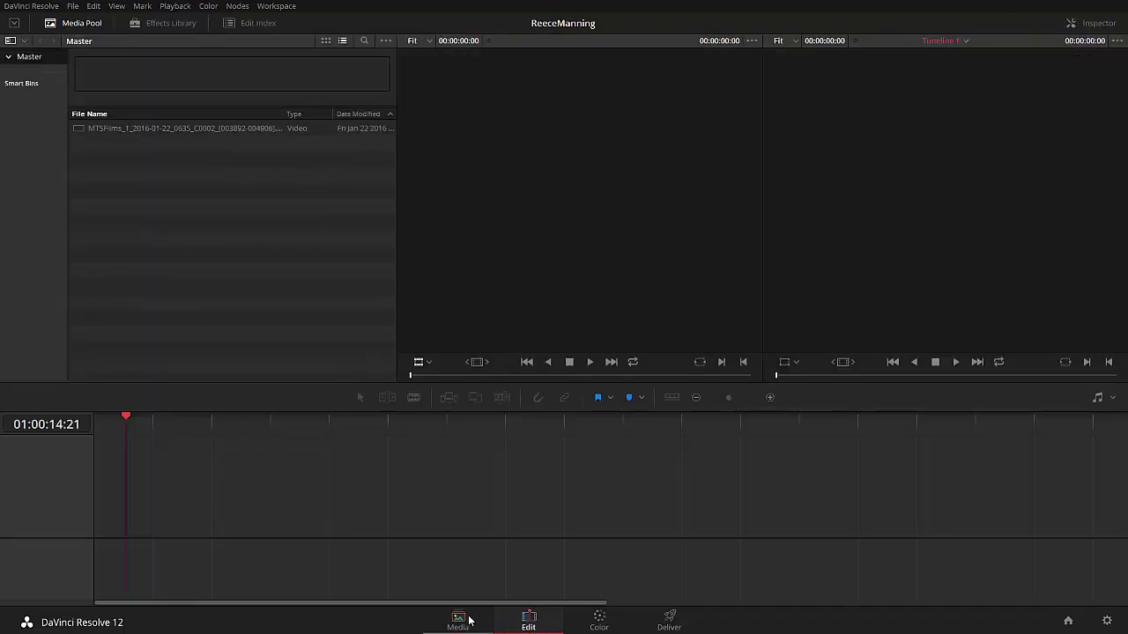
left_click(458, 621)
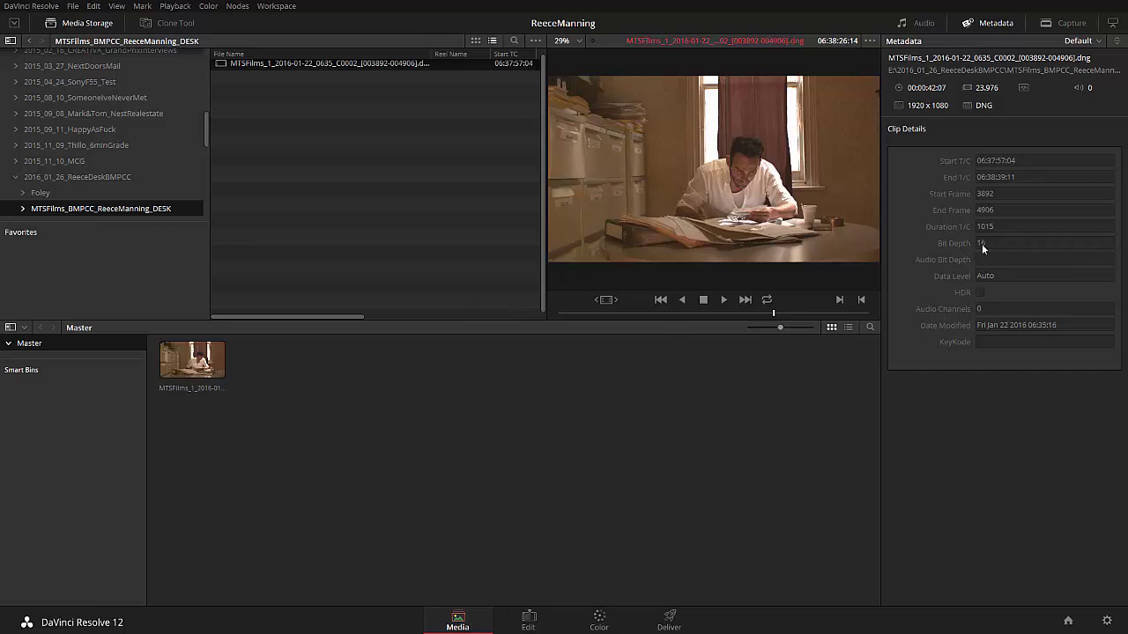
left_click(530, 621)
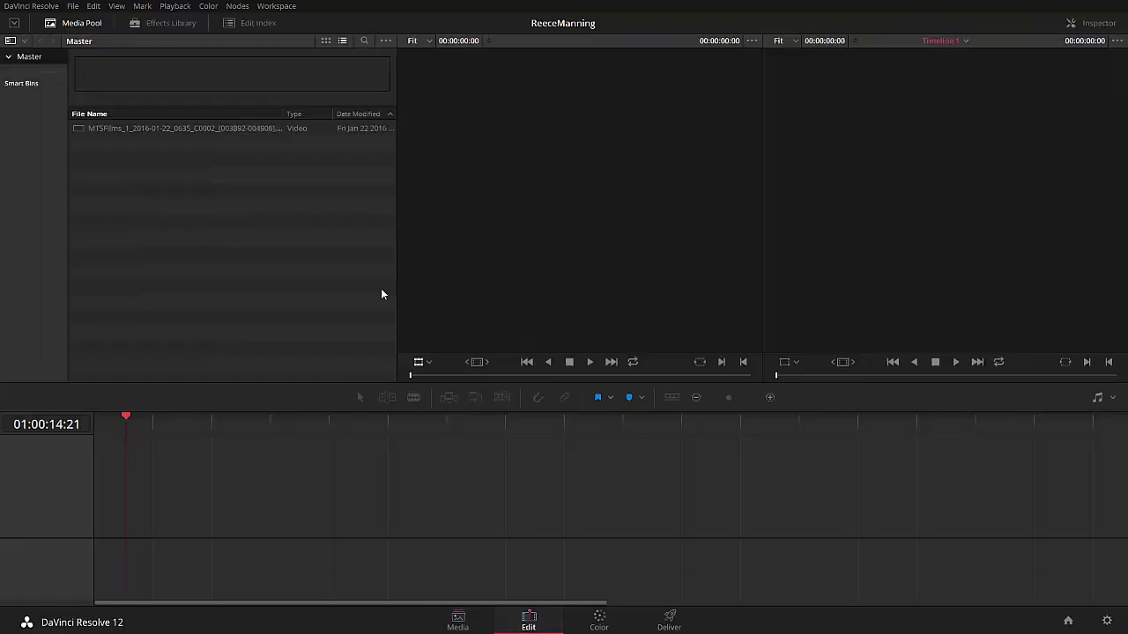
left_click(188, 129)
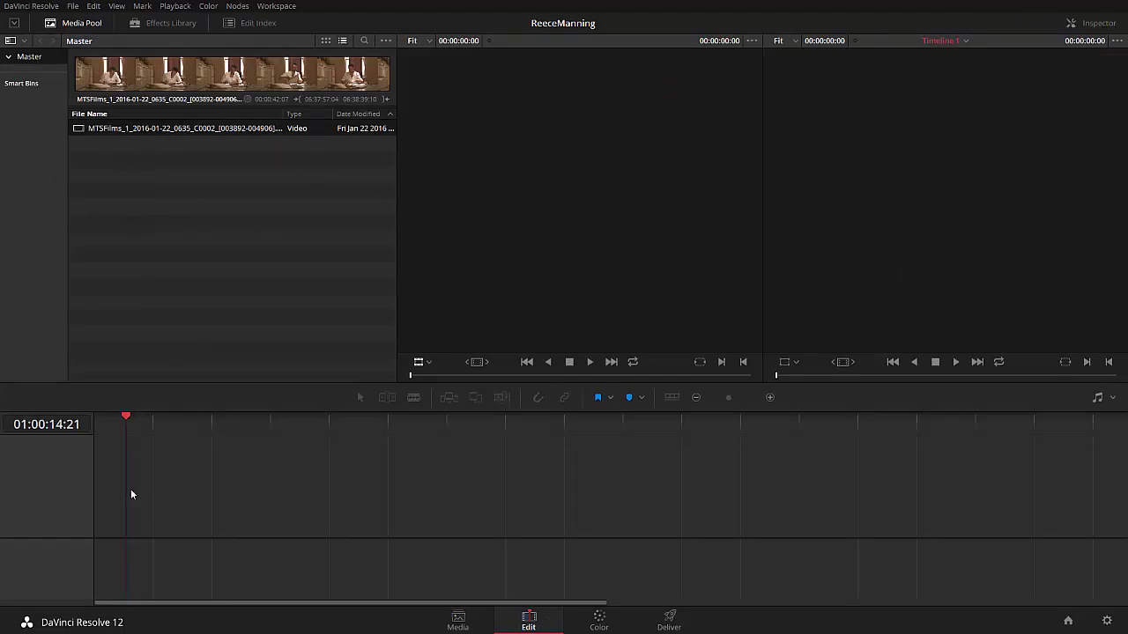
left_click_drag(278, 455, 308, 432)
Create a timeline named 'Mad Shit' from the selected desk clip and scrub through it.
right_click(95, 129)
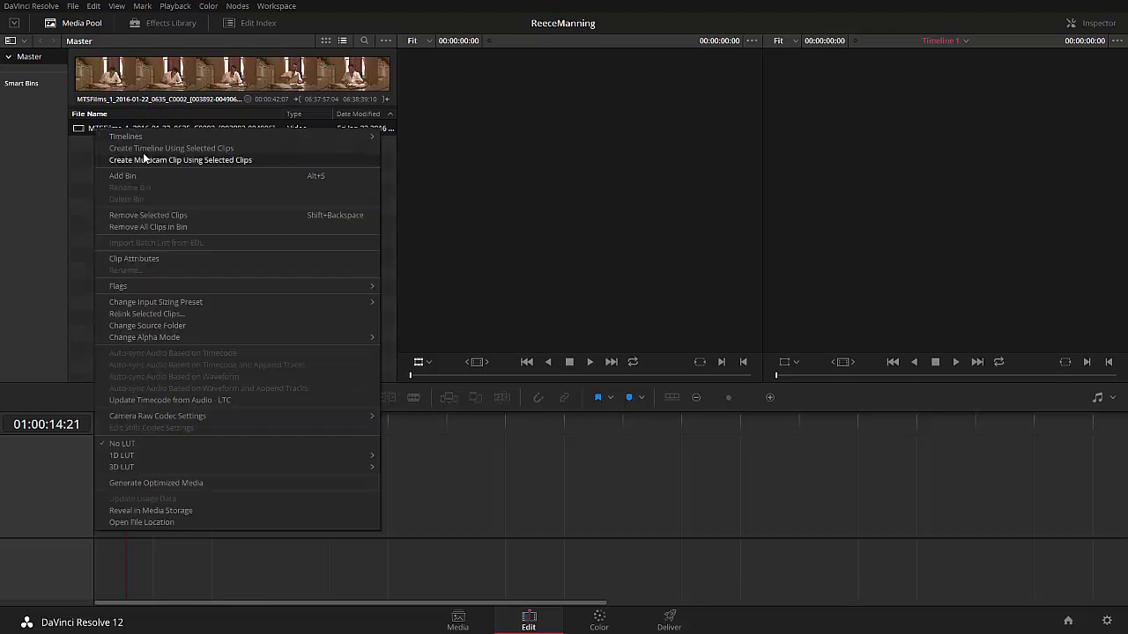
left_click(200, 147)
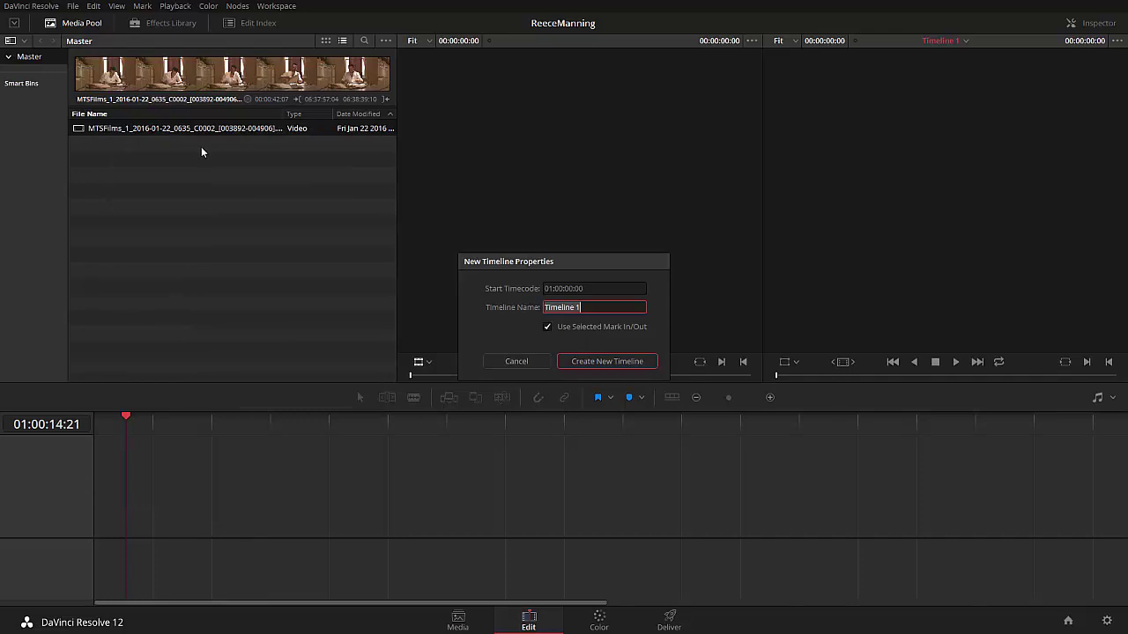
type("Mad Shit")
left_click(592, 360)
mouse_move(143, 428)
left_mouse_down()
mouse_move(172, 429)
mouse_move(120, 428)
left_mouse_up()
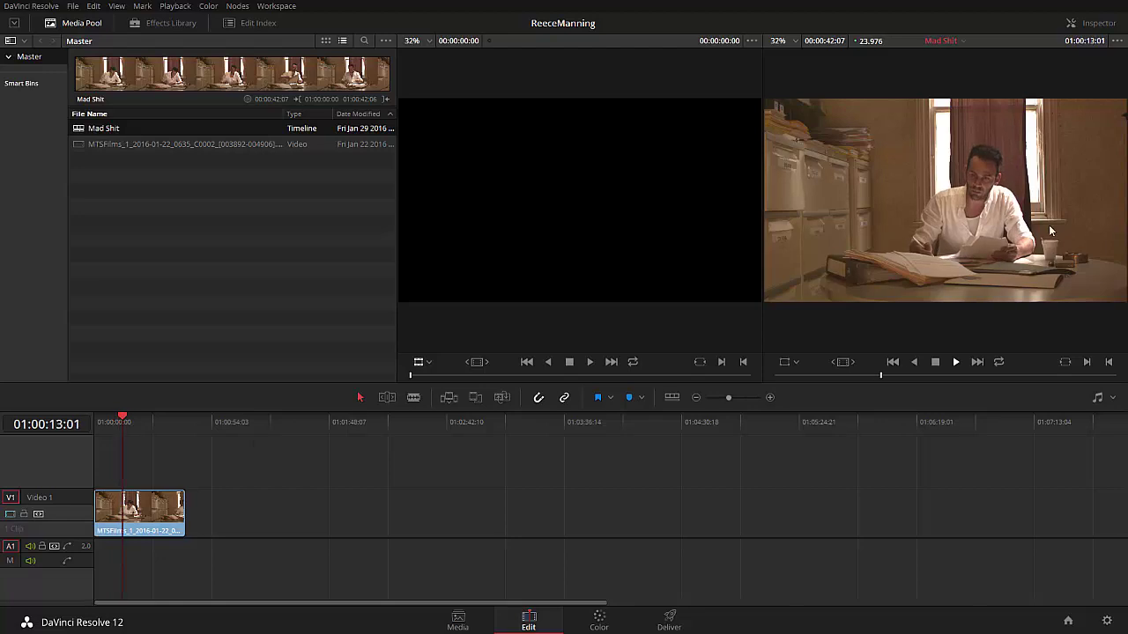
On the Color page, scrub frames around the 11-second mark and turn on looped playback.
left_click(599, 620)
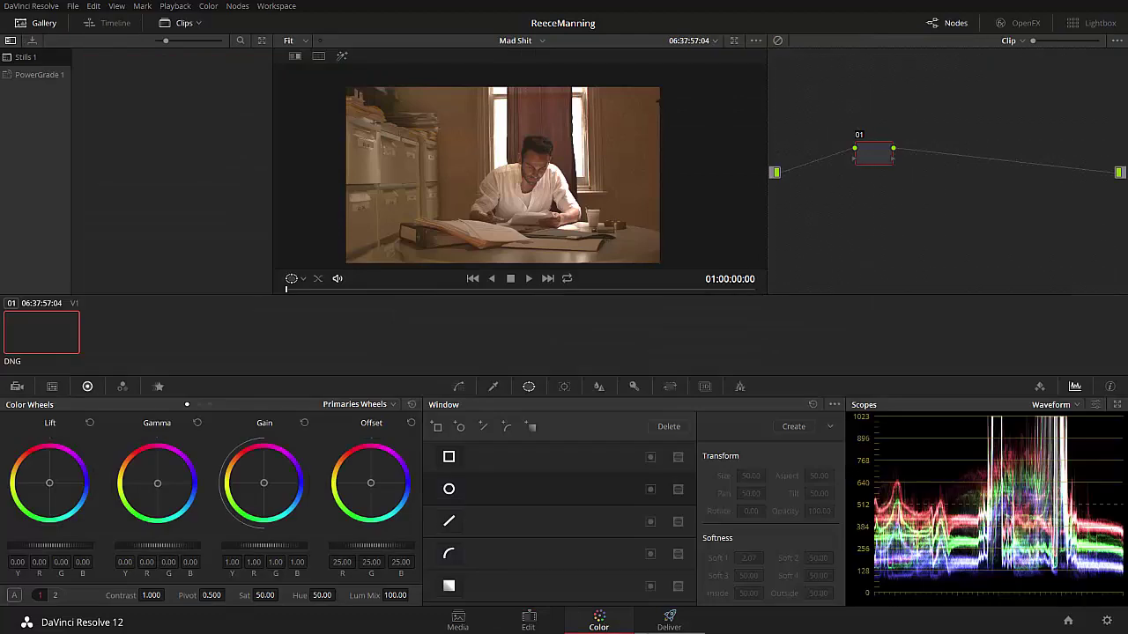
left_click(445, 291)
left_click(414, 291)
left_click_drag(418, 296, 526, 292)
left_click(567, 279)
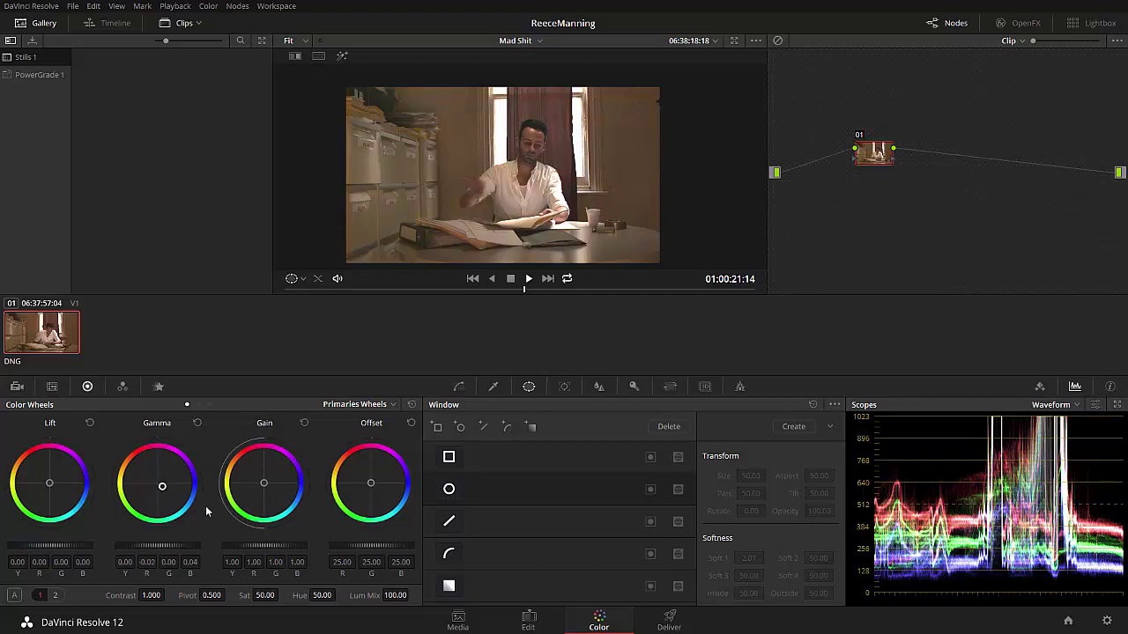
Nudge the Gamma wheel slightly, then add a raised curve point and delete it.
left_click_drag(158, 483, 155, 519)
left_click(459, 387)
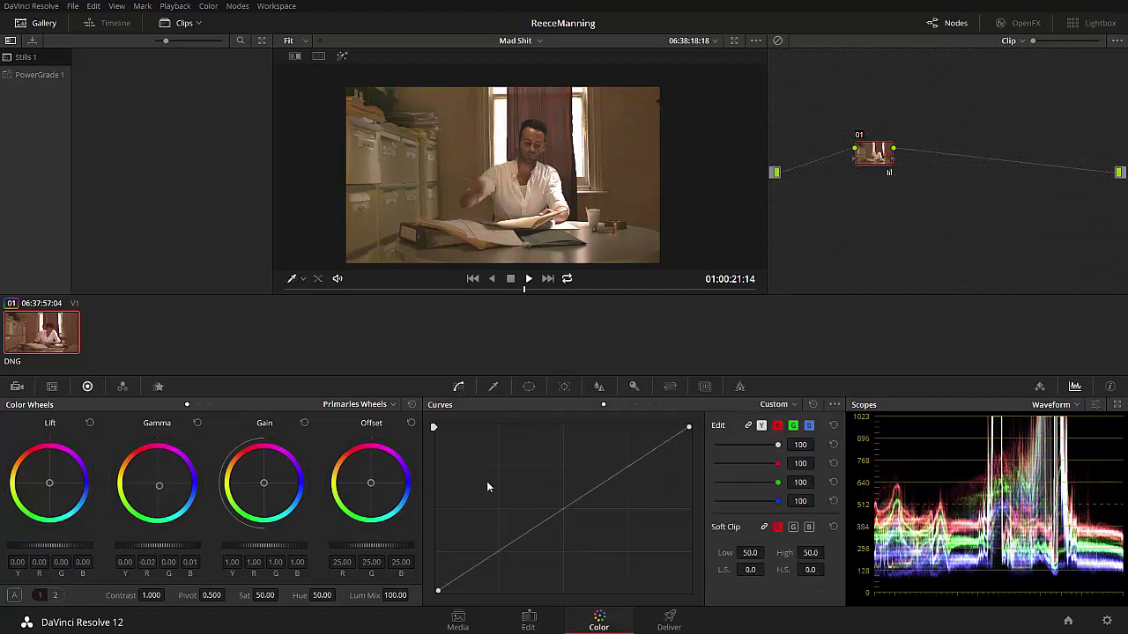
left_click_drag(535, 522, 528, 498)
right_click(529, 500)
Browse the Qualifier, Window, Tracker, Blur, Key and Sizing palettes, trying then resetting Tilt/Zoom.
left_click(495, 389)
left_click(530, 388)
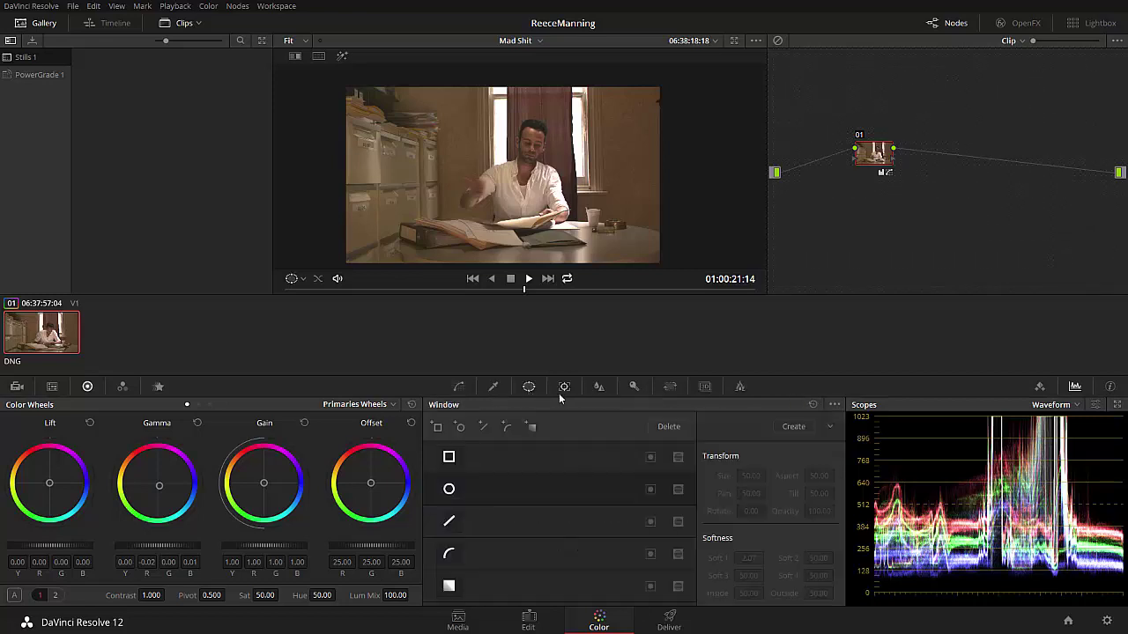
left_click(564, 388)
left_click(597, 388)
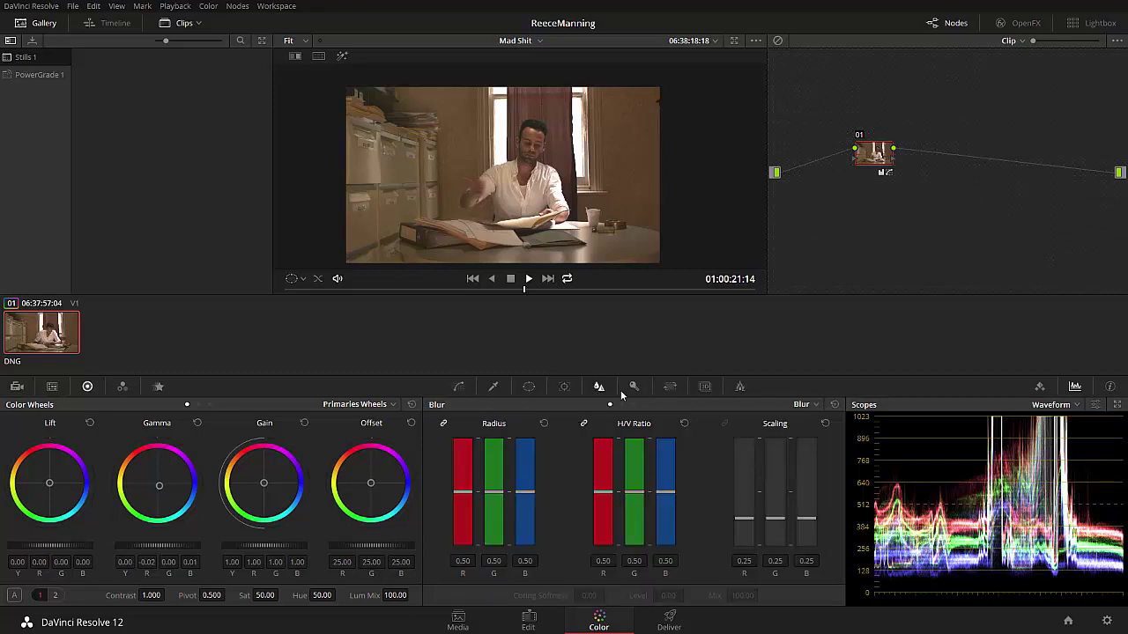
left_click(633, 388)
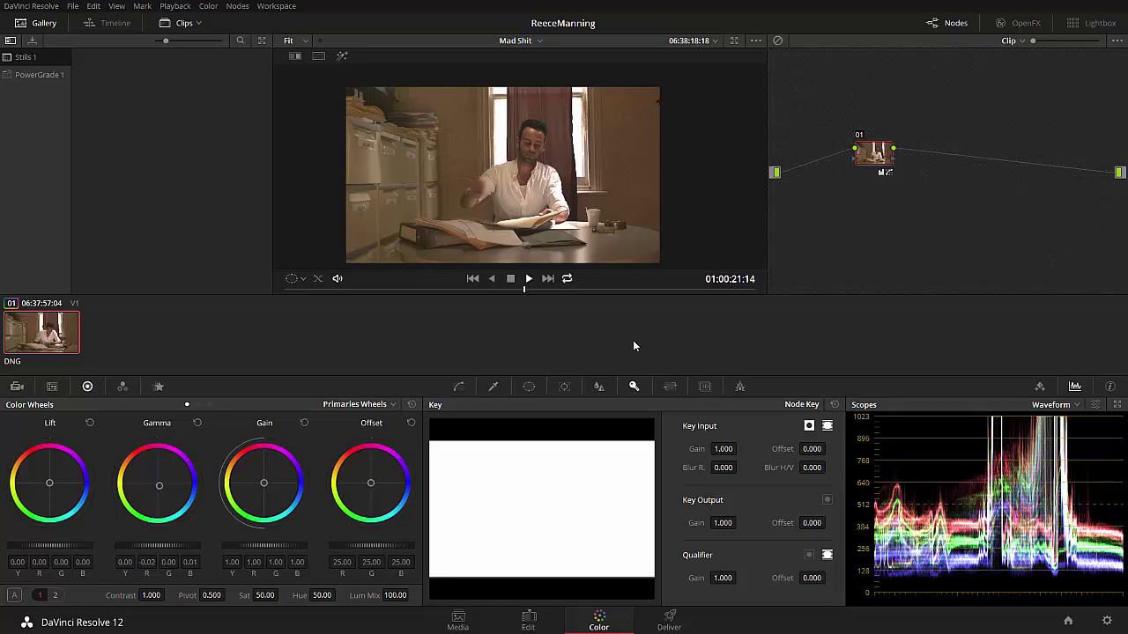
left_click(669, 388)
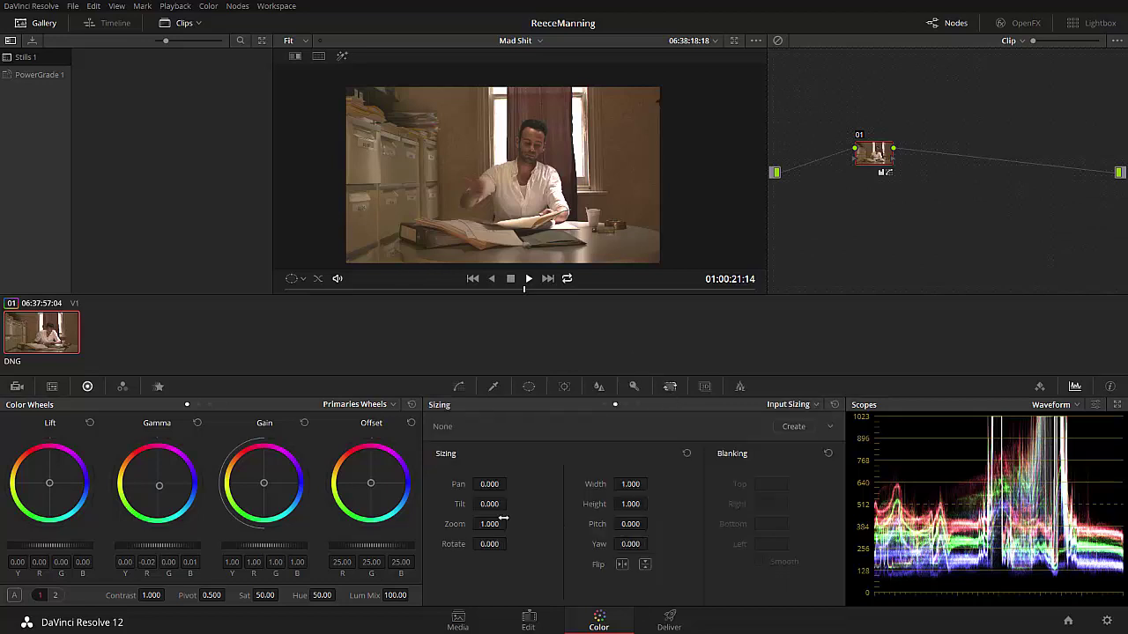
mouse_move(509, 504)
left_mouse_down()
mouse_move(510, 493)
mouse_move(502, 523)
left_mouse_up()
left_click(685, 454)
Check the Vimeo video at 00:14, then move the clip to around 01:00:28:20.
key("alt+Tab")
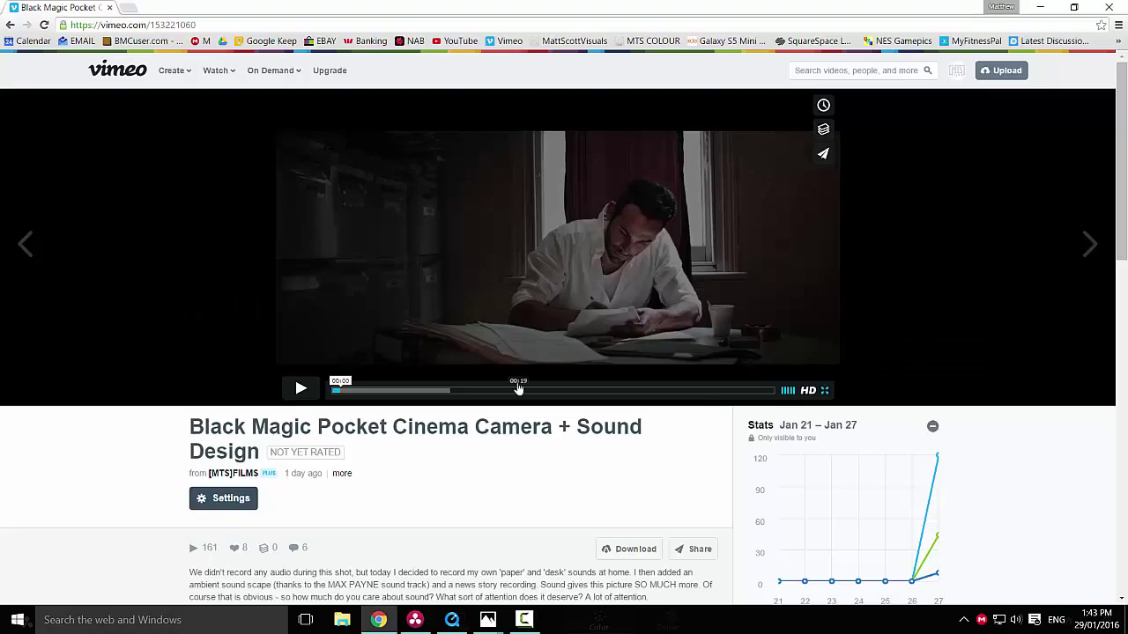
left_click_drag(446, 396, 469, 394)
key("alt+Tab")
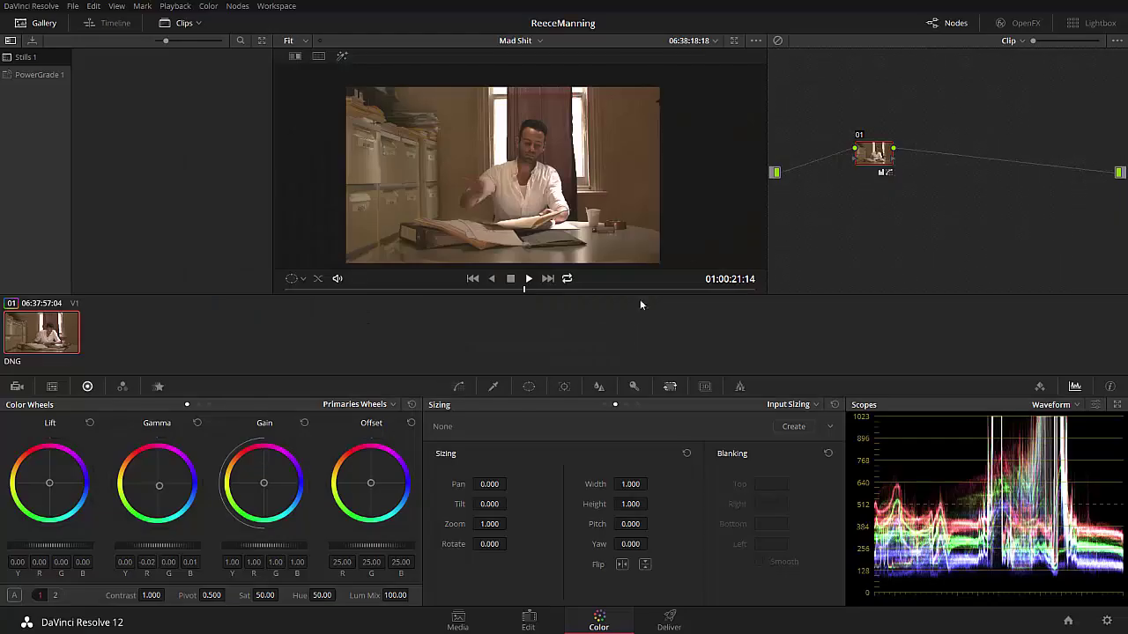
left_click_drag(529, 296, 604, 295)
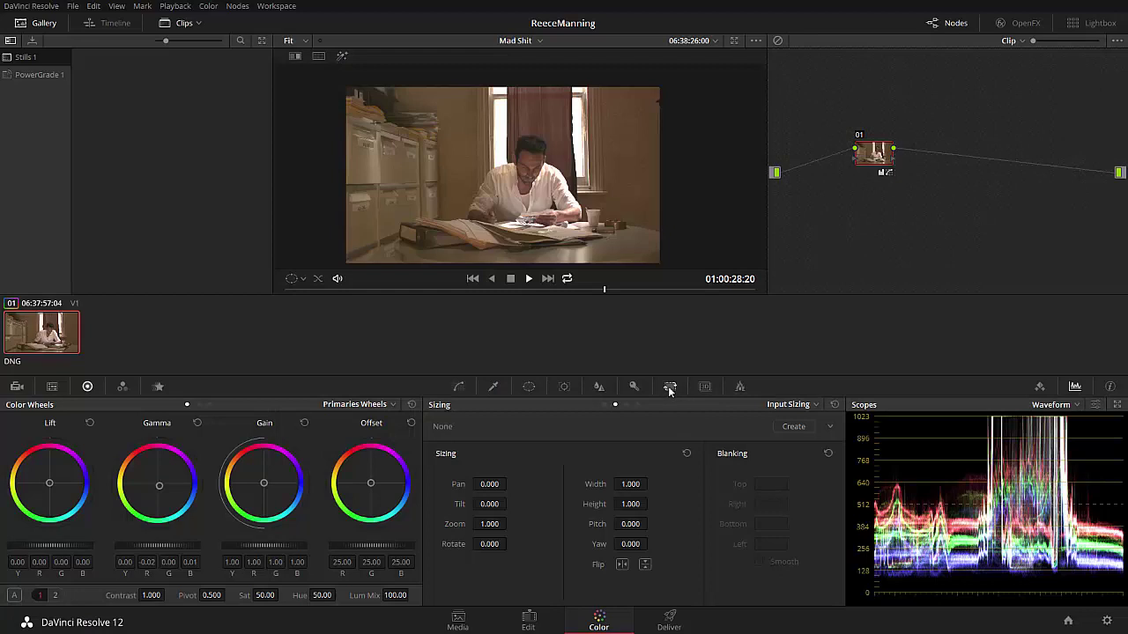
Switch sizing to Edit Sizing, test Blanking Top and set it back to 0, then open Project Settings.
left_click(806, 406)
left_click(804, 425)
left_click_drag(762, 486, 775, 476)
double_click(779, 484)
type("0")
key("Return")
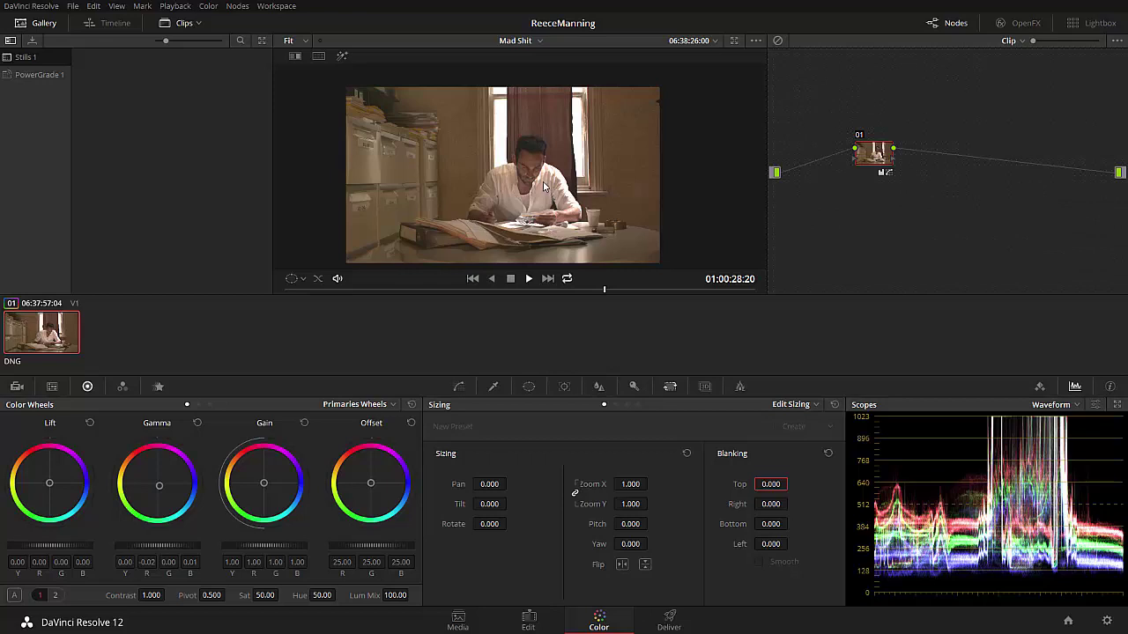
left_click(1108, 623)
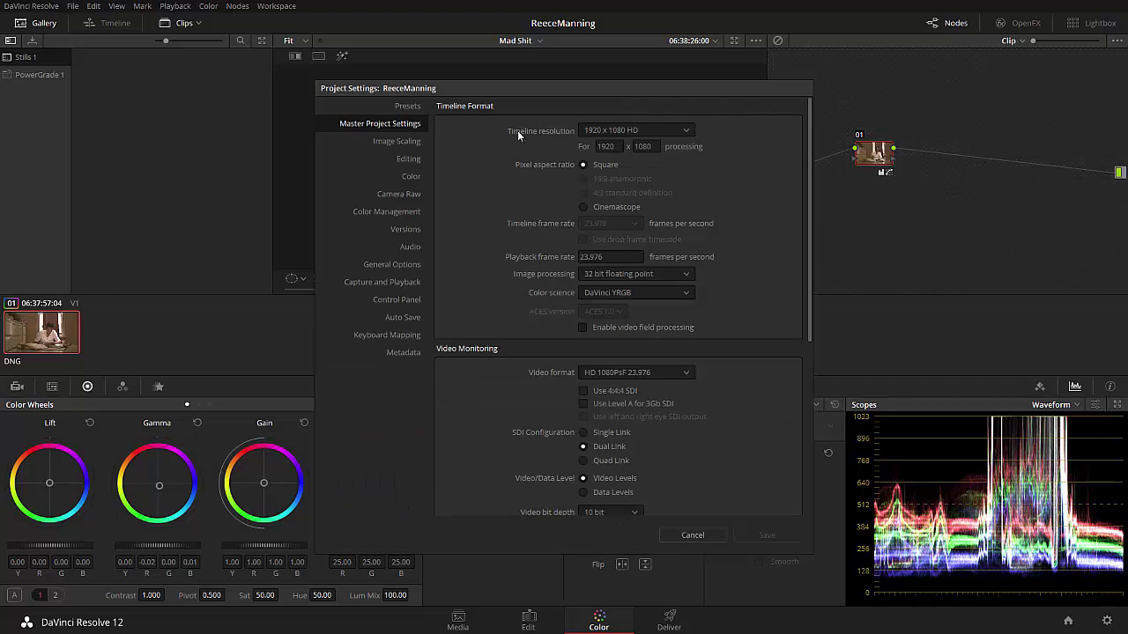
Set the timeline resolution to Custom with a height of 808, making it 1920 x 808.
left_click(659, 130)
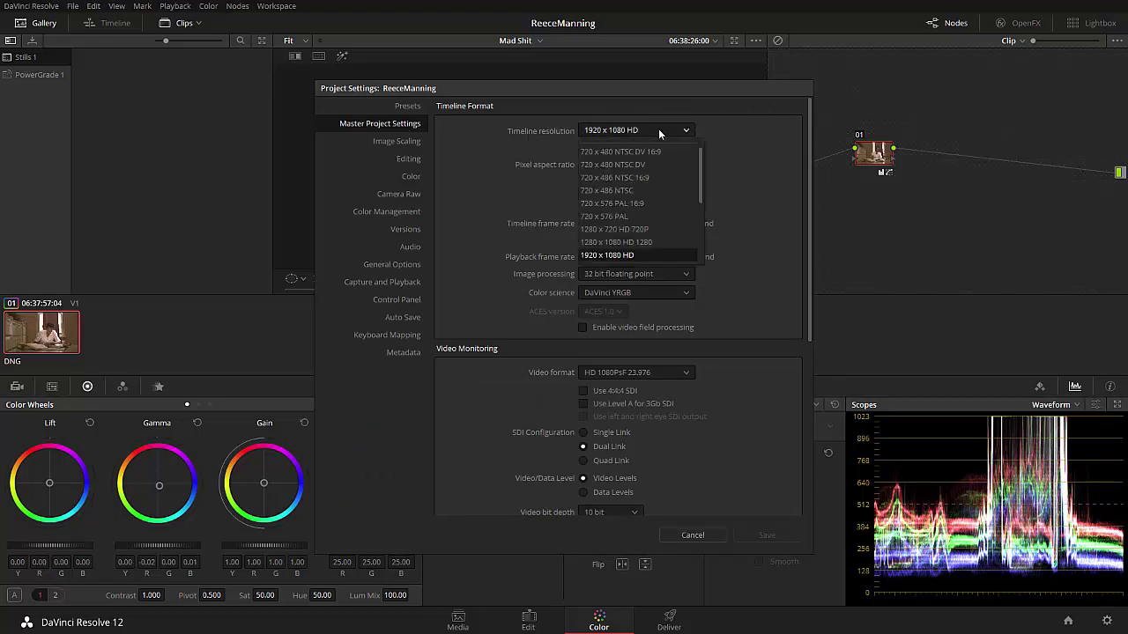
scroll(649, 219, "down", 3)
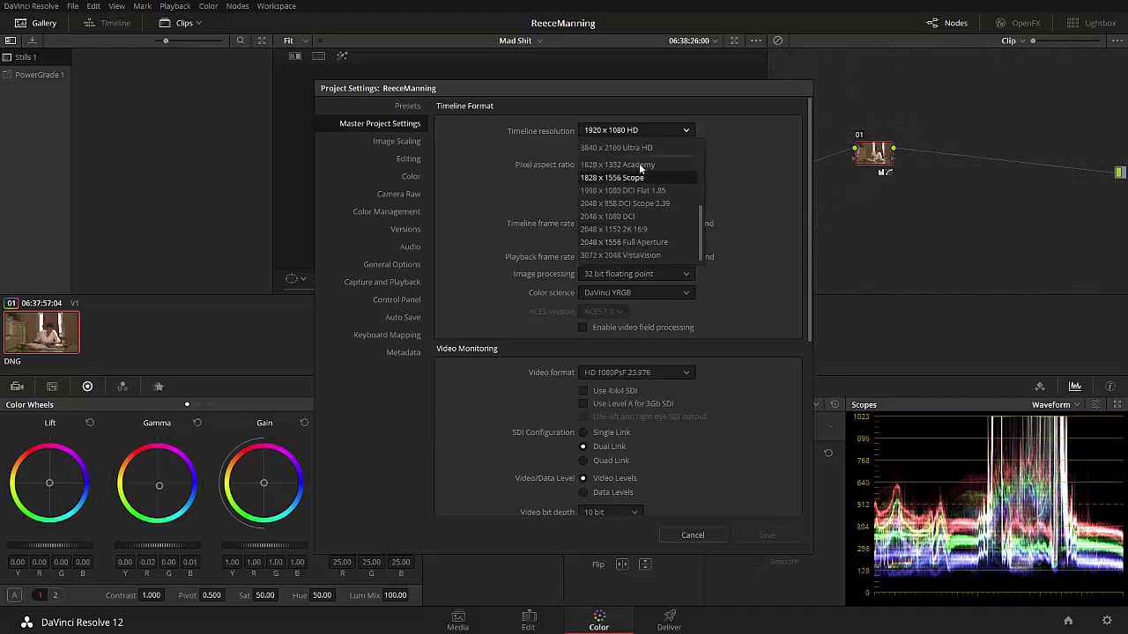
left_click_drag(701, 234, 608, 153)
left_click(599, 153)
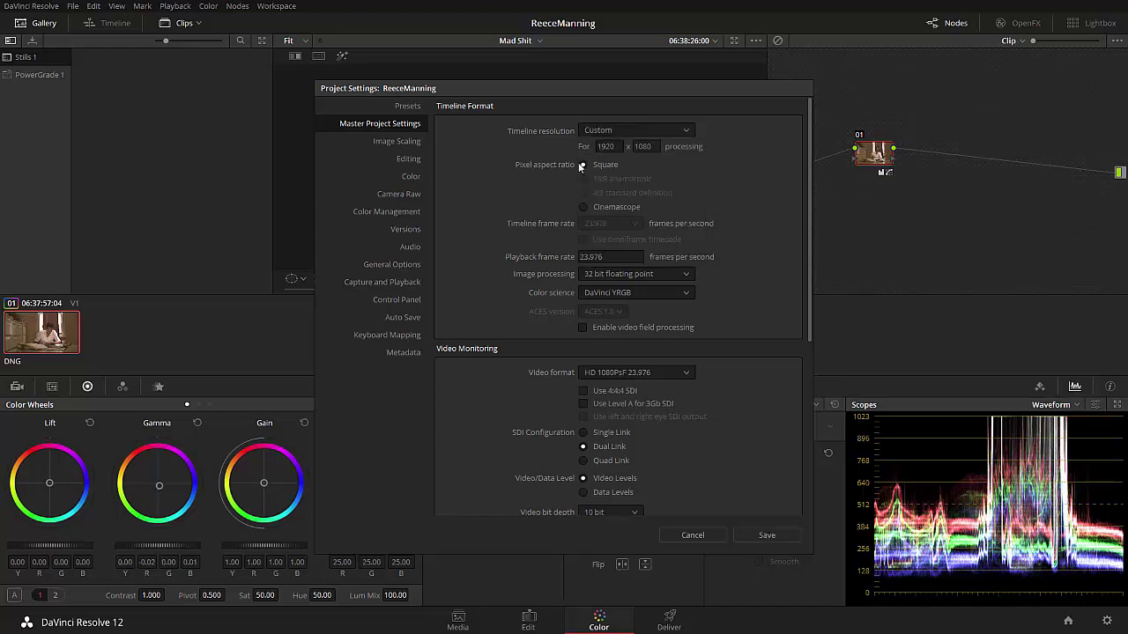
left_click(656, 146)
type("808")
key("Return")
left_click_drag(657, 92, 615, 115)
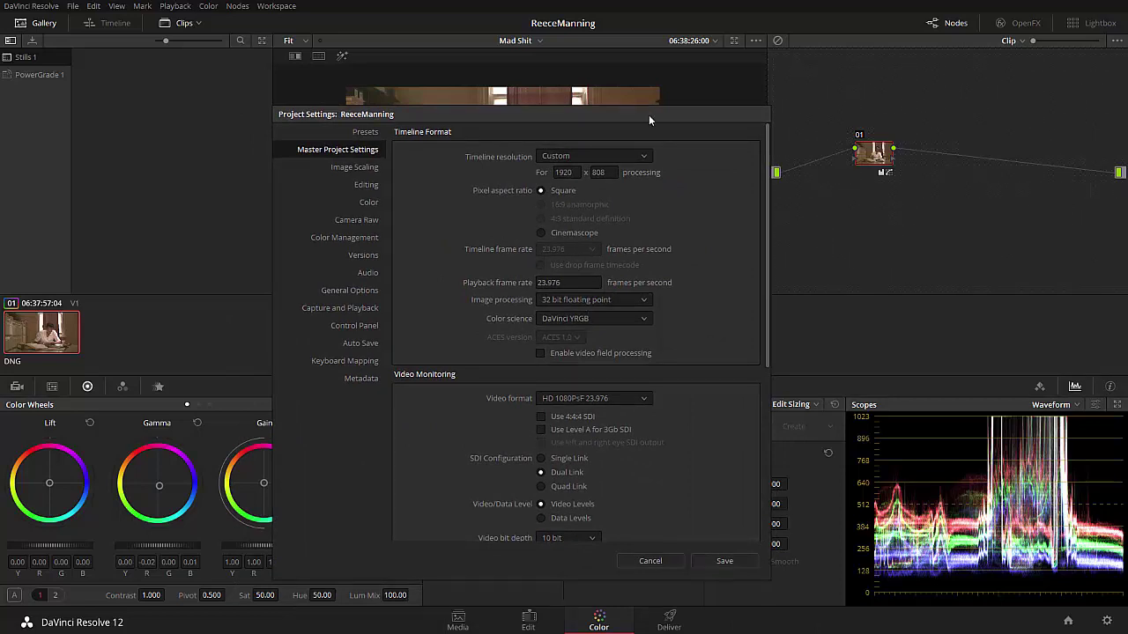
left_click_drag(649, 118, 535, 124)
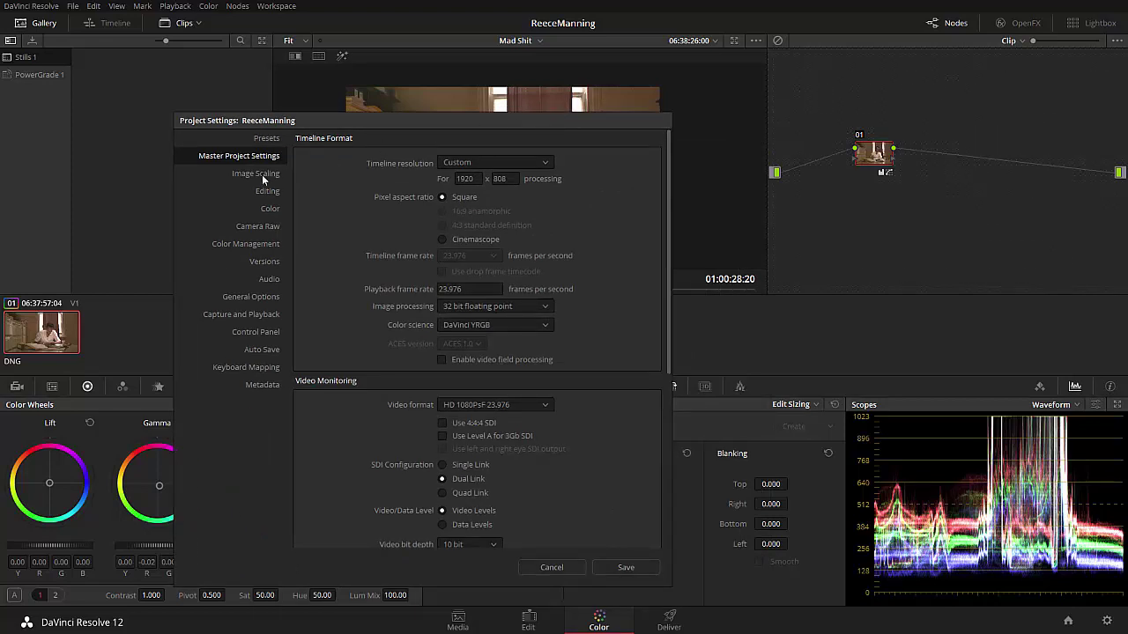
Save the project settings and dismiss the three permission warnings.
left_click(627, 570)
left_click(664, 368)
left_click(669, 370)
left_click(668, 370)
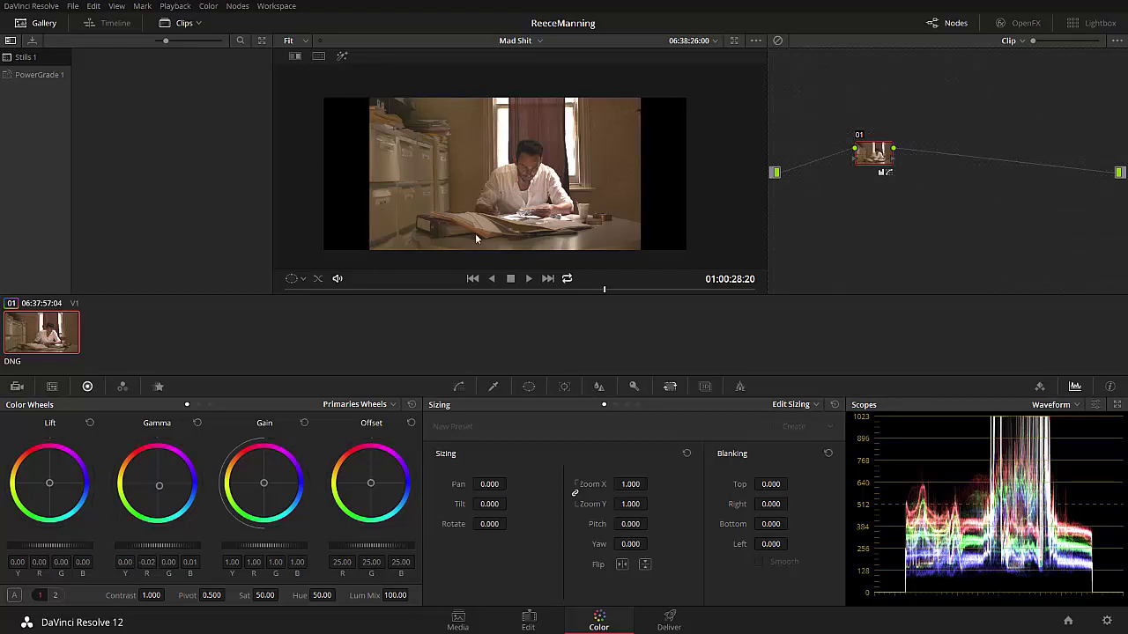
Set Image Scaling's mismatched resolution files to 'Scale full frame with crop' and save past three warnings.
left_click(1106, 622)
left_click(379, 142)
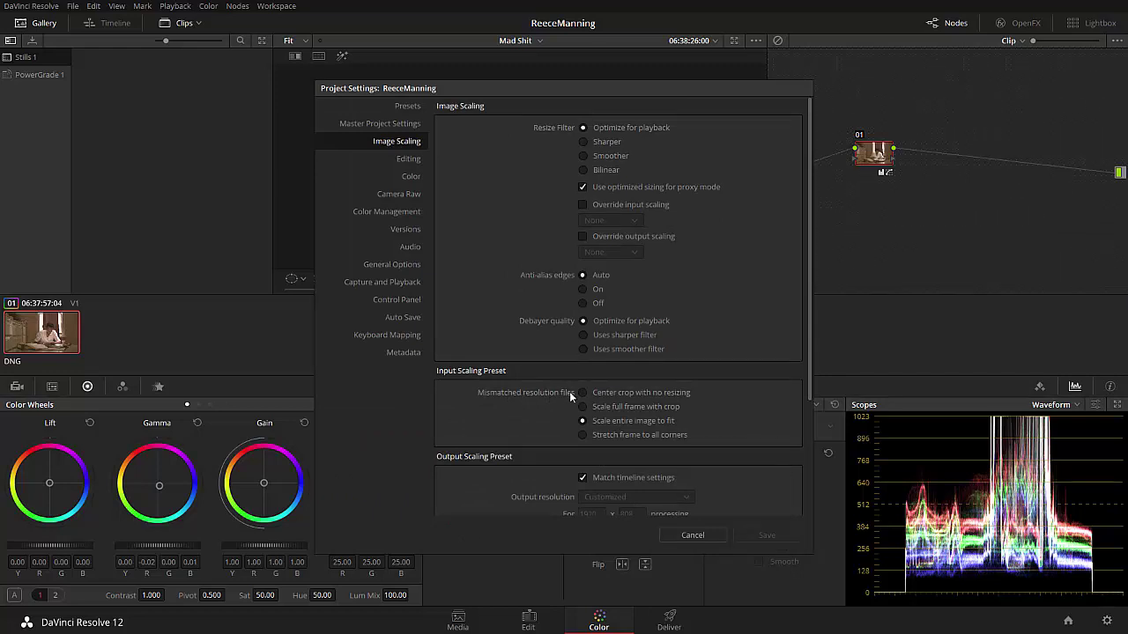
left_click_drag(675, 89, 851, 127)
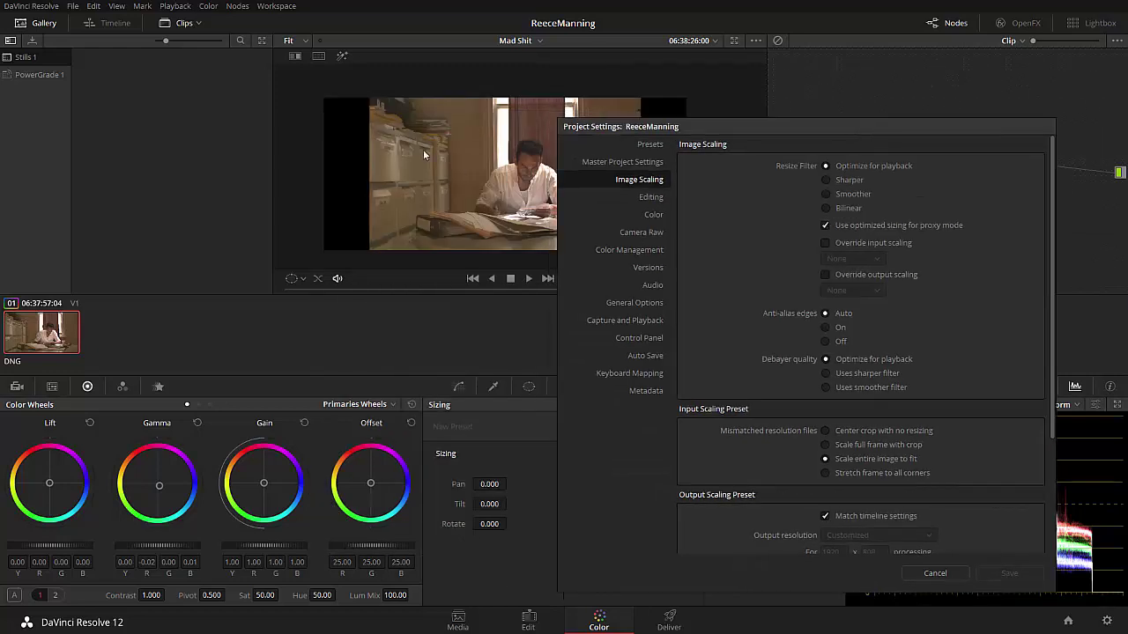
left_click(826, 444)
left_click(1009, 573)
left_click(666, 369)
left_click(673, 373)
left_click(674, 374)
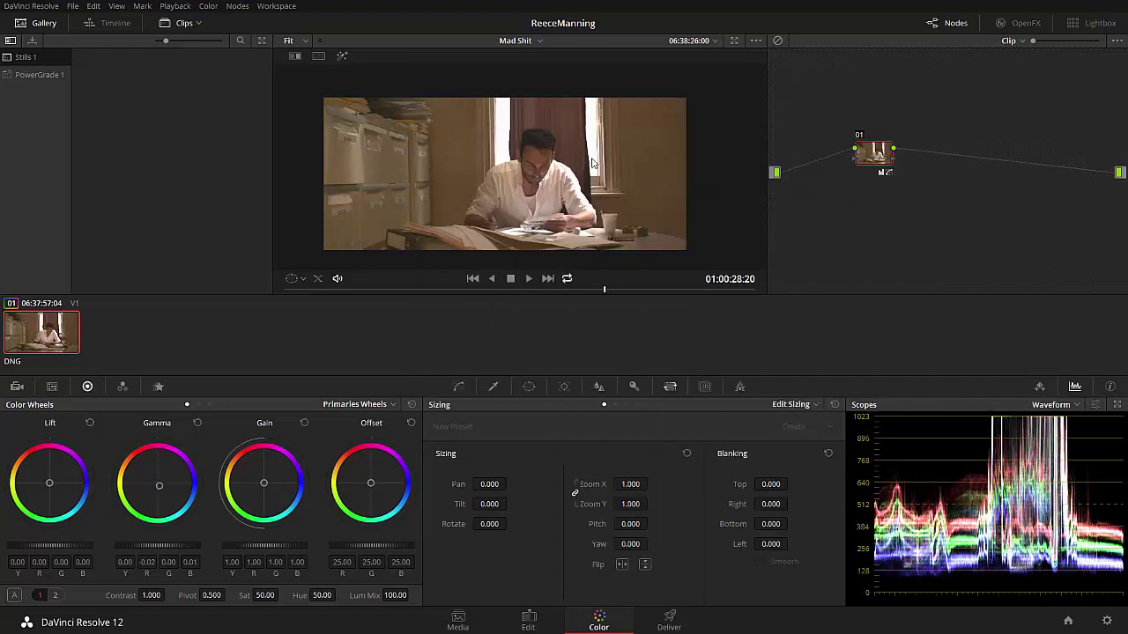
left_click_drag(584, 289, 542, 223)
left_click_drag(526, 291, 579, 297)
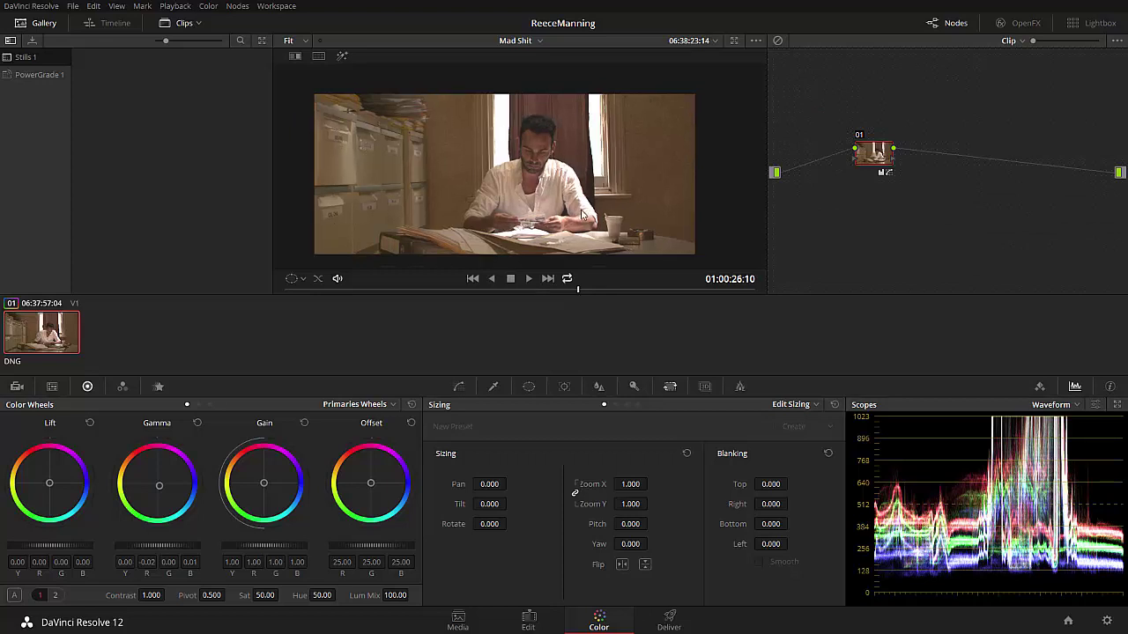
scroll(582, 214, "up", 1)
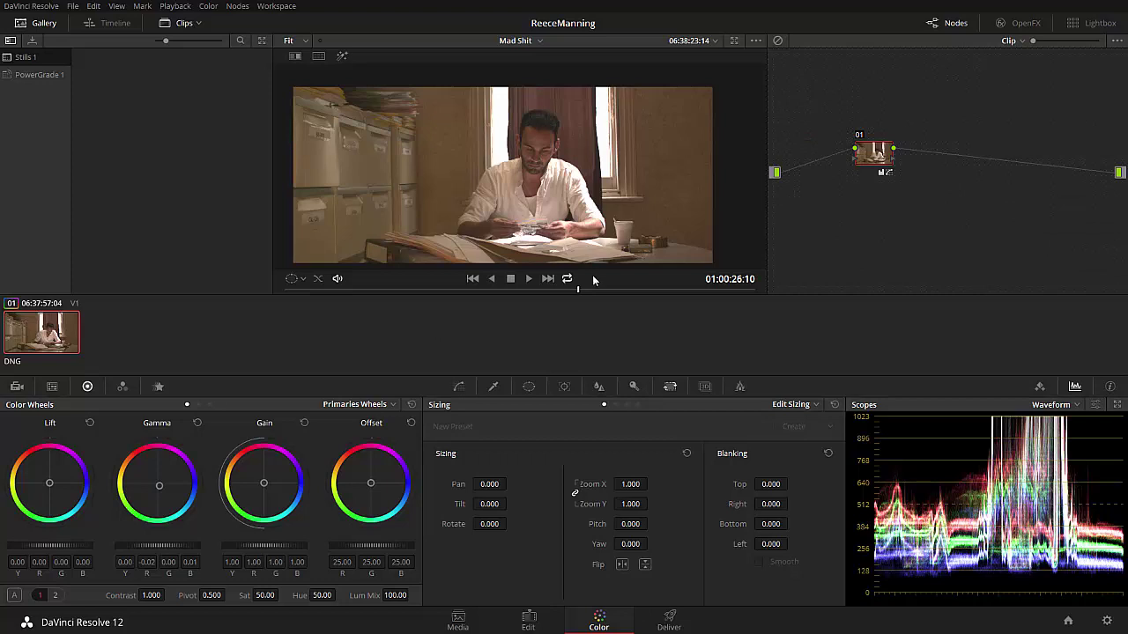
left_click_drag(606, 290, 629, 293)
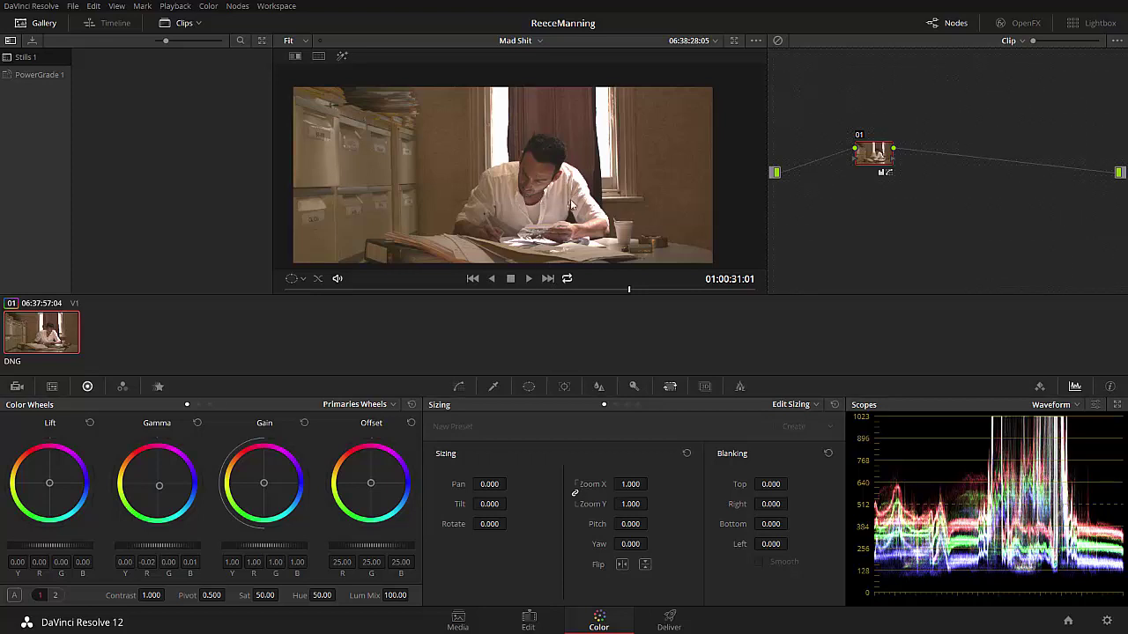
key("alt+Tab")
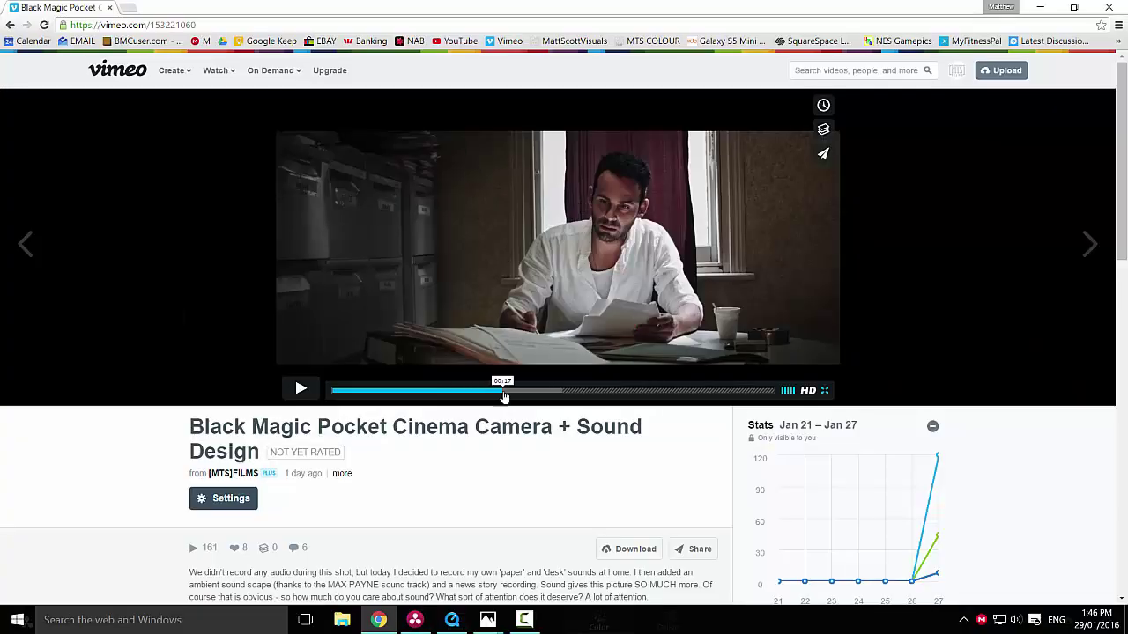
left_click(494, 397)
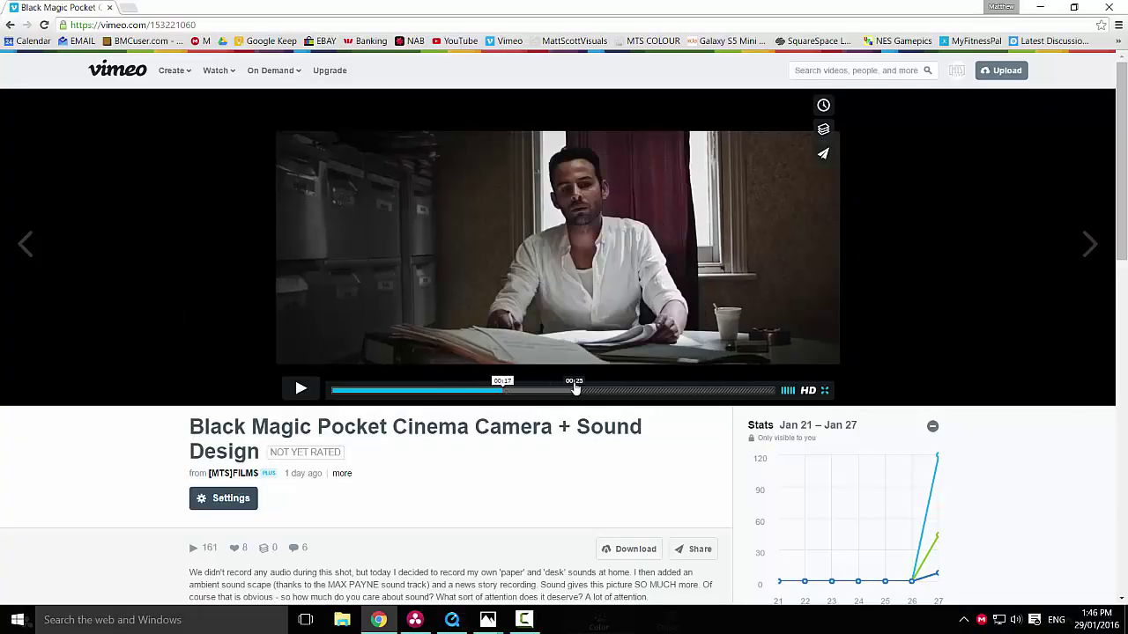
key("alt+Tab")
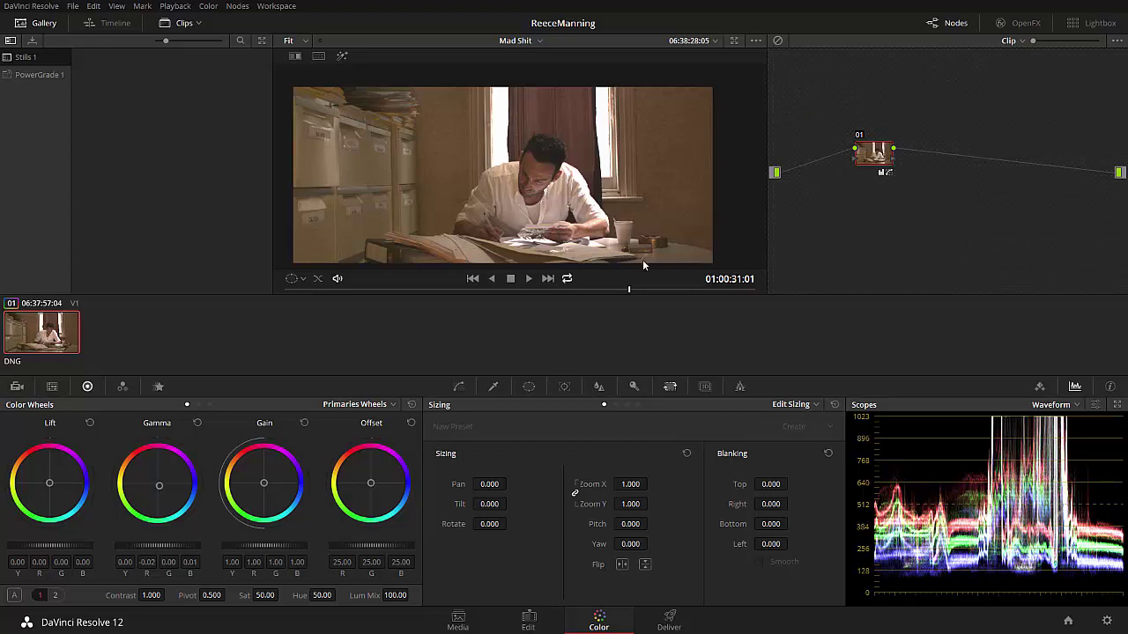
Step back to 01:00:30:21 and set Camera Raw decoding to Clip.
left_click_drag(630, 288, 489, 300)
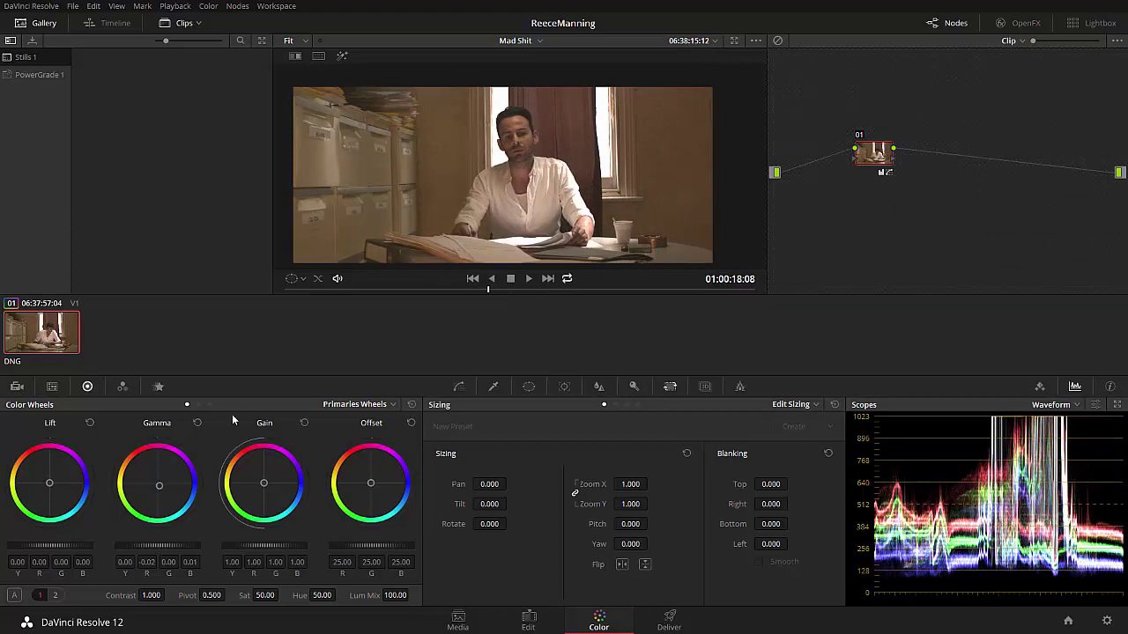
left_click(17, 386)
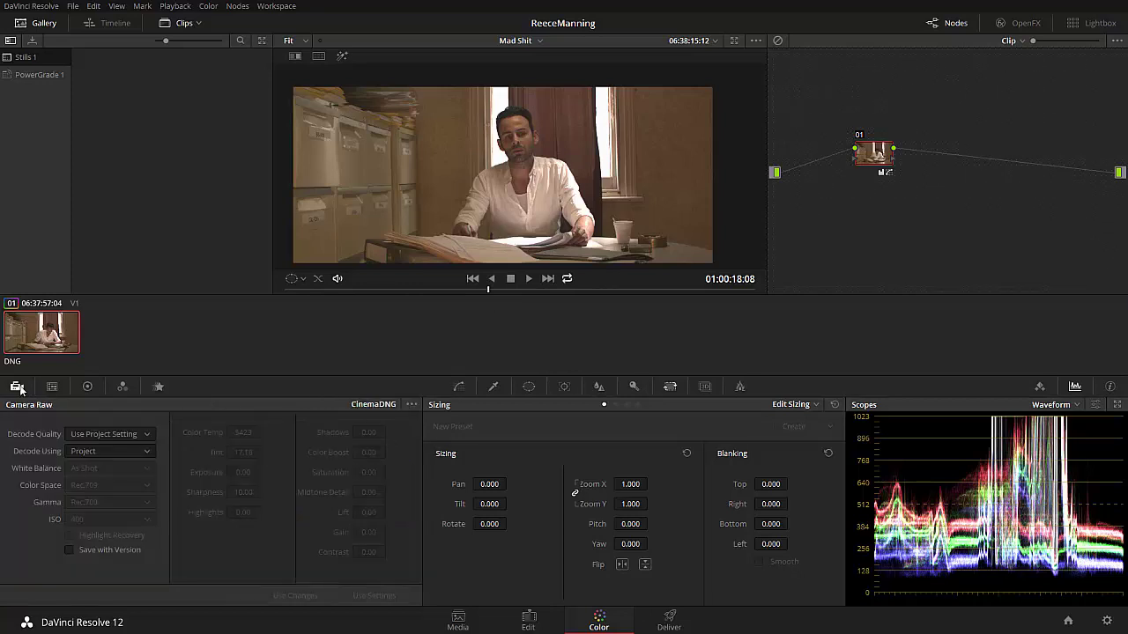
left_click(110, 449)
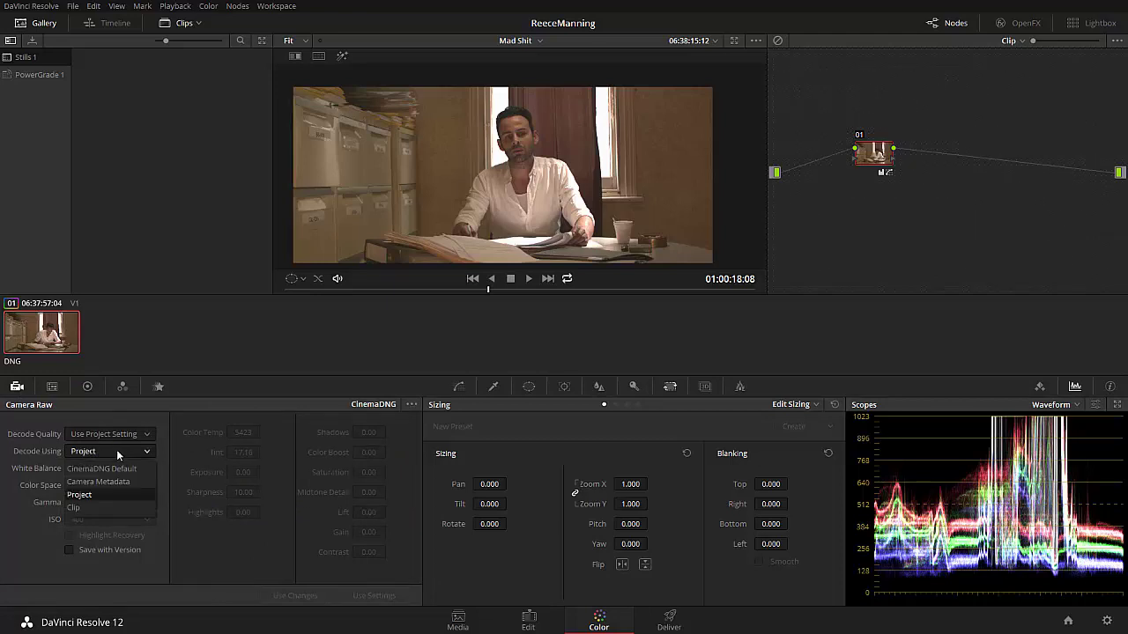
left_click(102, 507)
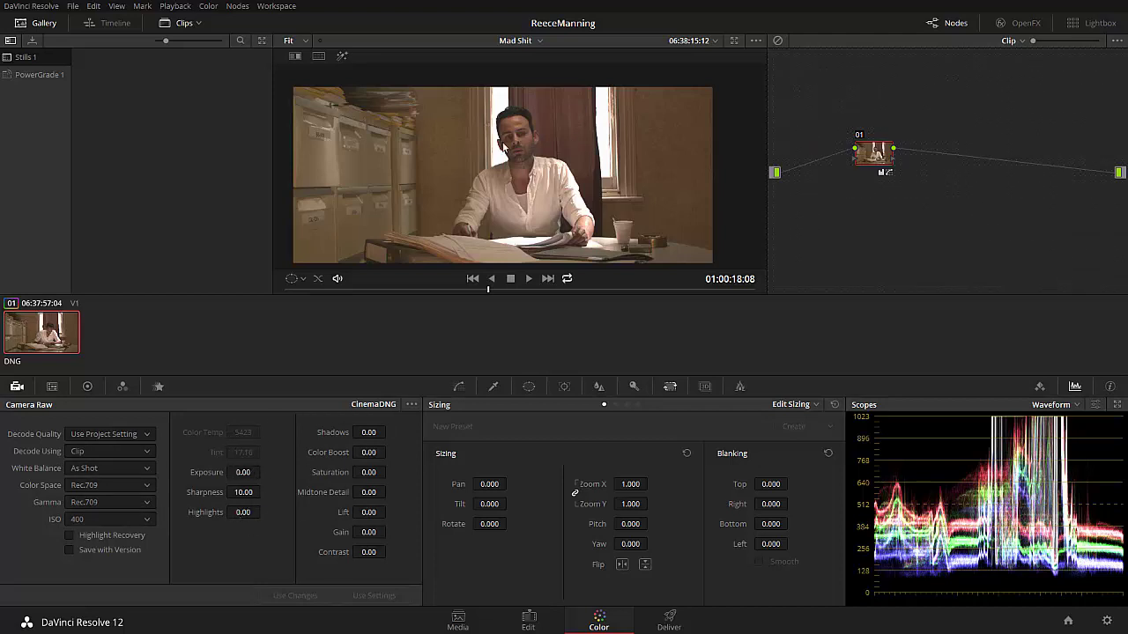
Try ISO 200, then return ISO to 400.
left_click(108, 520)
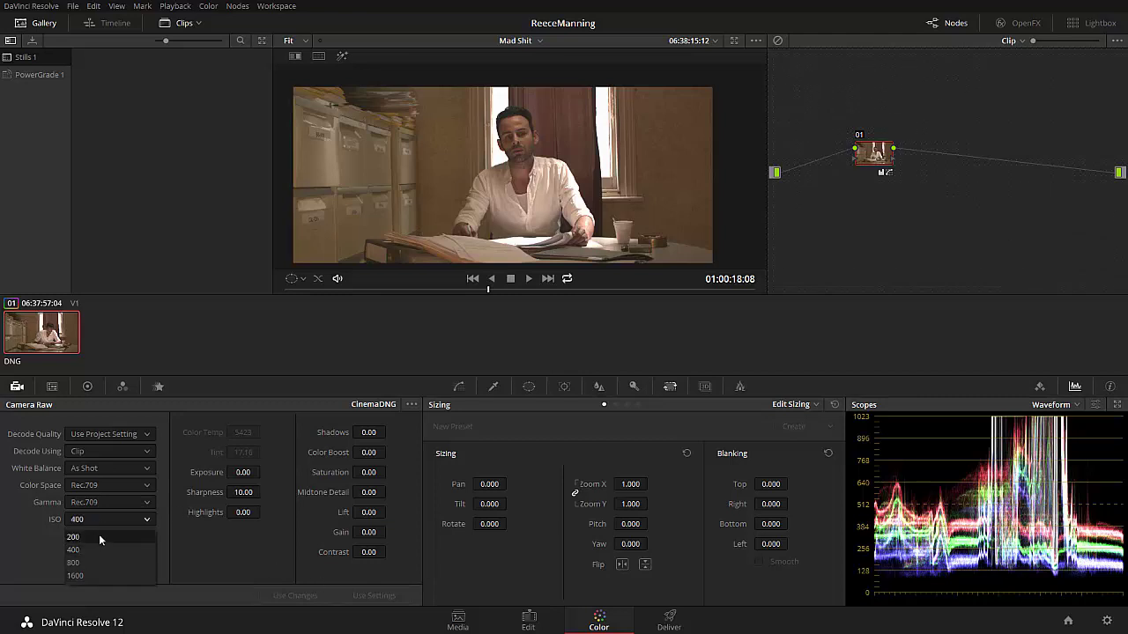
left_click(99, 534)
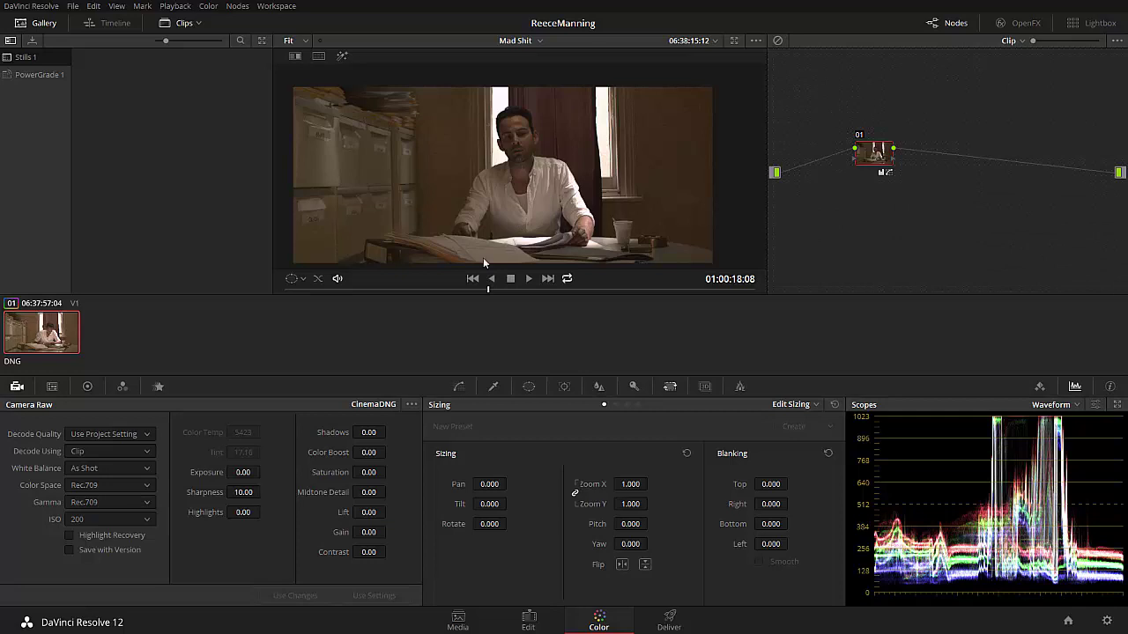
left_click(122, 520)
left_click(113, 547)
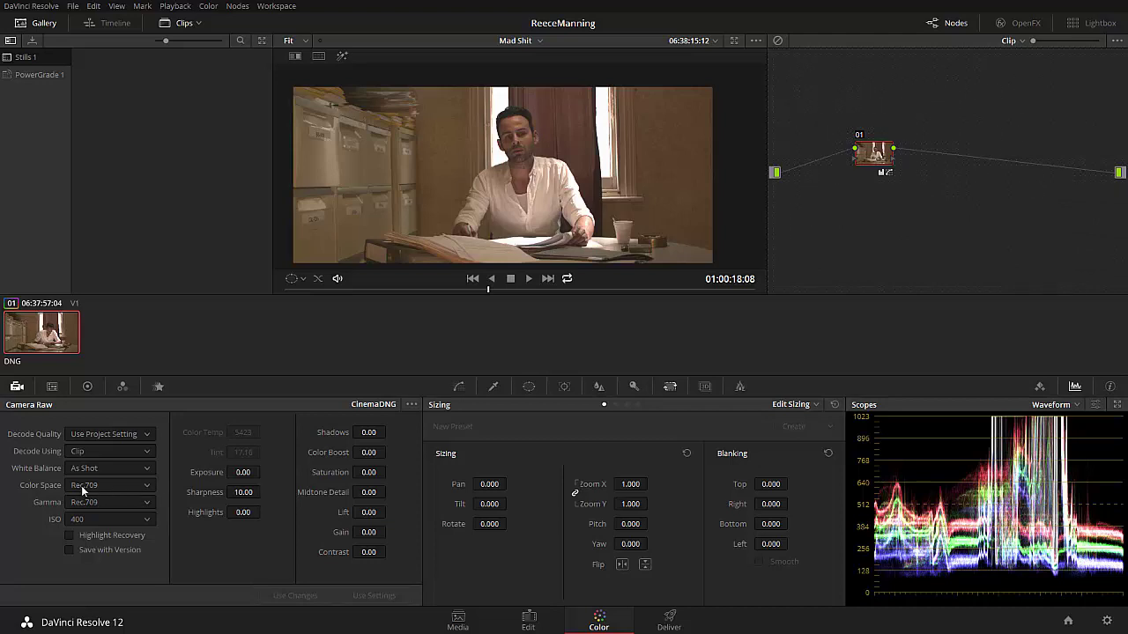
left_click(120, 484)
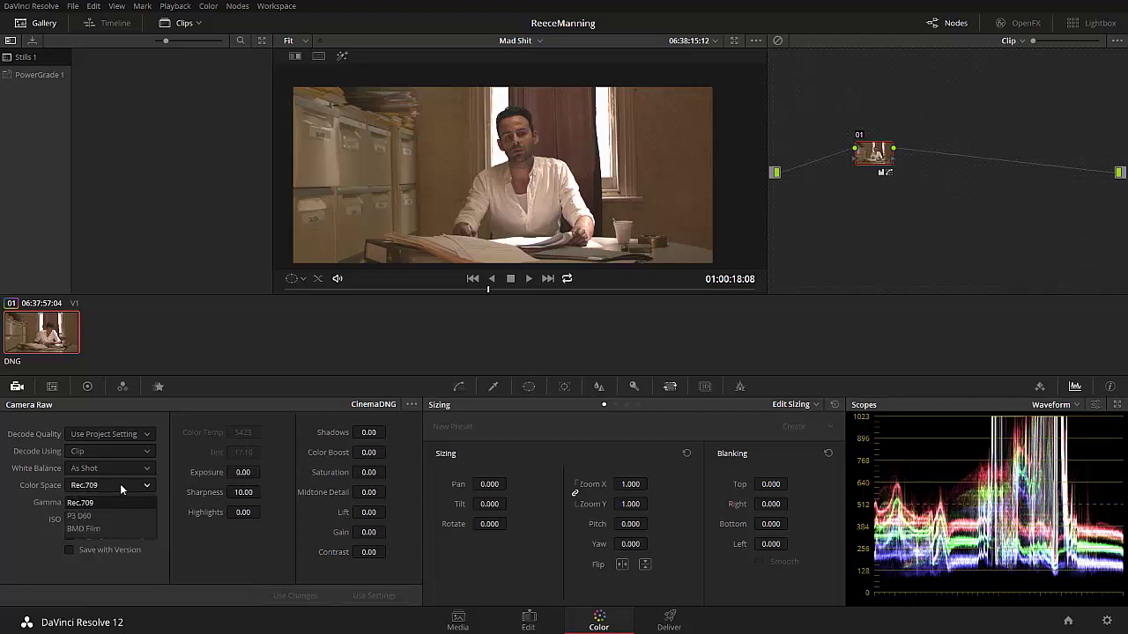
left_click(110, 528)
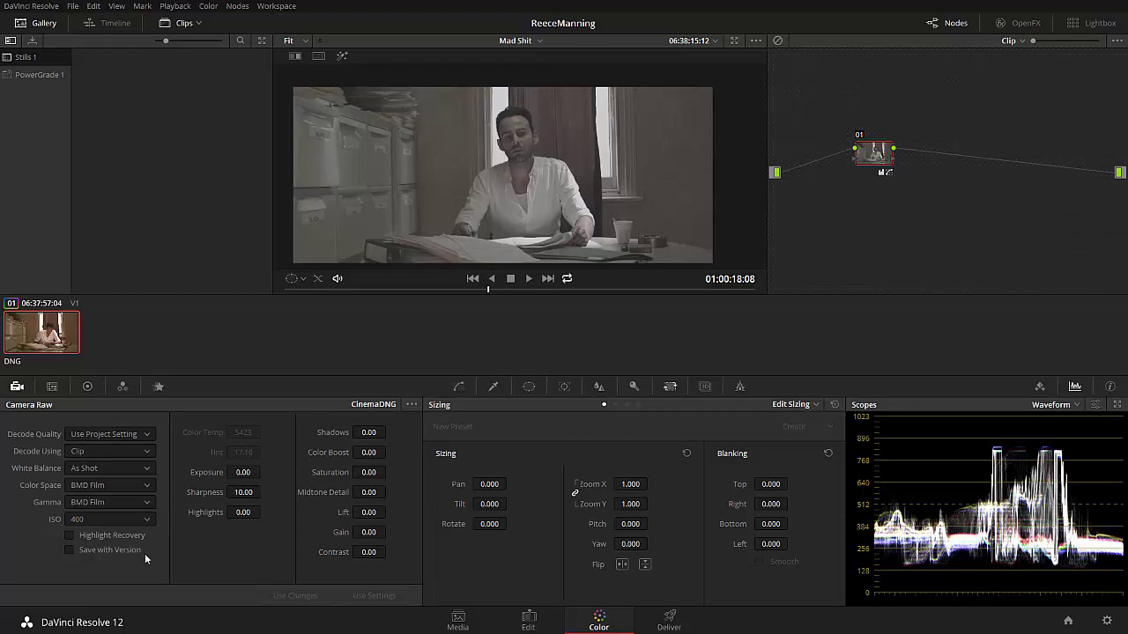
left_click(110, 485)
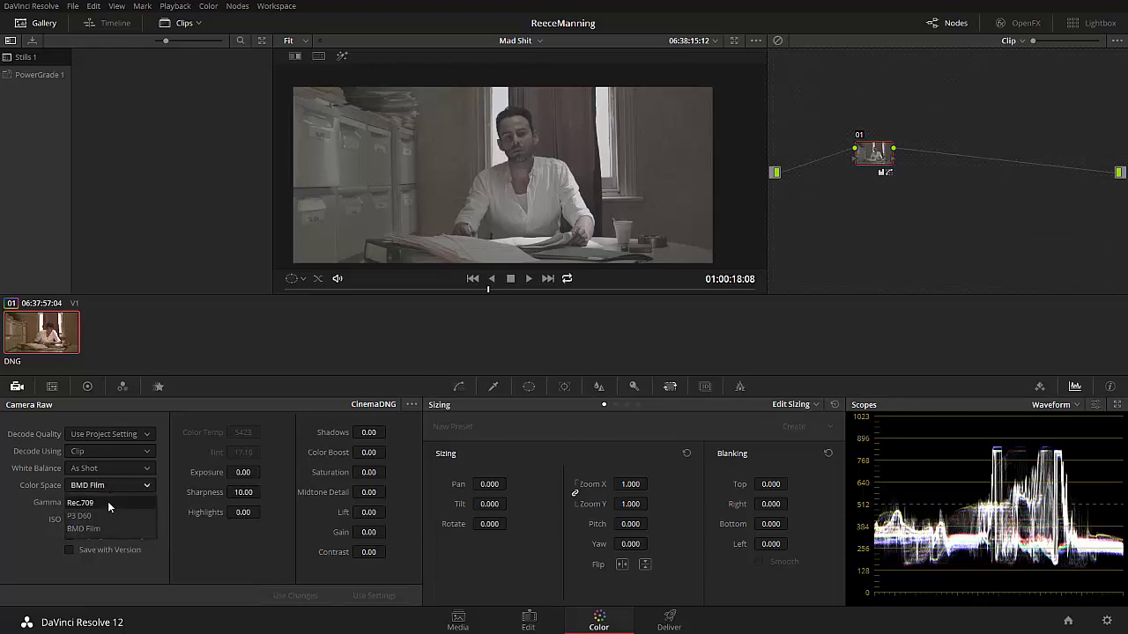
left_click(109, 504)
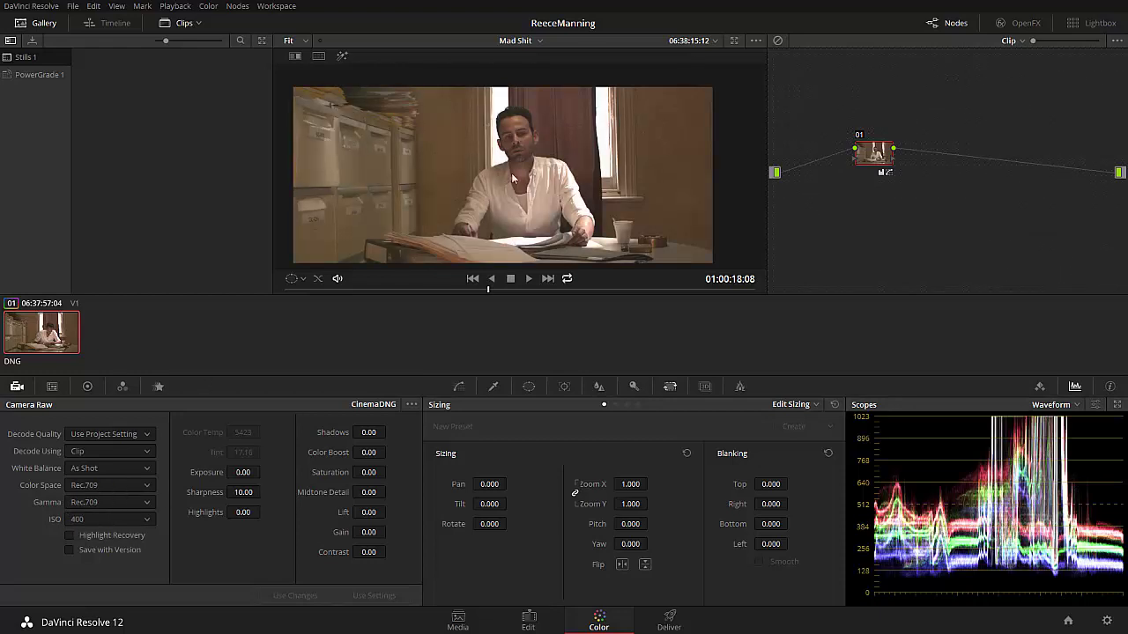
left_click(124, 485)
Compare the Color Wheels and Camera Raw panels, keeping ISO at 400.
left_click(109, 487)
left_click(87, 386)
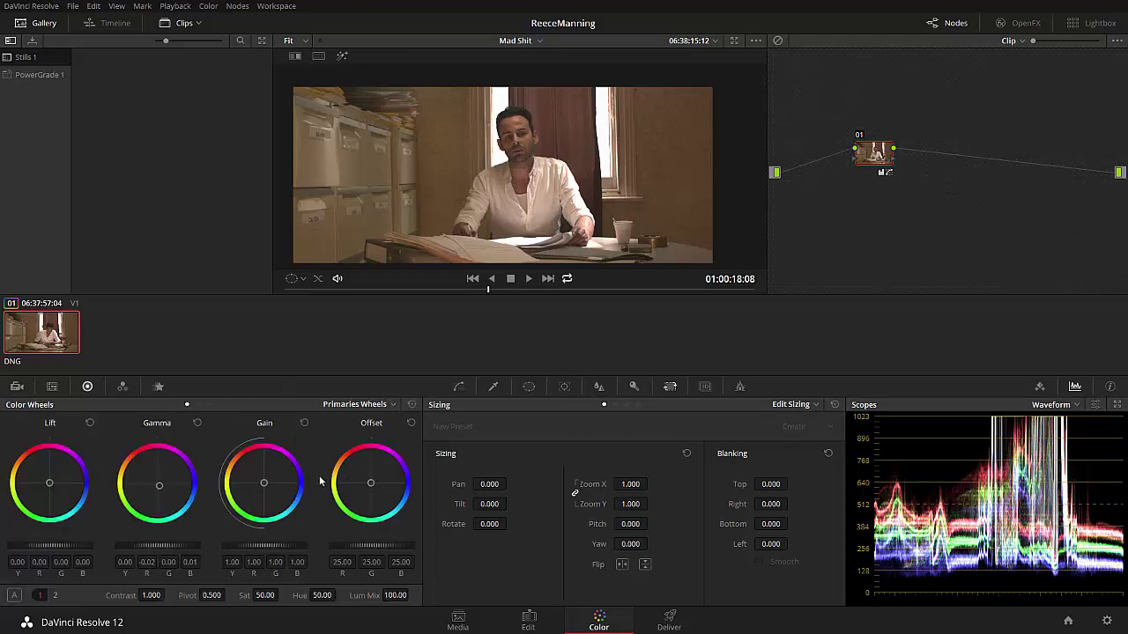
left_click(17, 386)
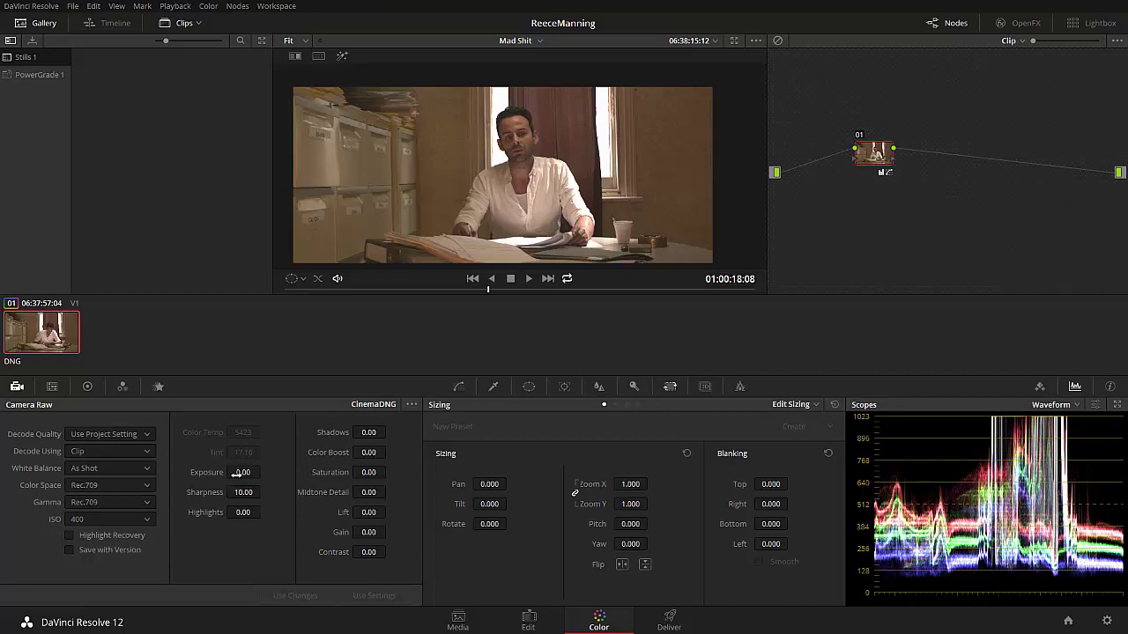
left_click(87, 386)
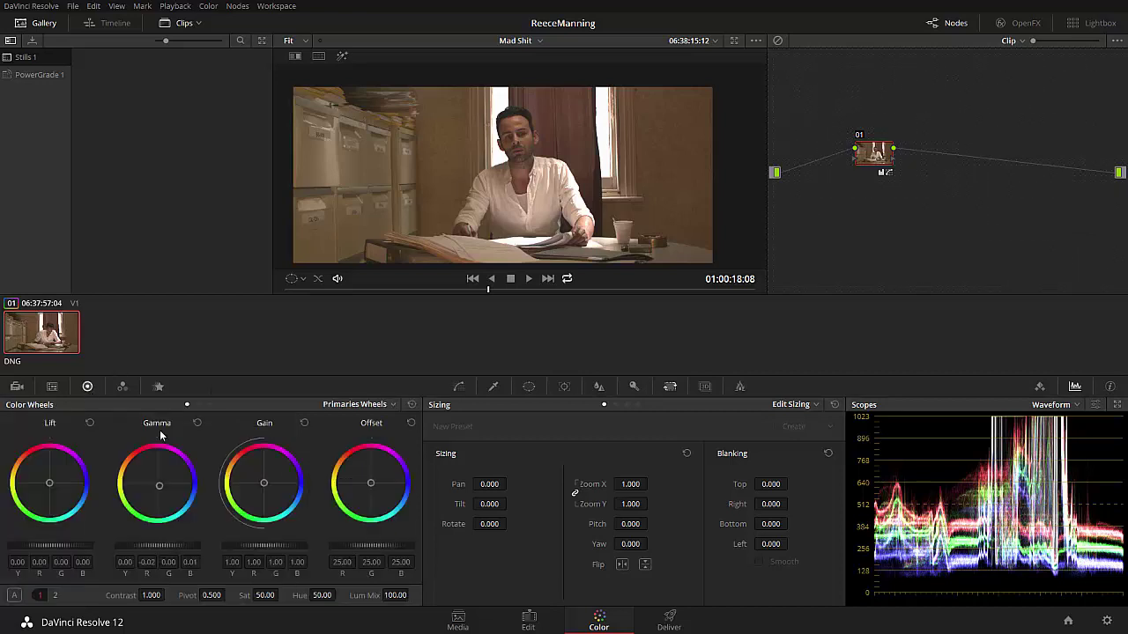
left_click(17, 386)
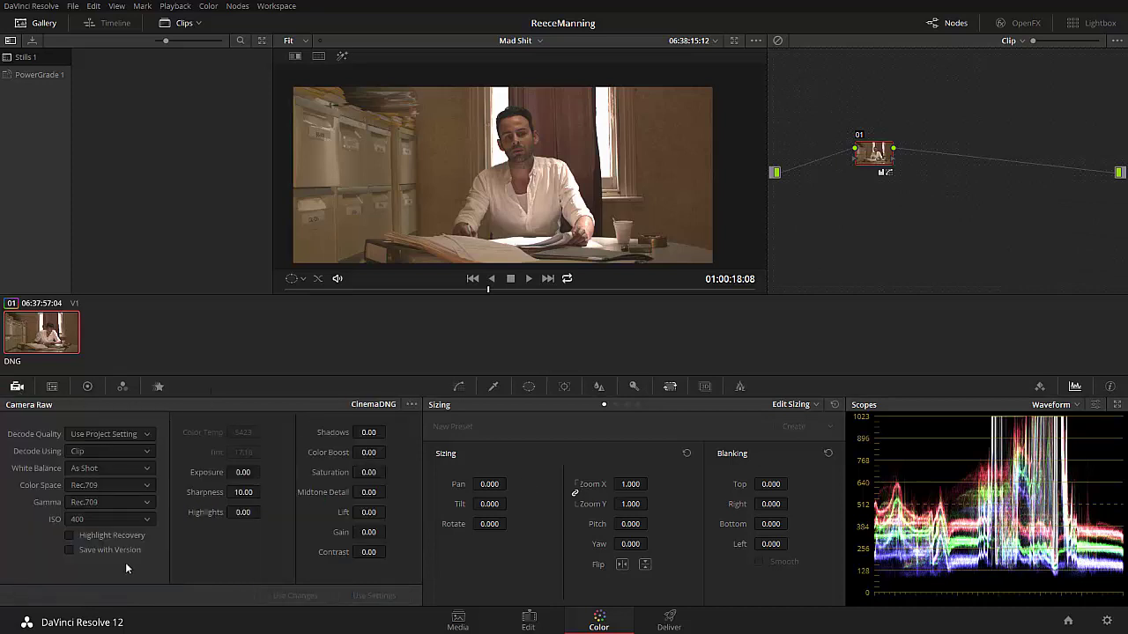
left_click(110, 518)
left_click(87, 550)
Set White Balance to Custom and Color Space to BMD Film.
left_click(97, 468)
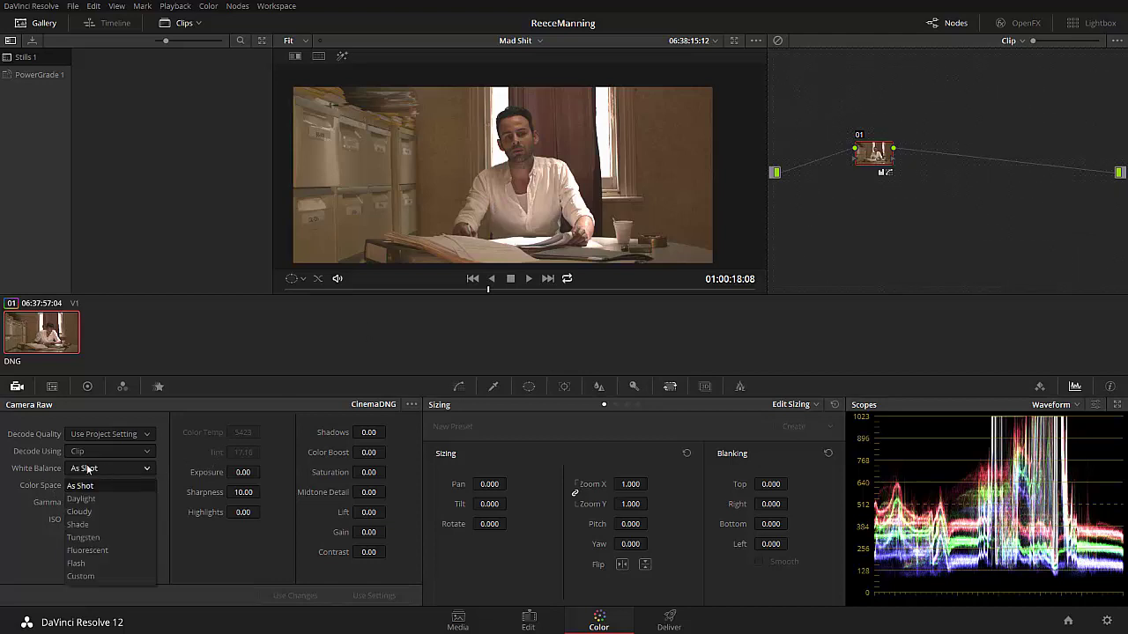
left_click(103, 576)
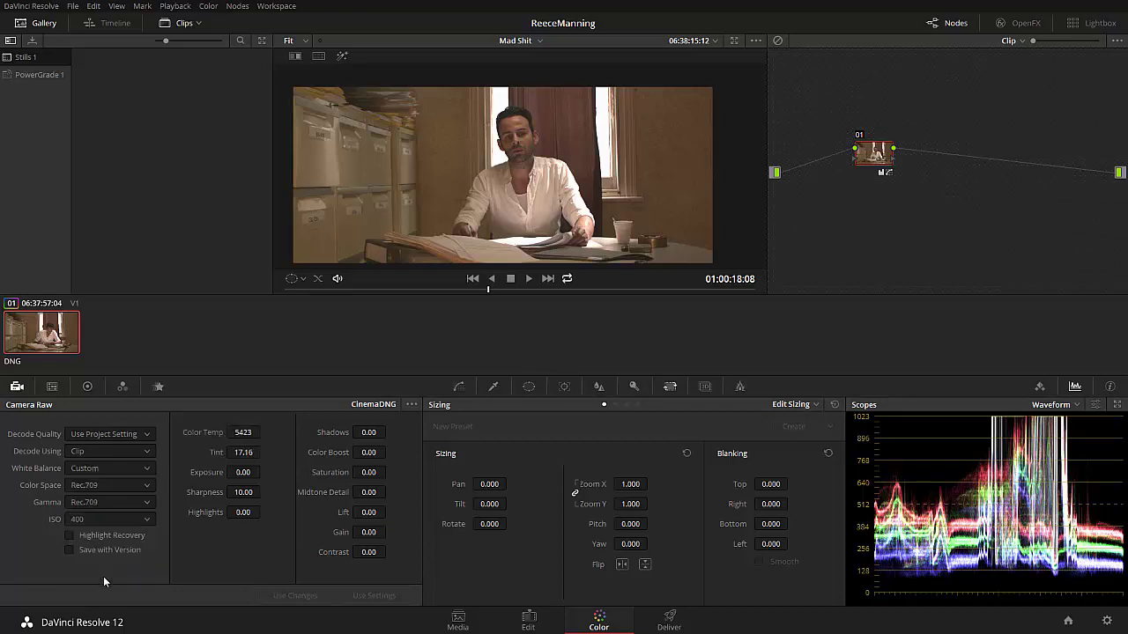
left_click(119, 484)
left_click(110, 528)
Enter Color Temp values 4413 and 3633, then drag to fine-tune the temperature.
left_click(242, 433)
type("4413")
key("Return")
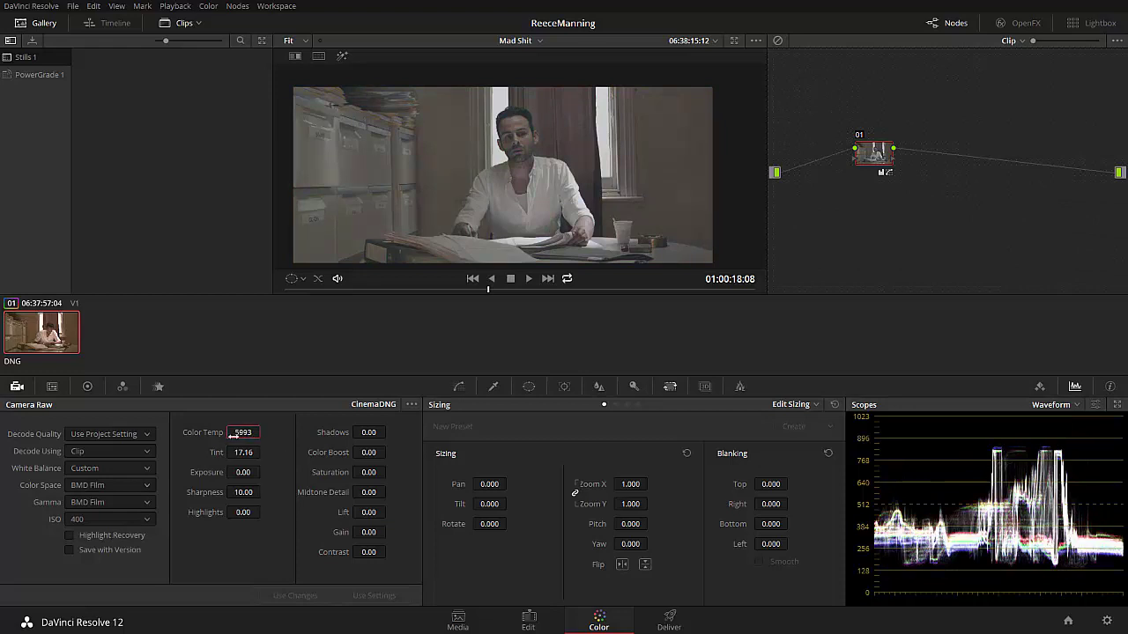
left_click(242, 433)
type("3633")
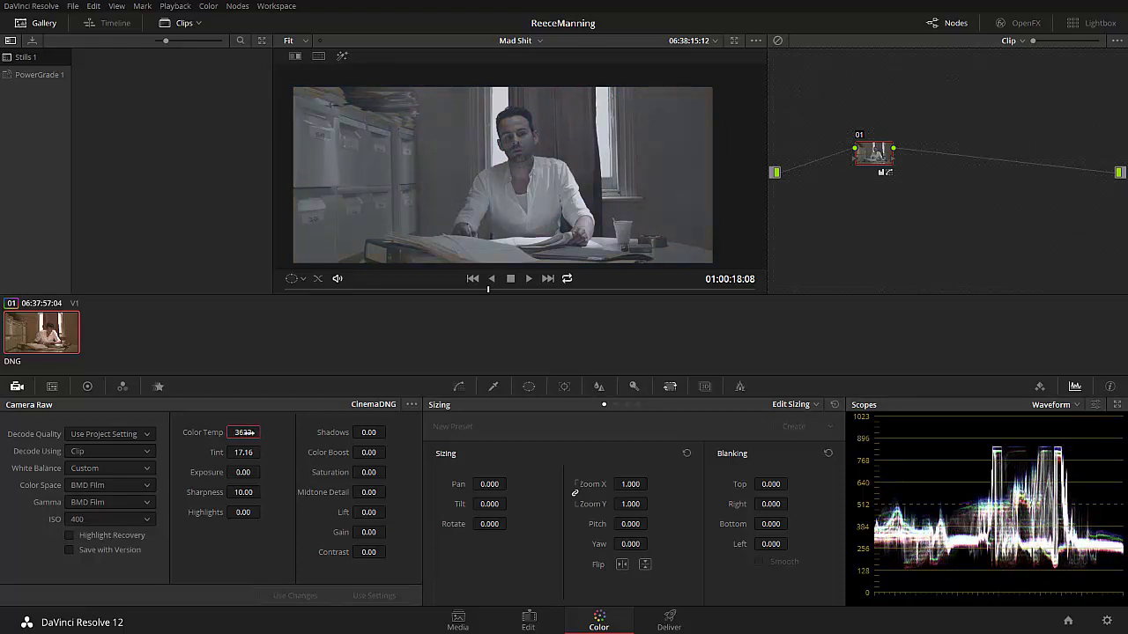
mouse_move(263, 431)
left_mouse_down()
mouse_move(223, 433)
mouse_move(262, 431)
left_mouse_up()
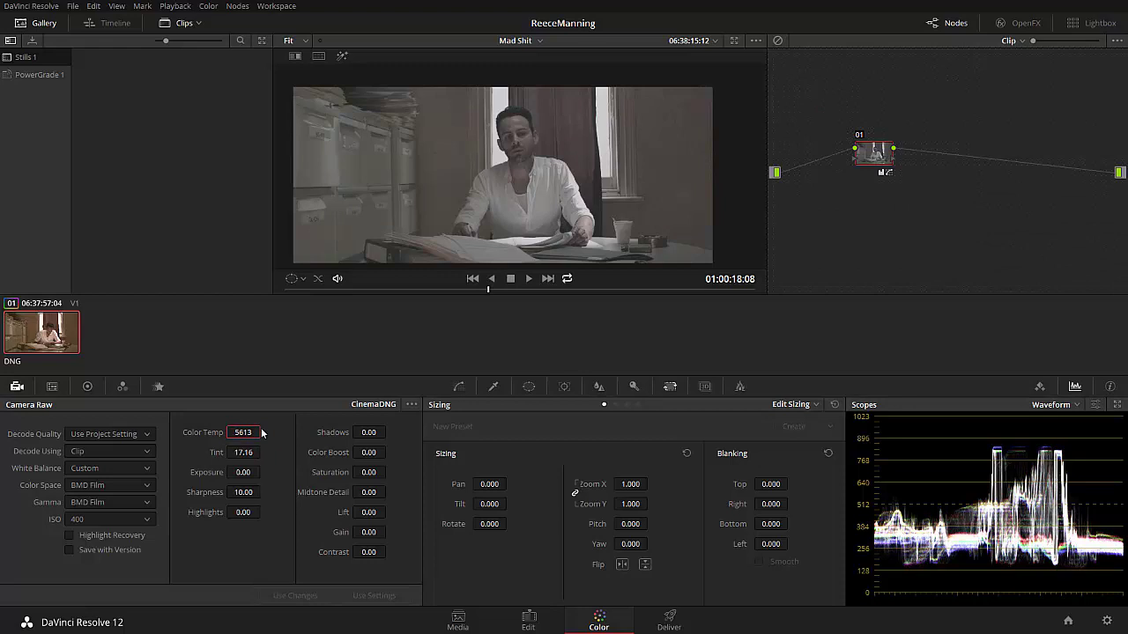
Return Color Space to Rec.709, set Color Temp to 5600 and Tint to 0.00.
left_click(115, 486)
left_click(113, 504)
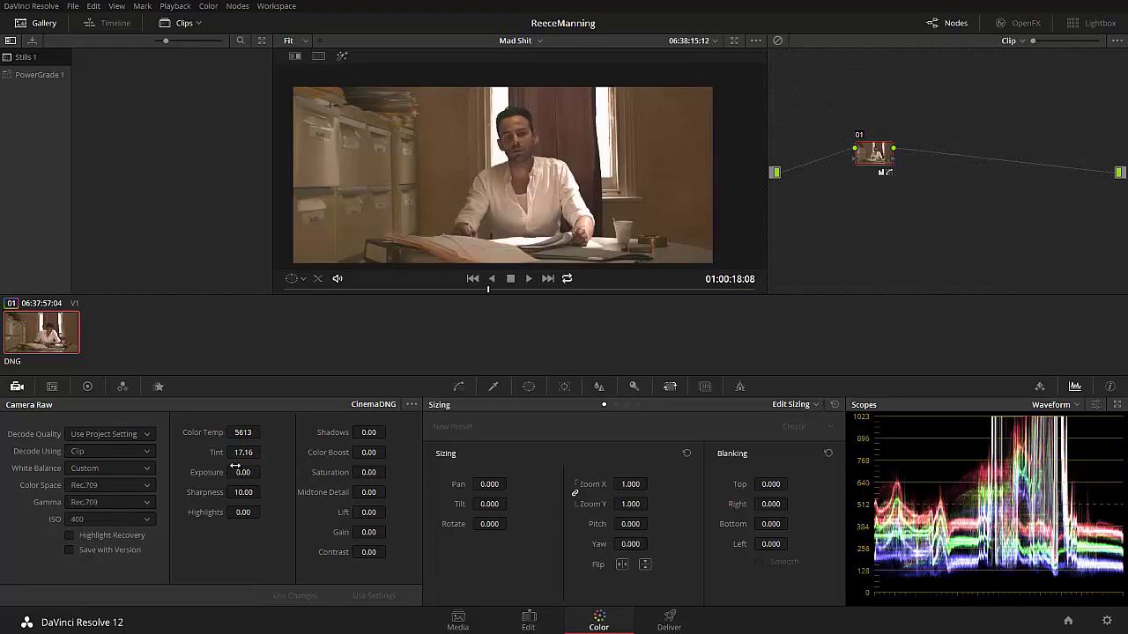
left_click_drag(242, 433, 189, 432)
left_click(242, 432)
type("560")
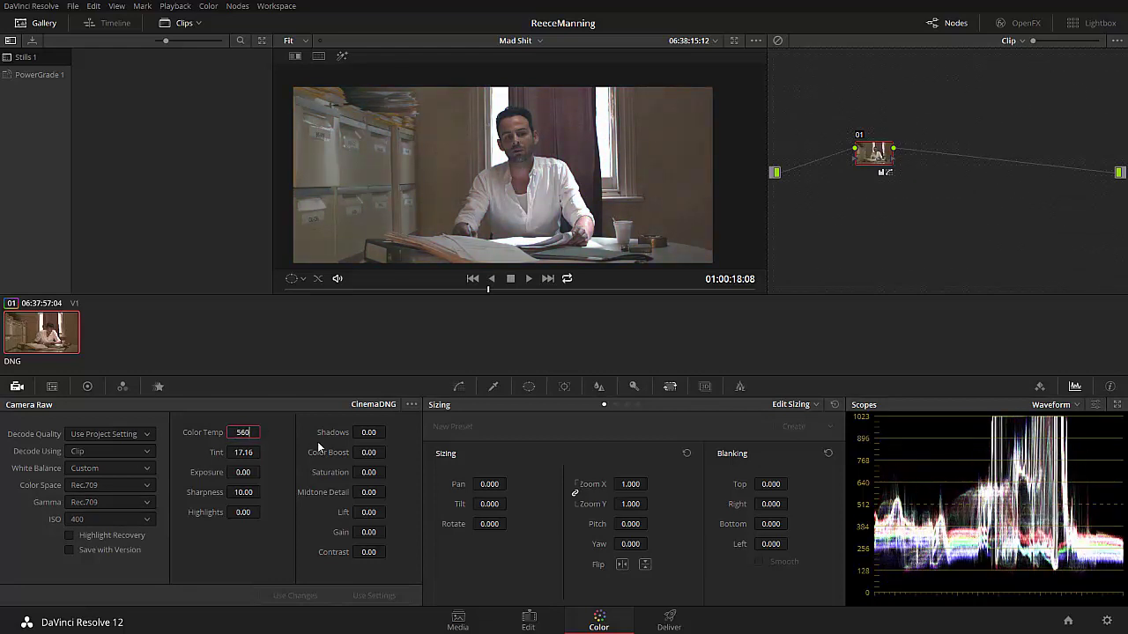
type("0")
key("Return")
left_click(268, 452)
type("0.00")
key("Return")
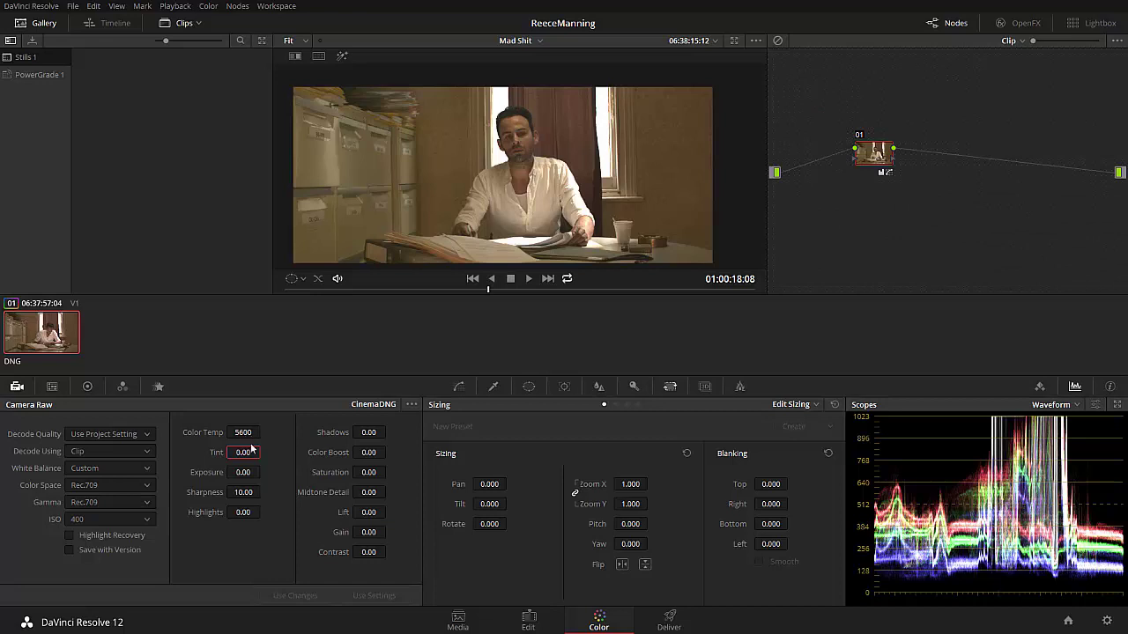
Set Color Temp to 3600, then to 3800.
left_click(242, 432)
double_click(242, 432)
type("3600")
key("Return")
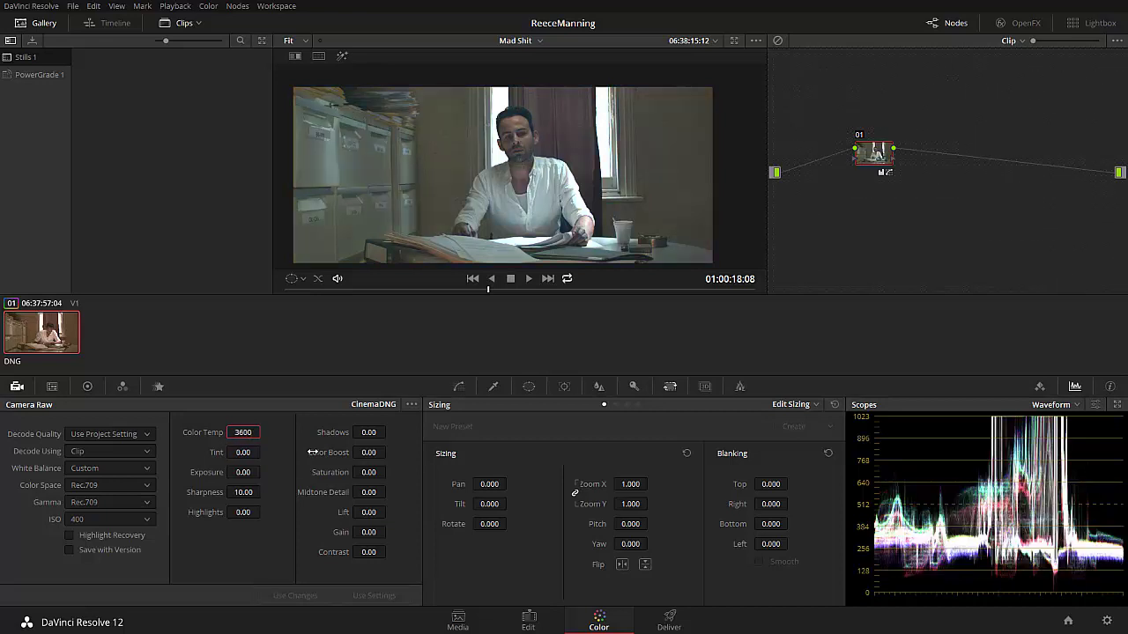
double_click(258, 435)
type("3800")
key("Return")
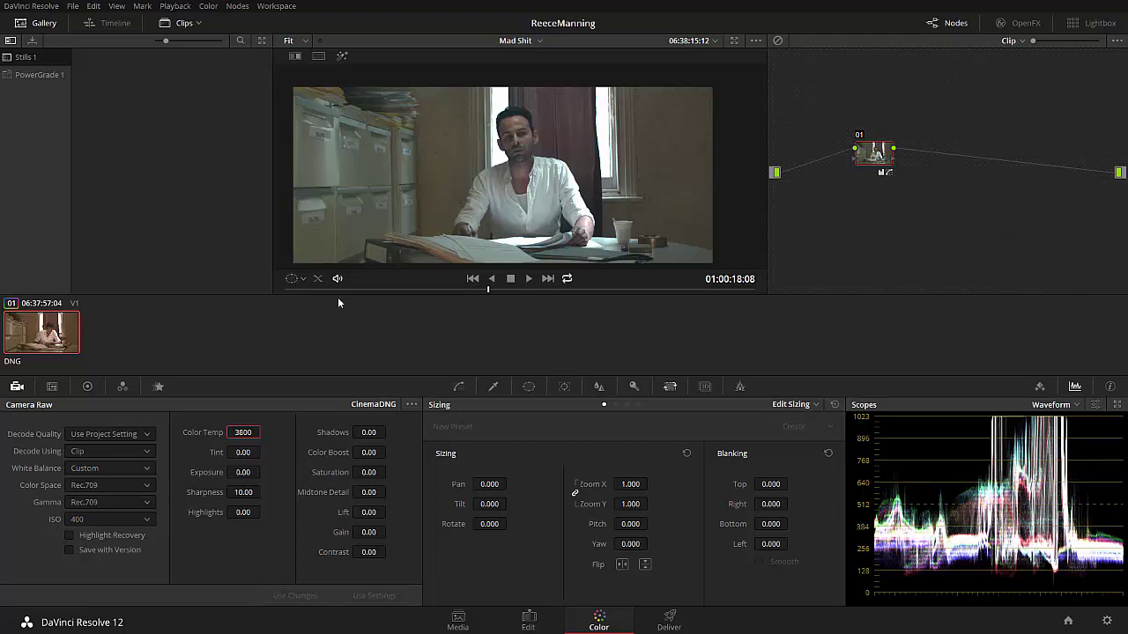
Raise Tint to 10.80, then reset it to 0.00.
mouse_move(243, 452)
left_mouse_down()
mouse_move(264, 451)
mouse_move(245, 452)
left_mouse_up()
double_click(243, 452)
type("0")
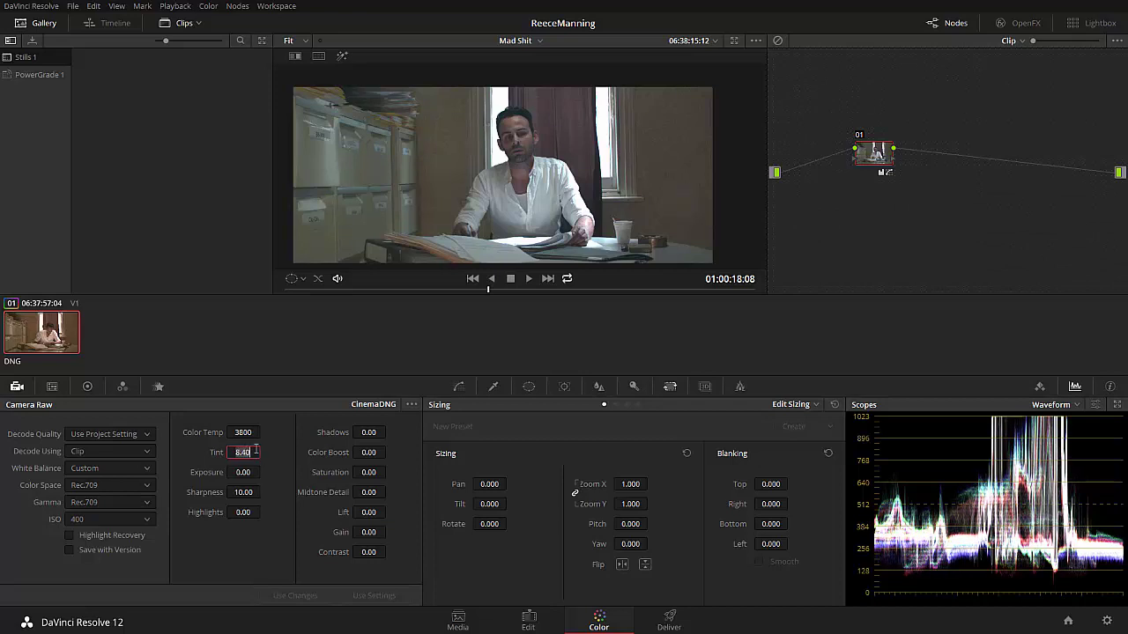
key("Return")
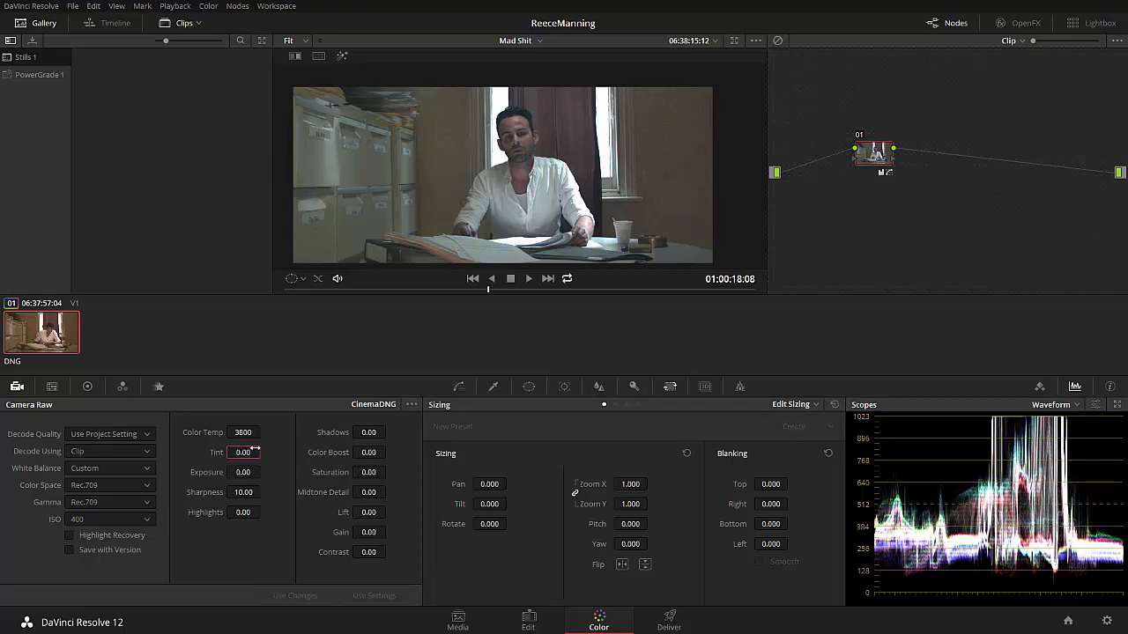
Set Color Temp to 2000, then drag it up to 9420.
double_click(242, 432)
type("2000")
key("Return")
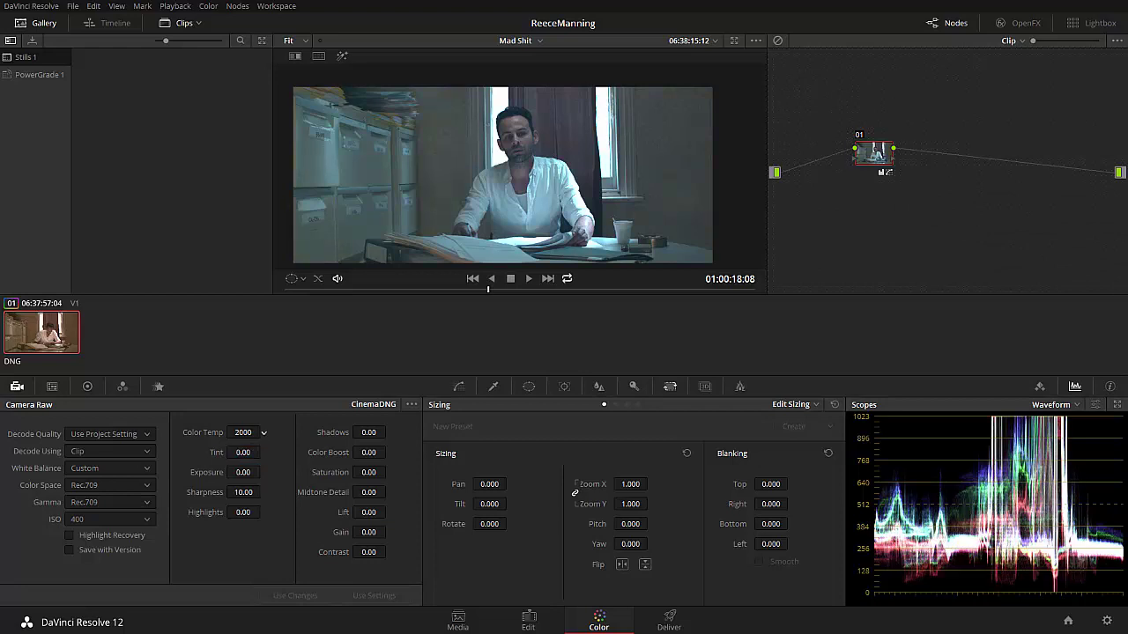
mouse_move(263, 432)
left_mouse_down()
mouse_move(264, 452)
mouse_move(263, 433)
left_mouse_up()
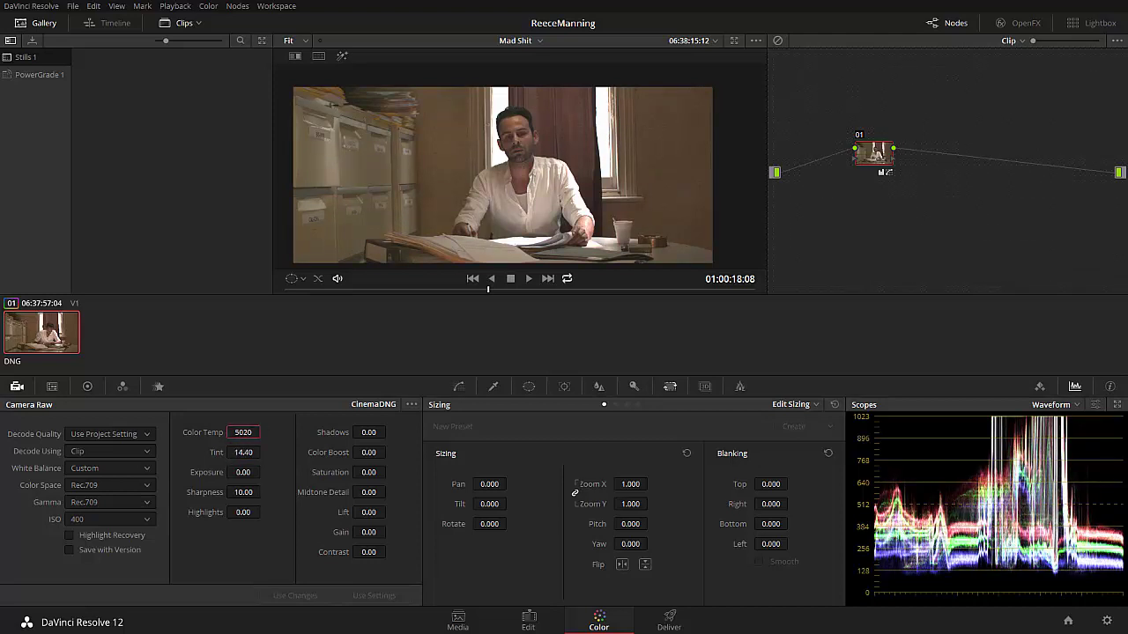
Push Tint toward magenta by dragging and scrolling the field, ending around 27.20.
double_click(244, 452)
type("0.")
key("Escape")
left_click_drag(244, 452, 263, 451)
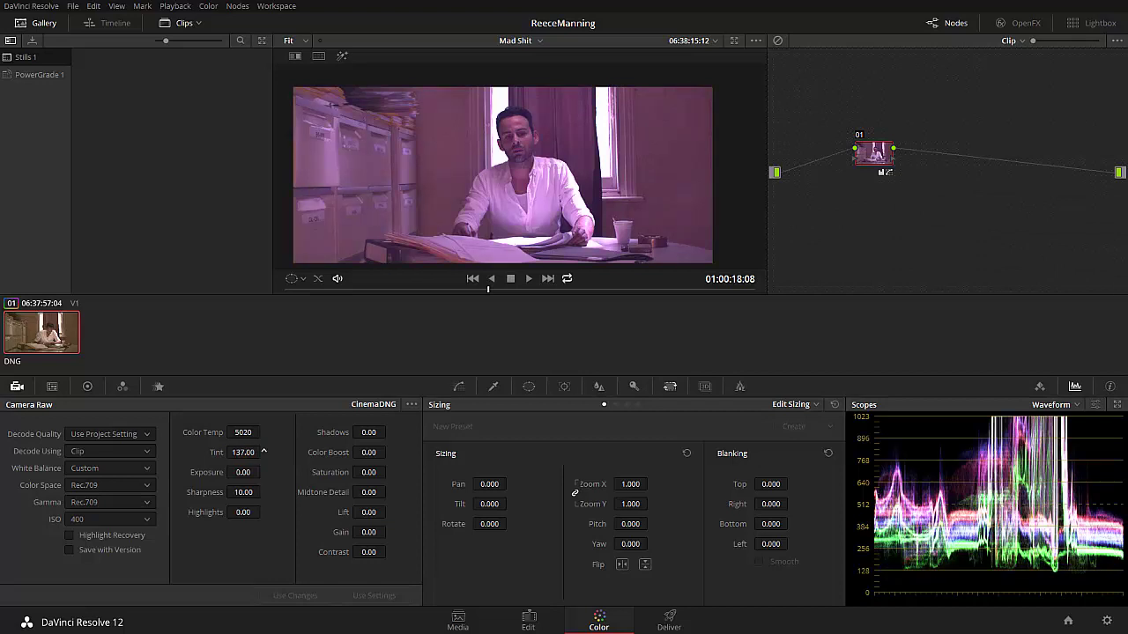
scroll(263, 451, "down", 10)
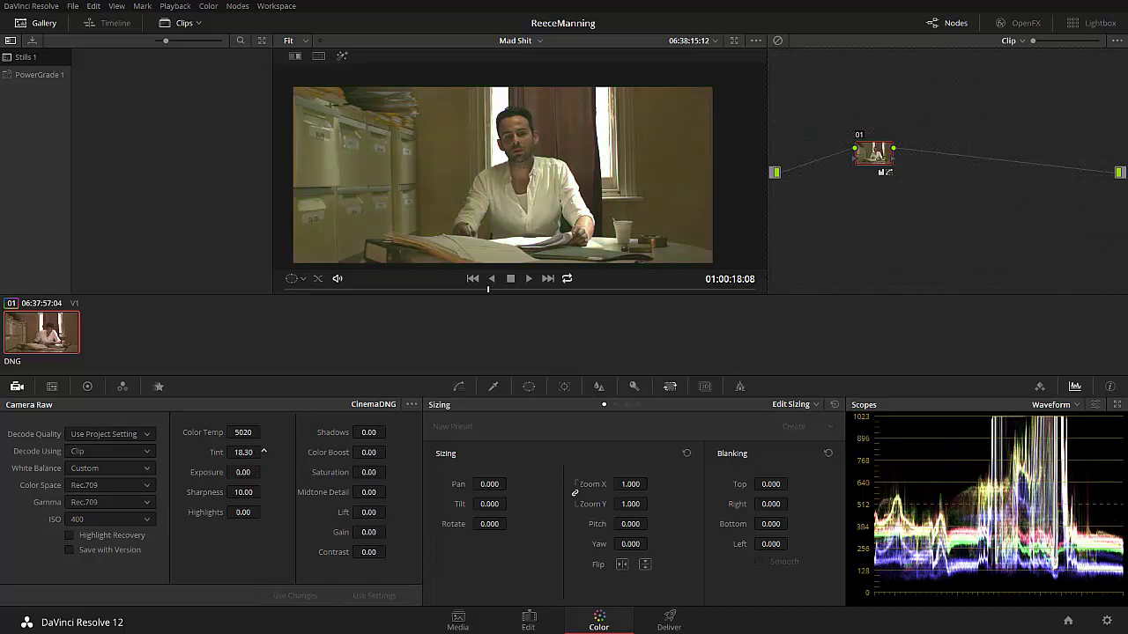
scroll(264, 452, "up", 8)
scroll(263, 452, "down", 15)
scroll(264, 452, "up", 18)
scroll(263, 452, "down", 11)
scroll(263, 452, "down", 3)
scroll(263, 451, "up", 9)
scroll(263, 452, "up", 2)
scroll(264, 452, "down", 5)
type("0")
key("Return")
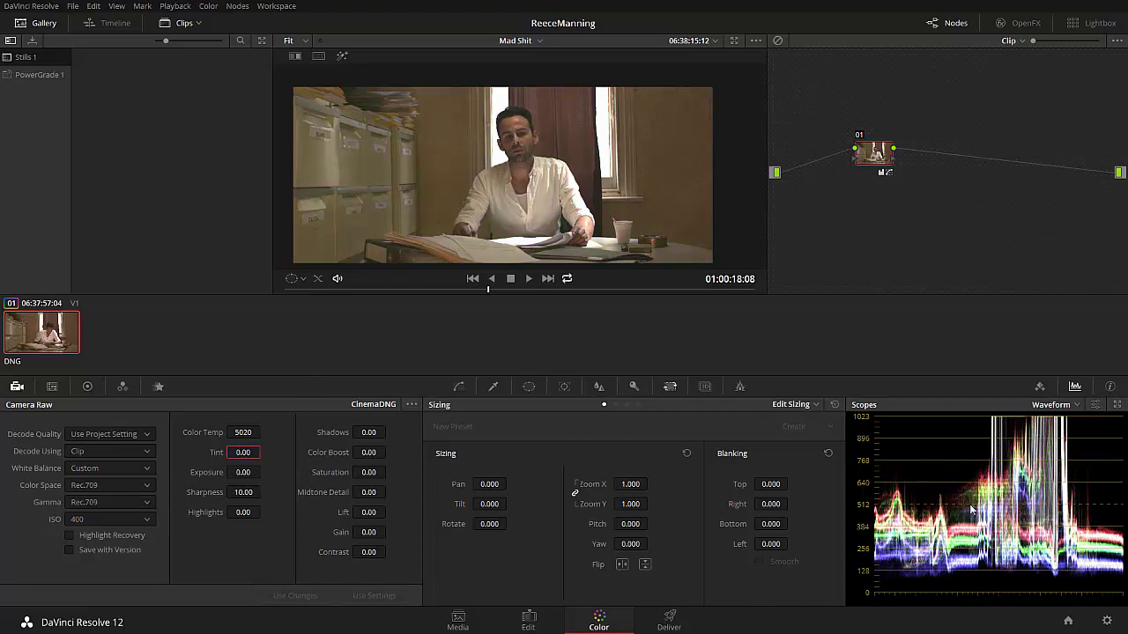
scroll(247, 452, "up", 2)
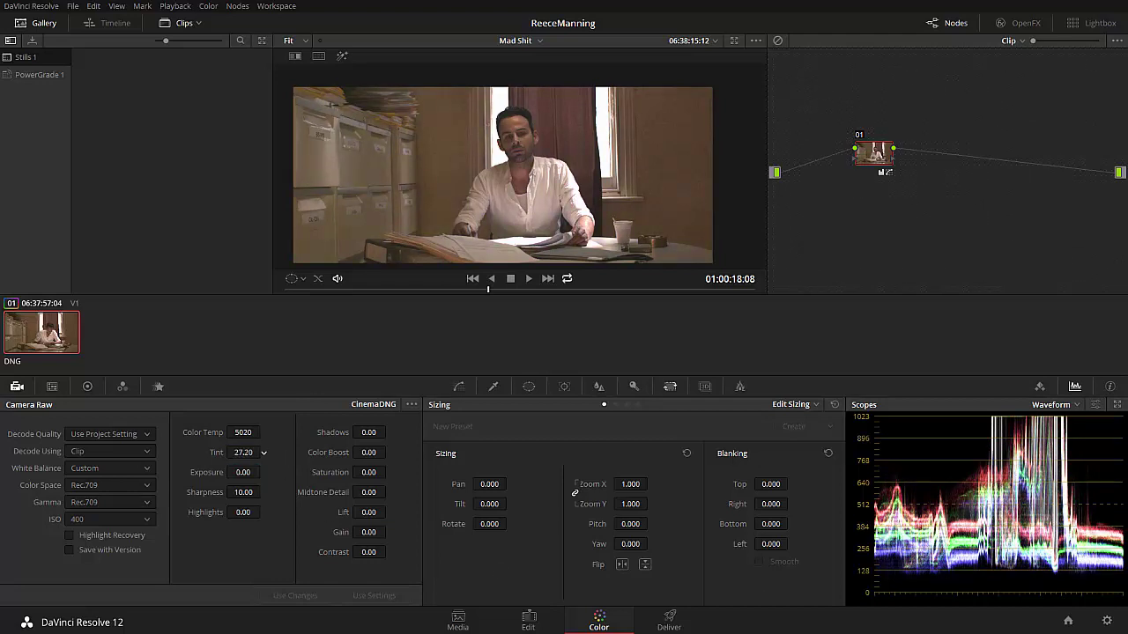
Set the raw Color Temp to 3800.
scroll(246, 452, "down", 1)
left_click(243, 433)
type("3800")
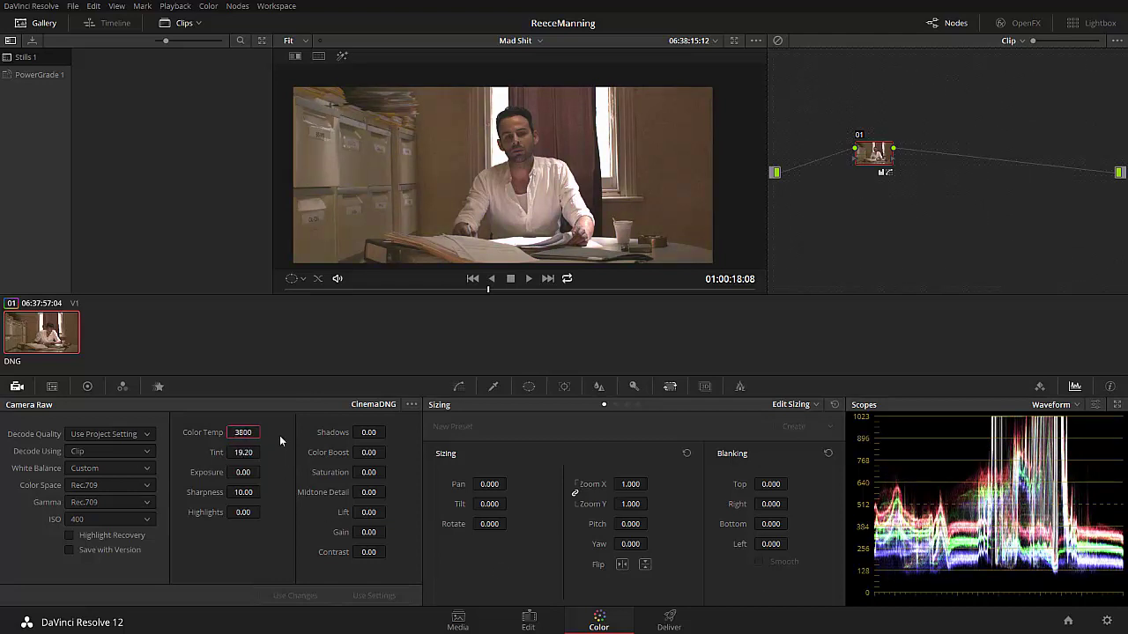
key("Return")
Scroll the Tint field down to 2.60 and scrub back to an earlier frame.
scroll(262, 452, "up", 2)
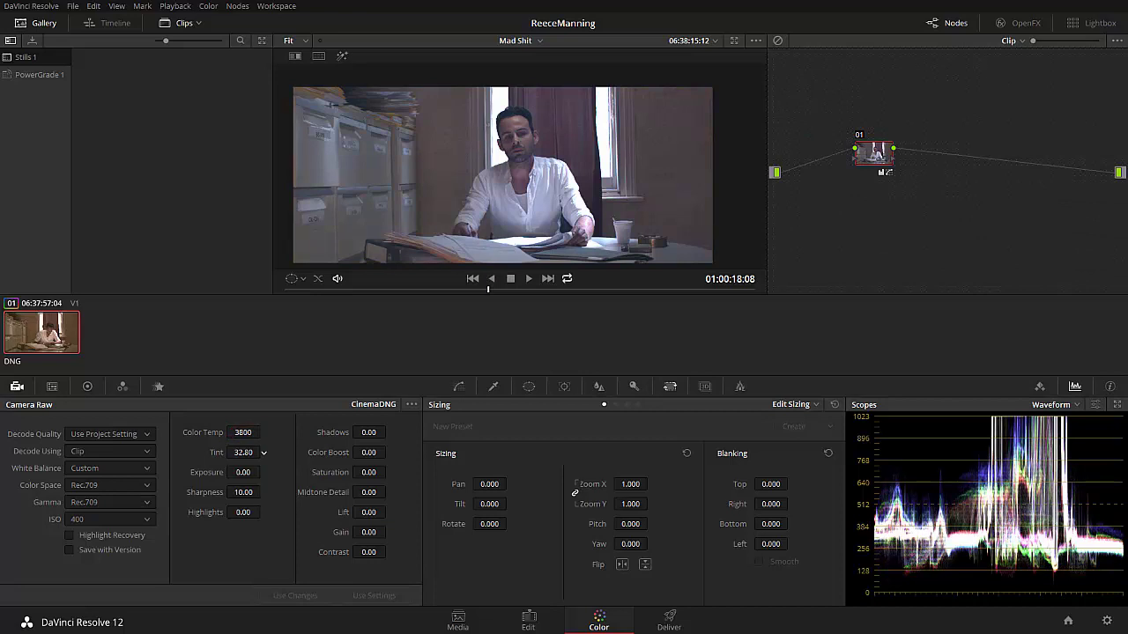
scroll(262, 452, "down", 3)
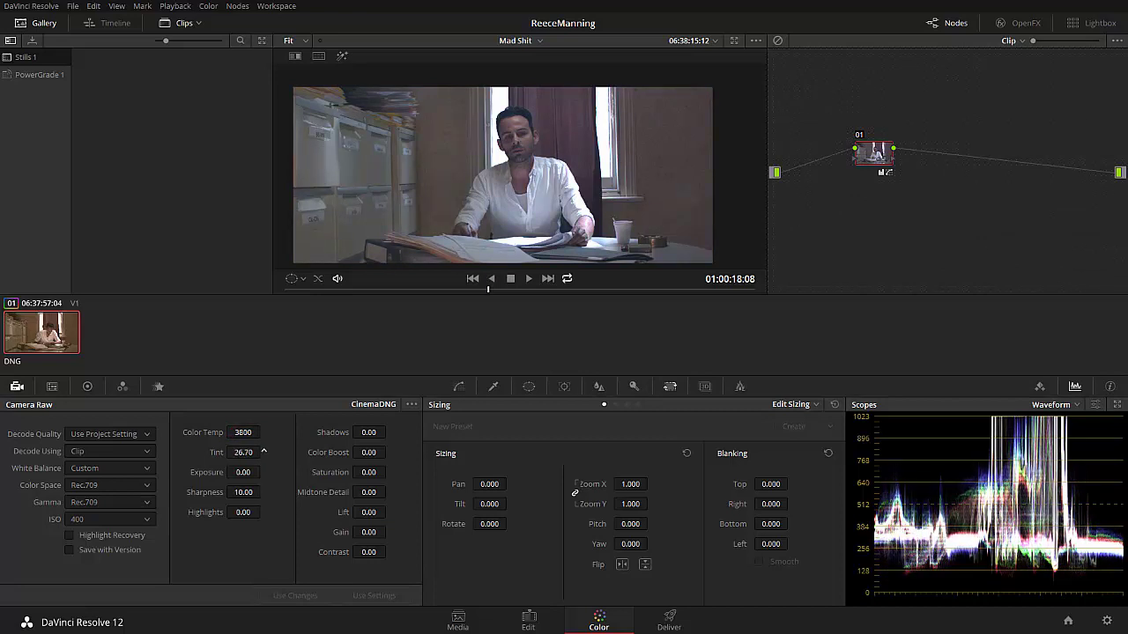
scroll(263, 452, "down", 1)
scroll(263, 452, "down", 1)
scroll(263, 452, "down", 10)
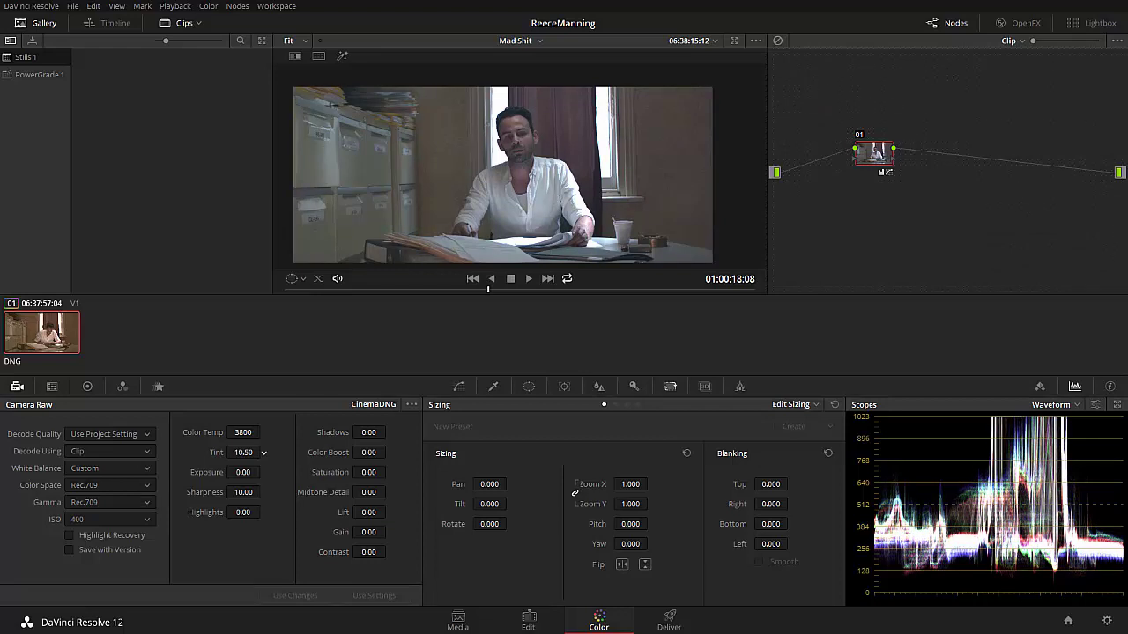
scroll(263, 452, "up", 4)
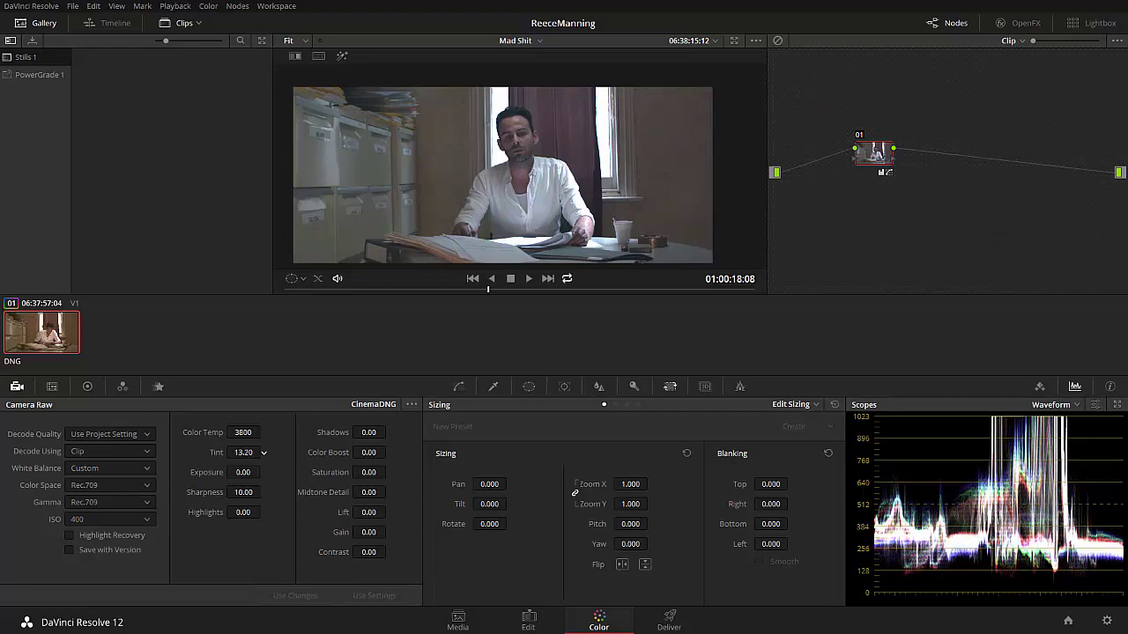
scroll(263, 452, "up", 5)
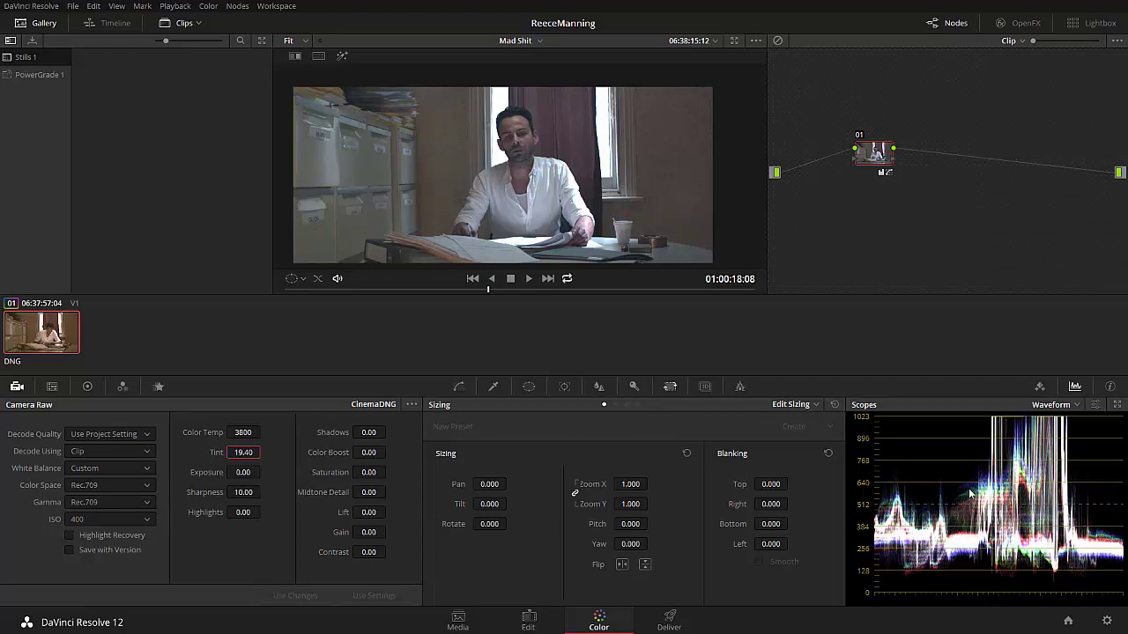
scroll(262, 452, "down", 5)
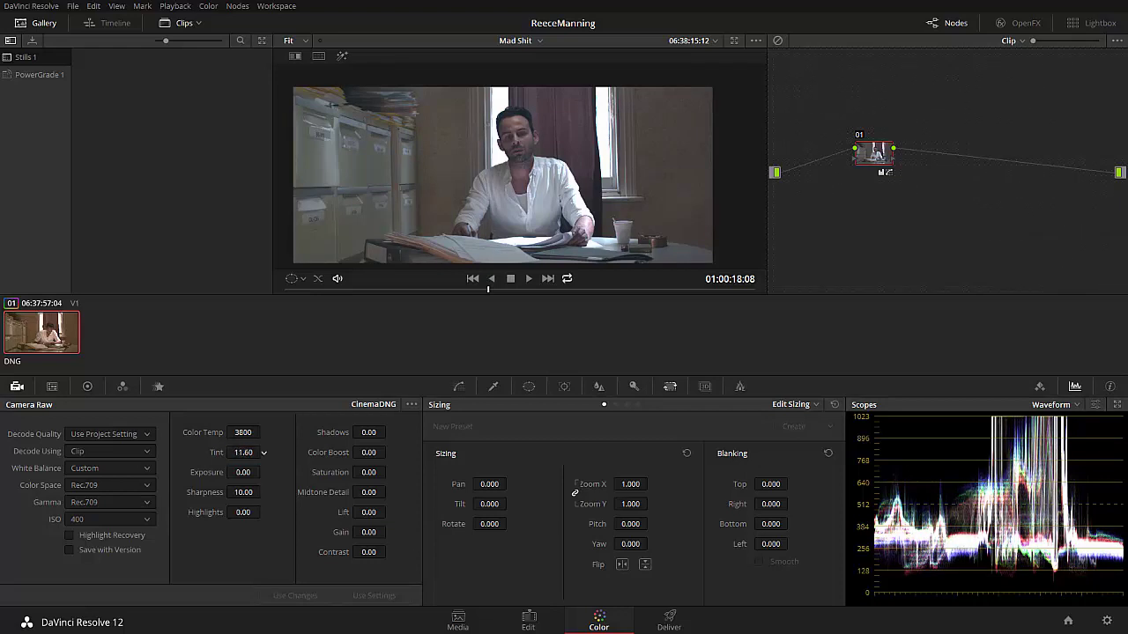
scroll(263, 452, "down", 2)
scroll(262, 452, "up", 2)
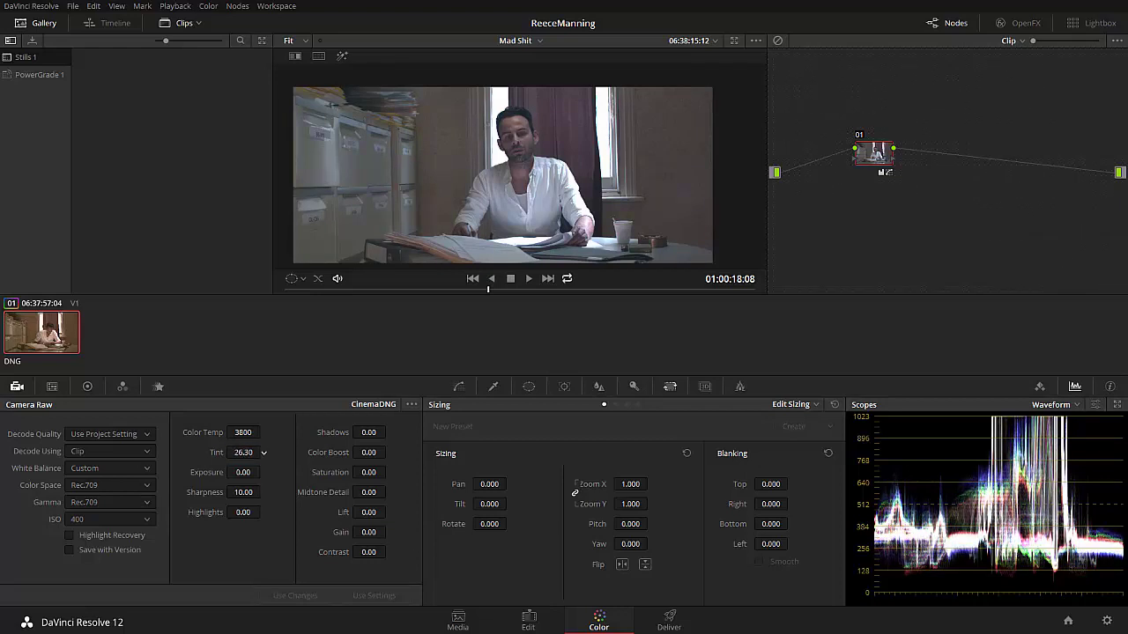
scroll(262, 452, "down", 3)
scroll(262, 452, "down", 2)
scroll(263, 452, "up", 2)
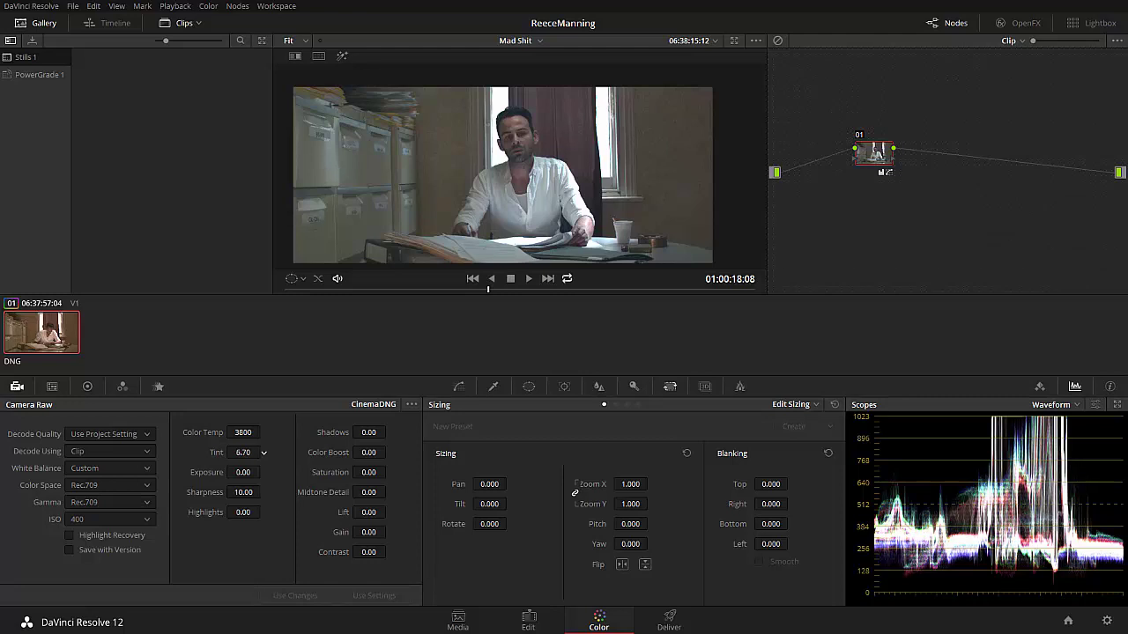
scroll(263, 451, "up", 3)
scroll(264, 452, "down", 2)
scroll(264, 451, "down", 2)
scroll(249, 454, "up", 1)
scroll(254, 452, "down", 10)
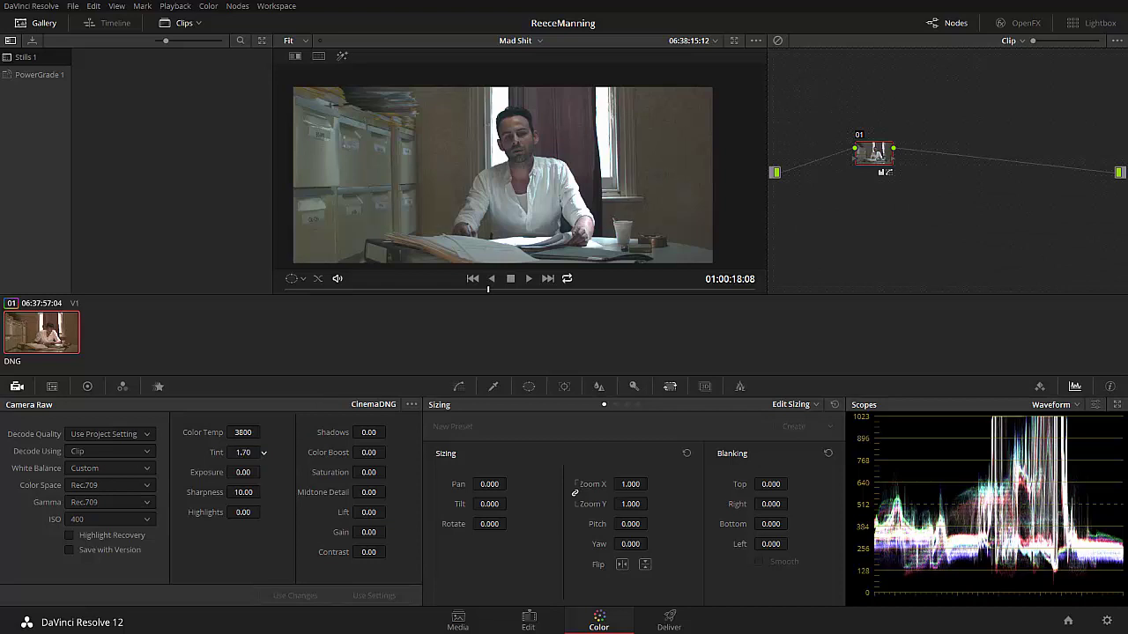
scroll(263, 451, "up", 3)
left_click_drag(494, 293, 432, 293)
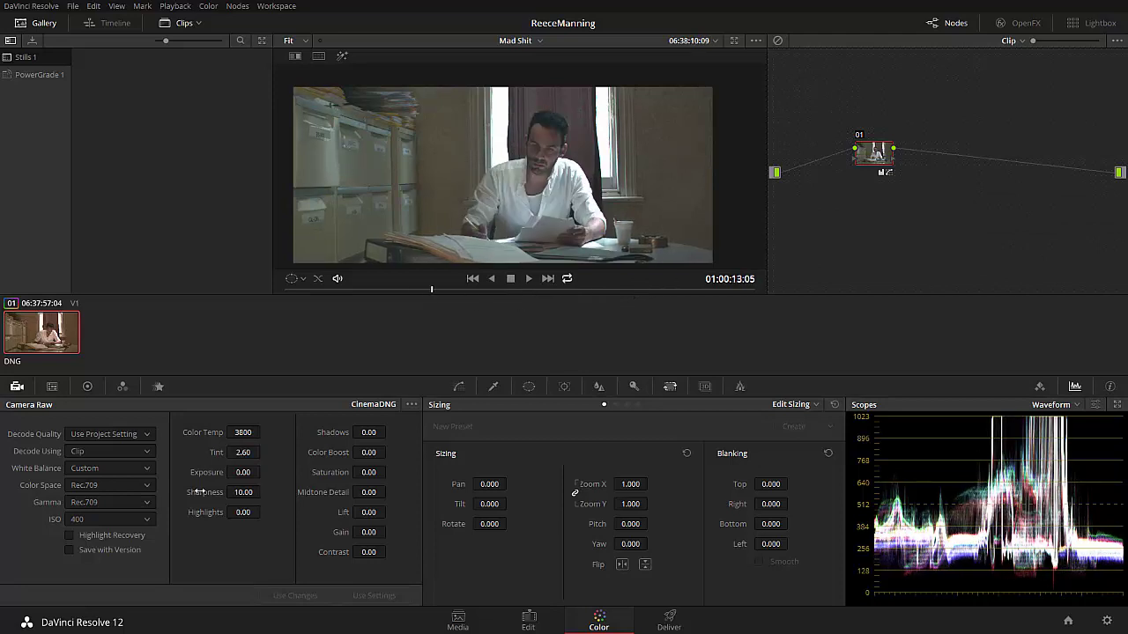
Set Color Space to BMD Film and test Highlights at 100 and -100 before resetting to 0.
left_click(113, 487)
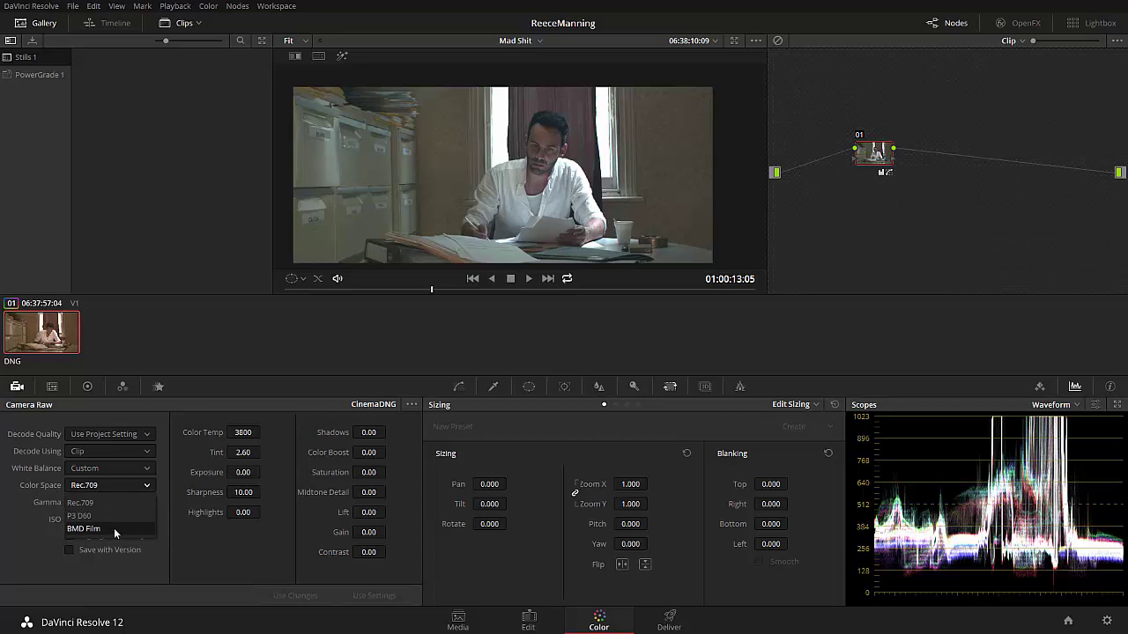
left_click(114, 527)
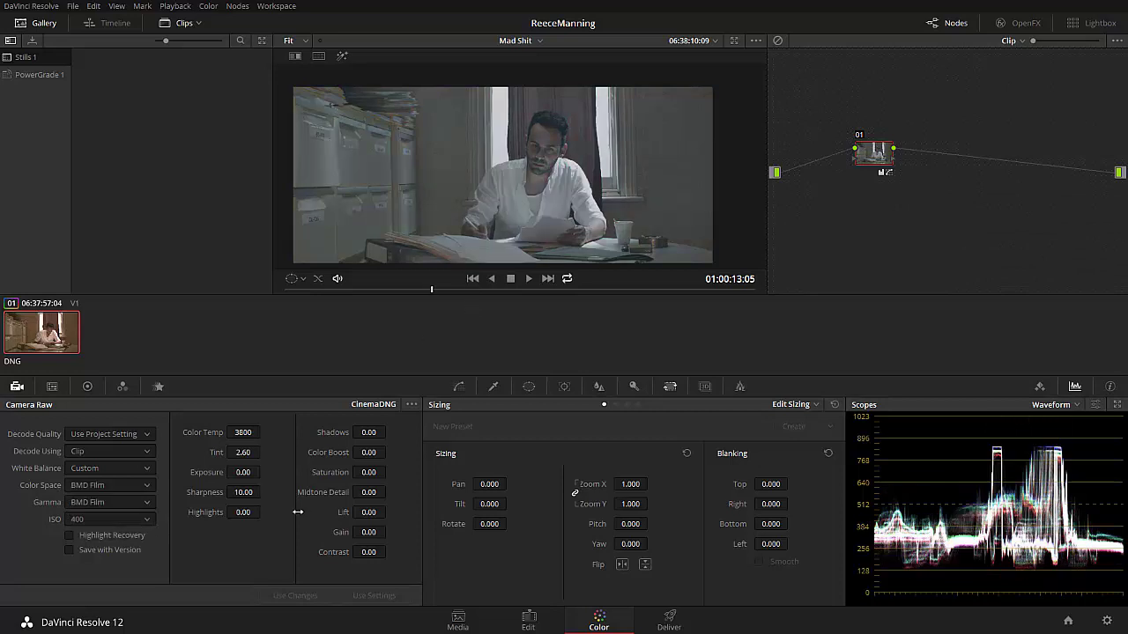
double_click(247, 511)
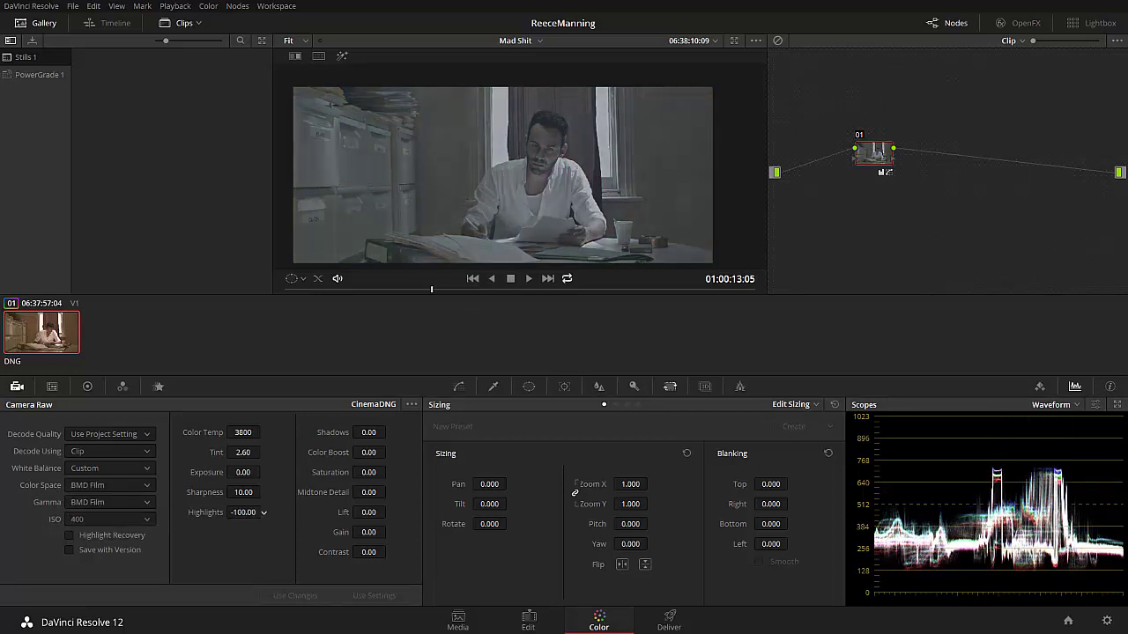
type("100")
key("Return")
double_click(245, 512)
type("-100")
key("Return")
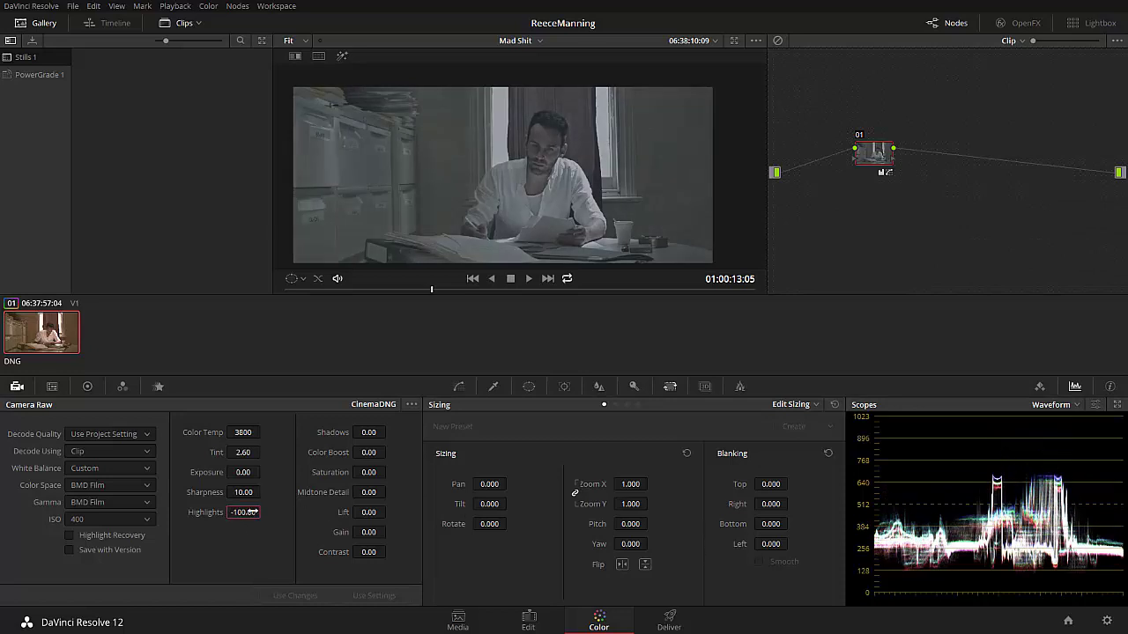
double_click(244, 512)
type("0")
key("Return")
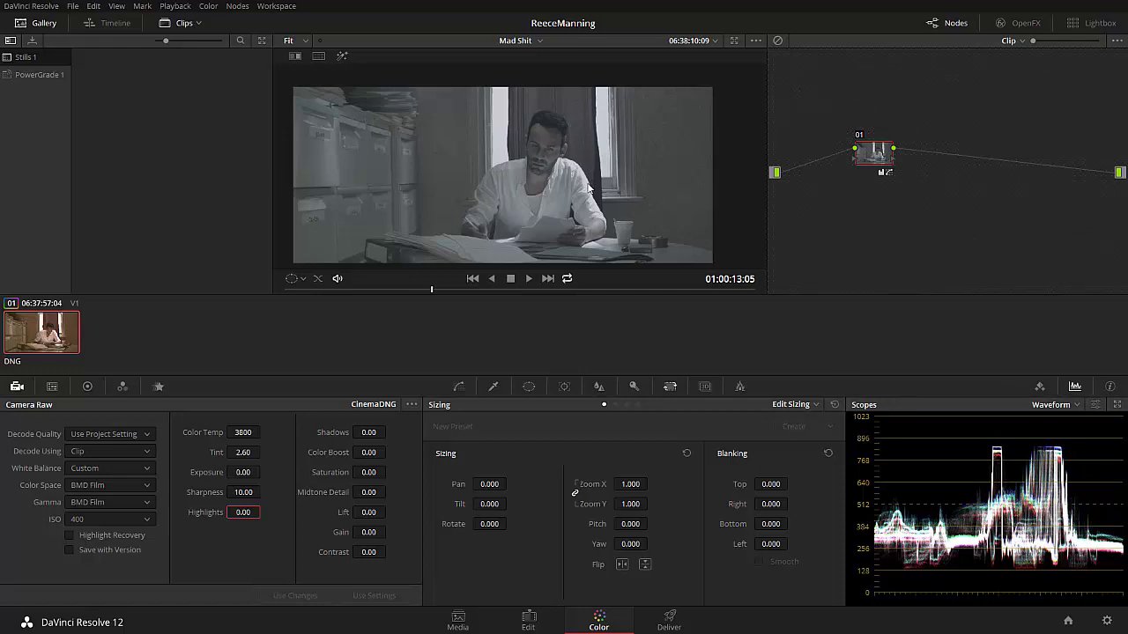
Try ISO 200 with Highlights at -100, then reset Highlights to 0 and ISO to 400.
left_click(102, 520)
left_click(98, 533)
left_click_drag(238, 517, 423, 535)
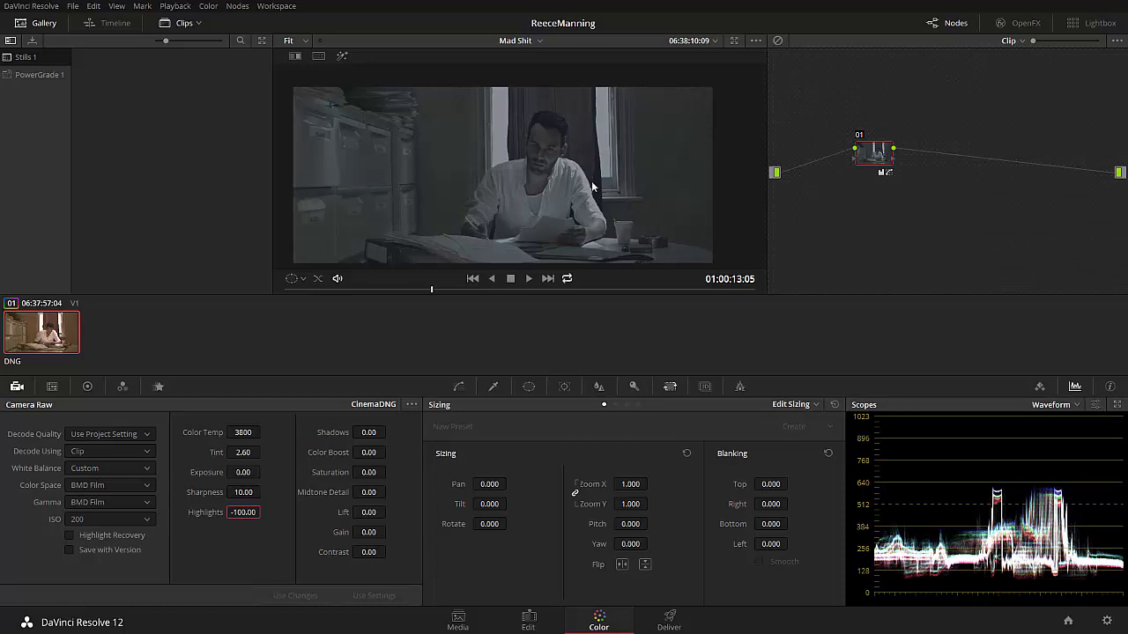
double_click(231, 512)
type("0")
key("Return")
left_click(123, 519)
left_click(109, 550)
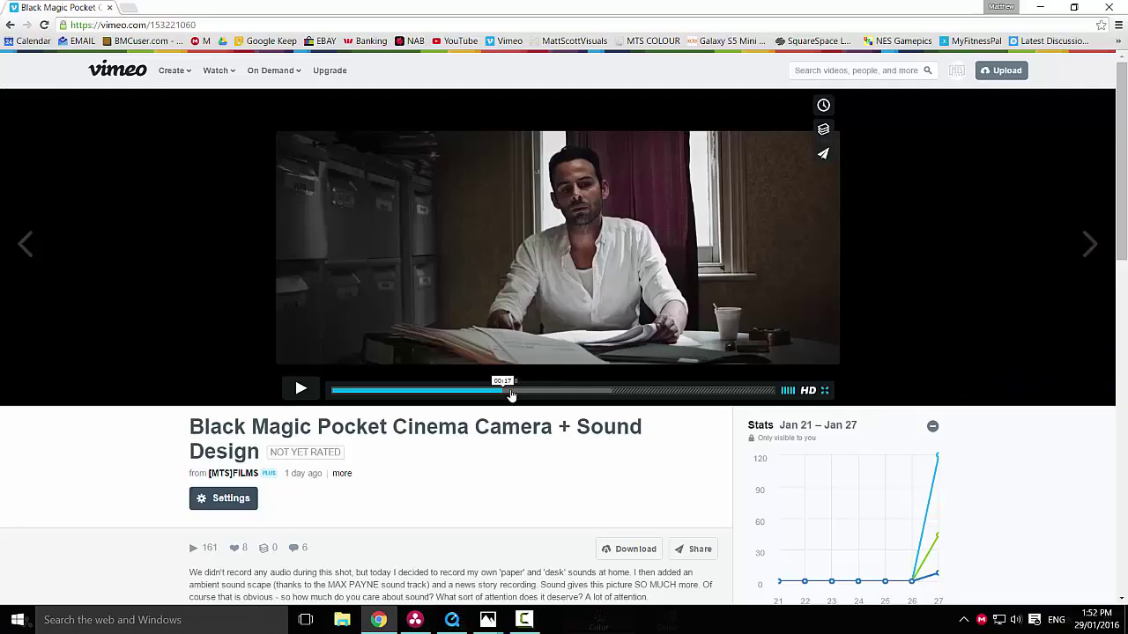
Play the Vimeo reference video from 00:17 and pause it there.
left_click(489, 392)
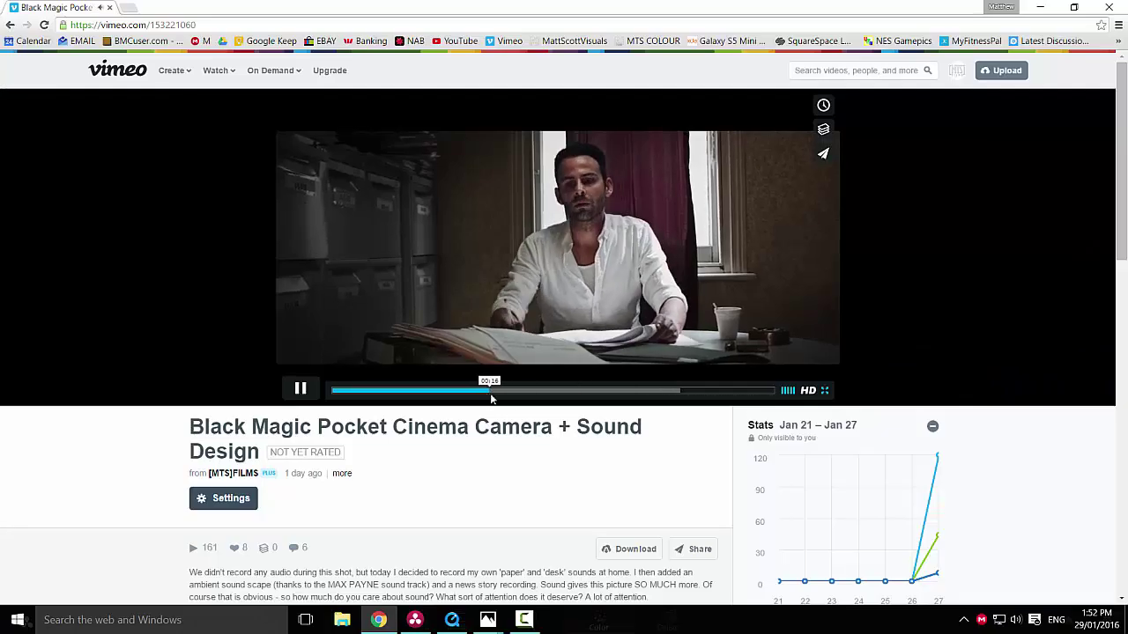
left_click(626, 225)
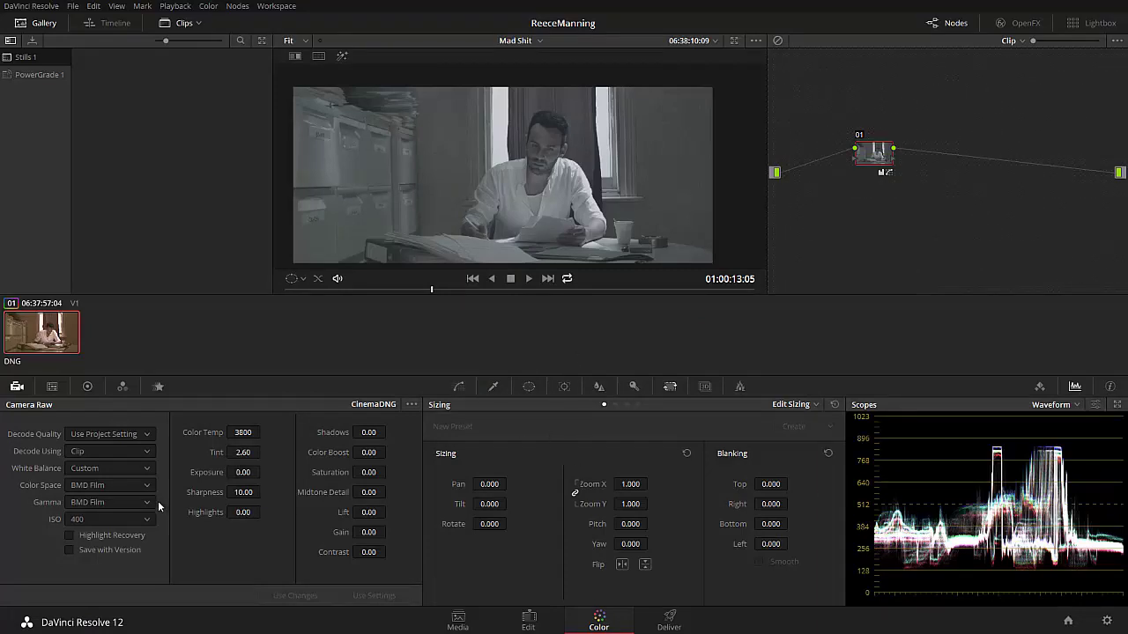
Try lowering raw Highlights, then reset them to 0.
mouse_move(243, 512)
left_mouse_down()
mouse_move(212, 512)
mouse_move(262, 517)
left_mouse_up()
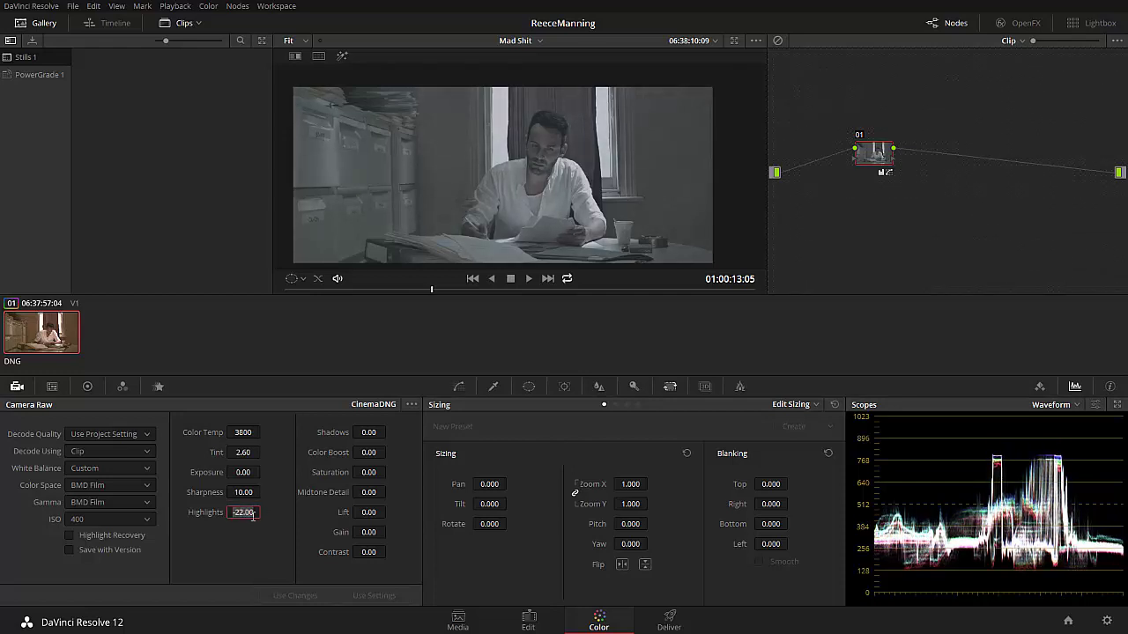
type("0")
key("Return")
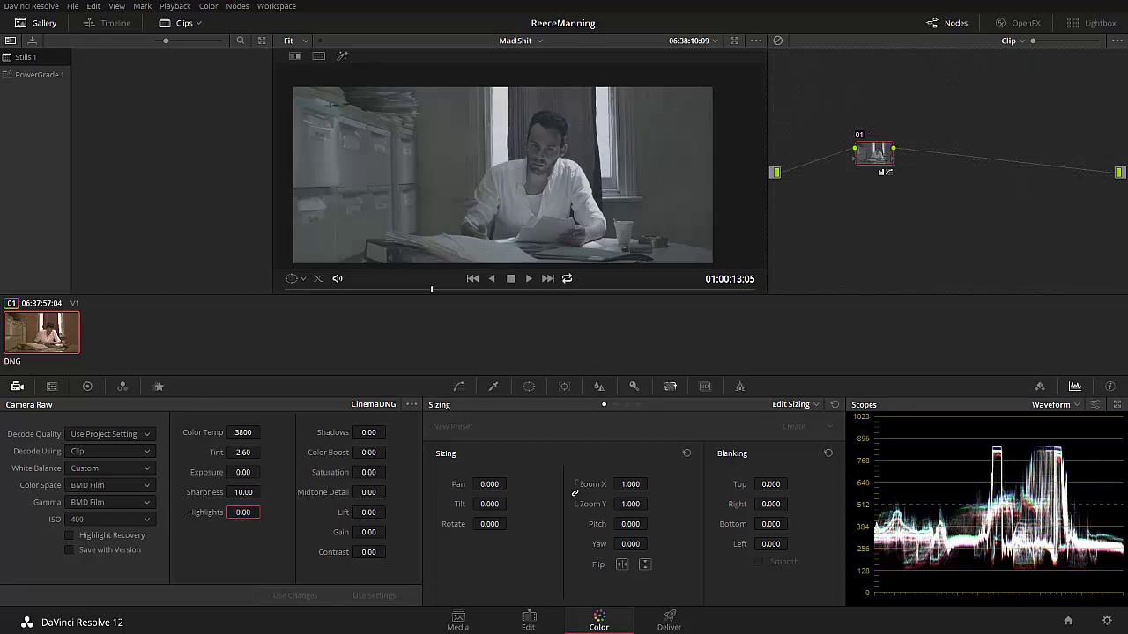
Set raw Sharpness to 0 and move node 01 higher in the node graph.
left_click(244, 494)
type("0")
key("Return")
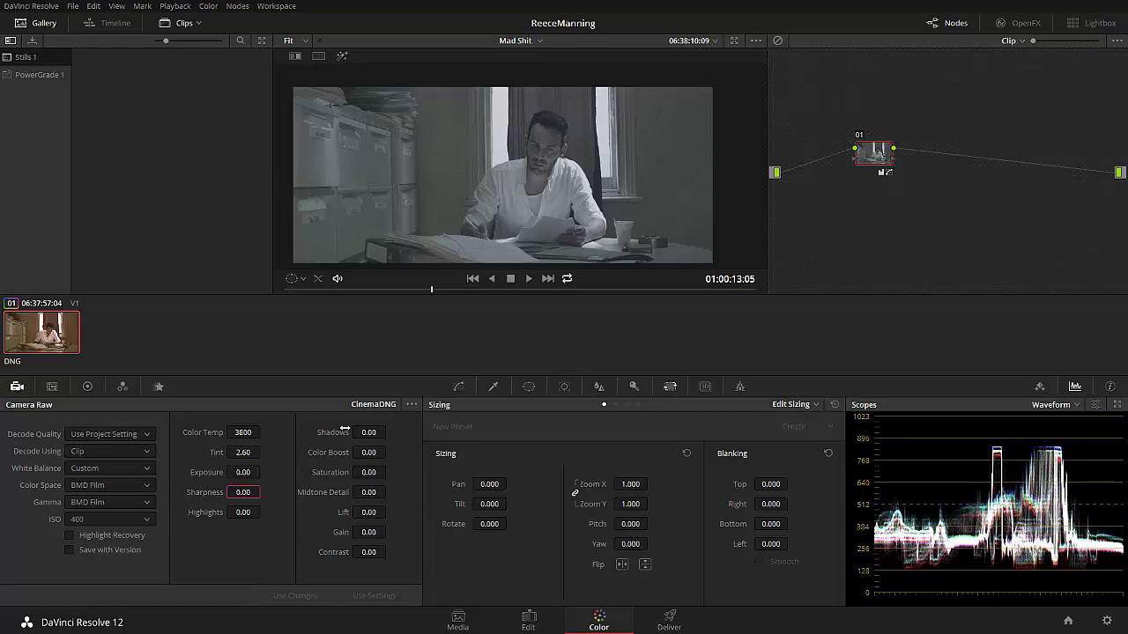
left_click_drag(211, 493, 220, 493)
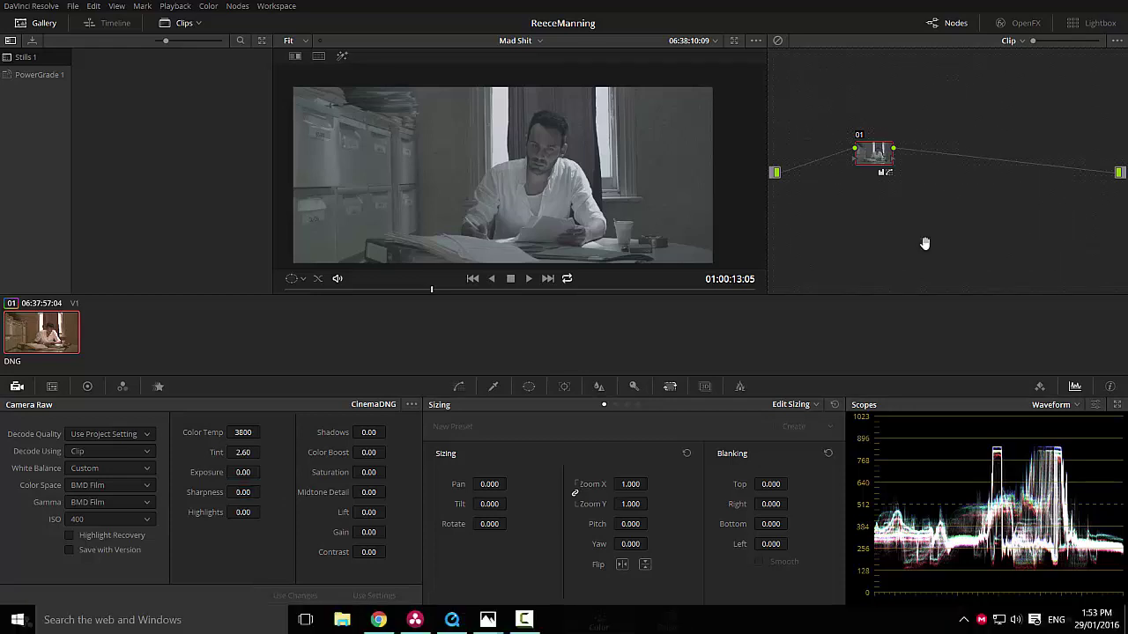
left_click_drag(876, 155, 831, 87)
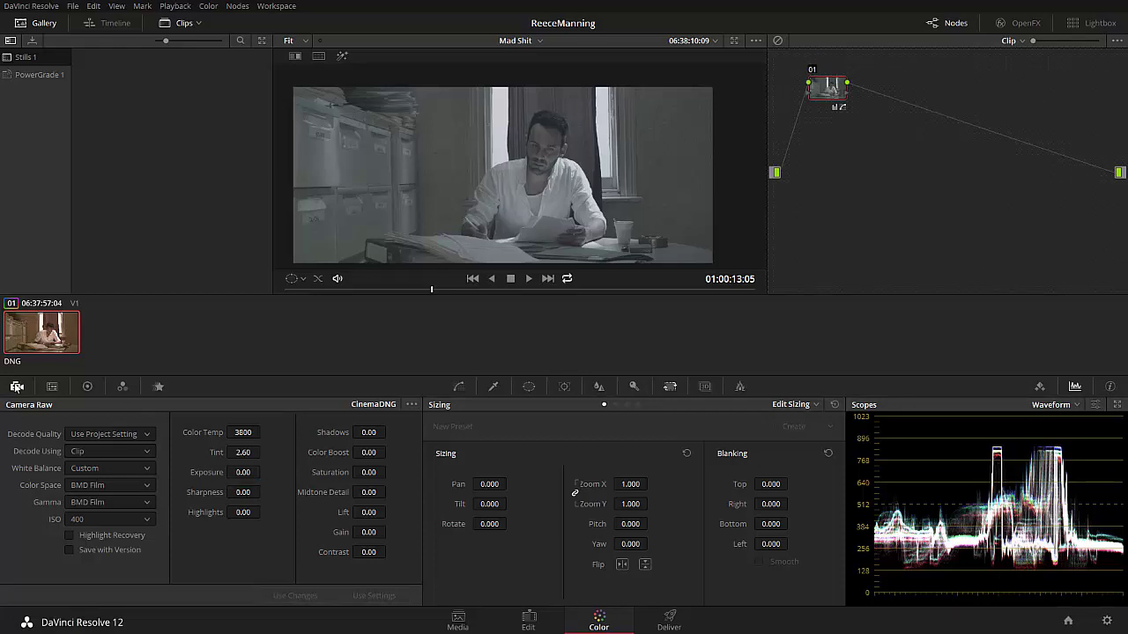
In Custom Curves, add control points to crush the blacks and brighten the highlights.
left_click(88, 387)
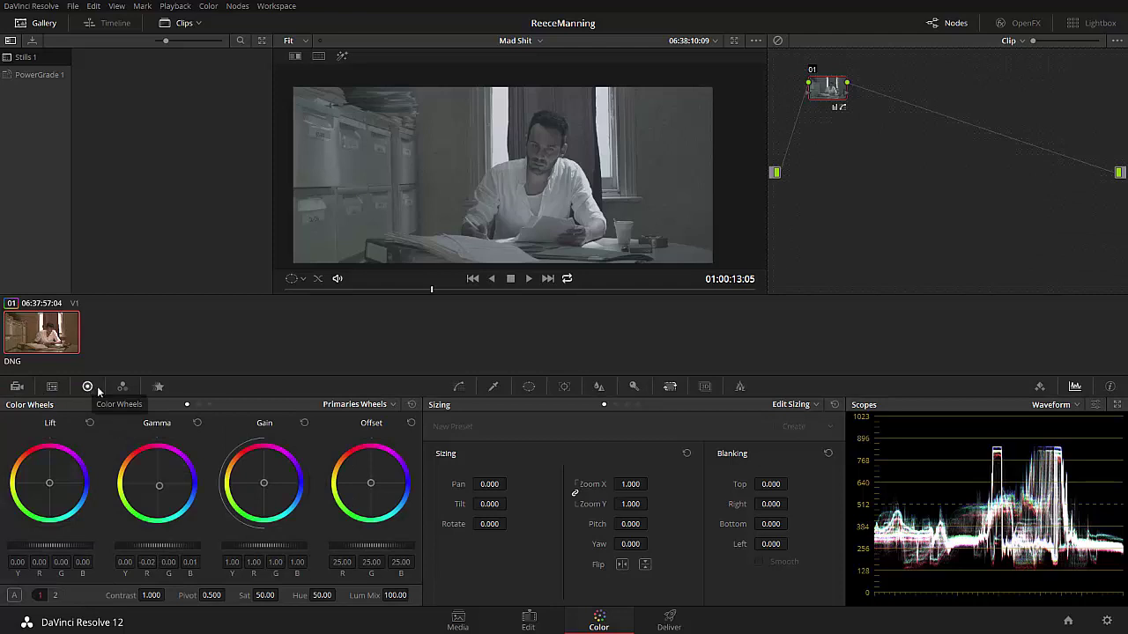
left_click(459, 388)
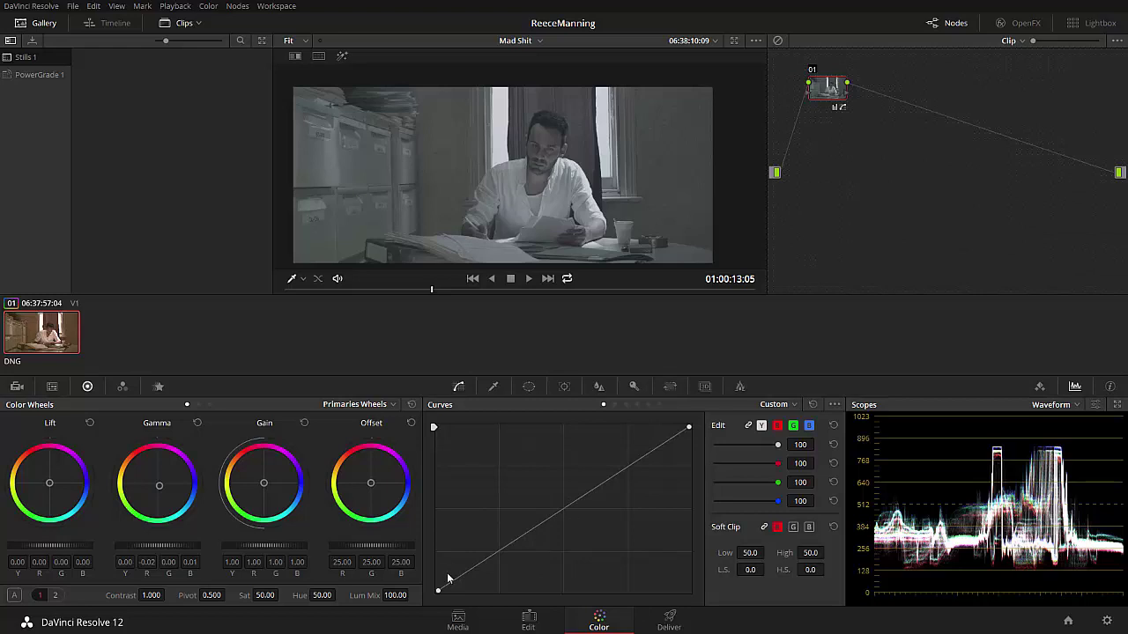
left_click_drag(439, 592, 427, 568)
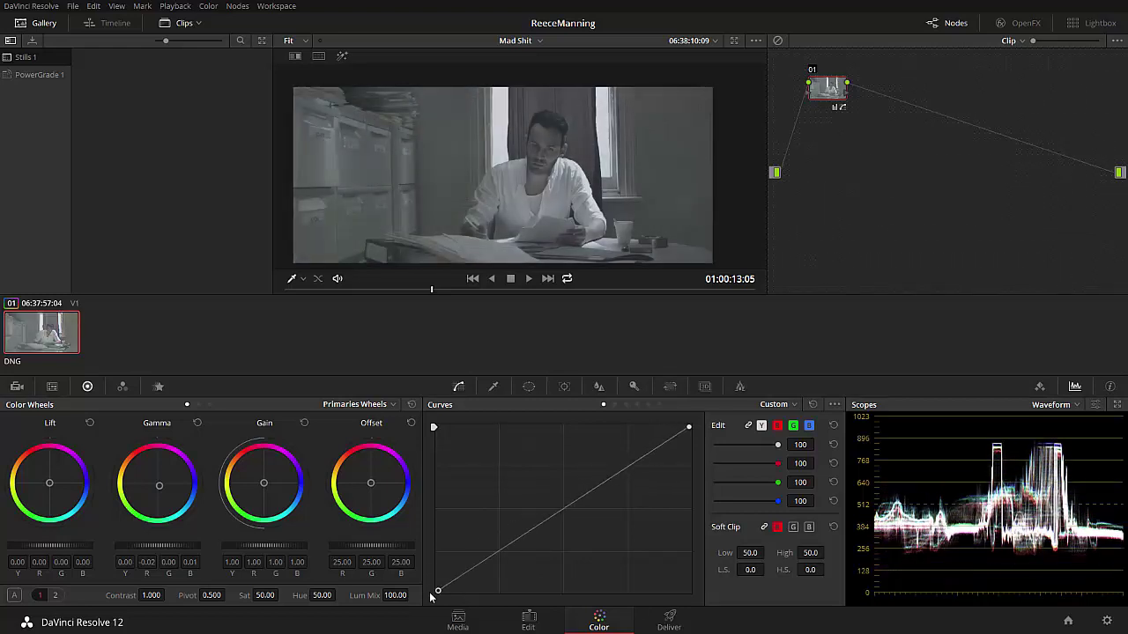
left_click_drag(688, 430, 551, 520)
left_click_drag(502, 549, 487, 571)
mouse_move(503, 528)
left_mouse_down()
mouse_move(530, 565)
mouse_move(516, 537)
left_mouse_up()
Delete all six curve control points, restoring a straight diagonal.
right_click(516, 536)
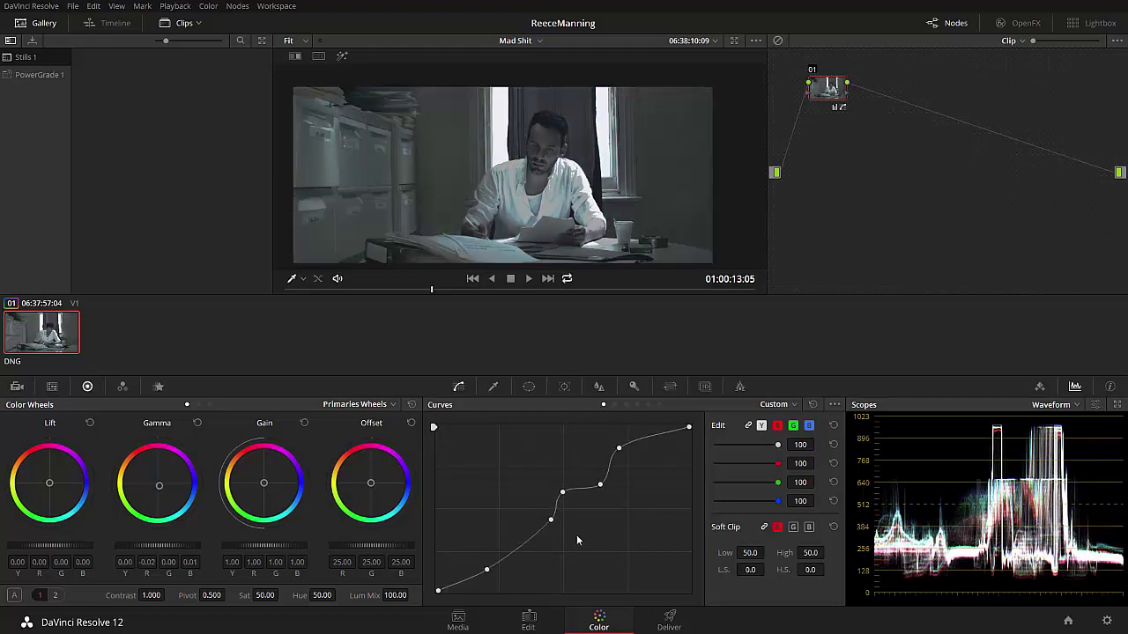
right_click(618, 448)
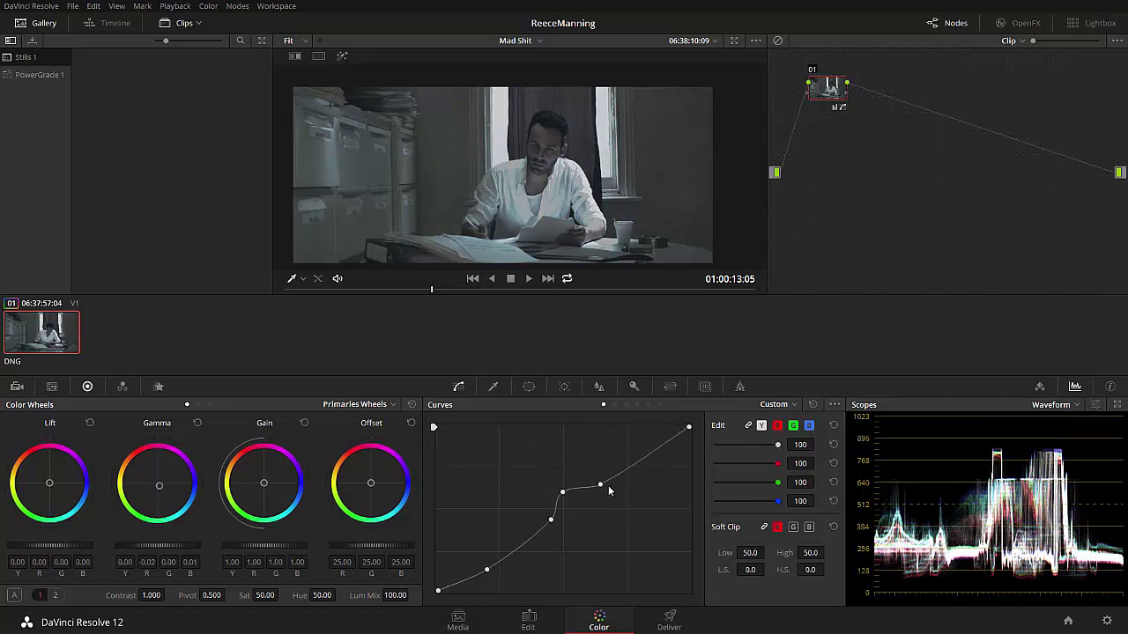
right_click(600, 485)
right_click(562, 492)
right_click(550, 519)
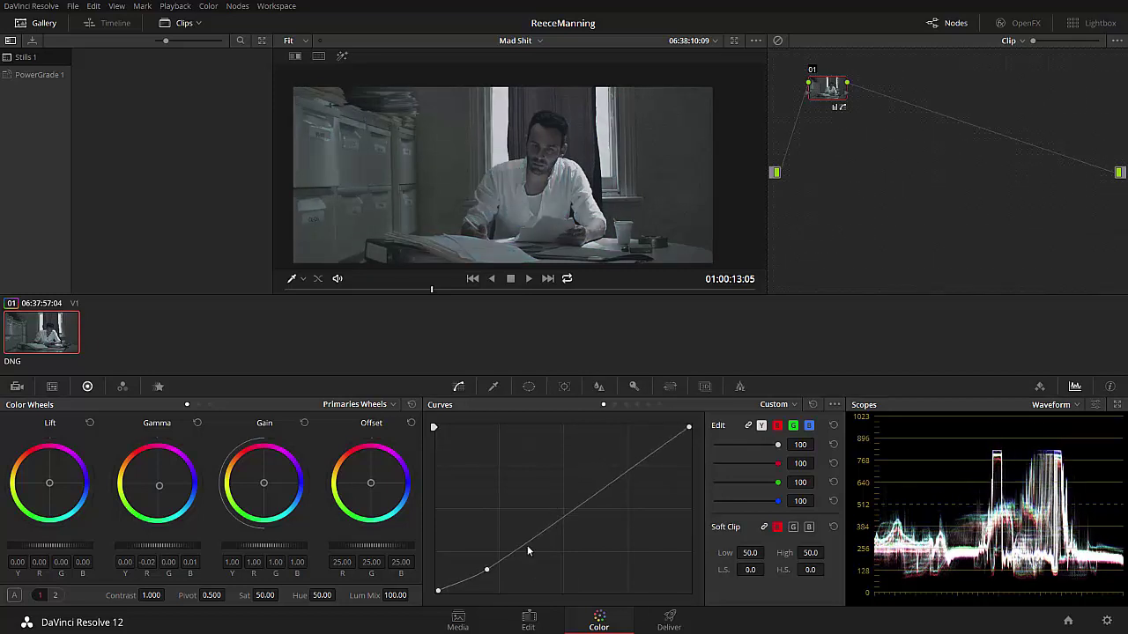
right_click(485, 571)
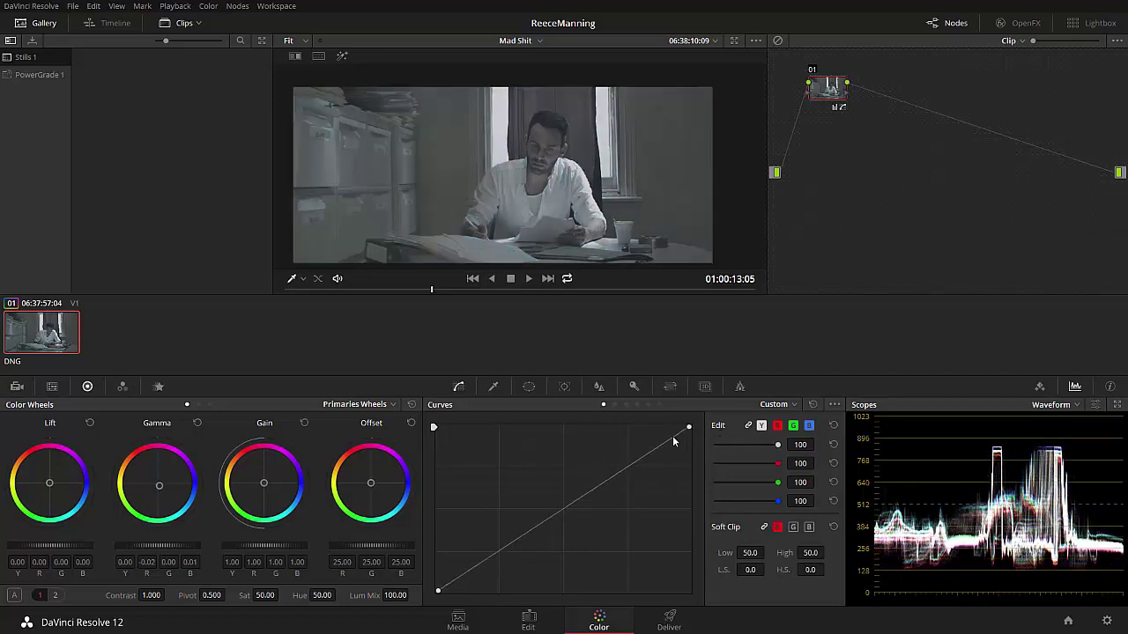
Add a shadow point pulled down and a highlight point lifted on the custom curve.
left_click(482, 562)
left_click_drag(482, 564, 492, 581)
left_click_drag(635, 468, 617, 453)
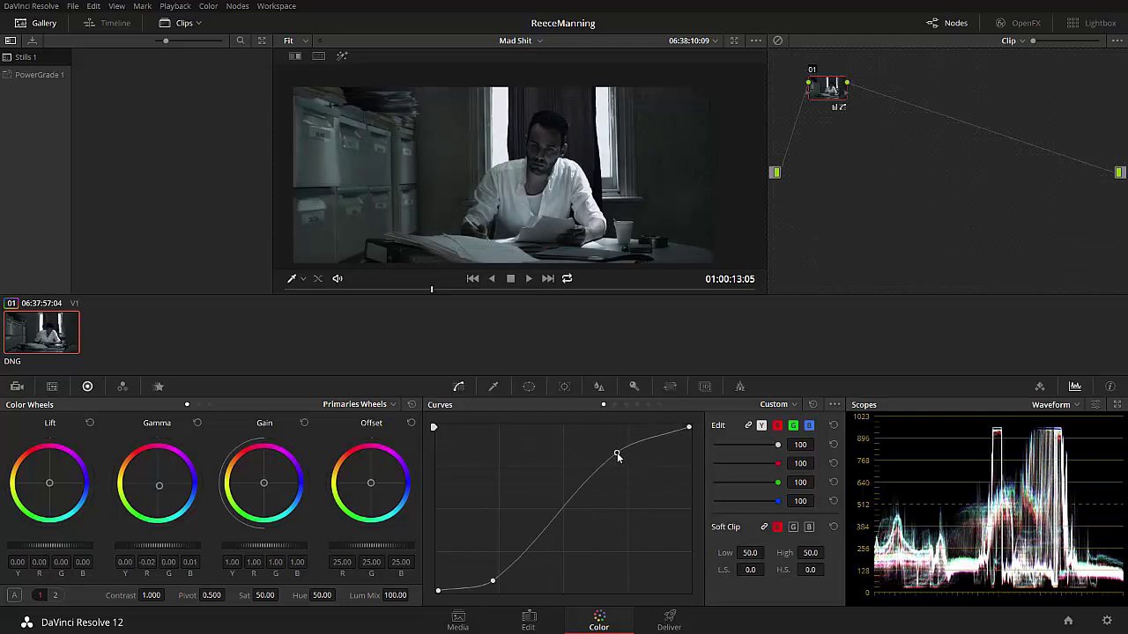
mouse_move(493, 582)
left_mouse_down()
mouse_move(491, 569)
mouse_move(490, 581)
left_mouse_up()
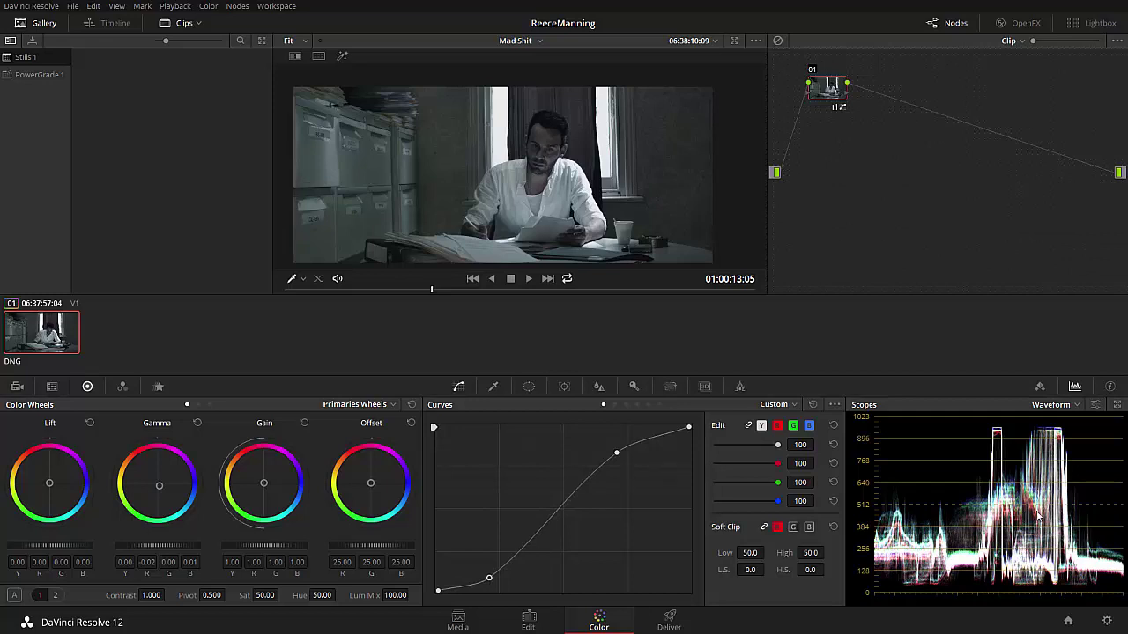
left_click_drag(489, 577, 495, 590)
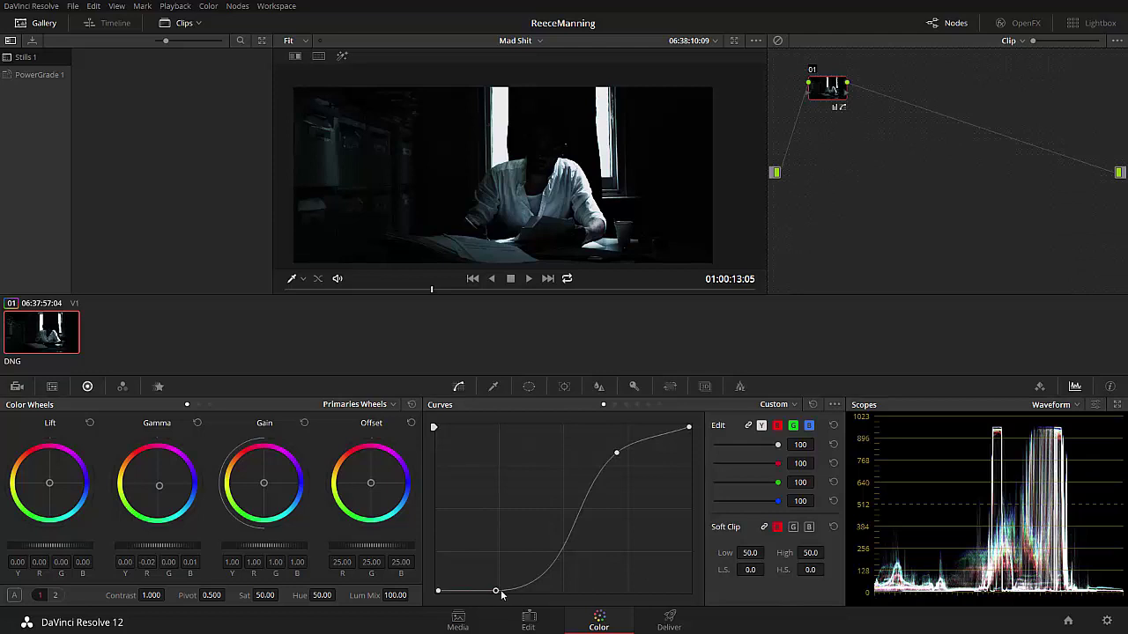
left_click_drag(495, 588, 494, 574)
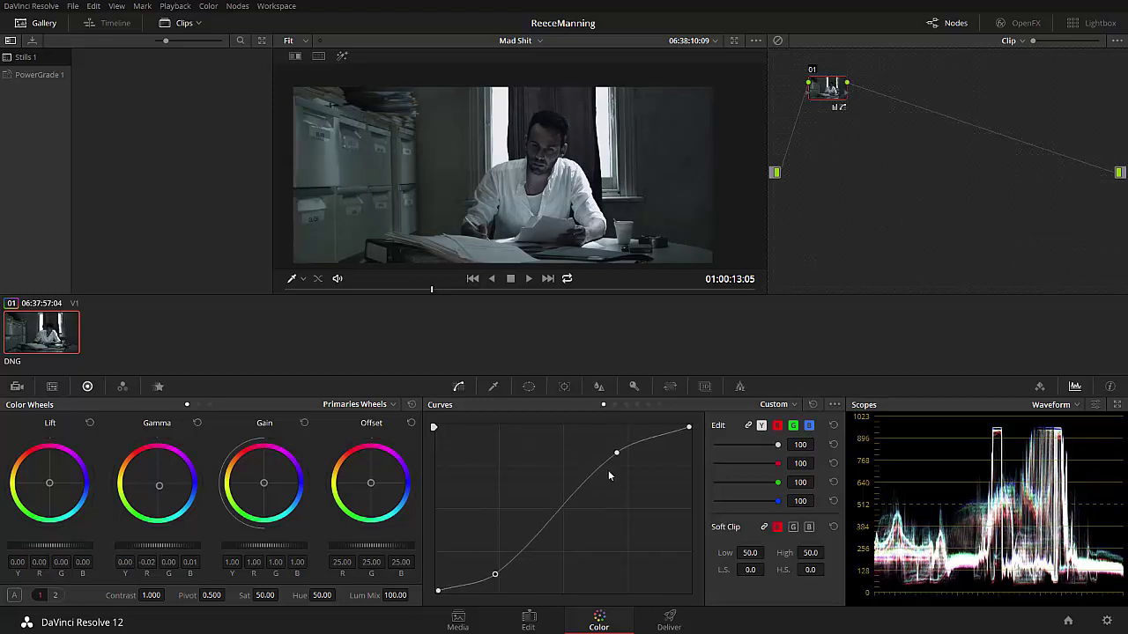
Add a midtone point and fine-tune the highlight and midtone points into a gentle S-curve.
mouse_move(618, 455)
left_mouse_down()
mouse_move(589, 468)
mouse_move(617, 456)
left_mouse_up()
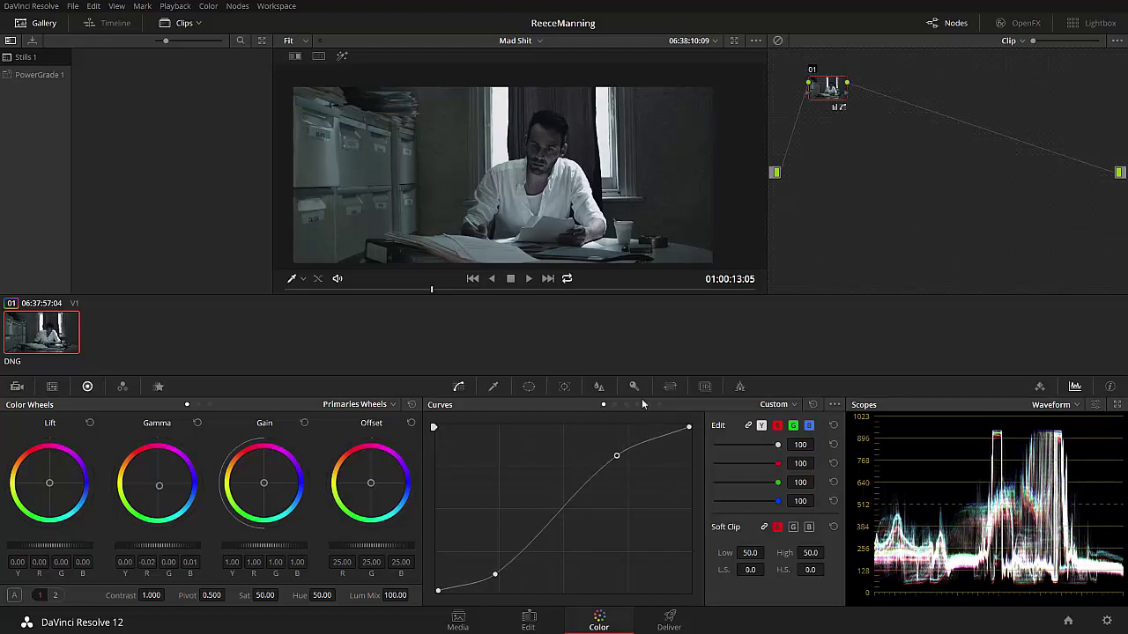
mouse_move(617, 457)
left_mouse_down()
mouse_move(648, 439)
mouse_move(625, 465)
left_mouse_up()
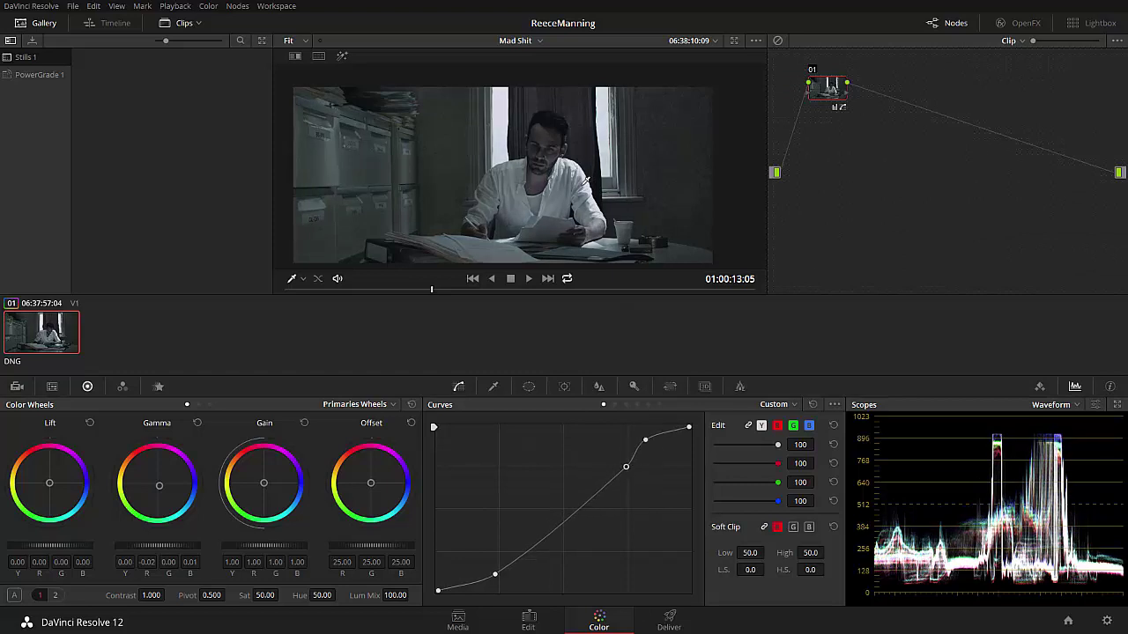
left_click_drag(625, 467, 602, 473)
left_click_drag(645, 440, 650, 444)
left_click_drag(606, 474, 607, 490)
left_click_drag(650, 447, 649, 449)
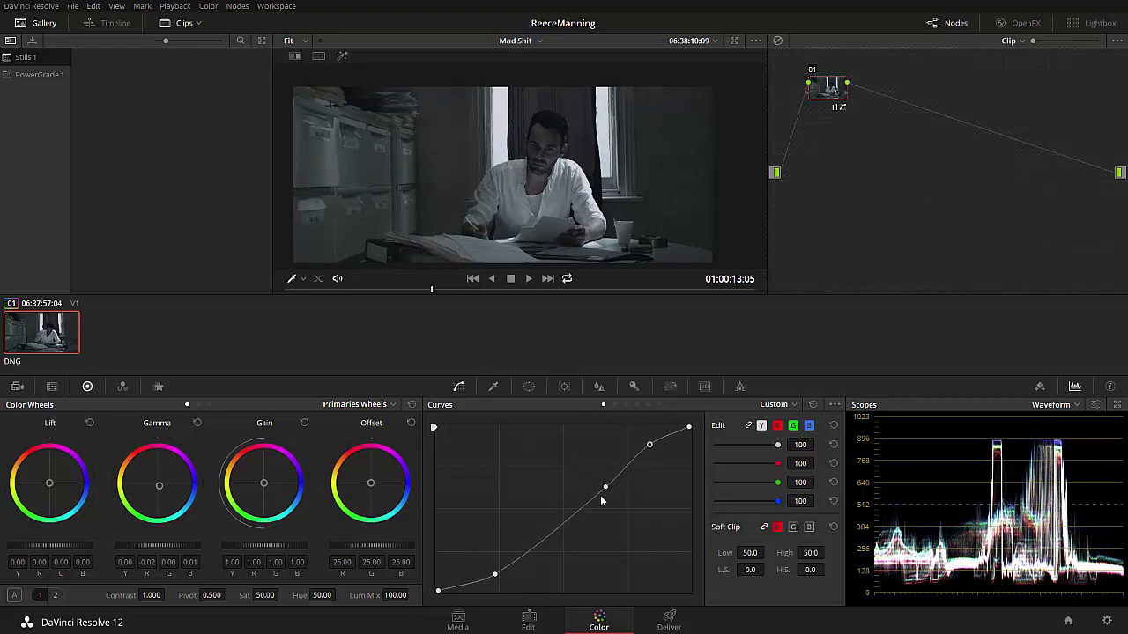
left_click_drag(606, 490, 602, 483)
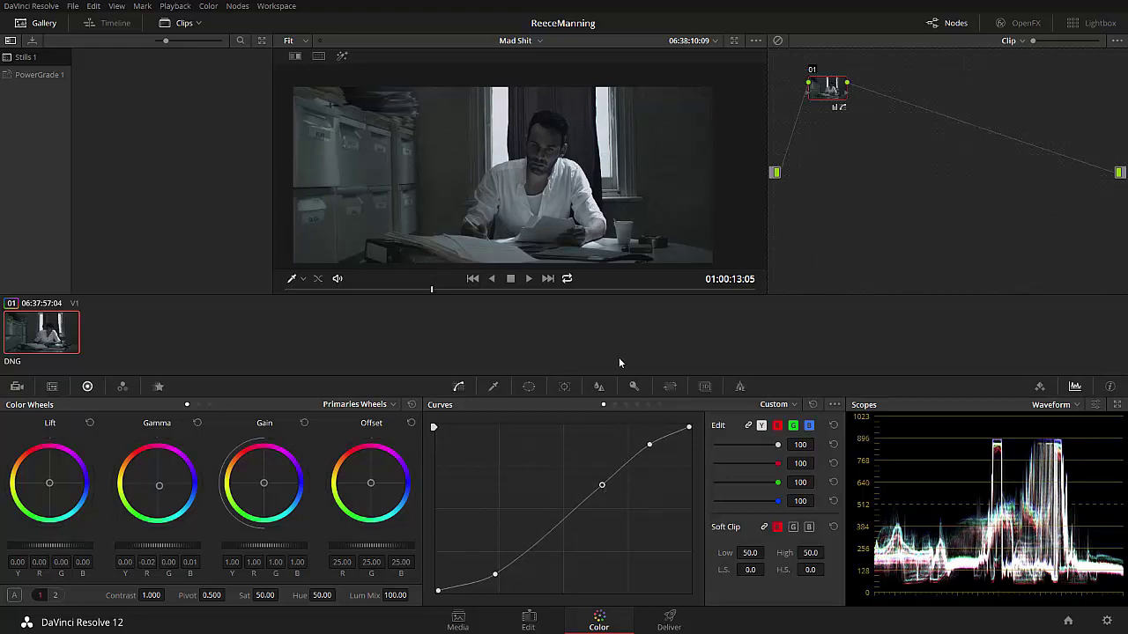
key("ctrl+d")
key("ctrl+d")
key("ctrl+d")
key("ctrl+d")
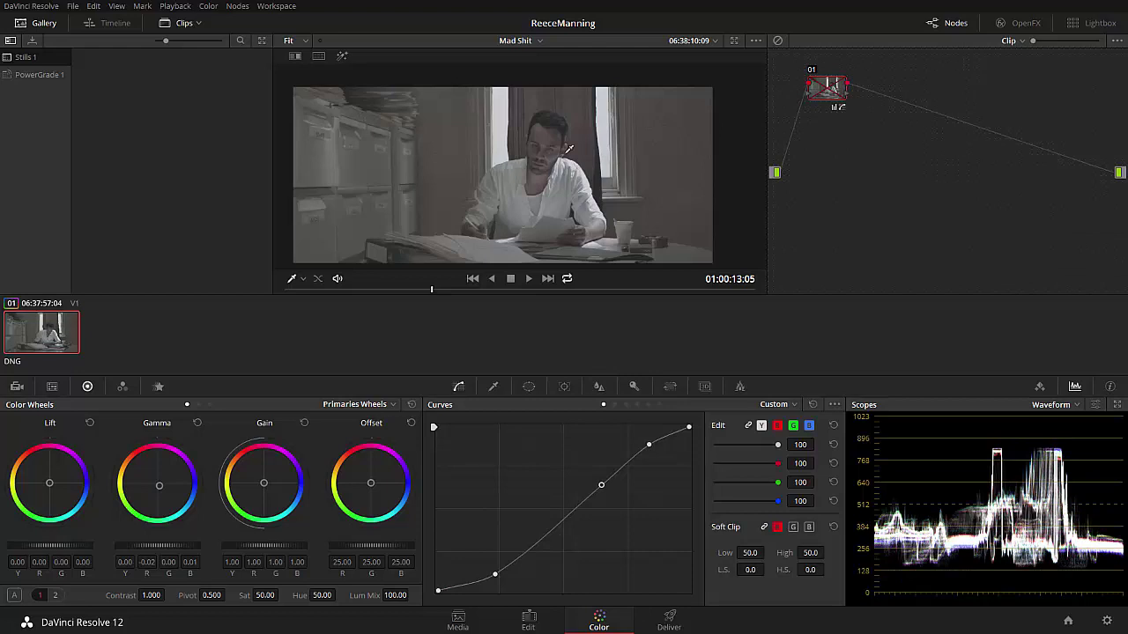
left_click(16, 386)
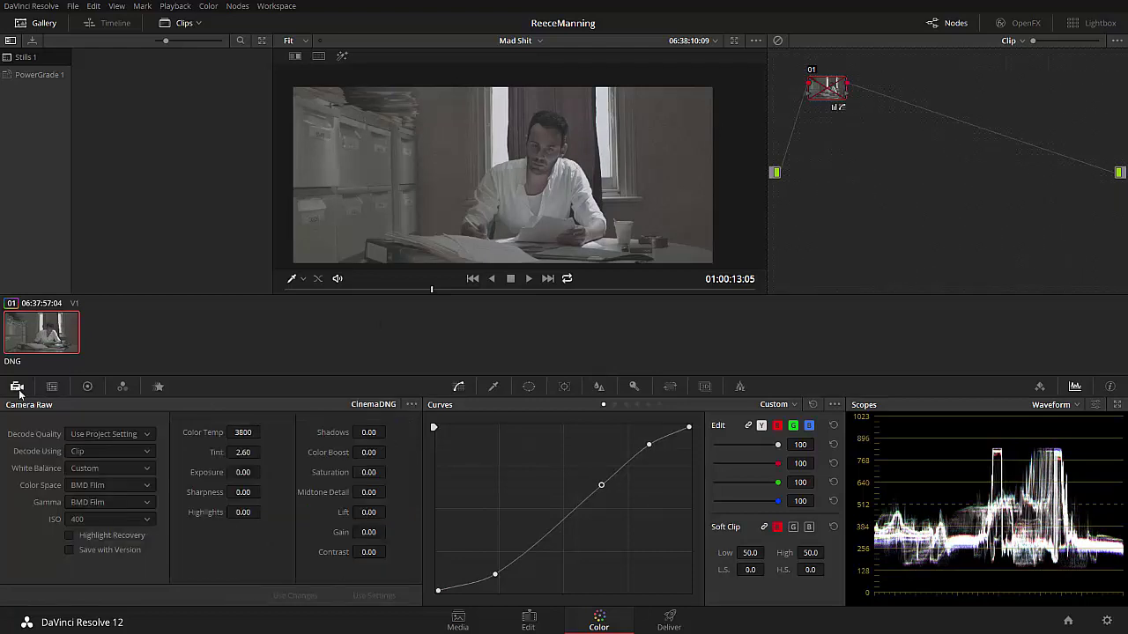
left_click(88, 386)
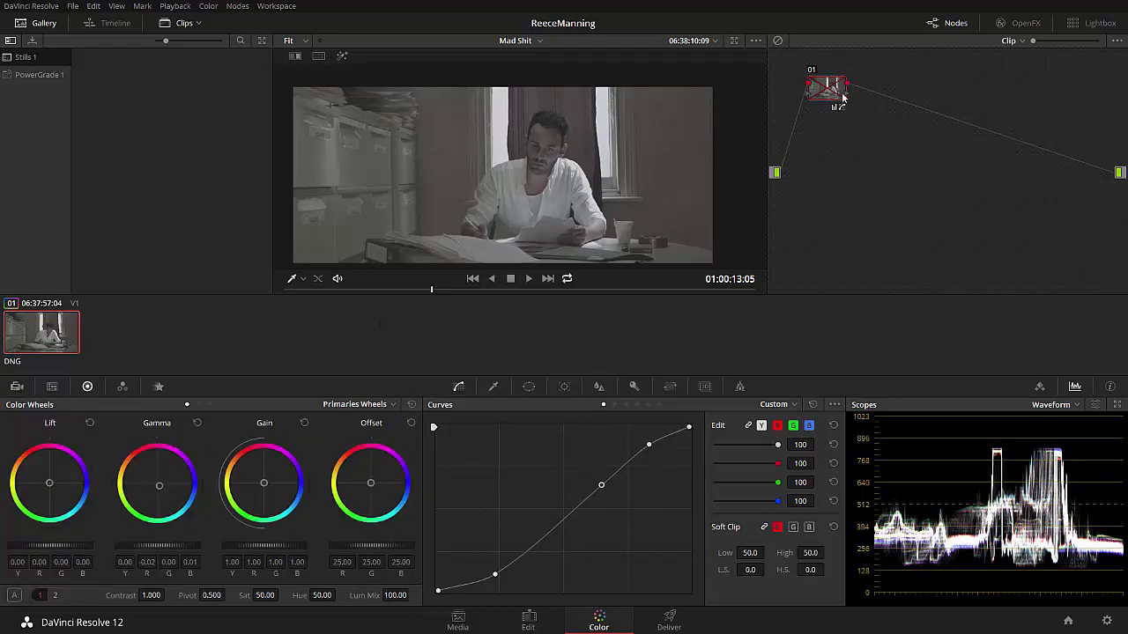
key("ctrl+d")
key("ctrl+d")
key("ctrl+d")
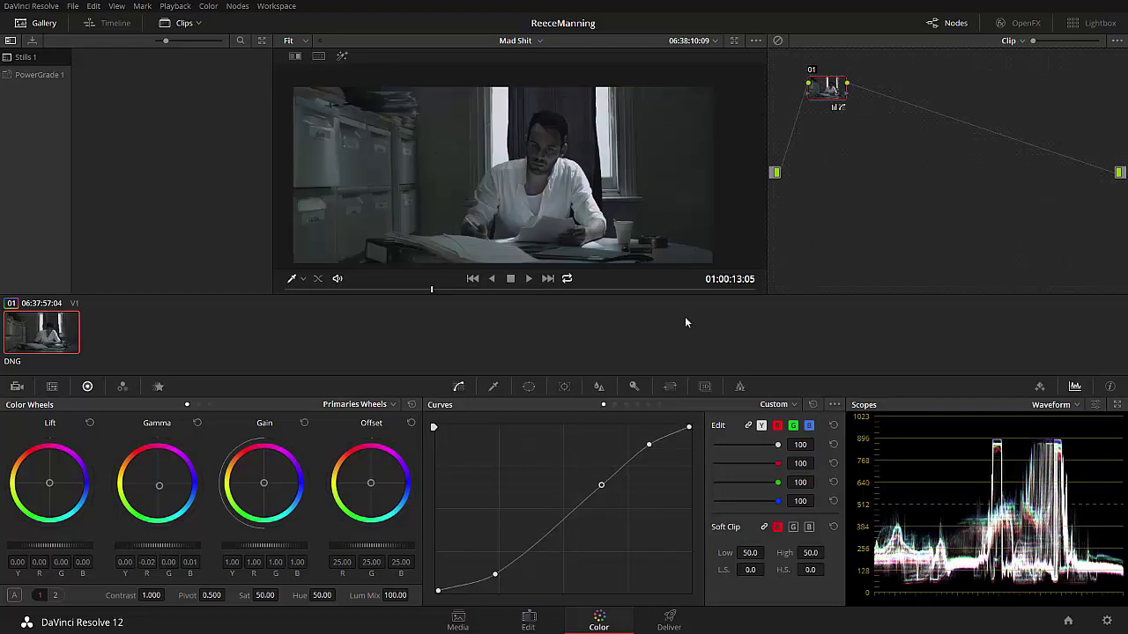
key("ctrl+d")
key("ctrl+d")
left_click_drag(159, 484, 194, 508)
left_click(197, 424)
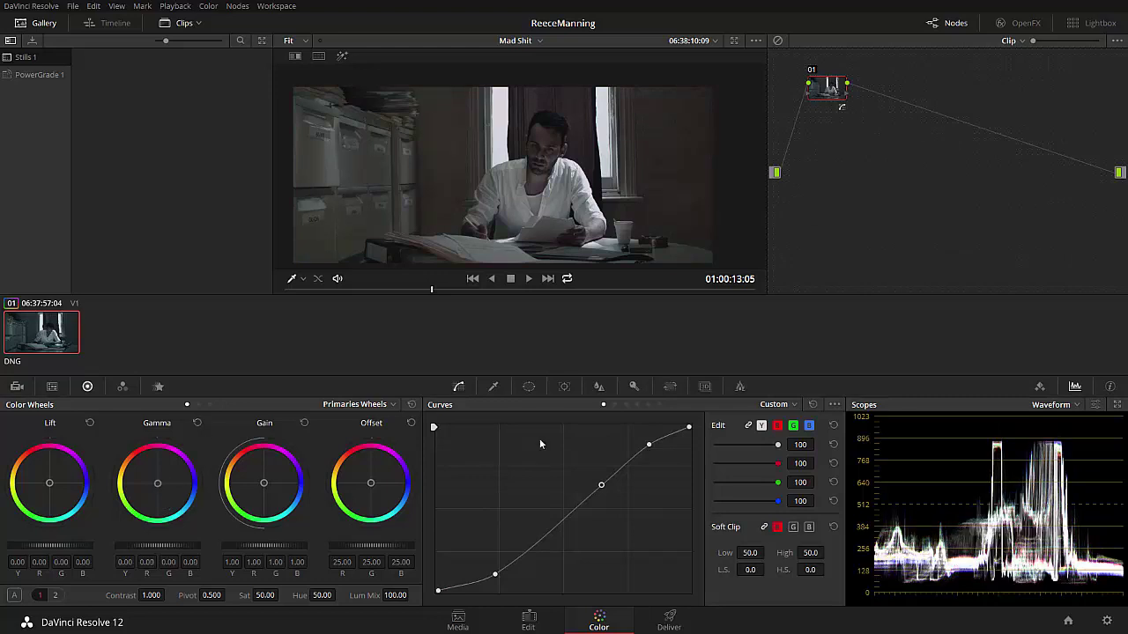
key("shift+d")
key("shift+d")
key("shift+d")
key("shift+d")
key("shift+d")
key("shift+d")
key("shift+d")
key("shift+d")
Try raw saturation at 100 and 0, then set overall saturation to 100.
left_click(17, 387)
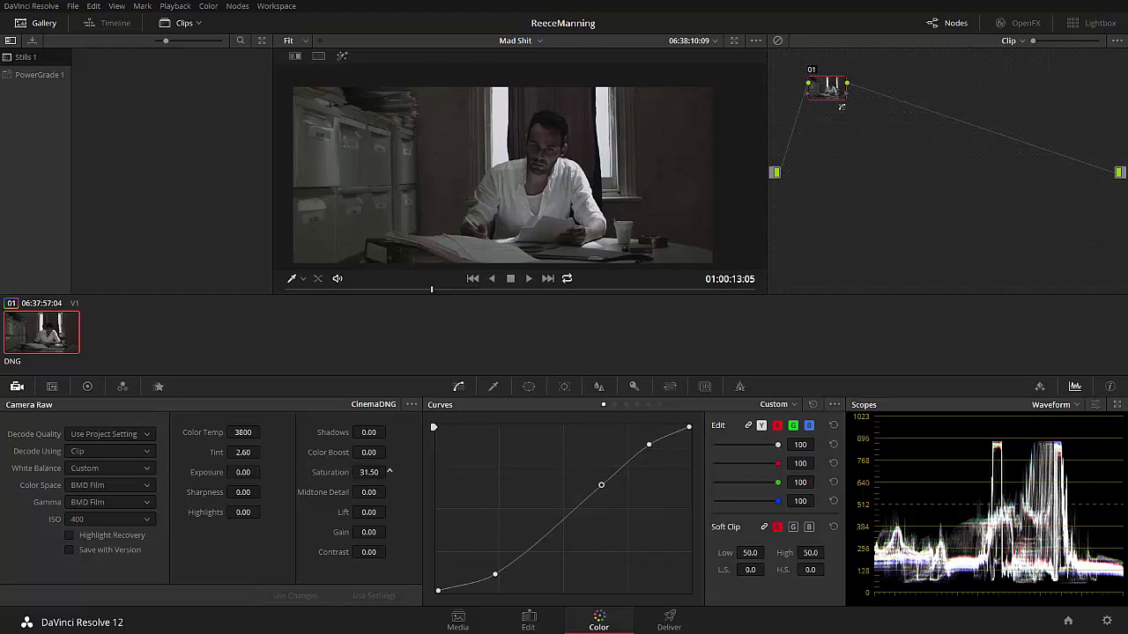
left_click_drag(389, 471, 388, 471)
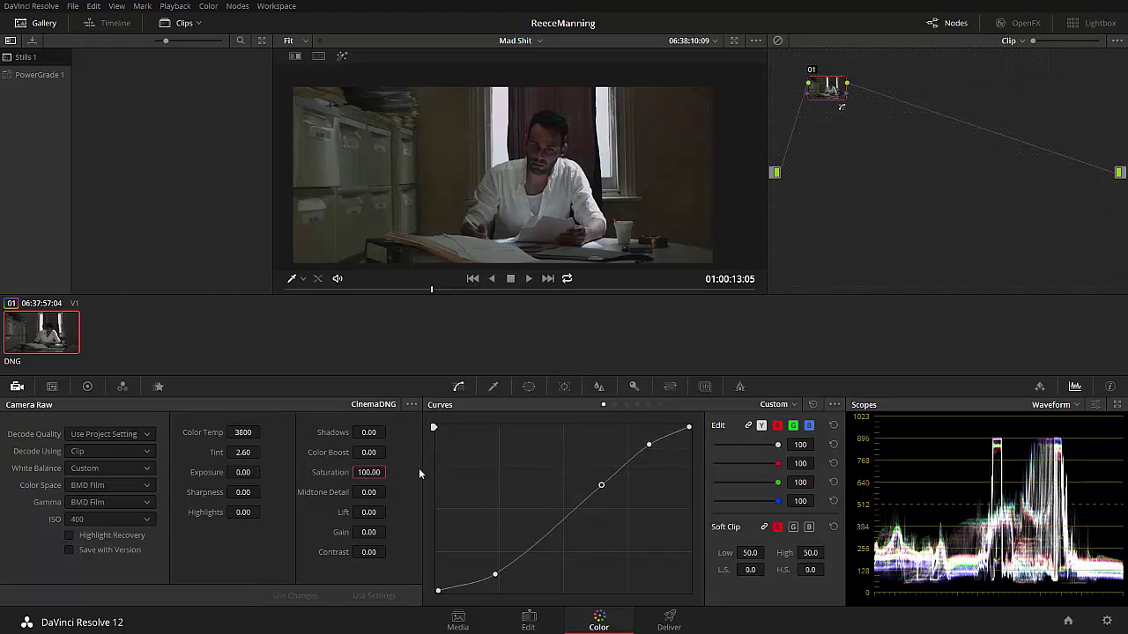
left_click(370, 473)
type("0")
key("Return")
left_click(87, 386)
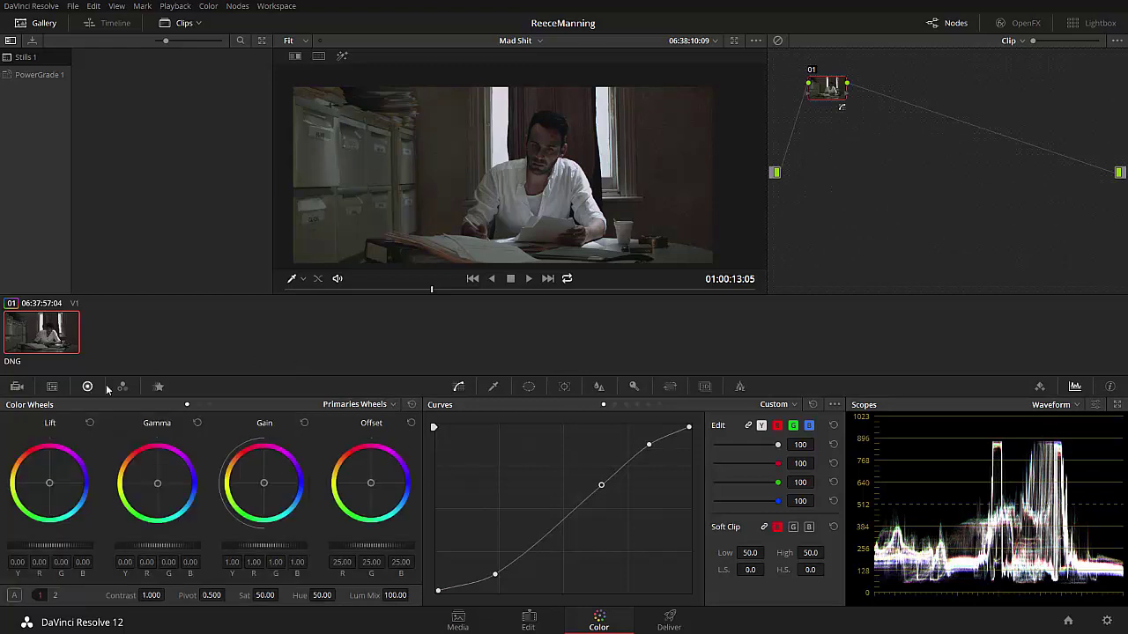
type("100")
key("Return")
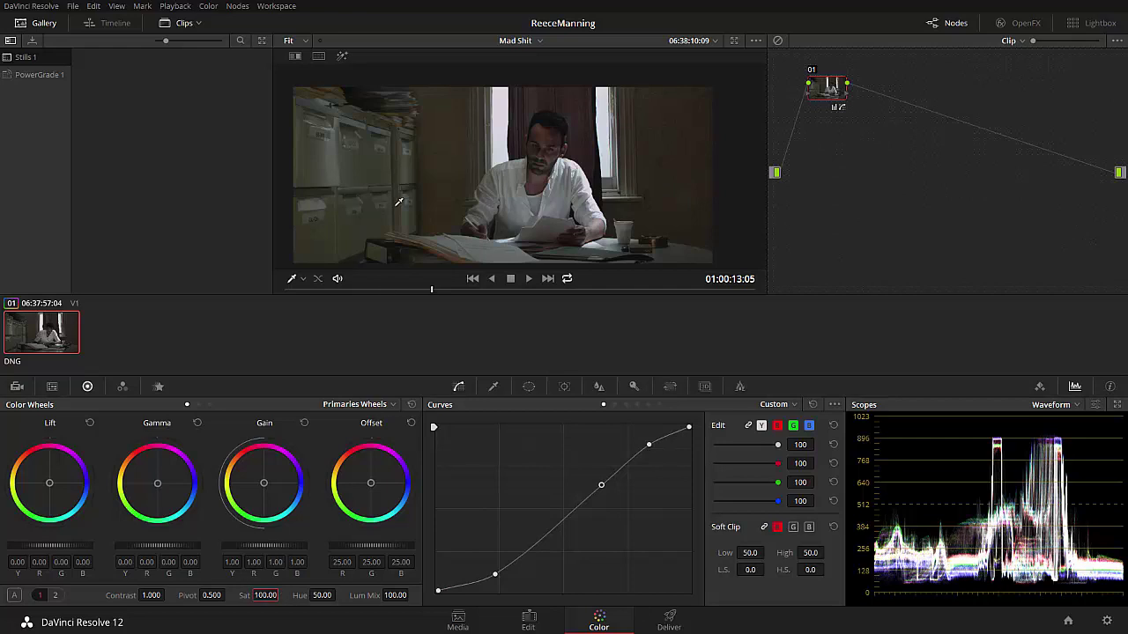
Grab a still of the current grade into the gallery.
right_click(537, 163)
left_click(563, 182)
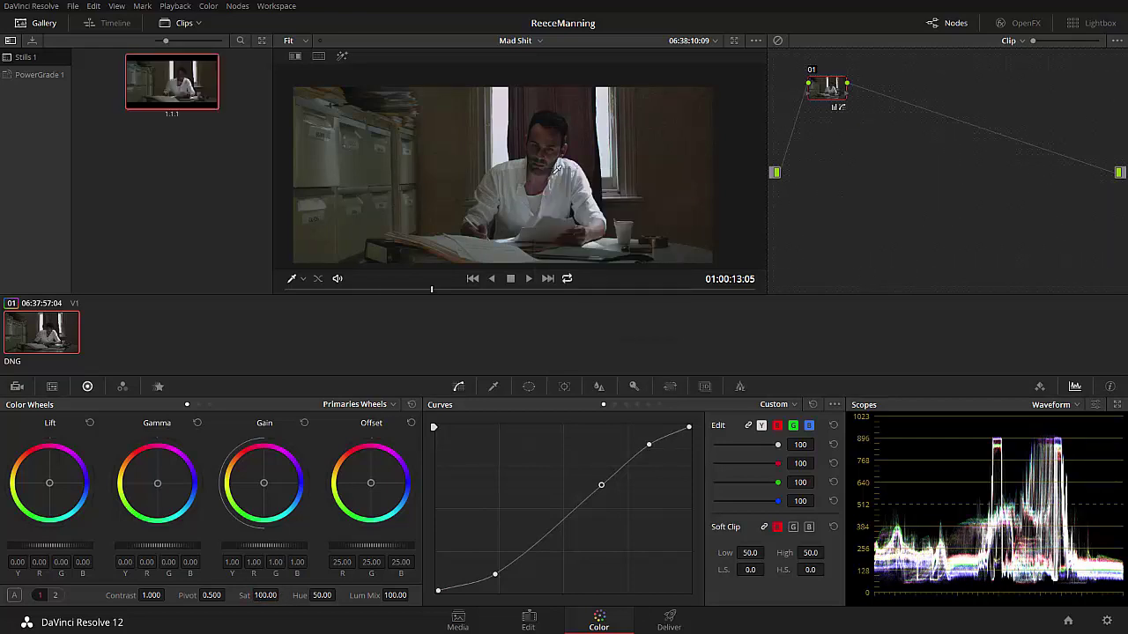
right_click(541, 157)
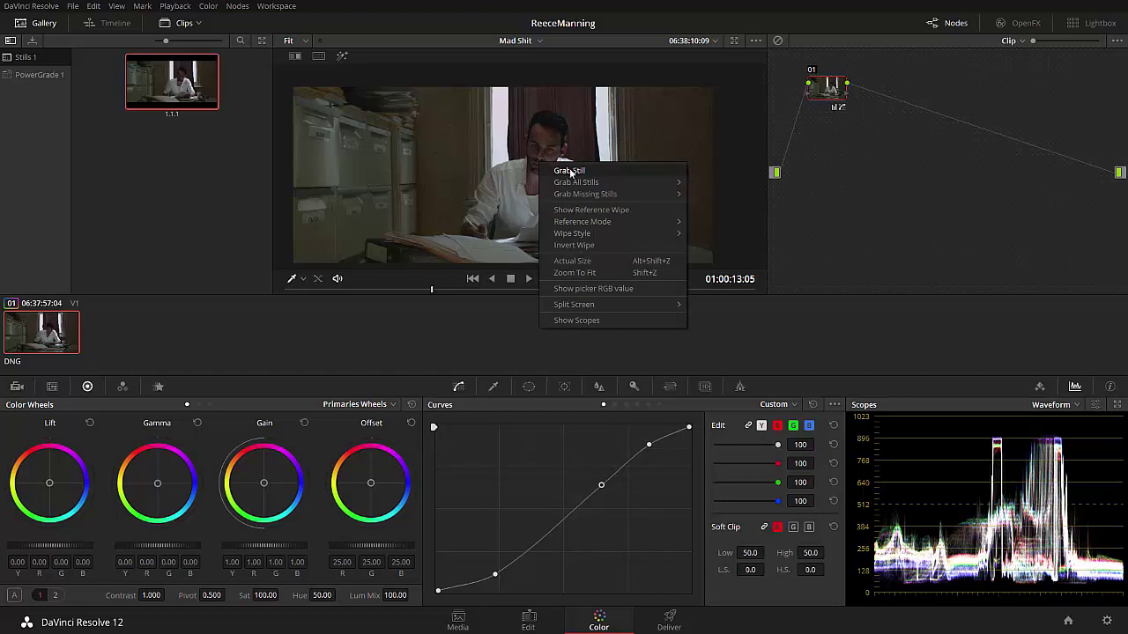
left_click(187, 99)
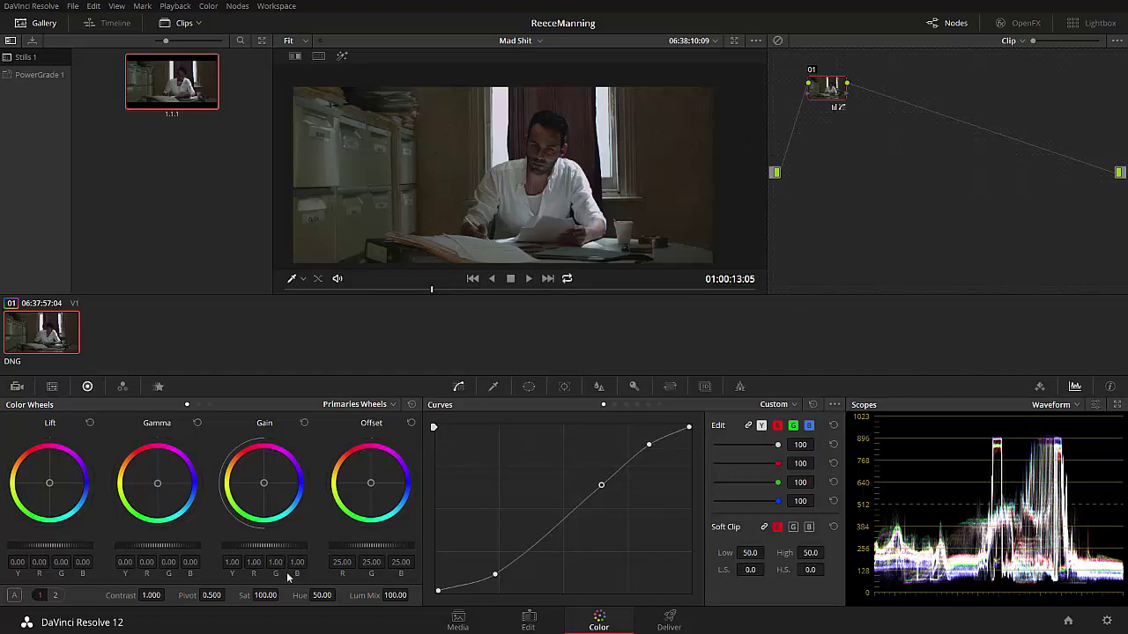
Reset overall saturation to 50 and recheck the camera raw saturation value.
left_click(264, 595)
type("50")
key("Return")
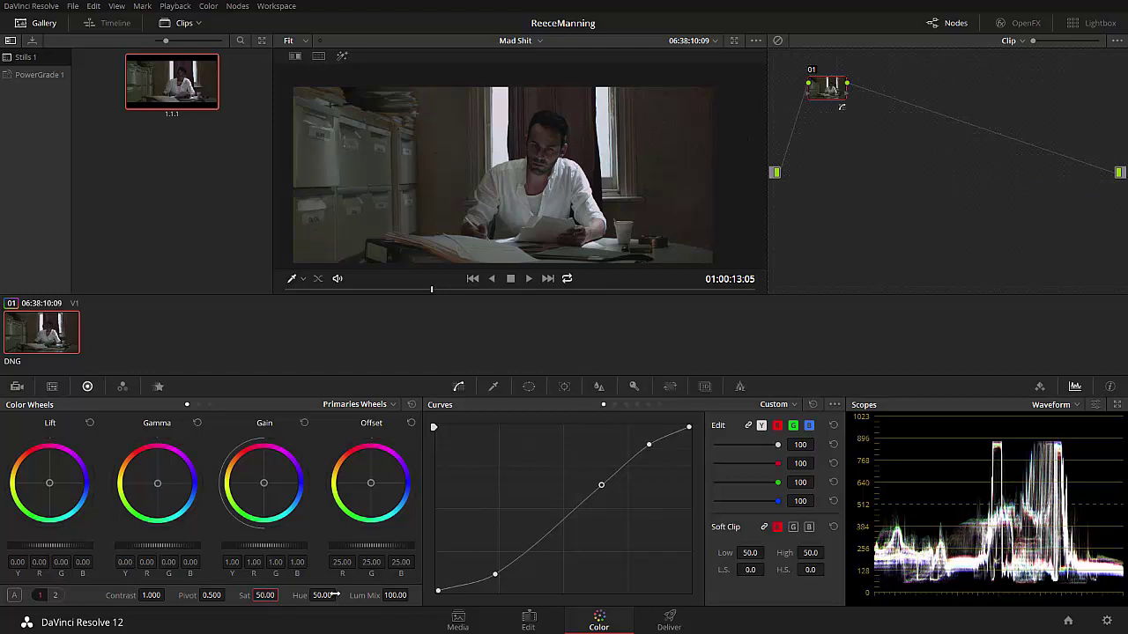
left_click(16, 385)
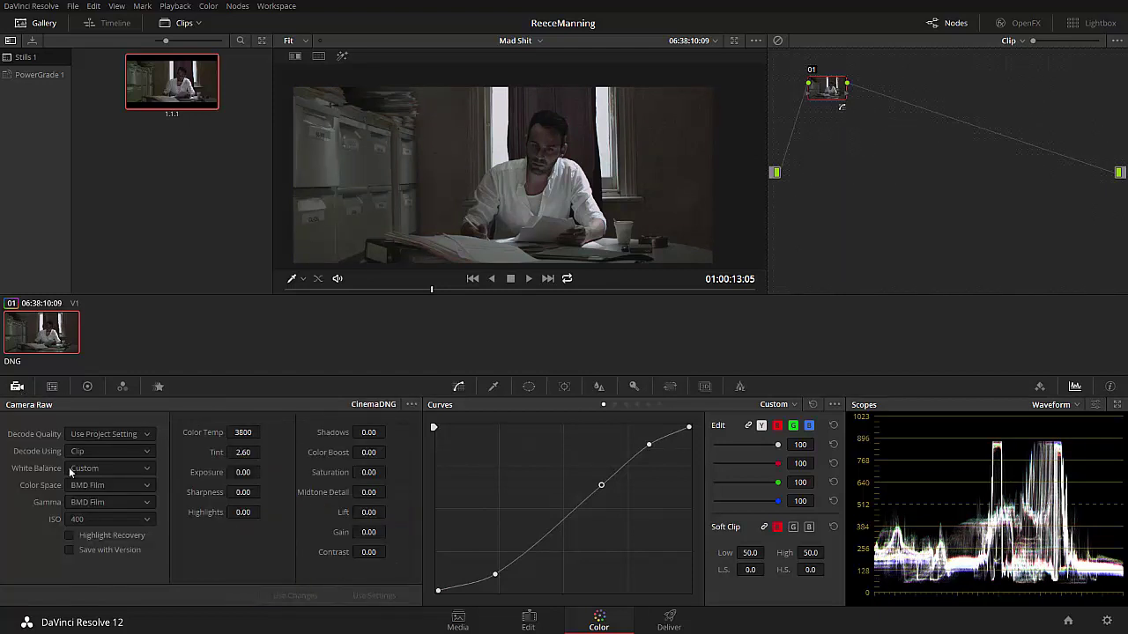
left_click(361, 473)
left_click(87, 386)
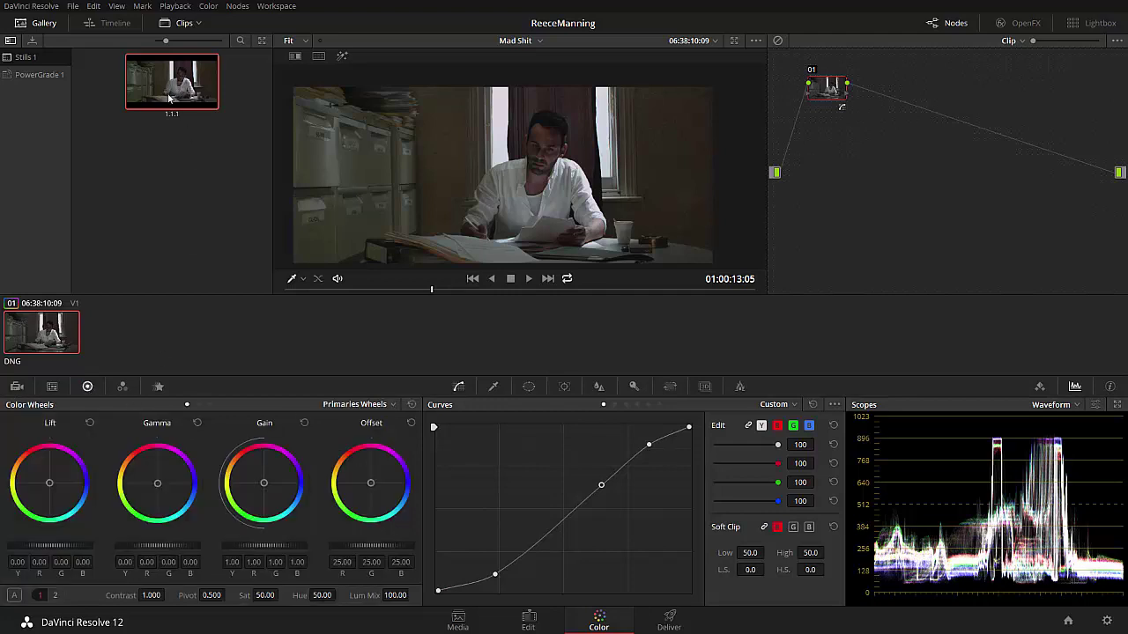
Wipe-compare the frame against the saved still, turn the wipe off, and move further into the clip.
double_click(173, 91)
left_click_drag(503, 206, 602, 215)
key("ctrl+w")
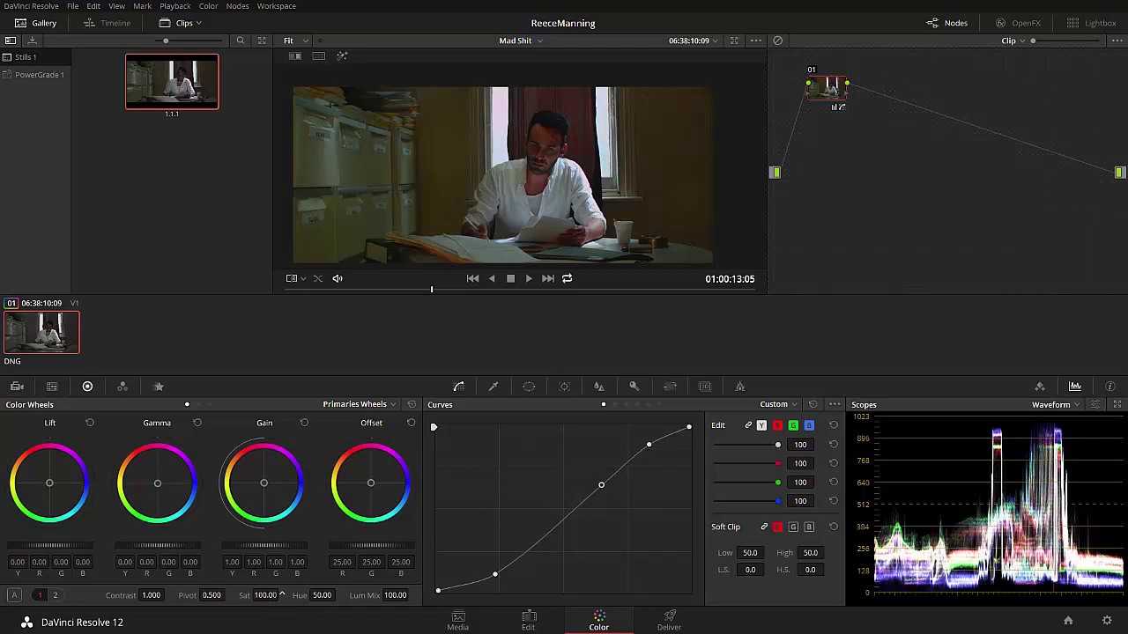
left_click(17, 386)
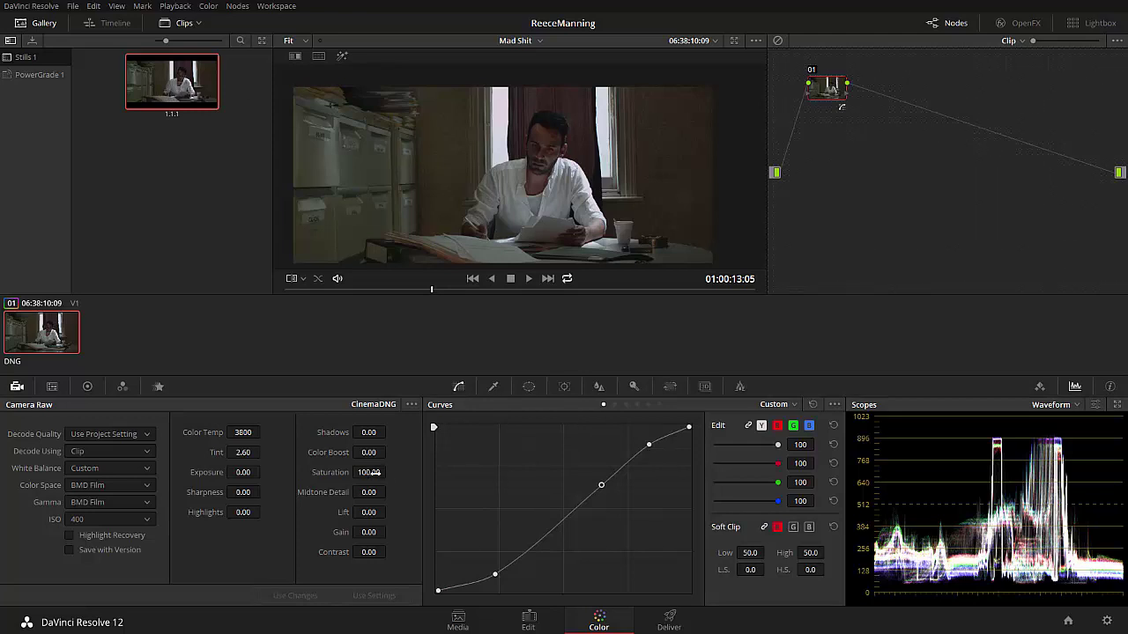
left_click(87, 386)
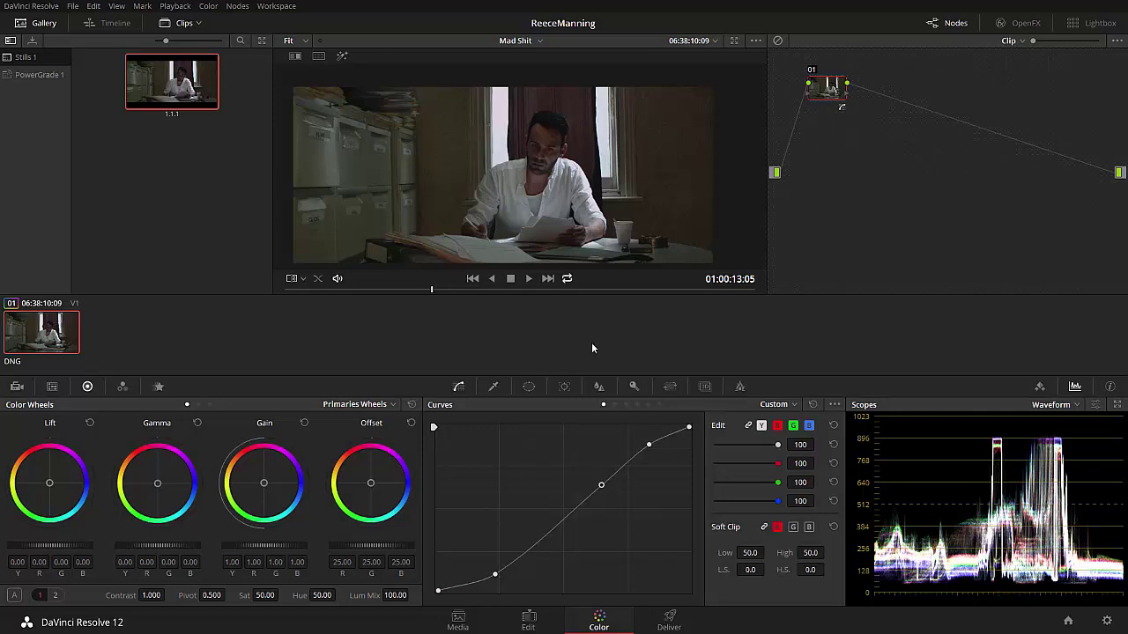
left_click_drag(438, 281, 498, 289)
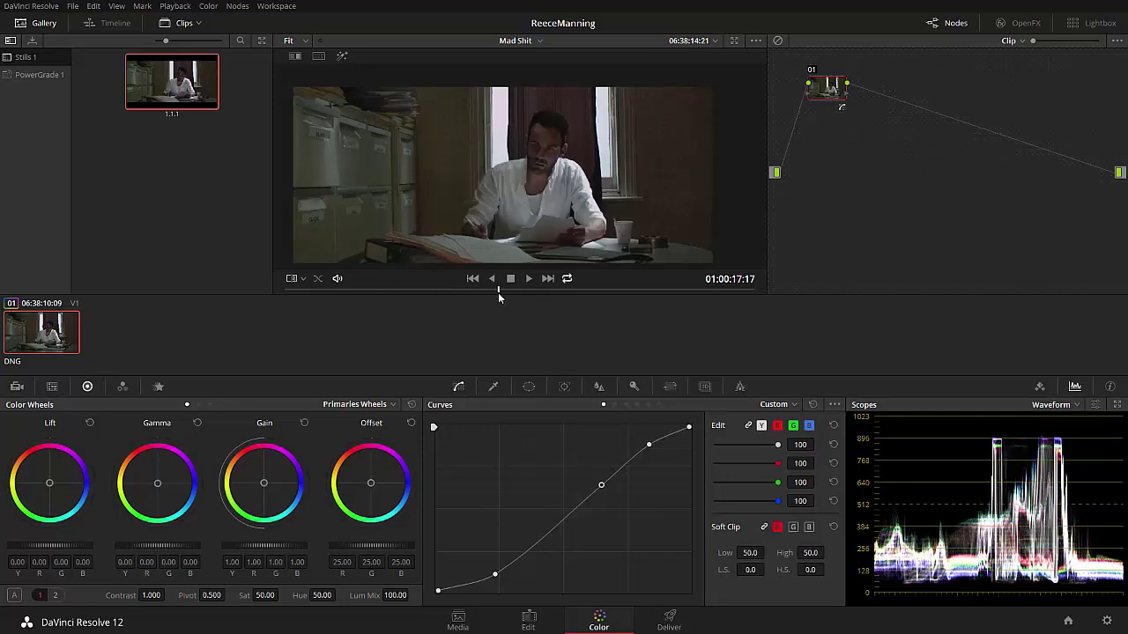
Preview the uploaded Vimeo video from around 00:22, pausing it at 00:24.
key("alt+Tab")
key("alt+Tab")
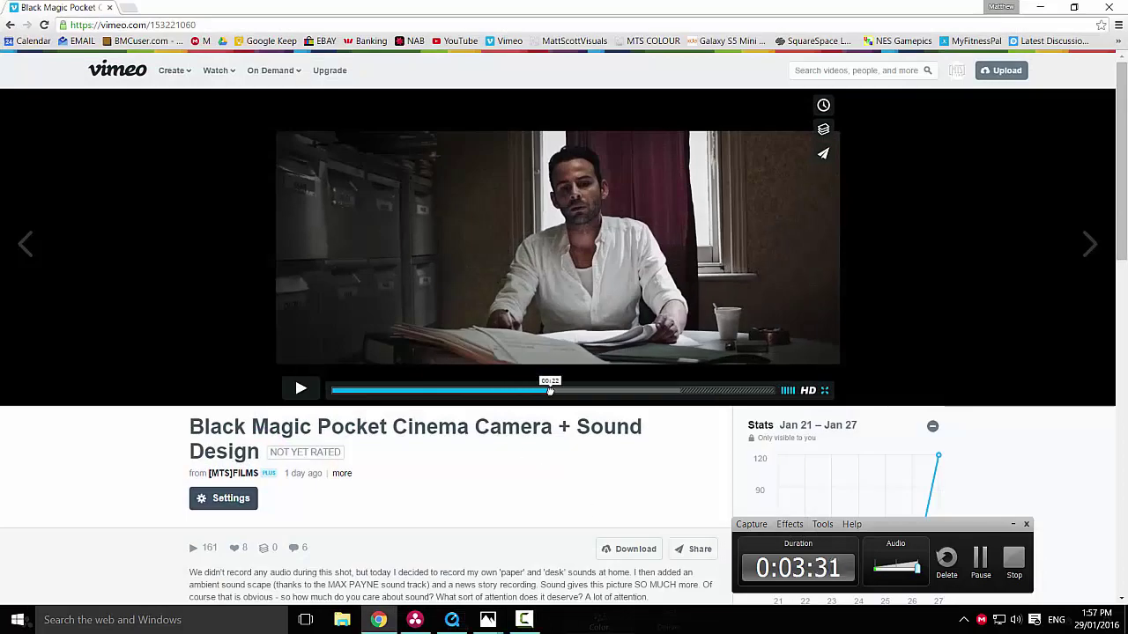
left_click(550, 391)
left_click(646, 177)
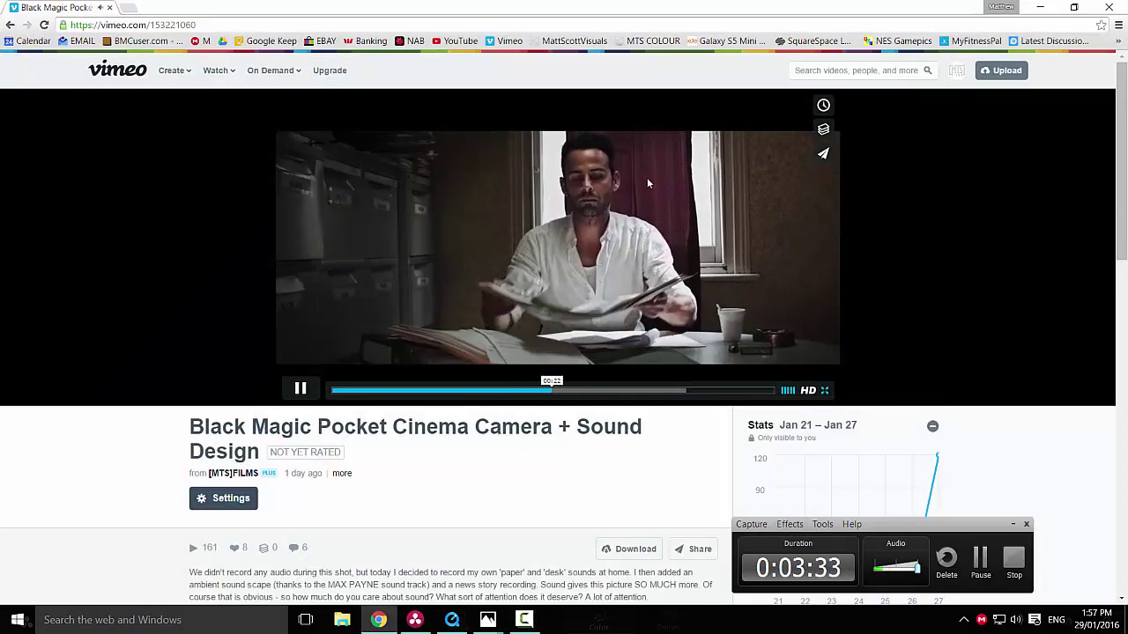
left_click(646, 179)
left_click(645, 181)
left_click(600, 221)
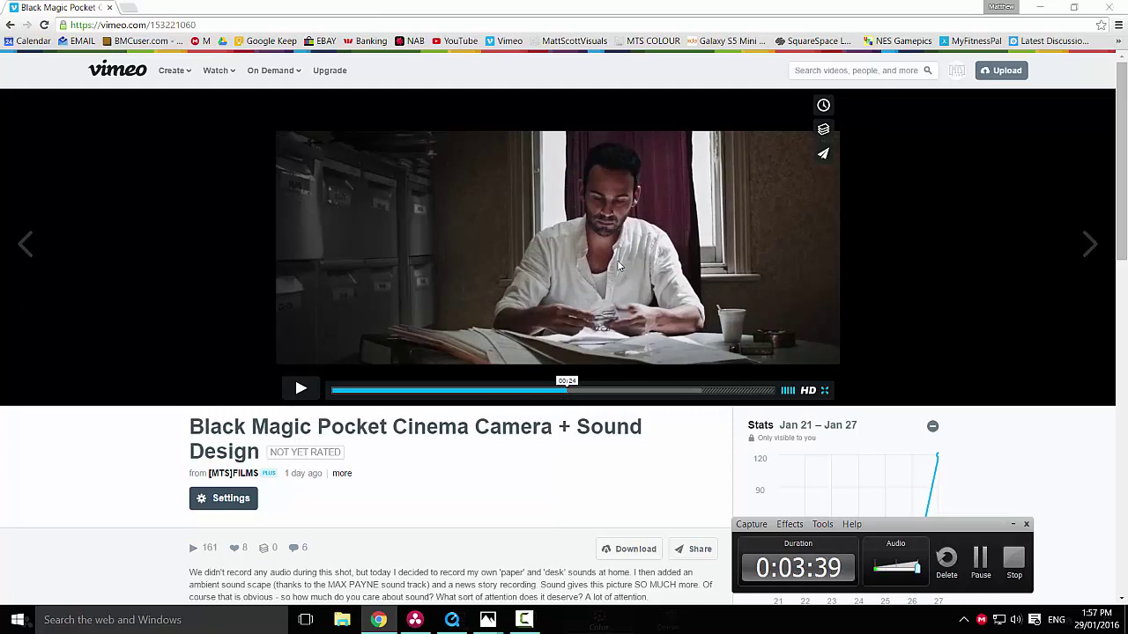
Back in Resolve, scrub the desk clip to 01:00:25:00 and show the Window palette.
left_click(414, 619)
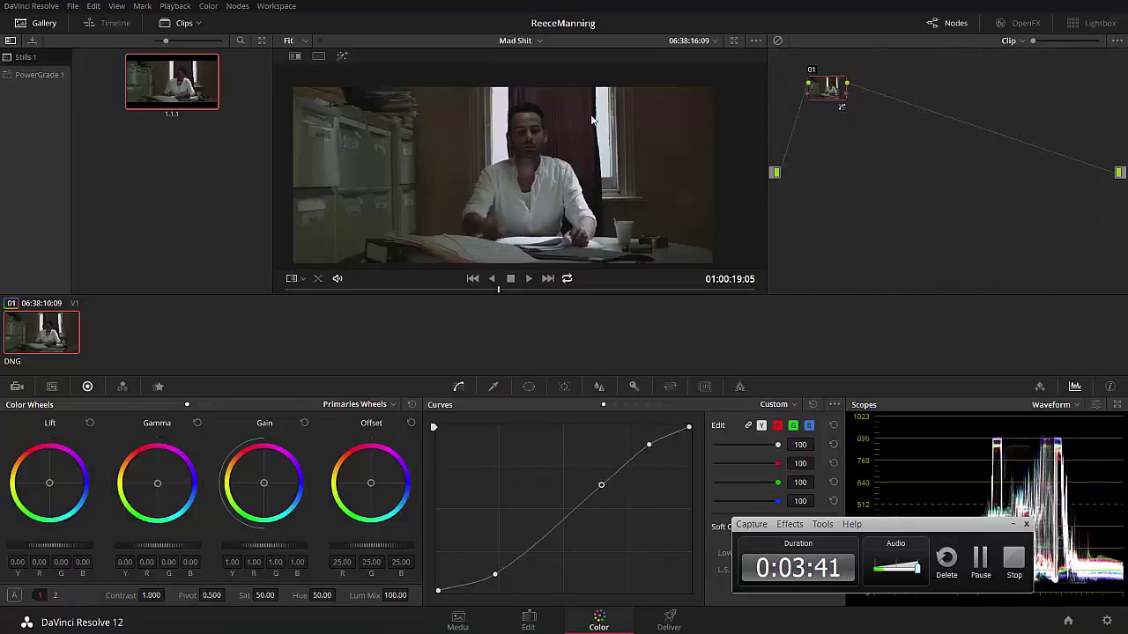
left_click_drag(505, 289, 430, 288)
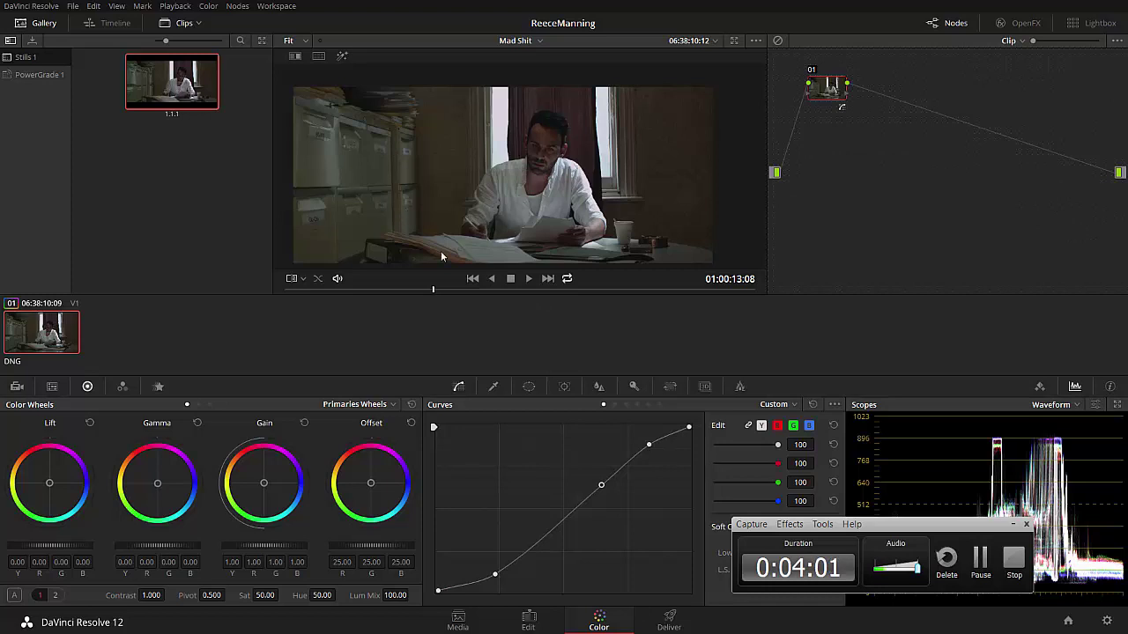
left_click_drag(441, 293, 562, 294)
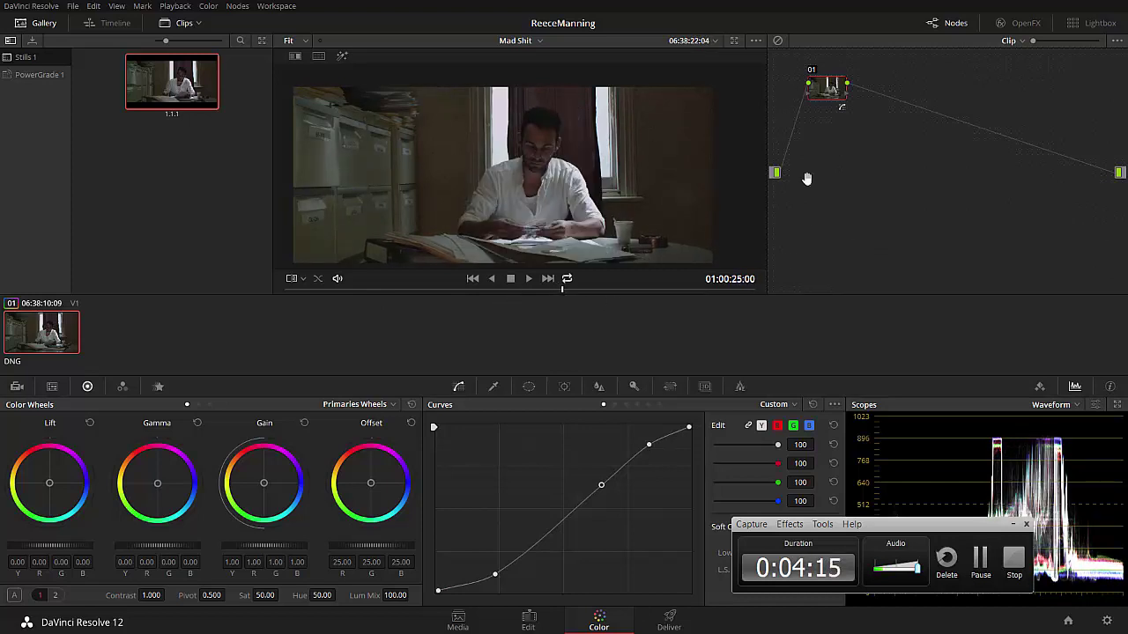
left_click(528, 387)
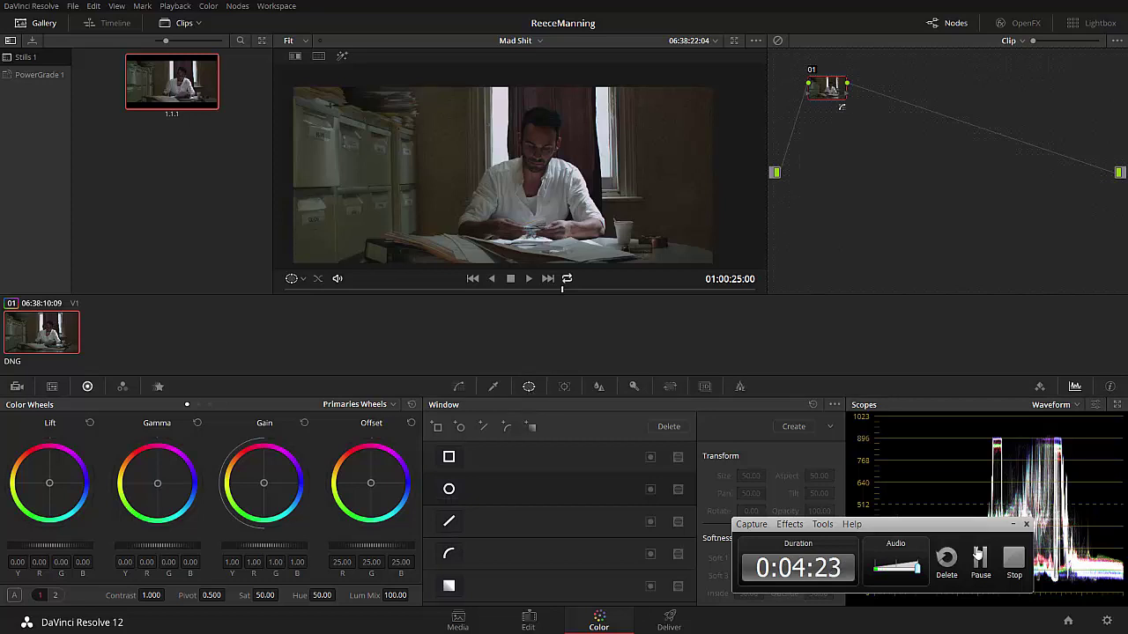
left_click(1012, 525)
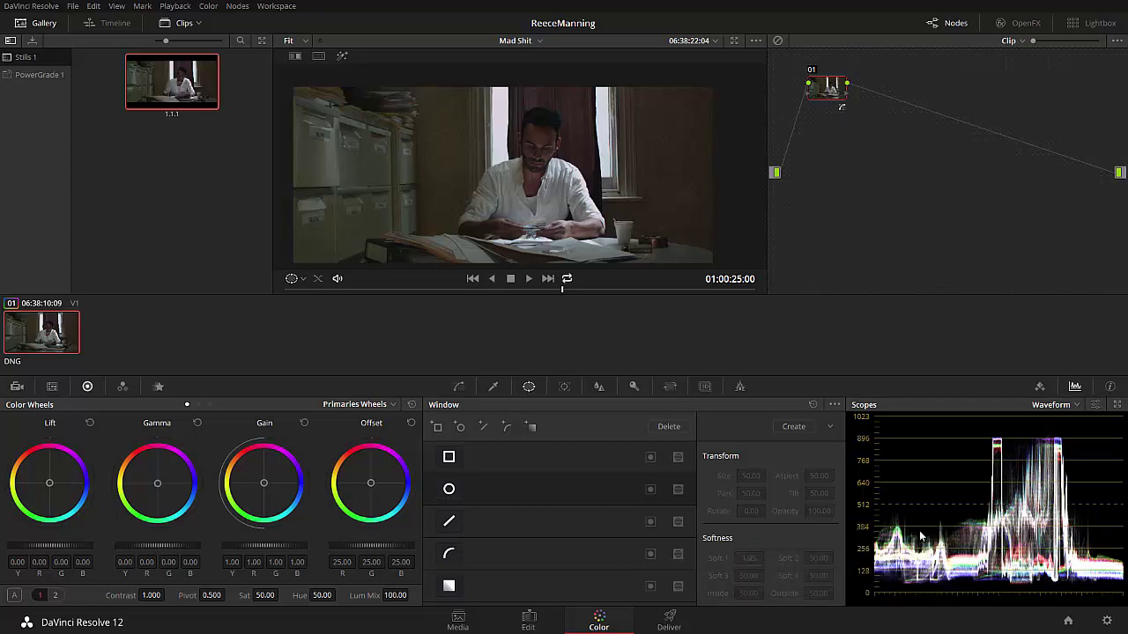
left_click(449, 489)
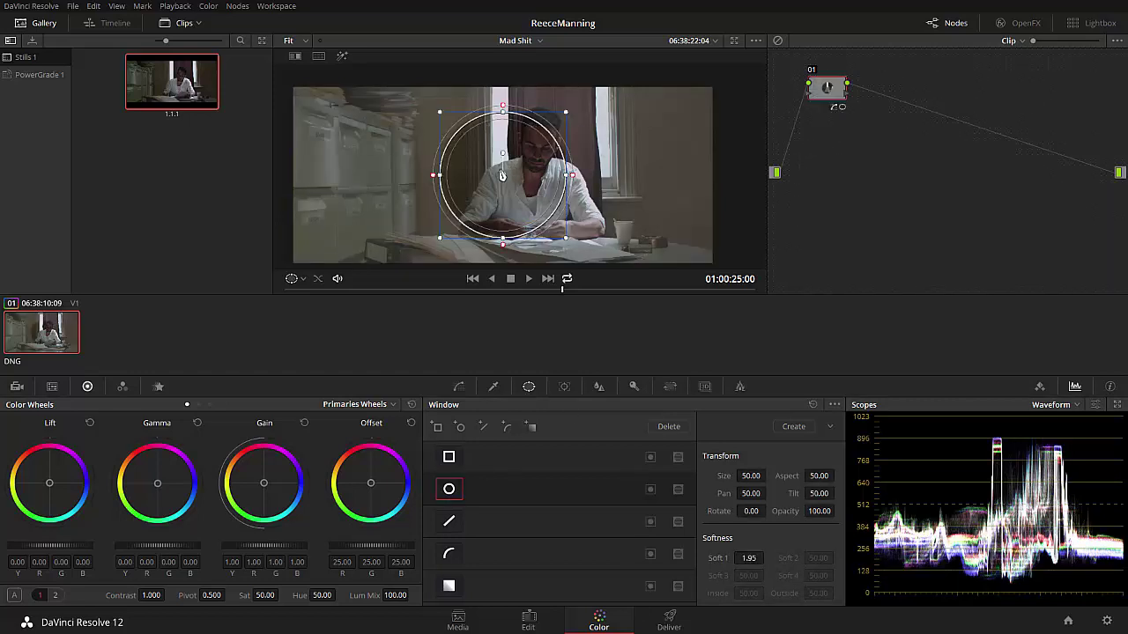
left_click_drag(501, 180, 567, 170)
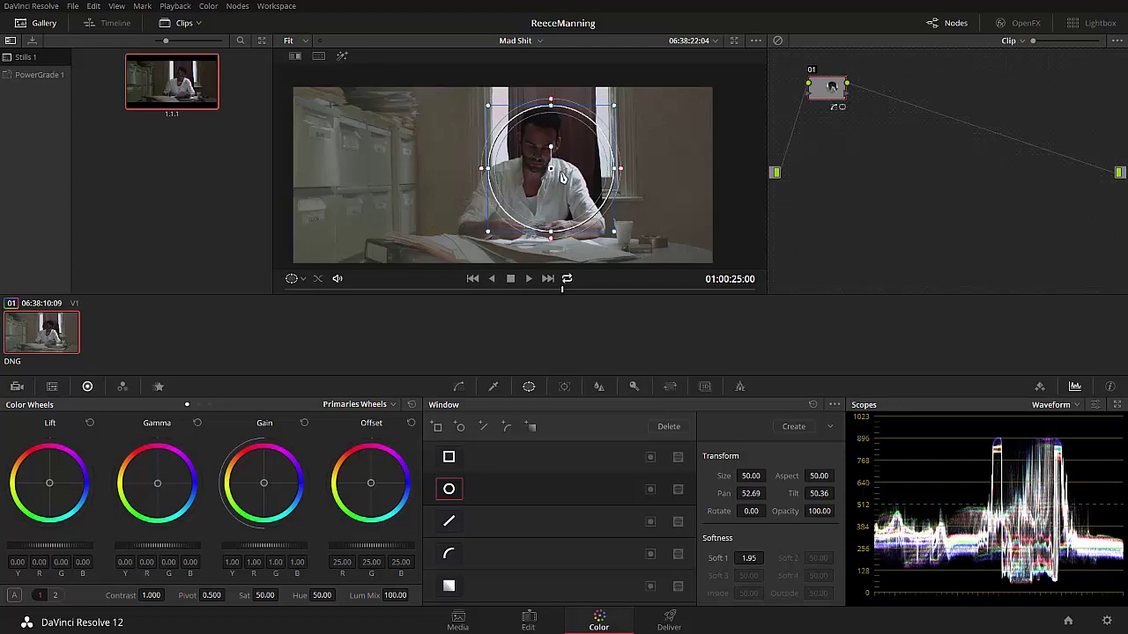
left_click_drag(563, 177, 563, 178)
Add serial node 02 after node 01 and place it beside node 01 in the graph.
key("ctrl+d")
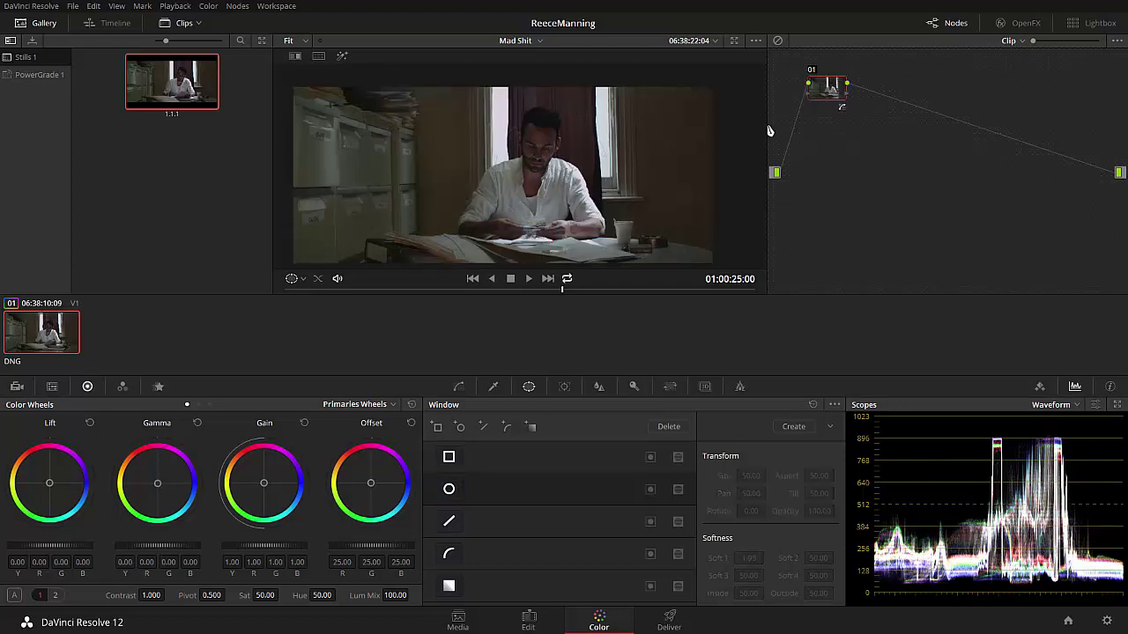
key("alt+s")
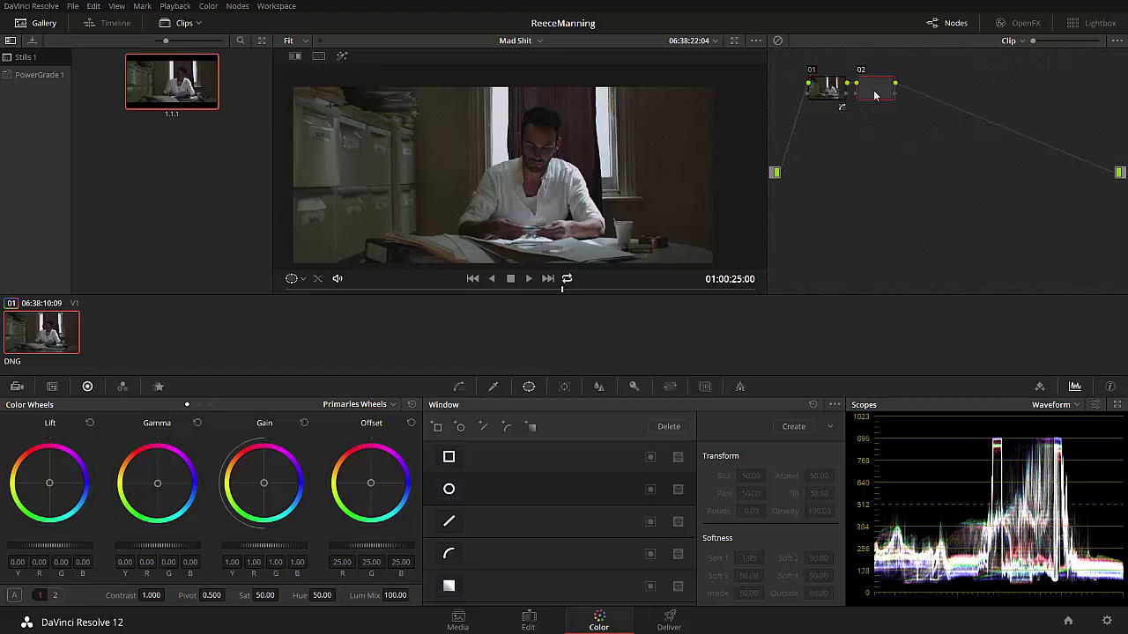
mouse_move(876, 95)
left_mouse_down()
mouse_move(925, 101)
mouse_move(892, 103)
mouse_move(872, 83)
mouse_move(968, 148)
mouse_move(876, 151)
mouse_move(896, 97)
left_mouse_up()
mouse_move(827, 89)
left_mouse_down()
mouse_move(829, 108)
mouse_move(817, 95)
left_mouse_up()
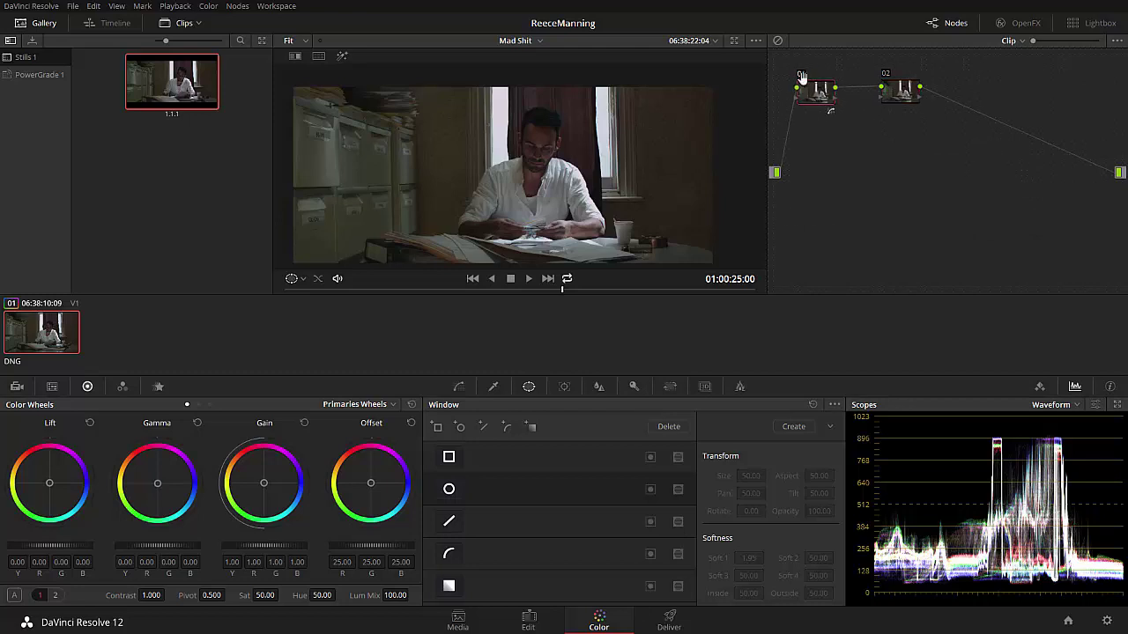
mouse_move(895, 95)
left_mouse_down()
mouse_move(898, 115)
mouse_move(888, 97)
left_mouse_up()
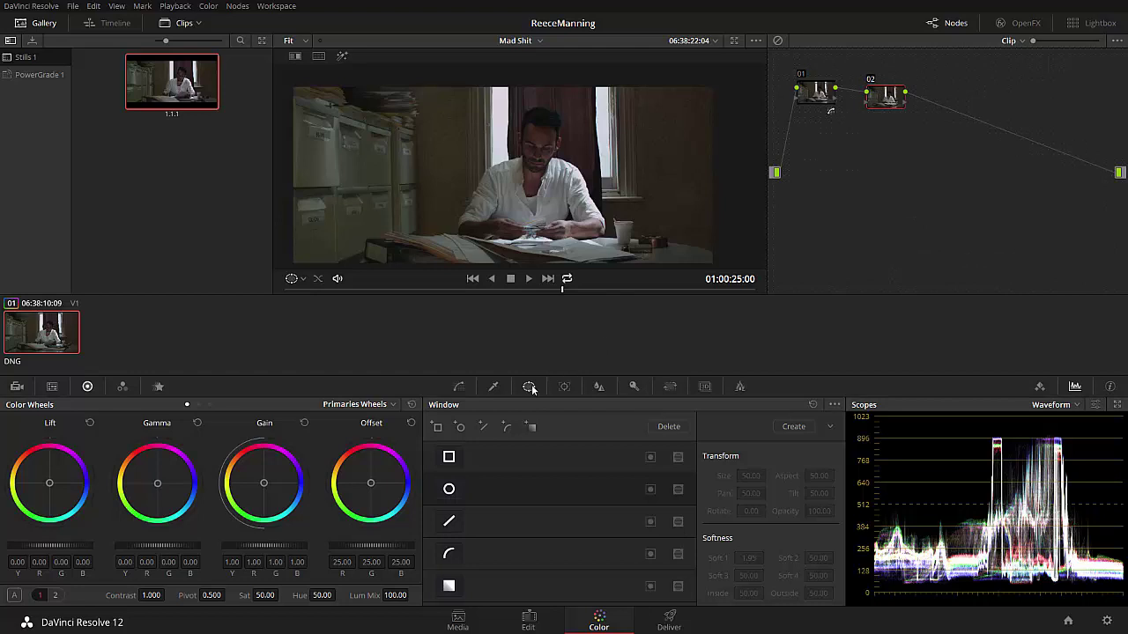
Place a tall oval circle window over the man's face on node 02.
left_click(449, 489)
left_click_drag(503, 174, 523, 172)
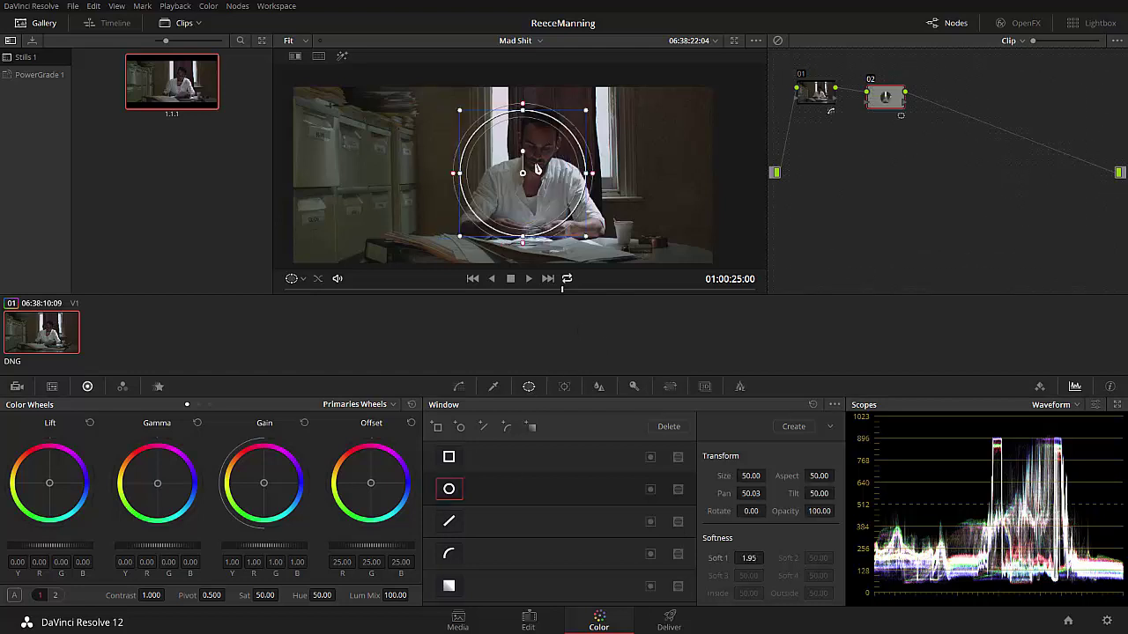
left_click_drag(591, 181, 599, 172)
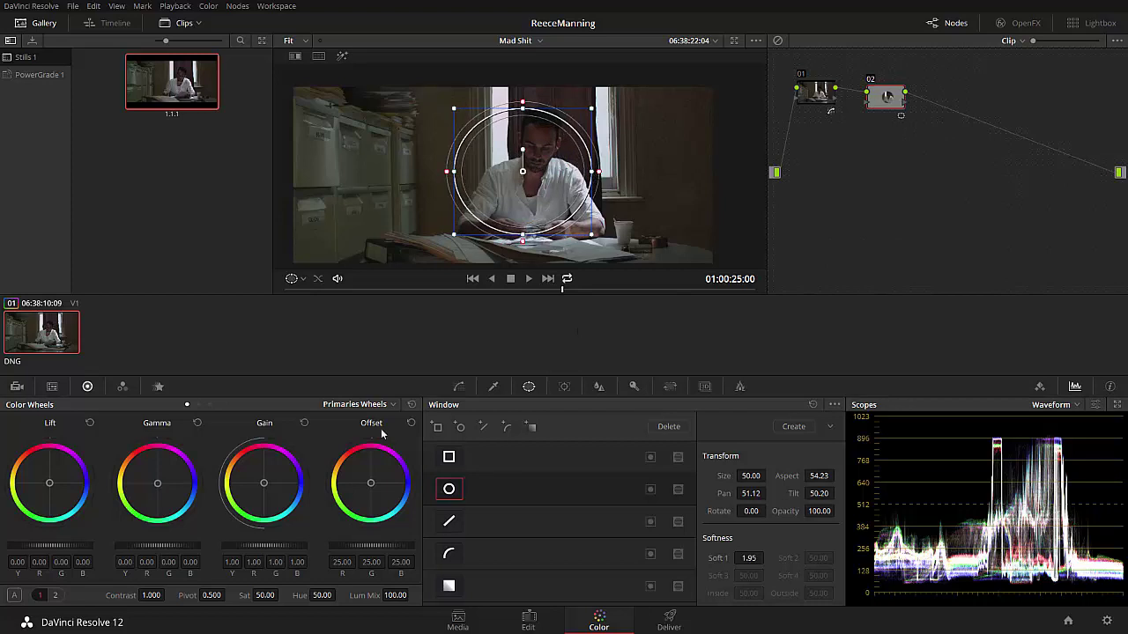
Test a raised curve point and a gain shift on node 02, then reset both to neutral.
left_click(458, 386)
left_click_drag(562, 515, 583, 531)
right_click(583, 532)
left_click_drag(306, 489, 306, 414)
left_click(304, 423)
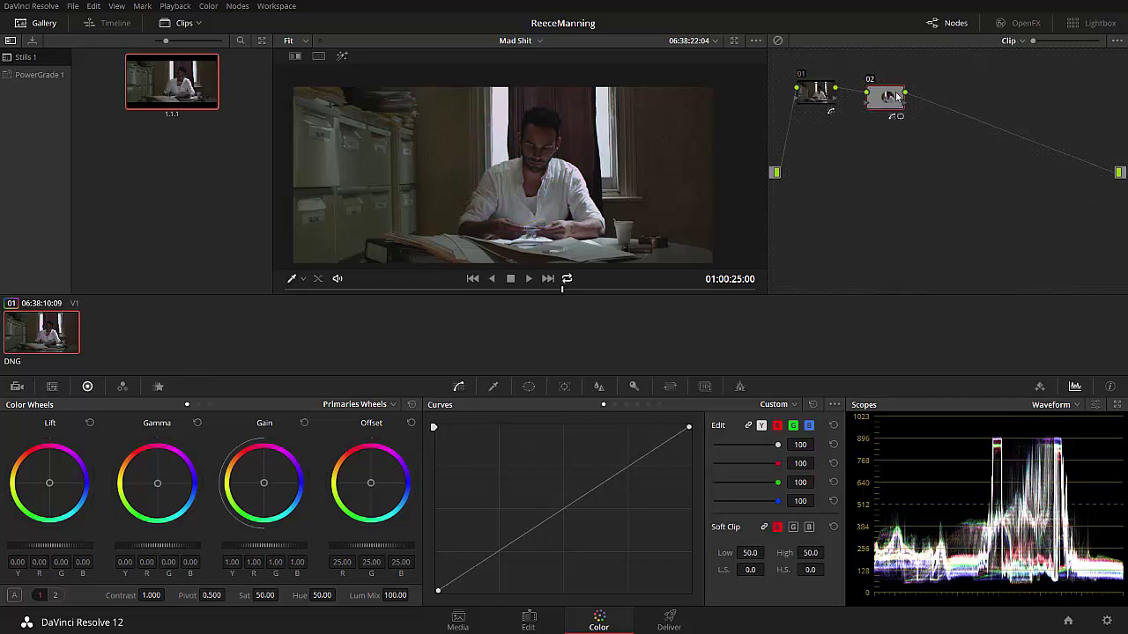
Turn off node 02's circle window and enable a rectangular window over the man.
left_click(529, 386)
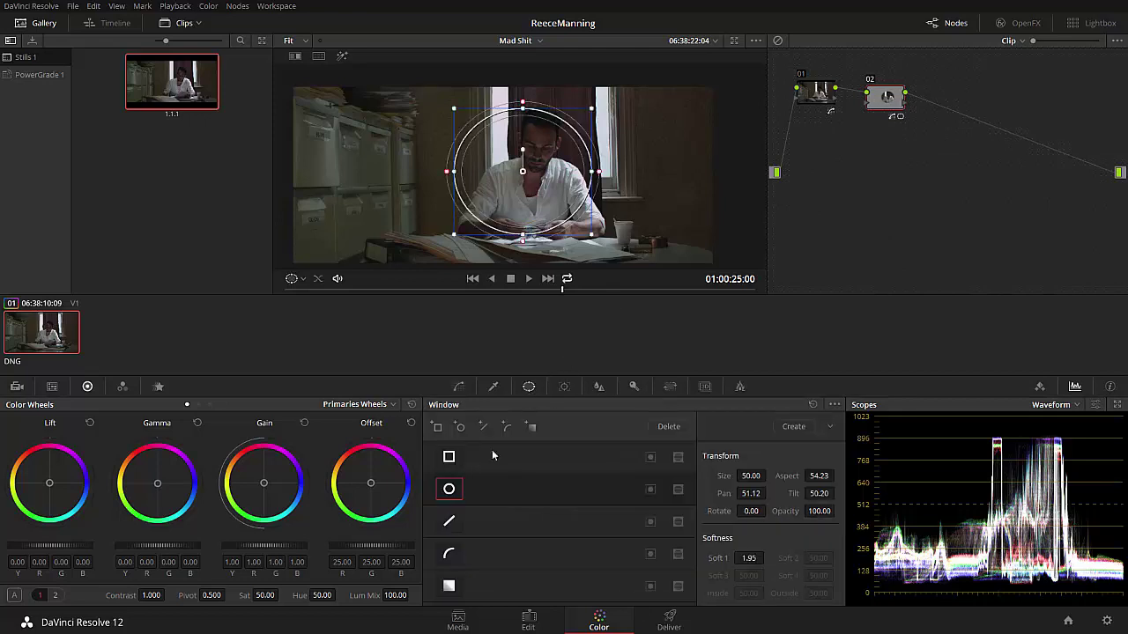
left_click(447, 493)
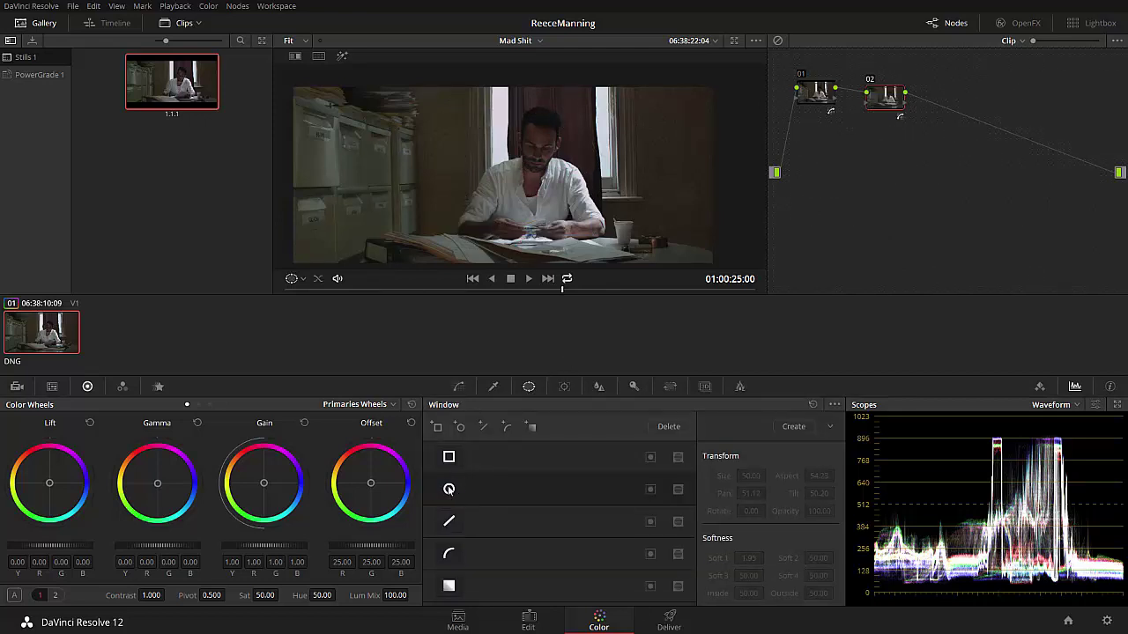
left_click(448, 457)
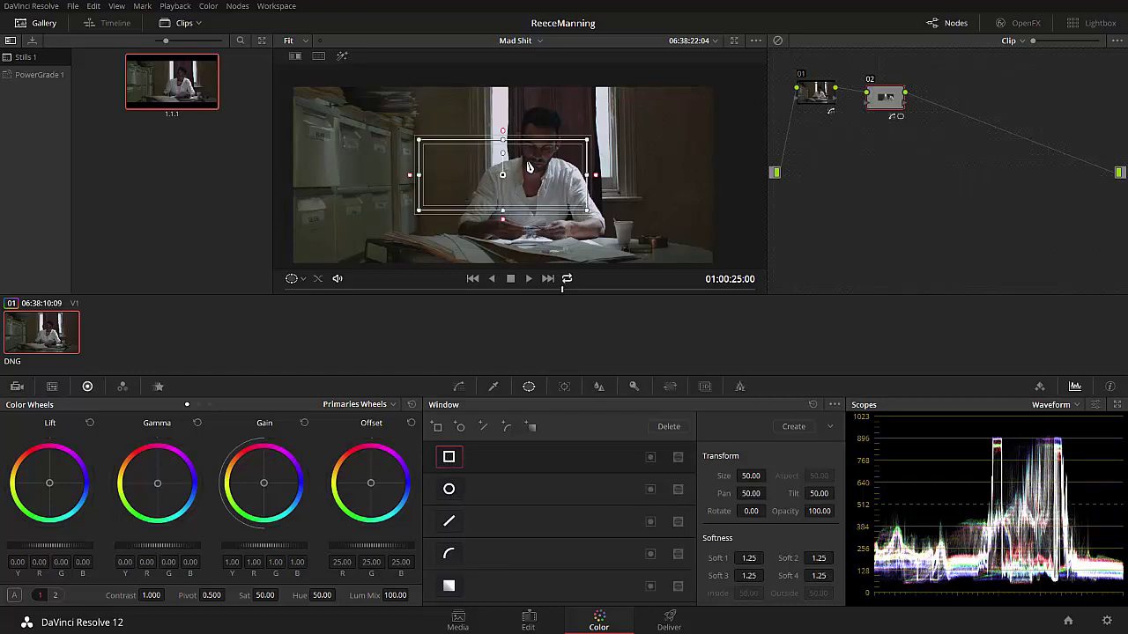
scroll(527, 167, "down", 2)
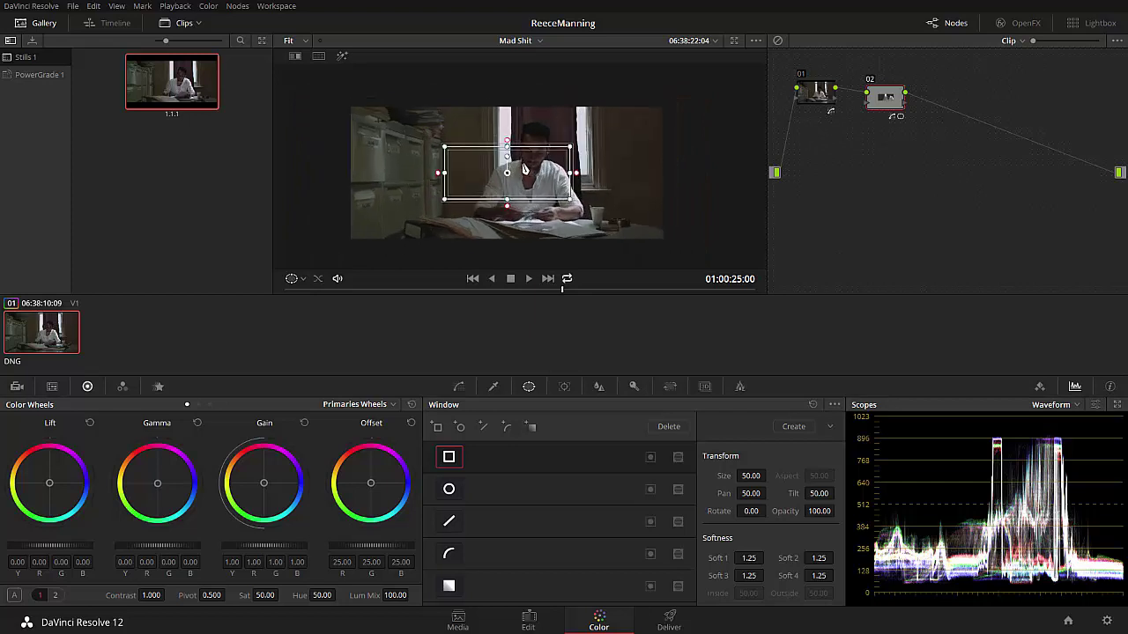
scroll(520, 173, "up", 3)
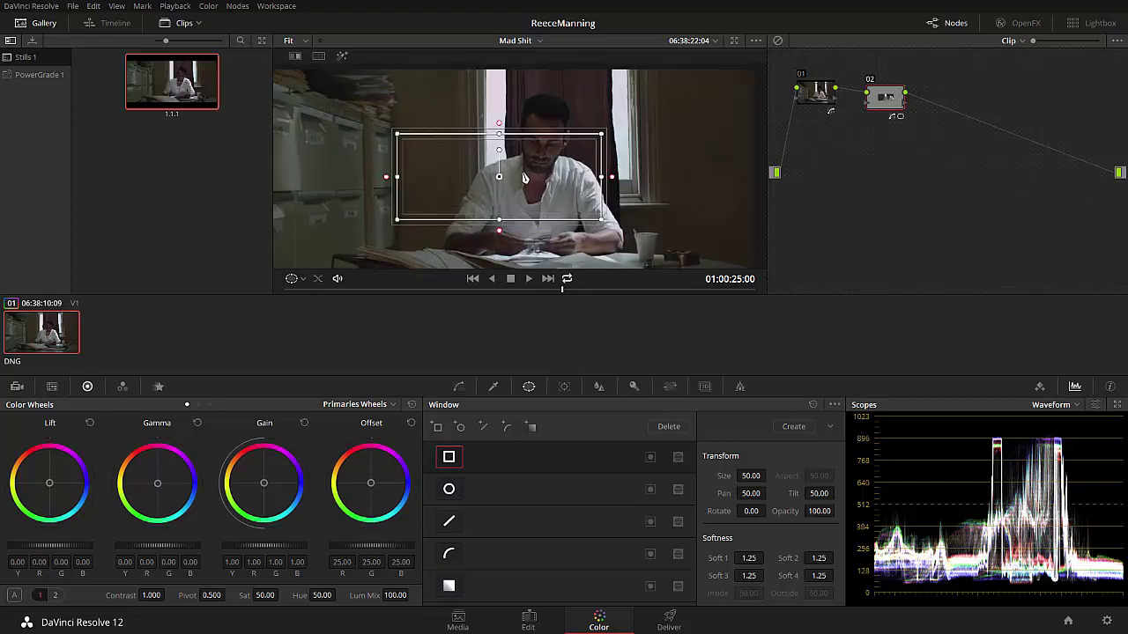
In the enlarged viewer, skew and stretch the window's right end and pull its left edge inward.
scroll(524, 170, "up", 1)
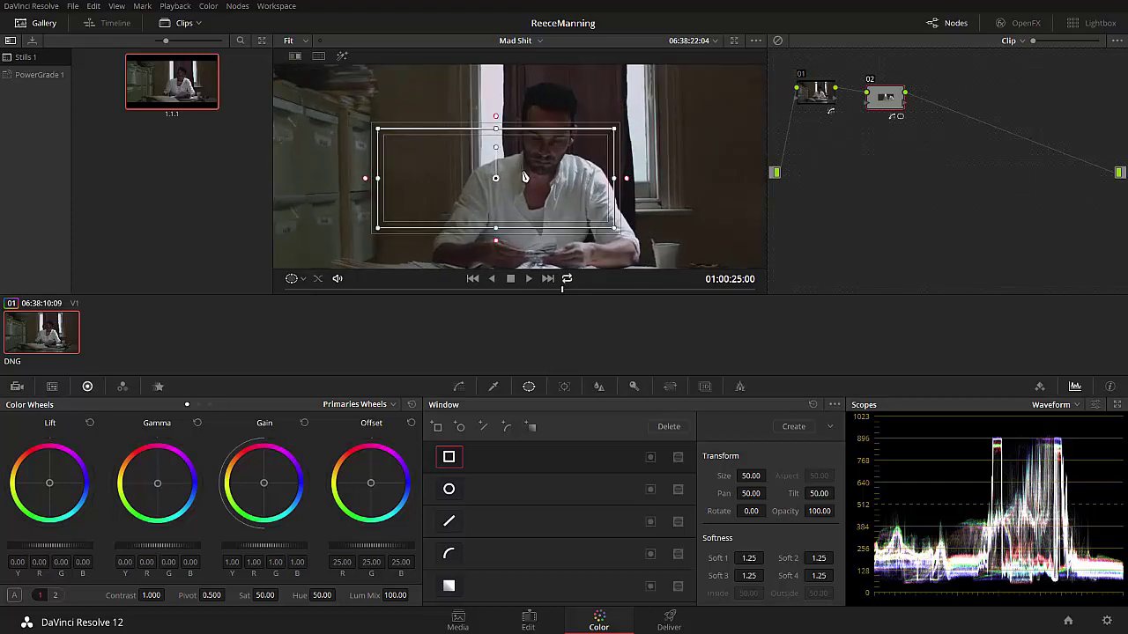
key("alt+f")
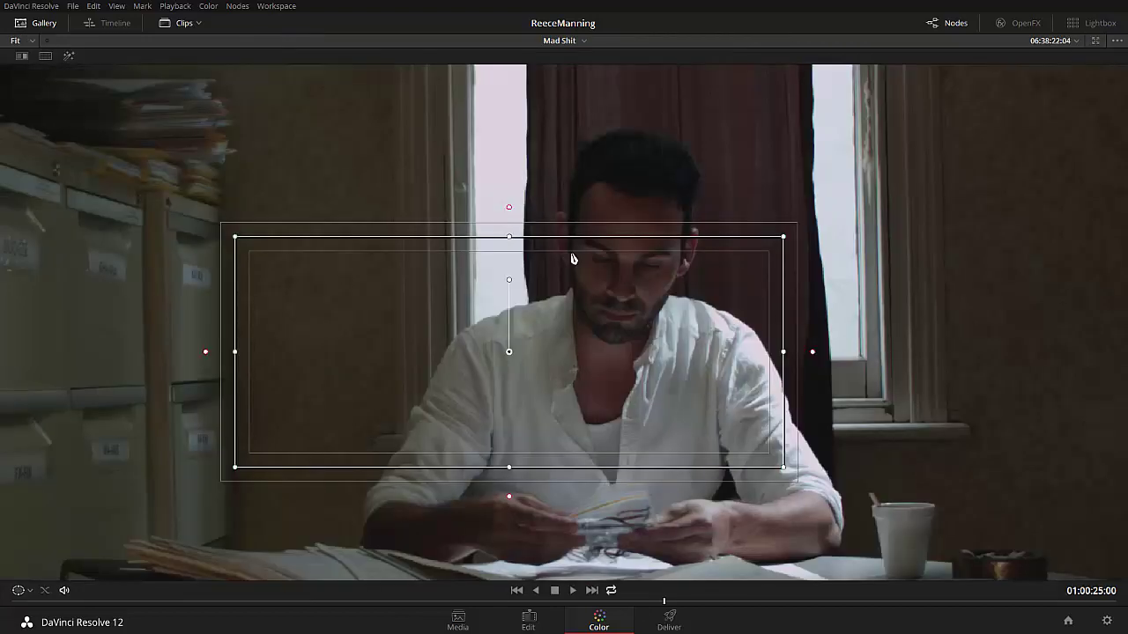
scroll(581, 322, "down", 2)
scroll(542, 295, "down", 1)
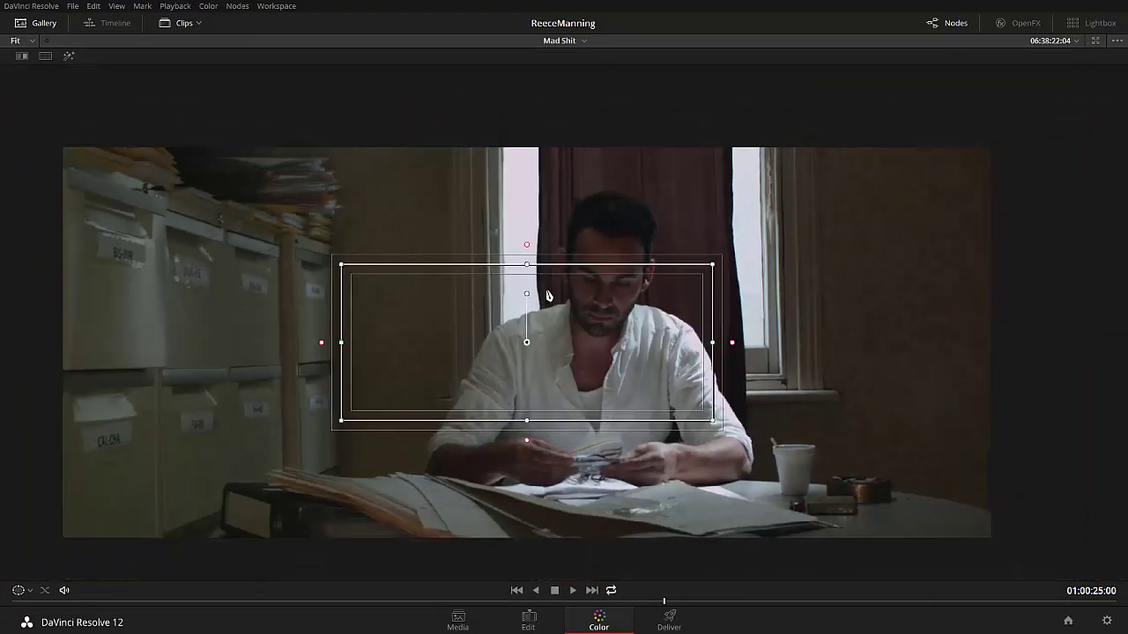
left_click_drag(716, 351, 916, 226)
scroll(778, 289, "down", 2)
left_click_drag(767, 262, 931, 190)
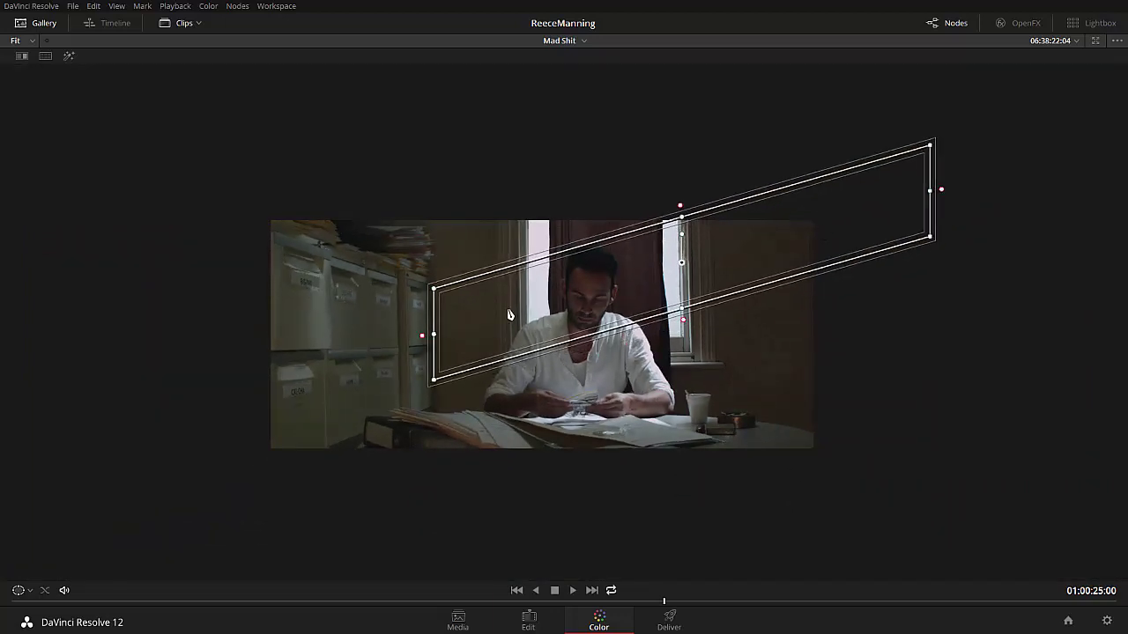
left_click_drag(431, 343, 594, 357)
left_click_drag(932, 238, 932, 183)
left_click_drag(760, 258, 763, 241)
Refine the window's left corners and widen its softness above, below and to the lower-left.
left_click_drag(596, 300, 599, 296)
left_click_drag(763, 273, 767, 262)
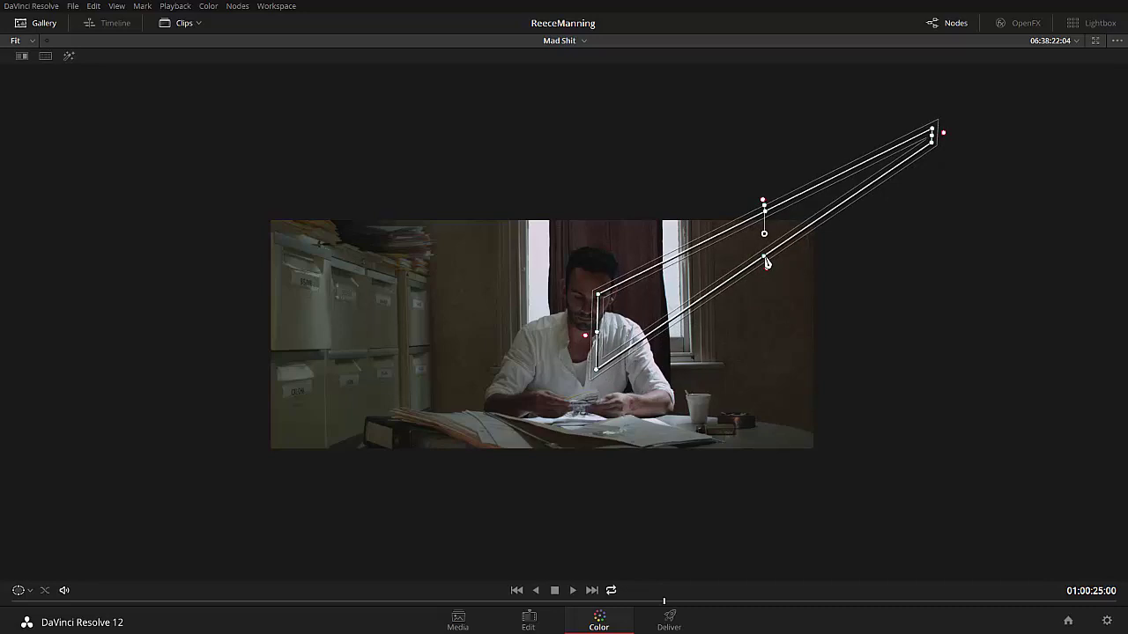
left_click_drag(597, 334, 590, 284)
left_click_drag(593, 377, 595, 380)
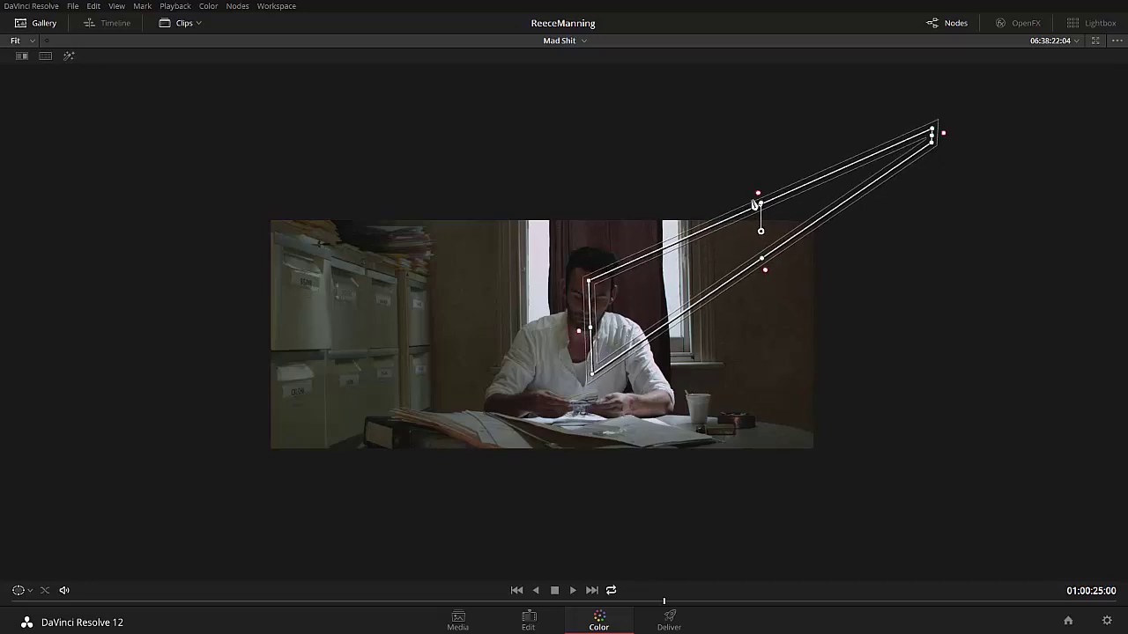
left_click_drag(760, 199, 750, 168)
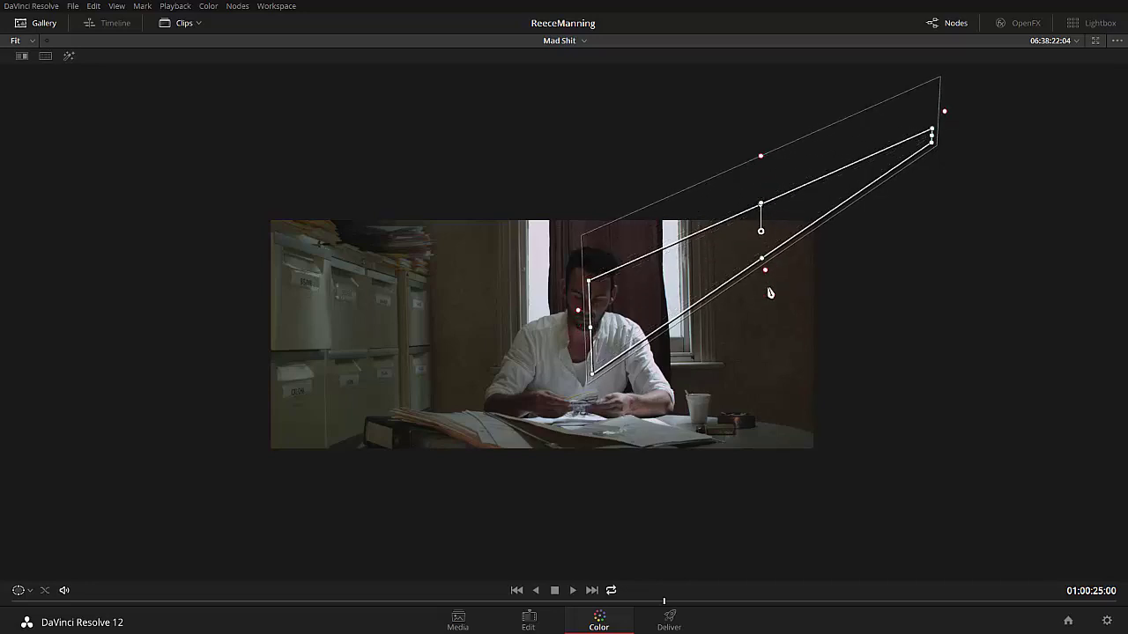
left_click_drag(766, 280, 775, 344)
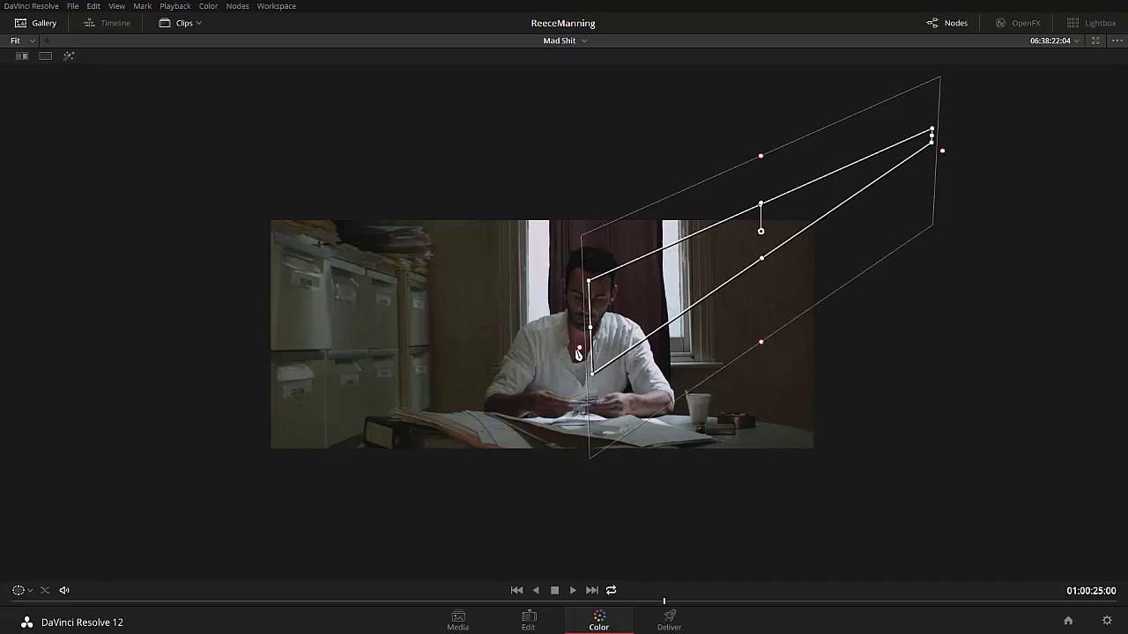
left_click_drag(578, 357, 332, 462)
With highlight preview on, extend the window over the cabinets, then restore the normal layout.
key("shift+h")
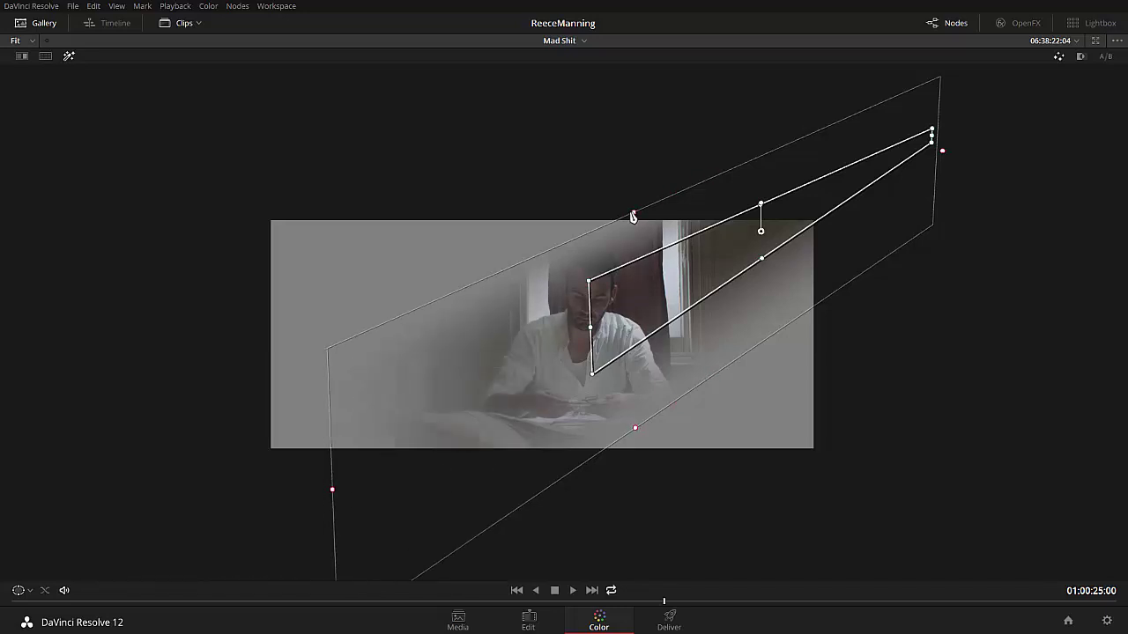
left_click_drag(632, 216, 604, 186)
left_click_drag(589, 281, 596, 287)
left_click_drag(591, 373, 588, 358)
left_click_drag(931, 144, 948, 136)
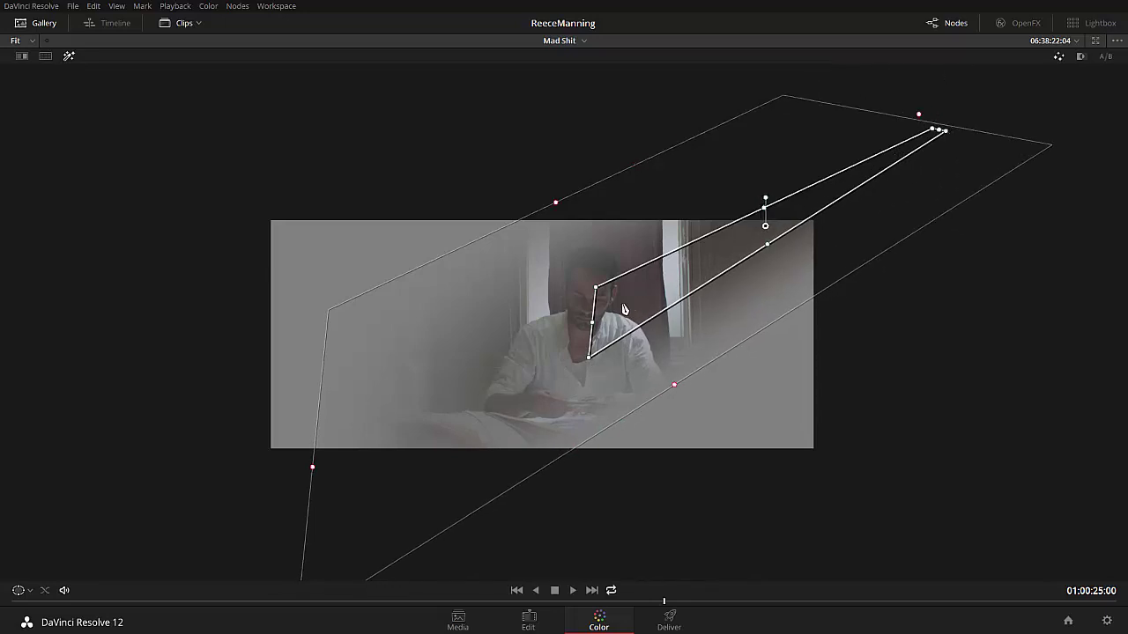
left_click_drag(604, 319, 580, 339)
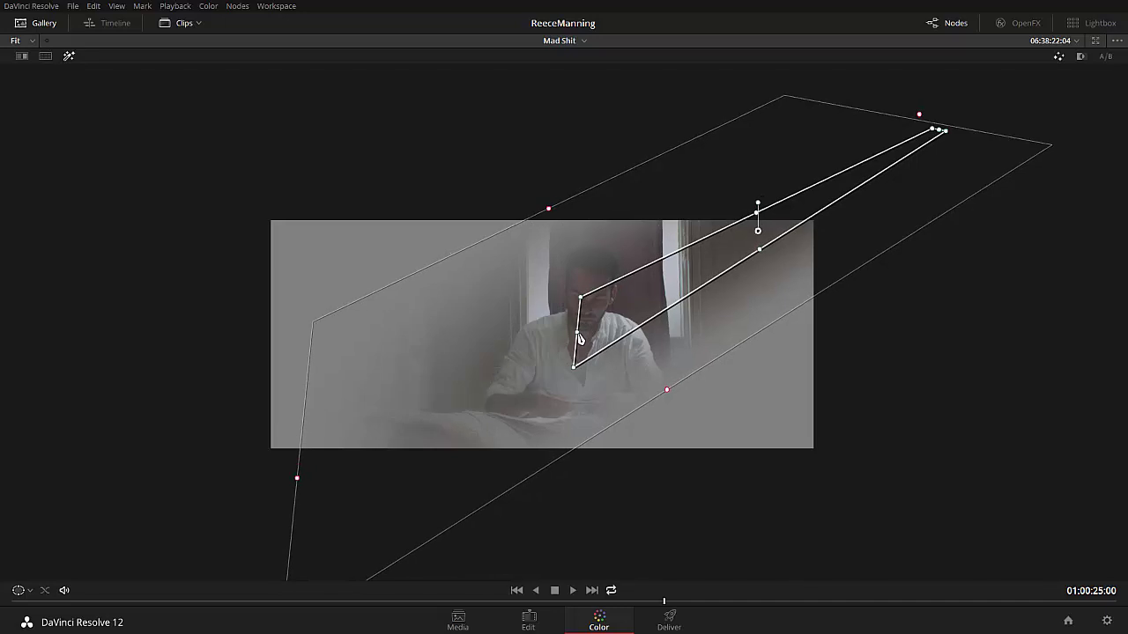
key("shift+h")
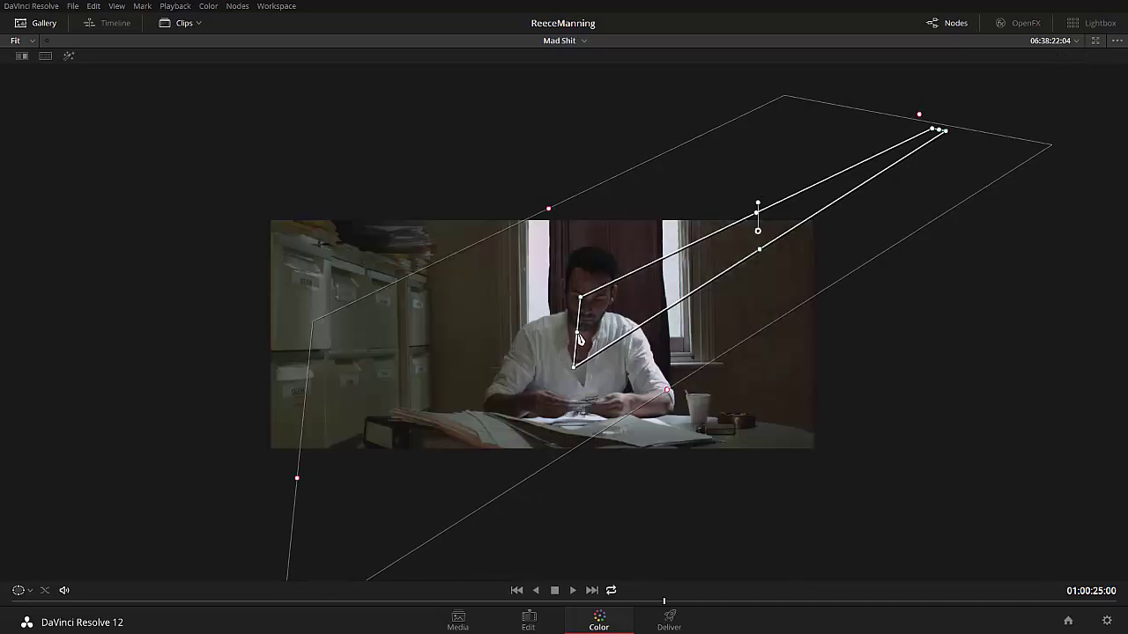
key("alt+f")
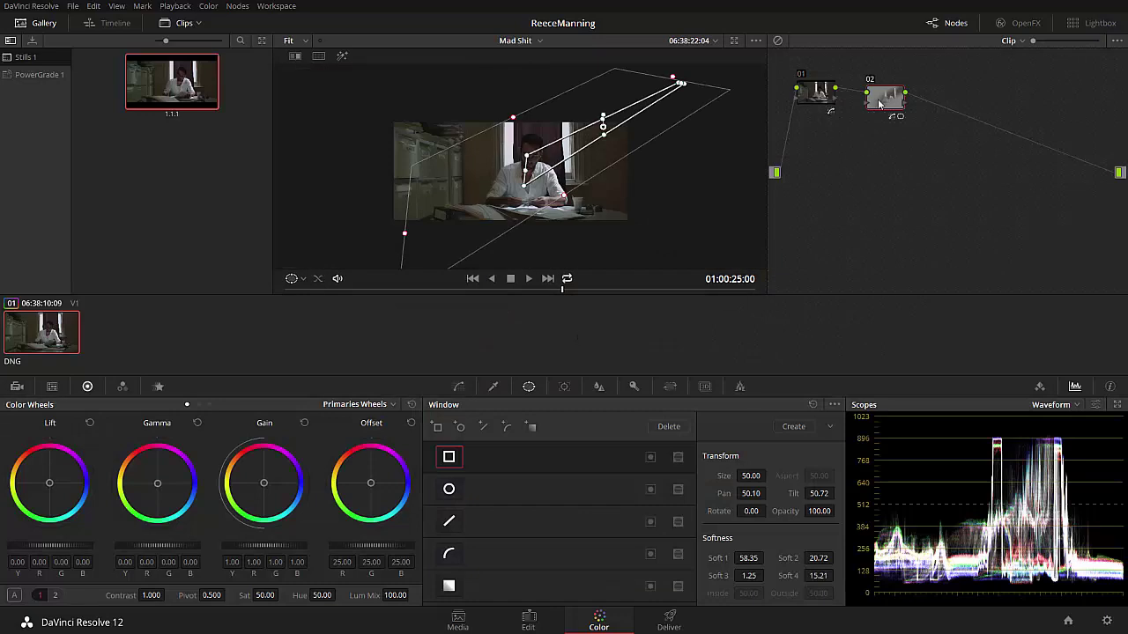
Give node 02 a custom curve with one raised midpoint to brighten the windowed area.
left_click(459, 388)
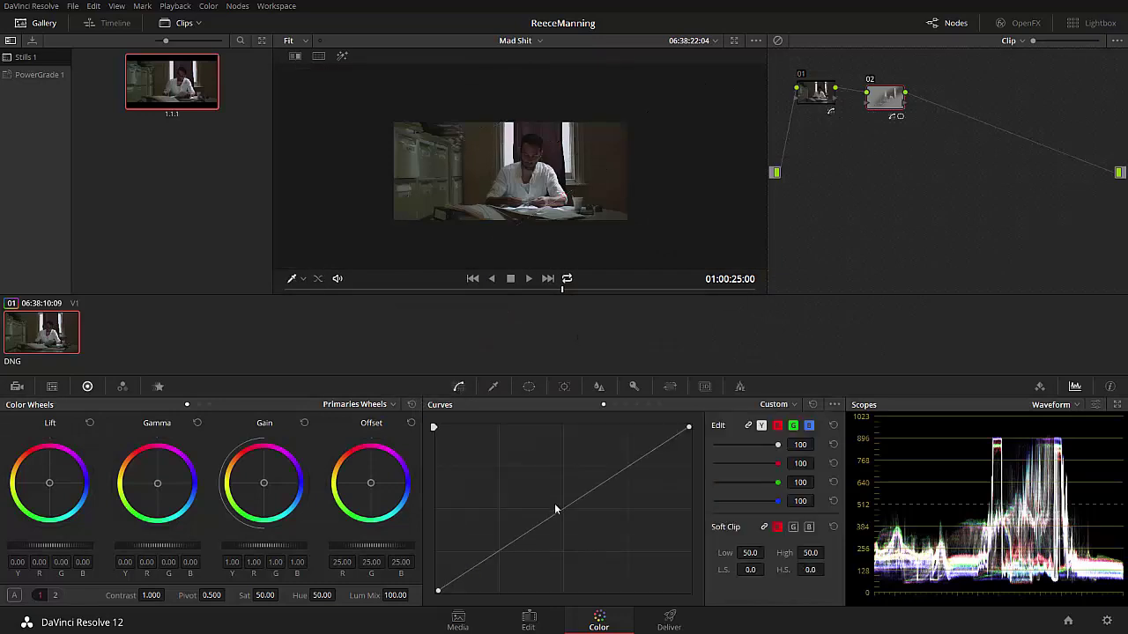
left_click_drag(555, 511, 551, 481)
scroll(540, 204, "up", 5)
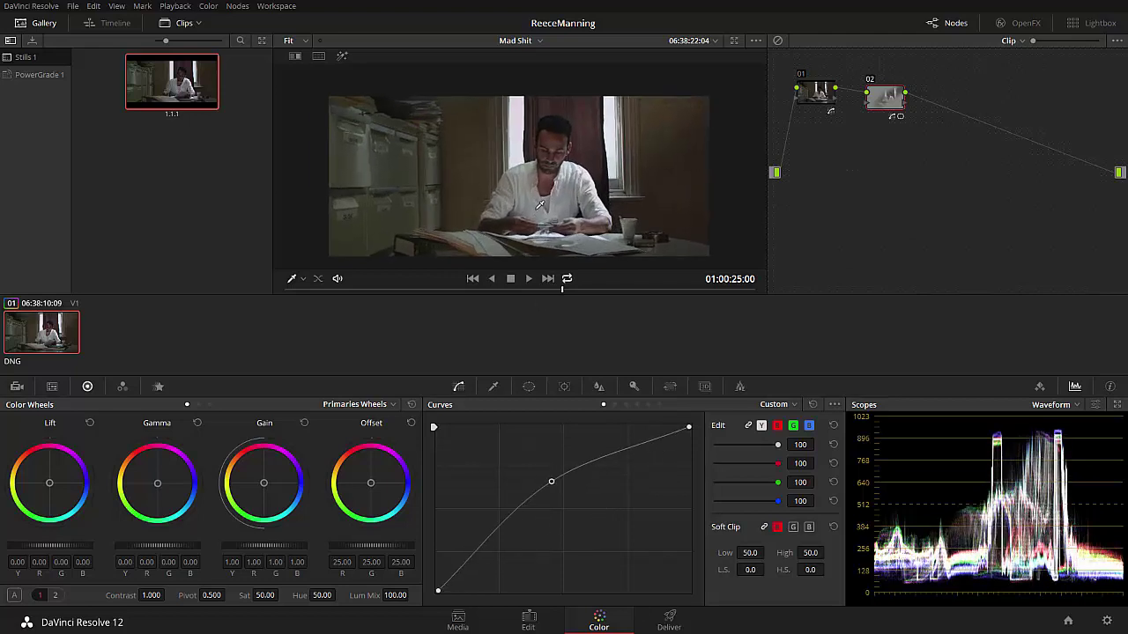
left_click_drag(551, 484, 582, 460)
right_click(582, 460)
left_click_drag(579, 499, 557, 471)
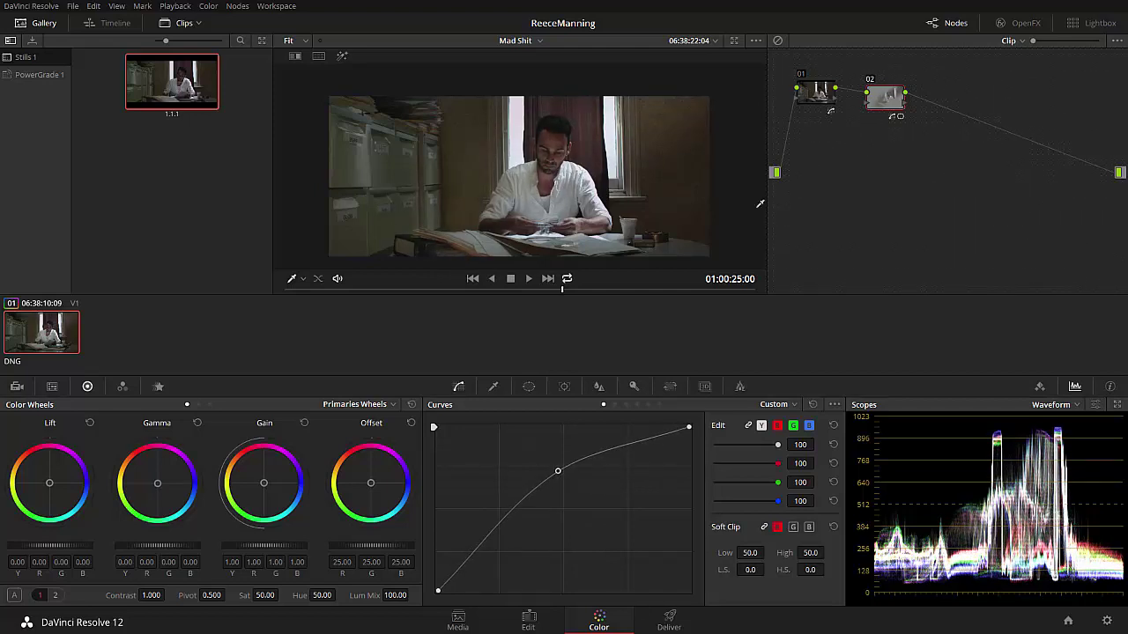
Rotate node 02's slanted window slightly.
left_click(528, 386)
left_click_drag(675, 91, 635, 128)
scroll(666, 130, "down", 1)
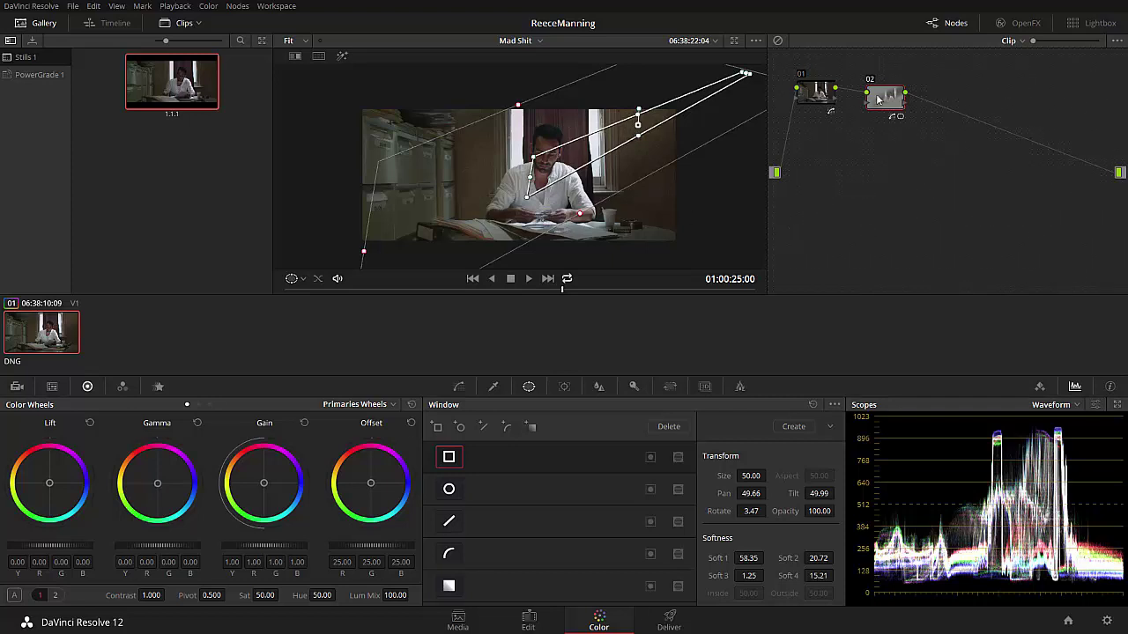
Compare against node 01 and move node 02 further right in the node graph.
left_click(458, 386)
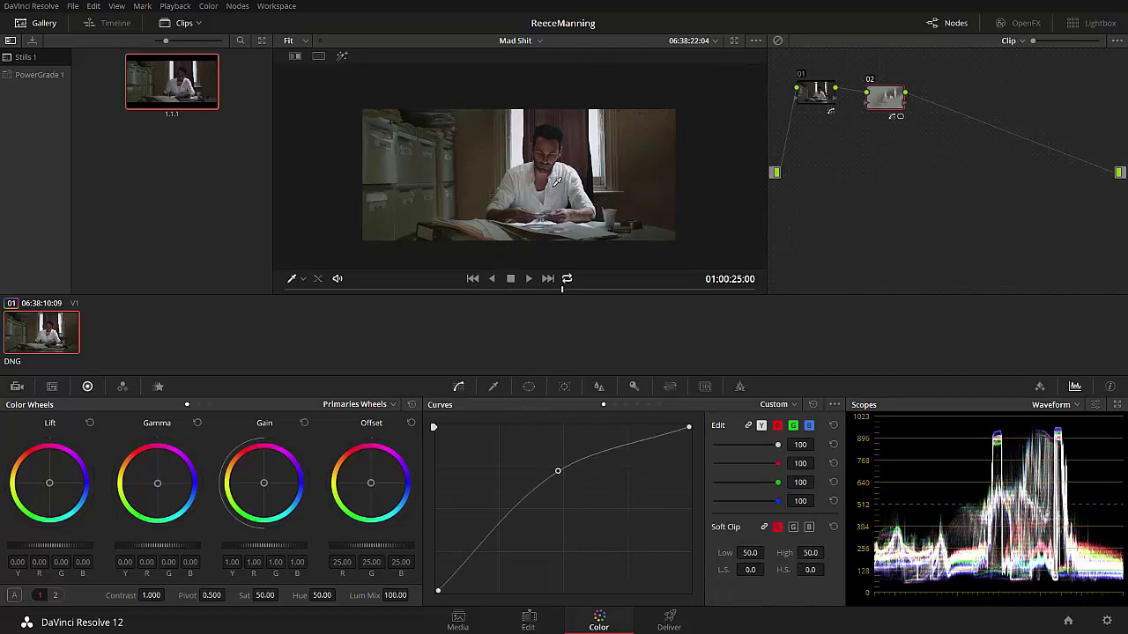
key("ctrl+d")
key("ctrl+d")
left_click(815, 91)
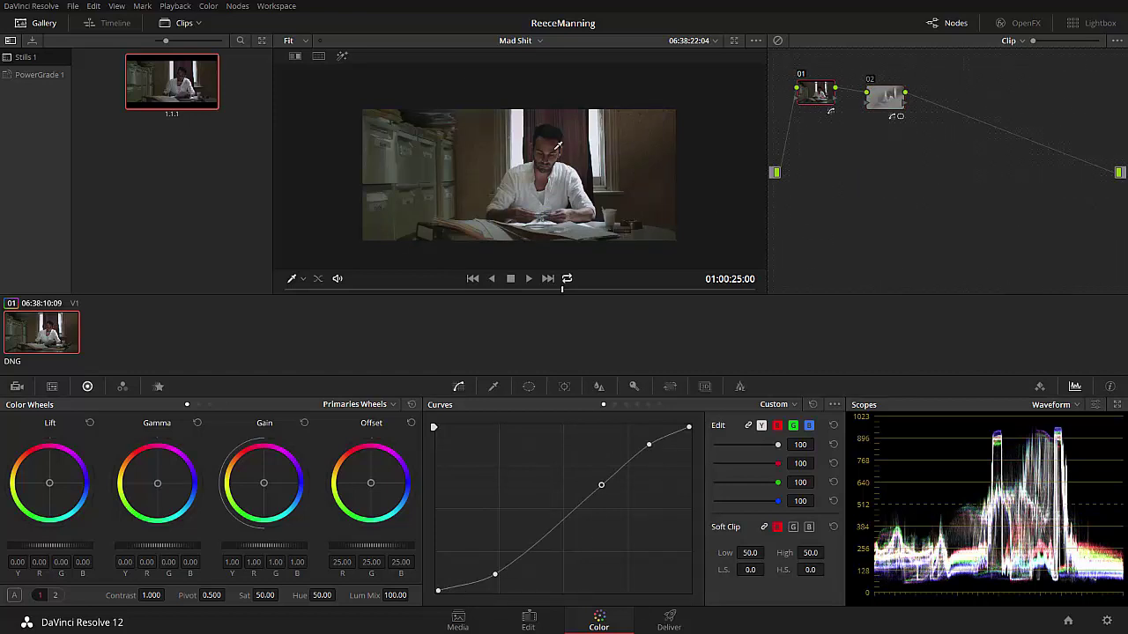
left_click(885, 98)
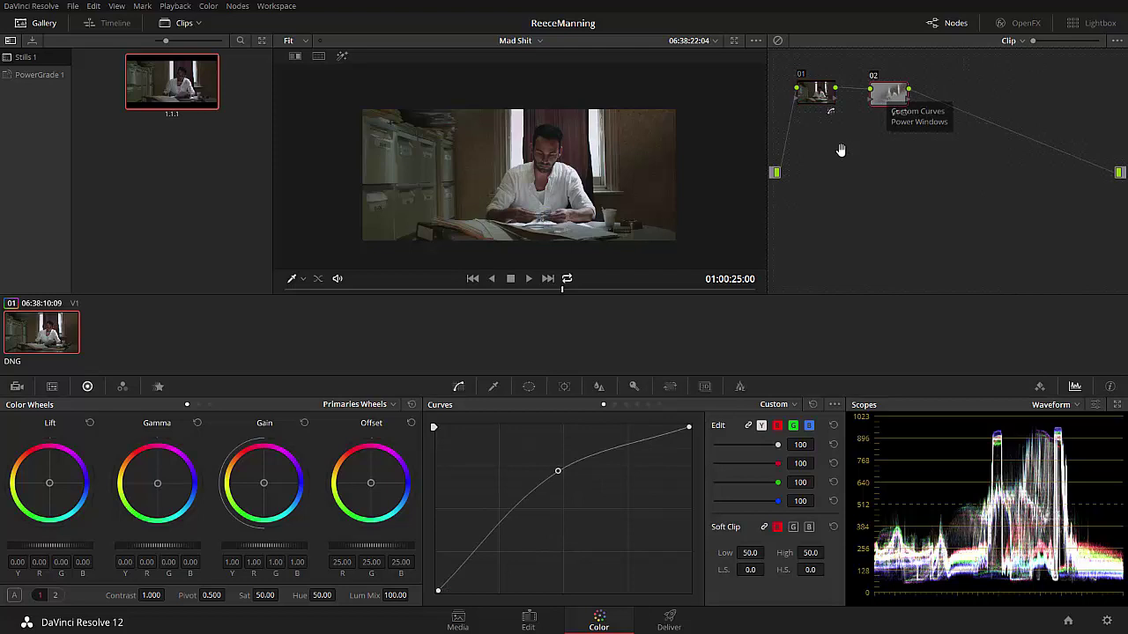
left_click_drag(890, 93, 950, 96)
left_click(529, 386)
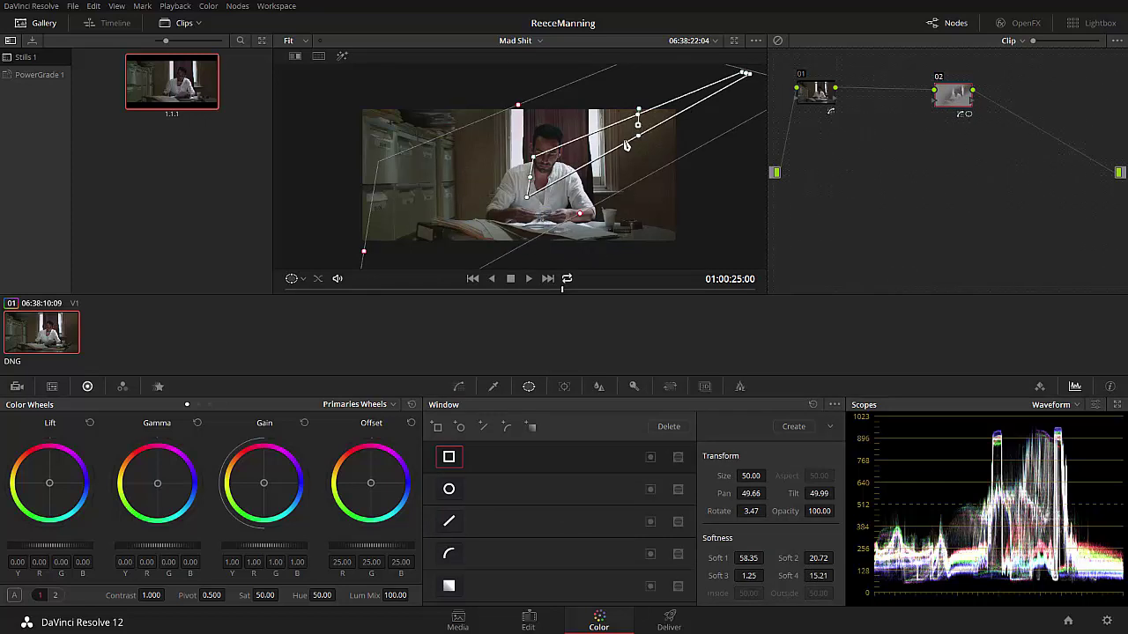
Add outside node 03 after node 02 and position it in the graph.
right_click(949, 97)
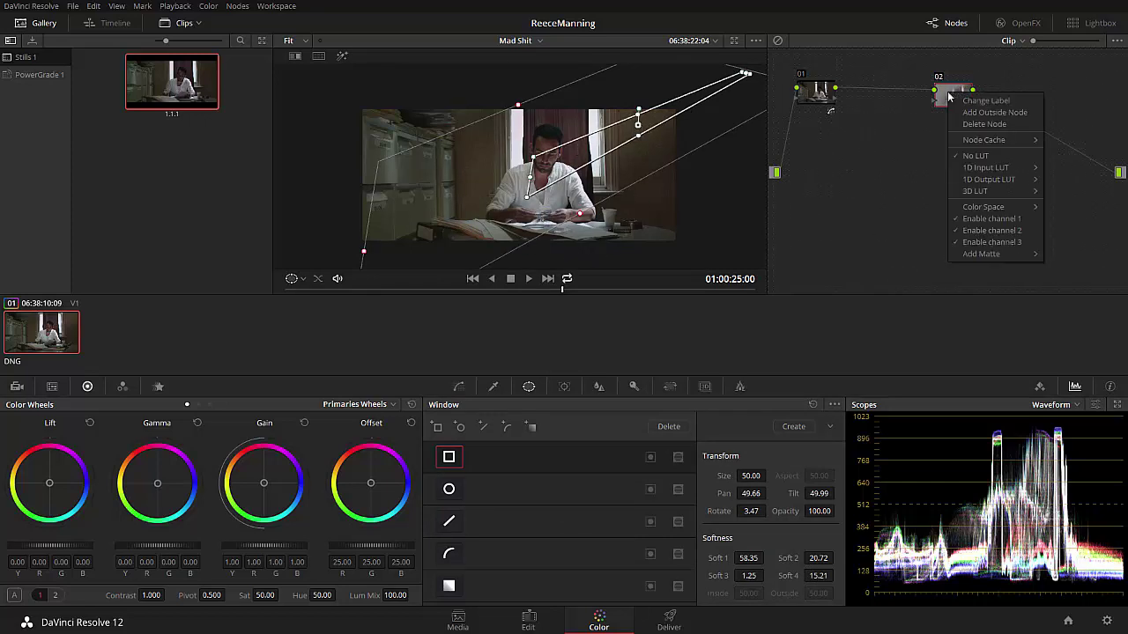
left_click(993, 112)
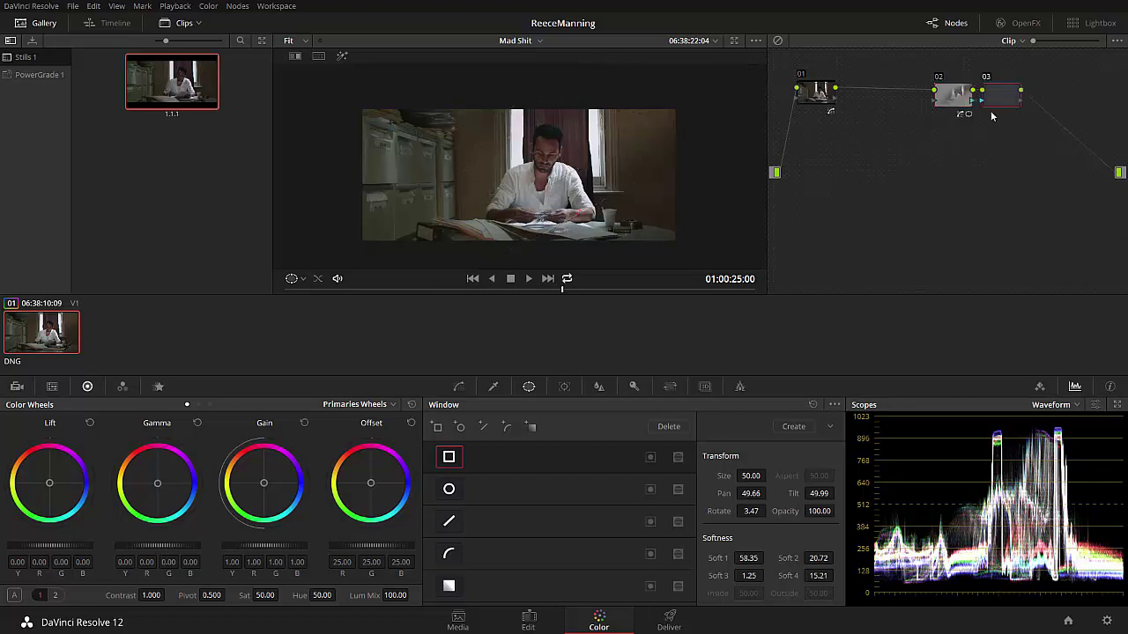
left_click_drag(995, 101, 1015, 102)
left_click(957, 102)
left_click(1015, 99)
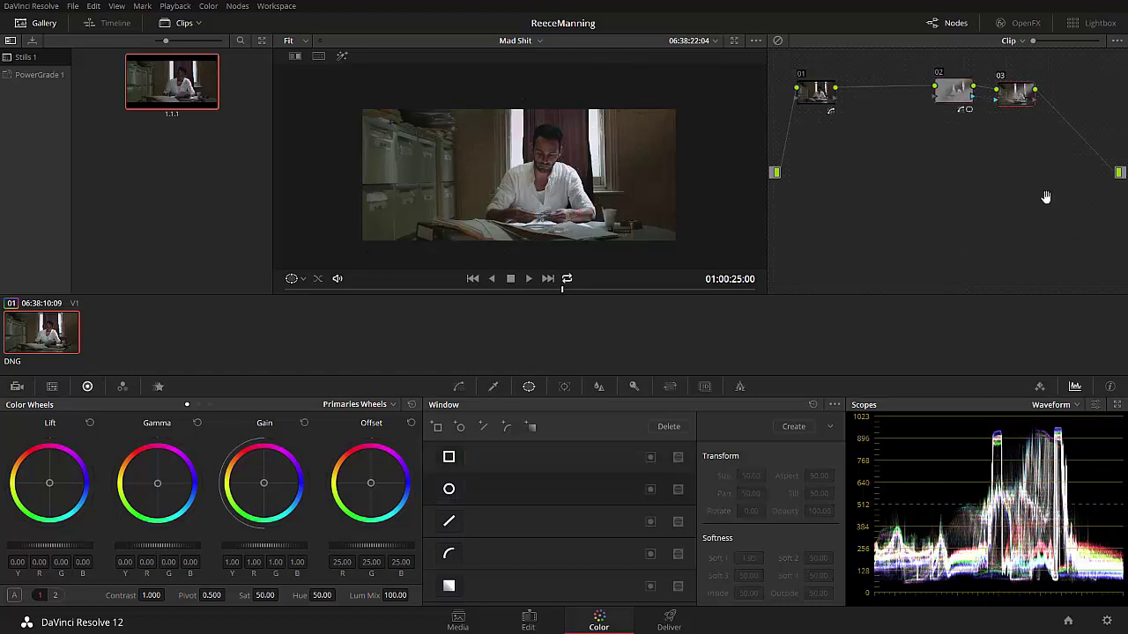
left_click_drag(1024, 93, 1019, 88)
Pull node 03's curve down to darken outside the window, then add serial node 04 below.
left_click(458, 386)
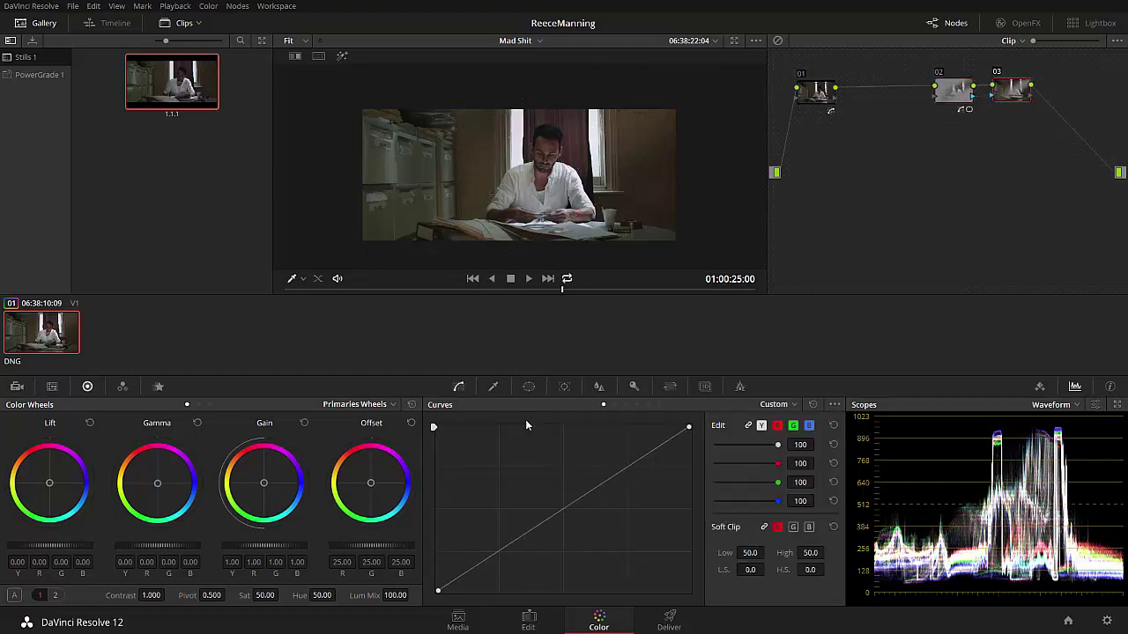
left_click_drag(570, 512, 556, 539)
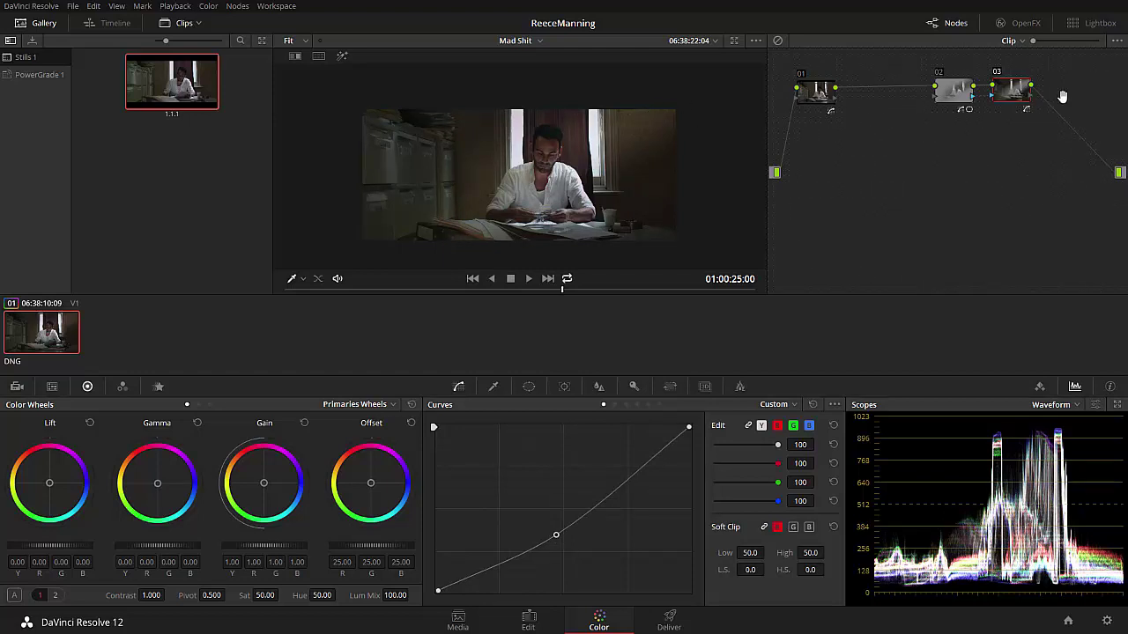
key("alt+s")
left_click_drag(1101, 154, 832, 164)
Give node 04 a wide, soft, inverted circle window around the man.
left_click(1010, 95)
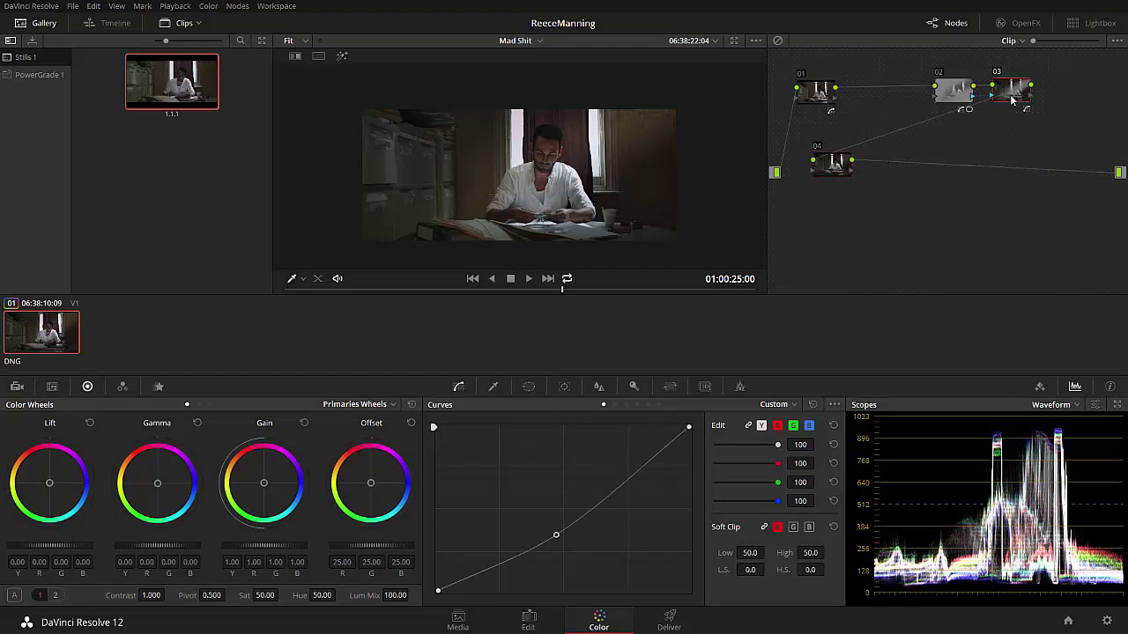
left_click(829, 167)
left_click(529, 385)
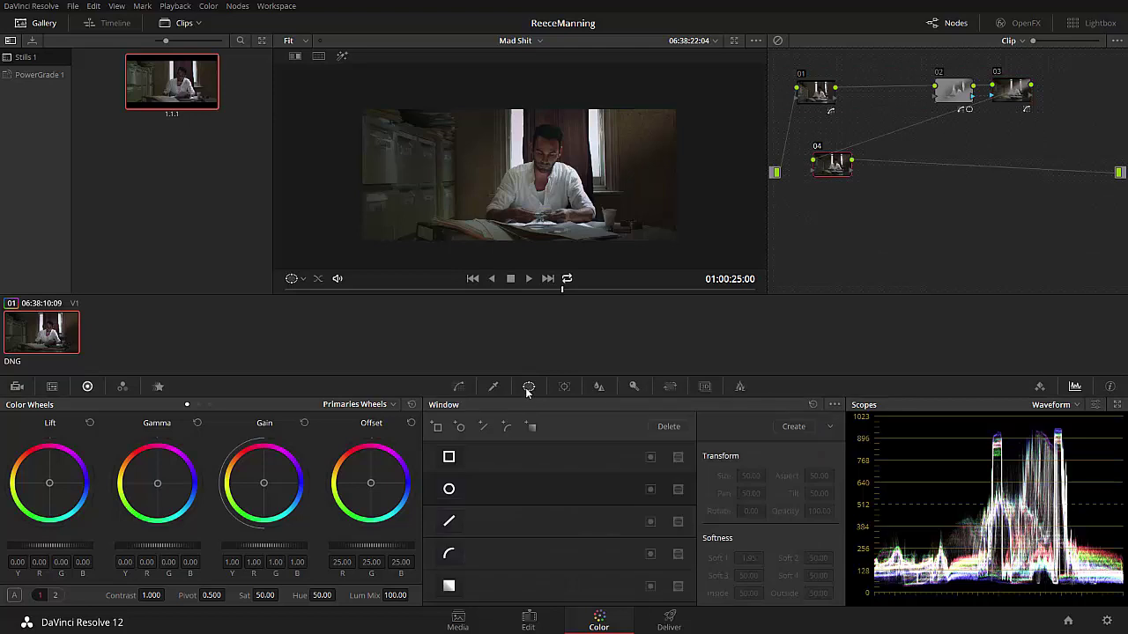
left_click(448, 489)
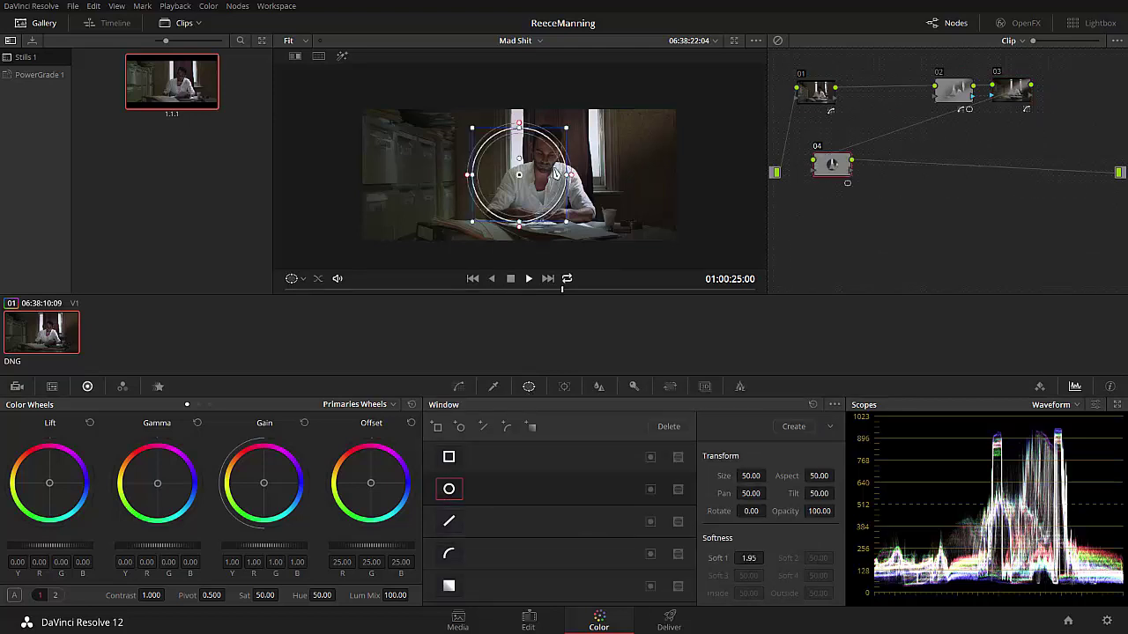
left_click_drag(525, 180, 637, 180)
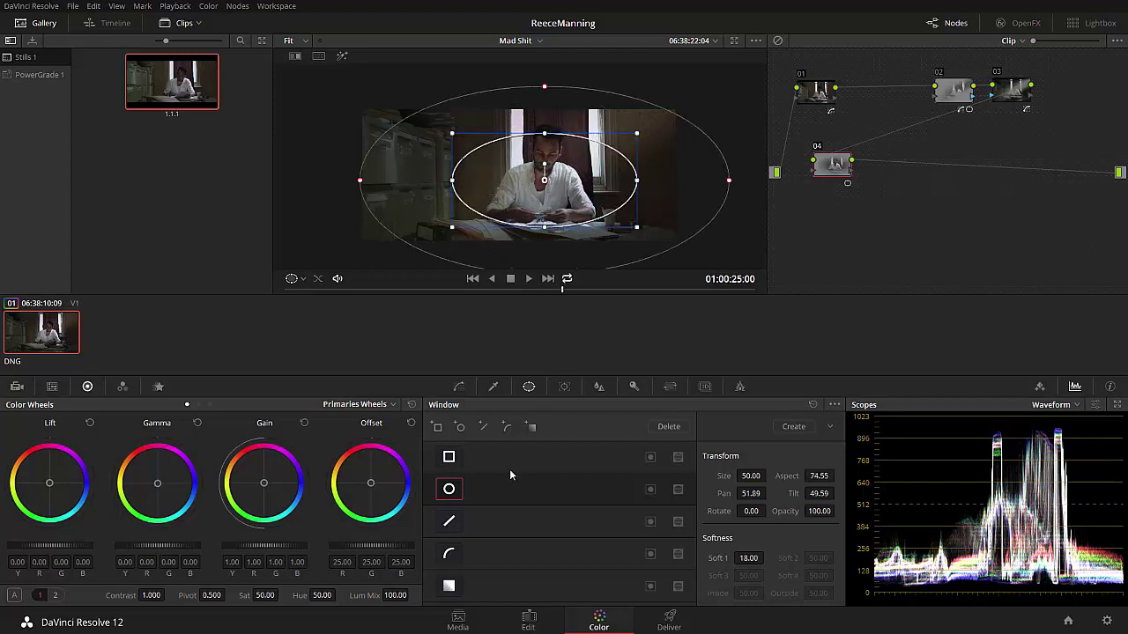
left_click(649, 490)
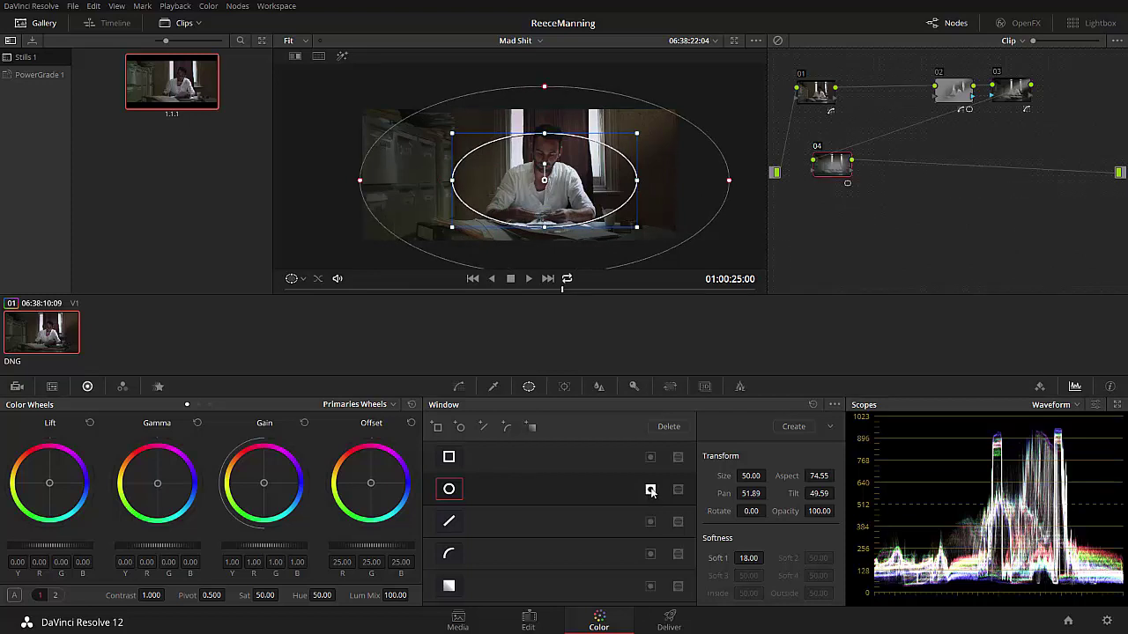
Lower node 04's midtone curve point to darken the frame edges.
left_click(459, 387)
mouse_move(556, 525)
left_mouse_down()
mouse_move(567, 540)
mouse_move(556, 527)
left_mouse_up()
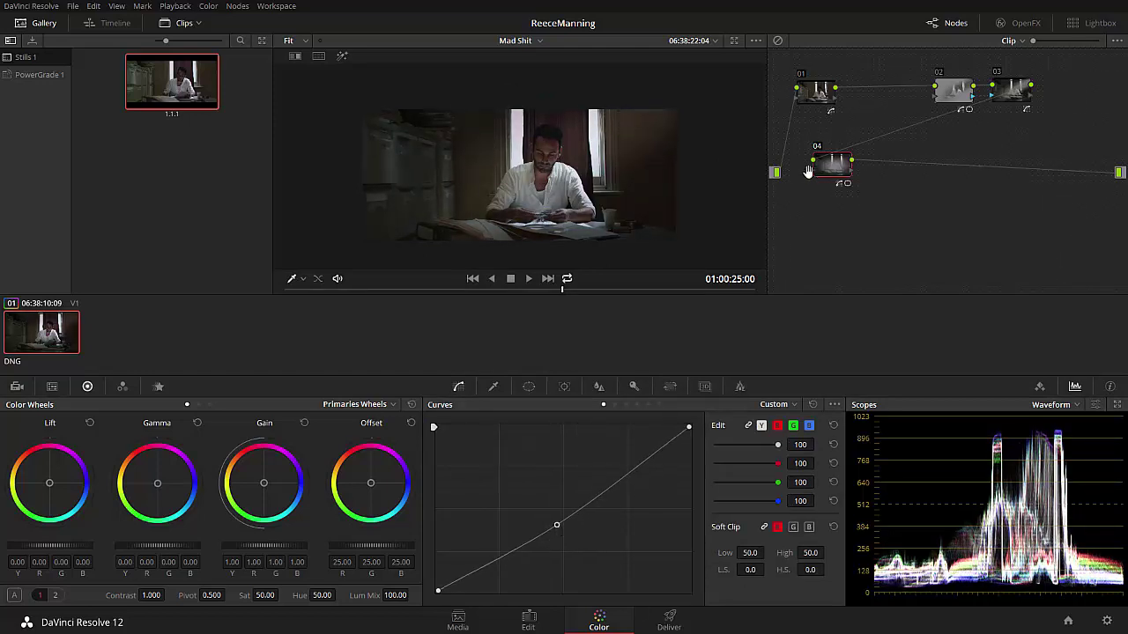
left_click_drag(818, 173, 811, 171)
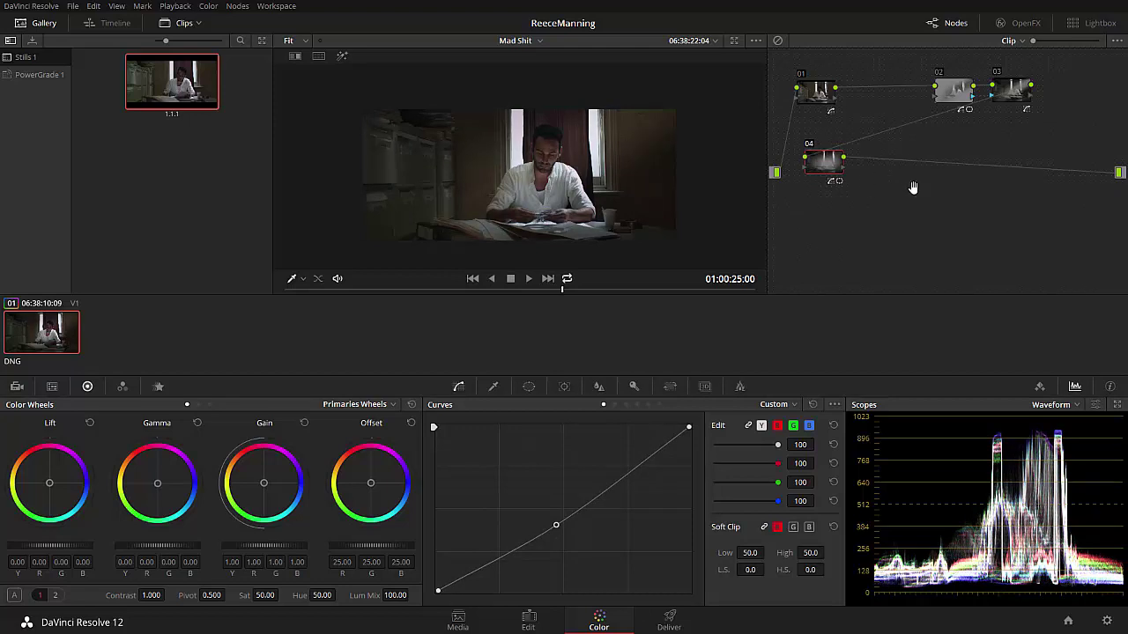
Add serial node 05 and give it a circle window.
key("alt+s")
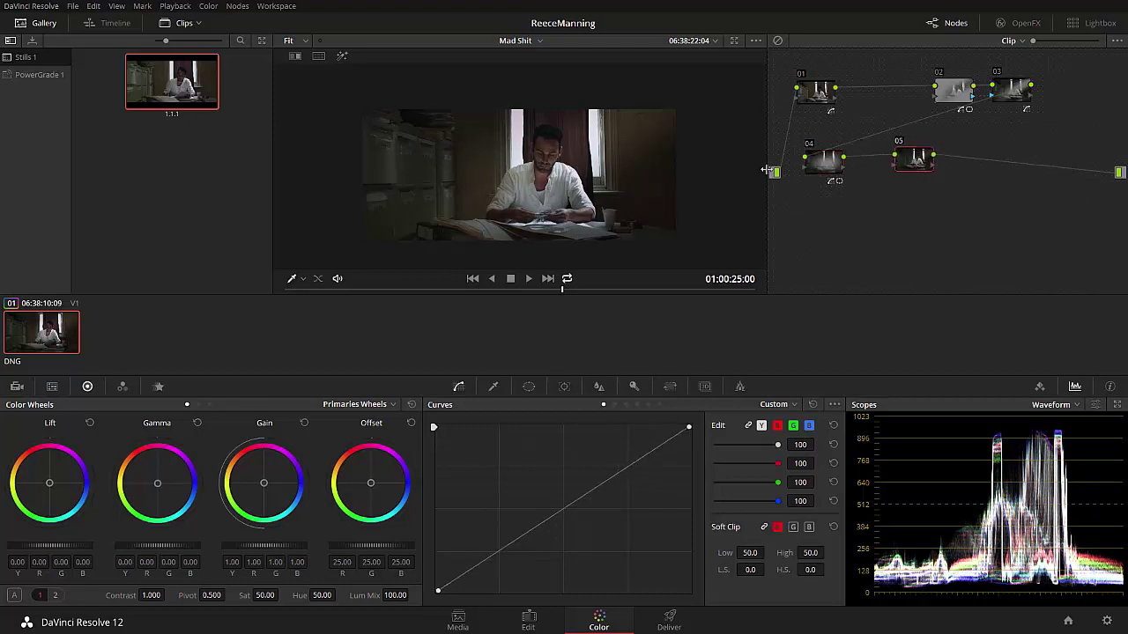
left_click(529, 388)
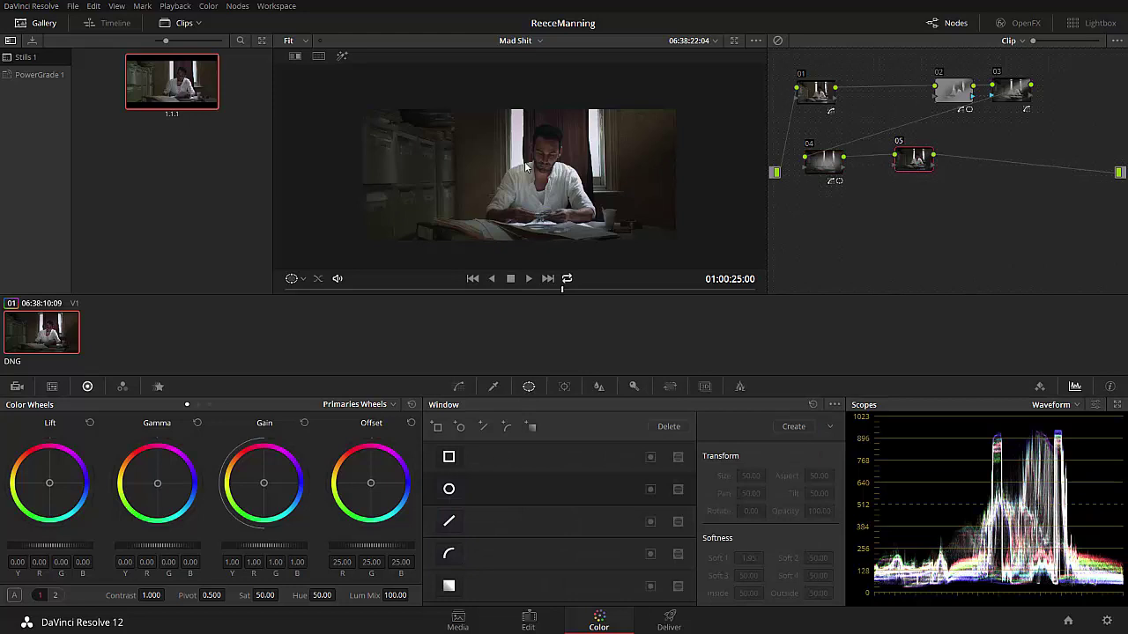
scroll(528, 167, "up", 5)
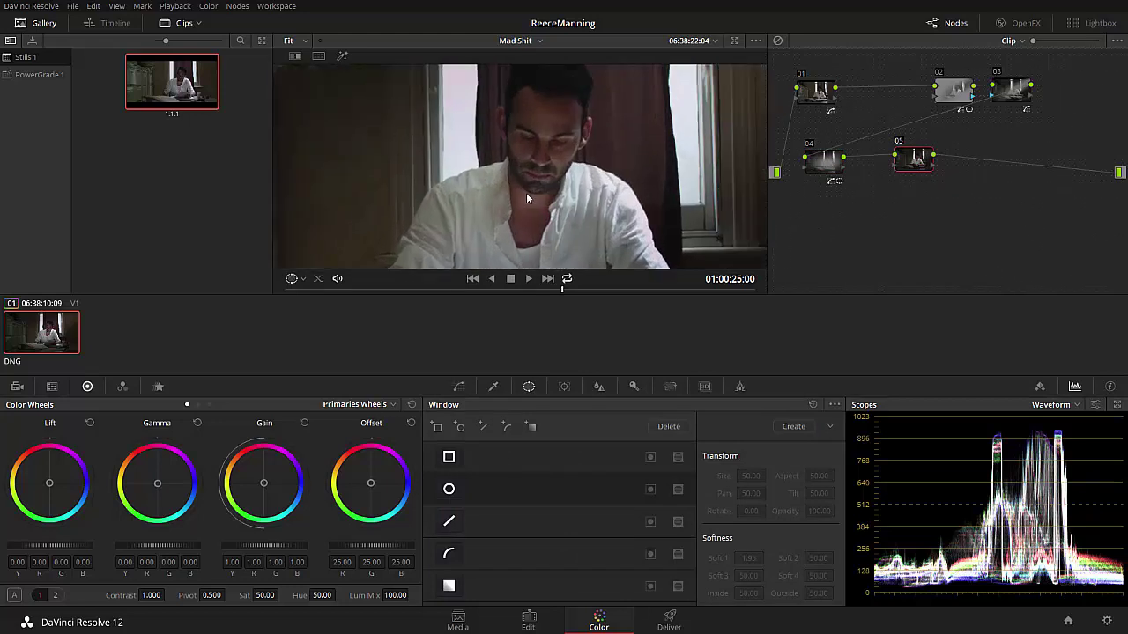
key("alt+f")
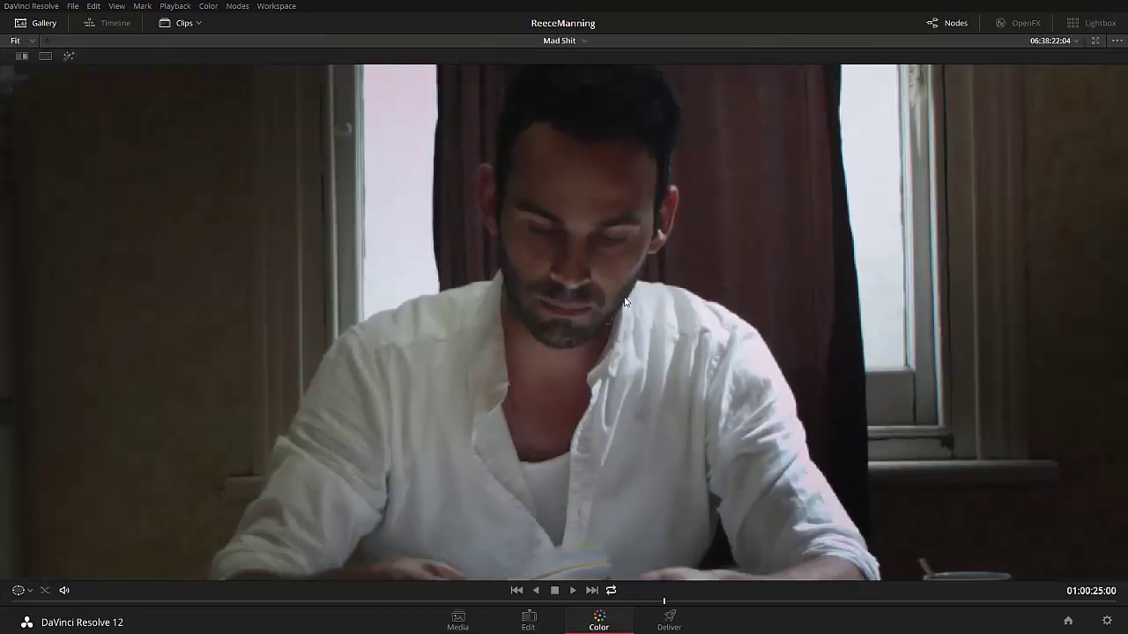
key("alt+f")
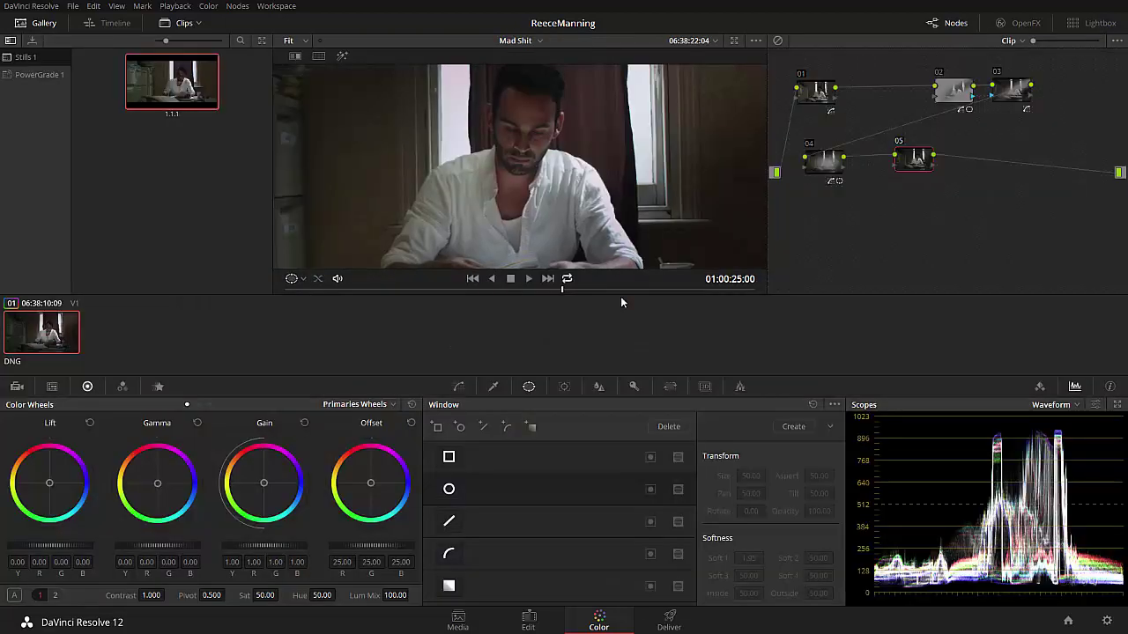
scroll(551, 190, "down", 2)
scroll(551, 190, "down", 1)
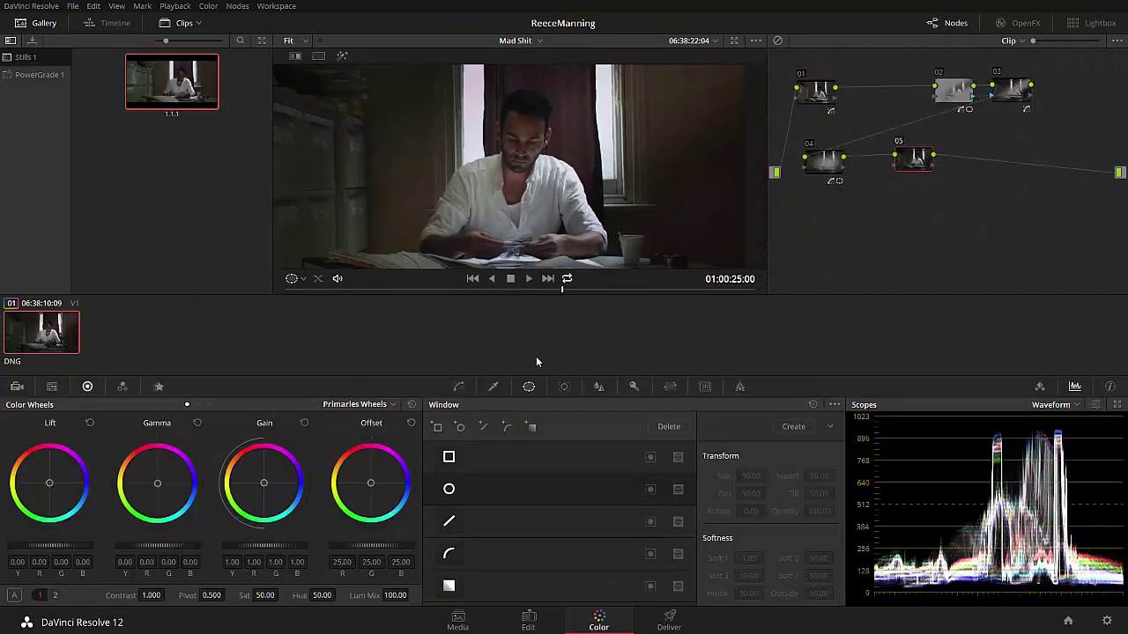
left_click(448, 490)
Shape the circle into a taller, tilted oval covering the man's whole face.
mouse_move(517, 168)
left_mouse_down()
mouse_move(557, 119)
mouse_move(525, 173)
left_mouse_up()
left_click_drag(520, 220, 525, 157)
left_click_drag(440, 141, 479, 146)
key("alt+f")
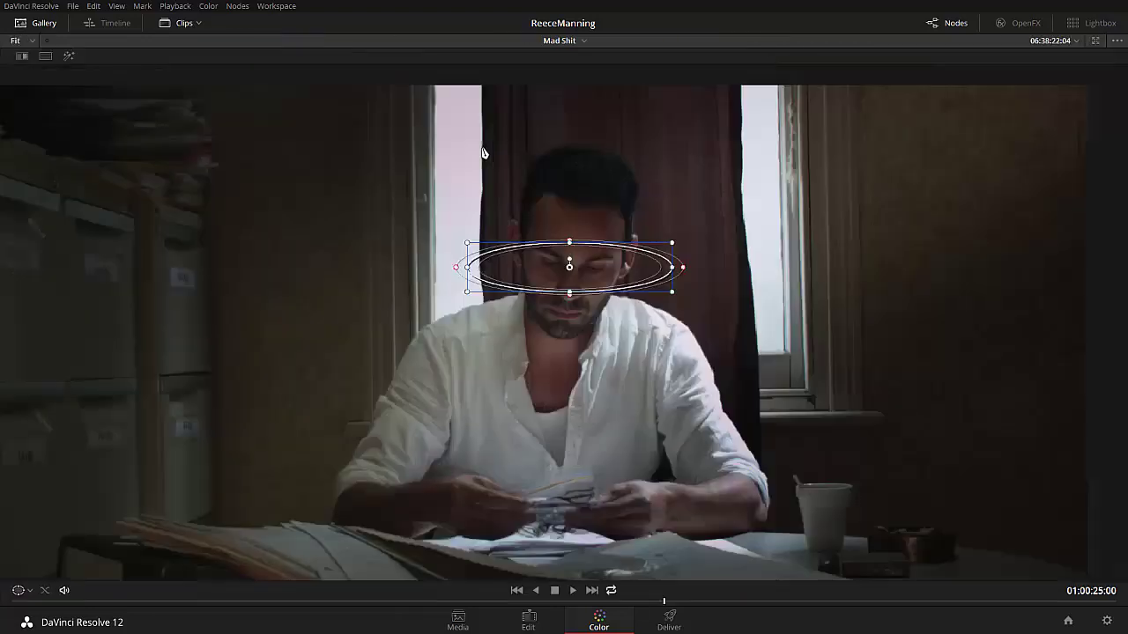
scroll(523, 211, "up", 4)
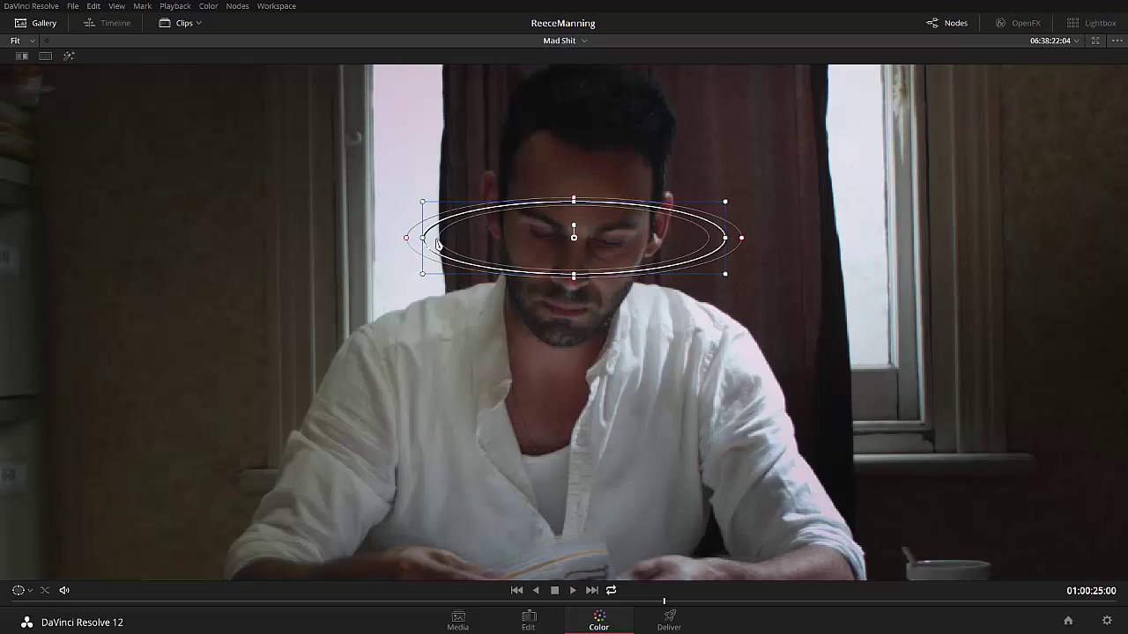
left_click_drag(431, 243, 576, 282)
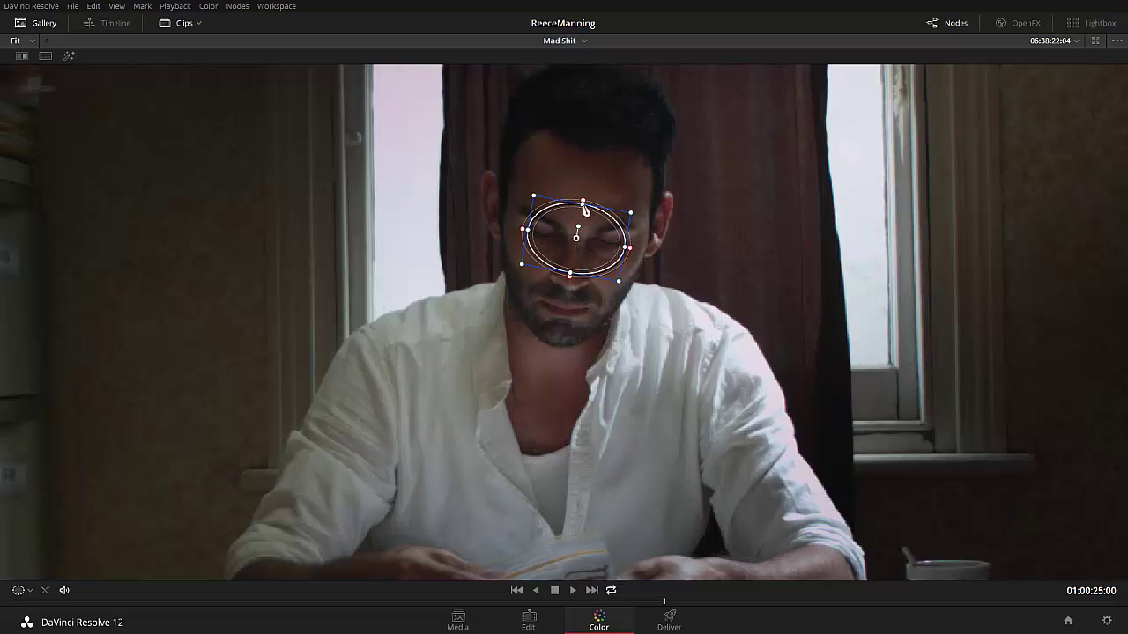
left_click_drag(583, 209, 591, 152)
left_click_drag(627, 253, 793, 269)
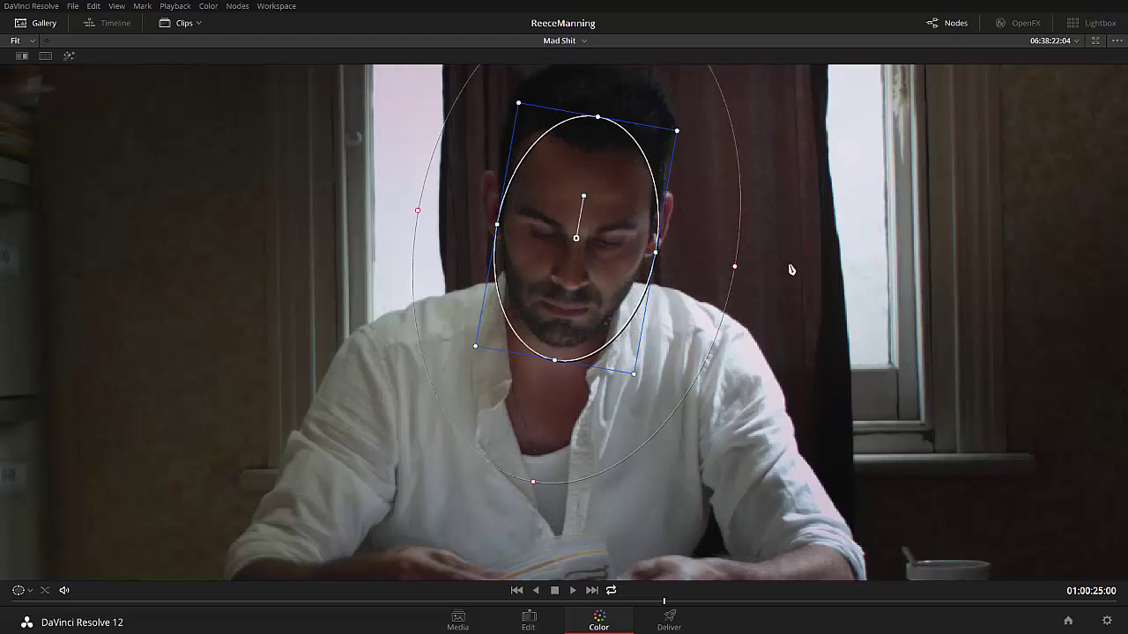
key("alt+f")
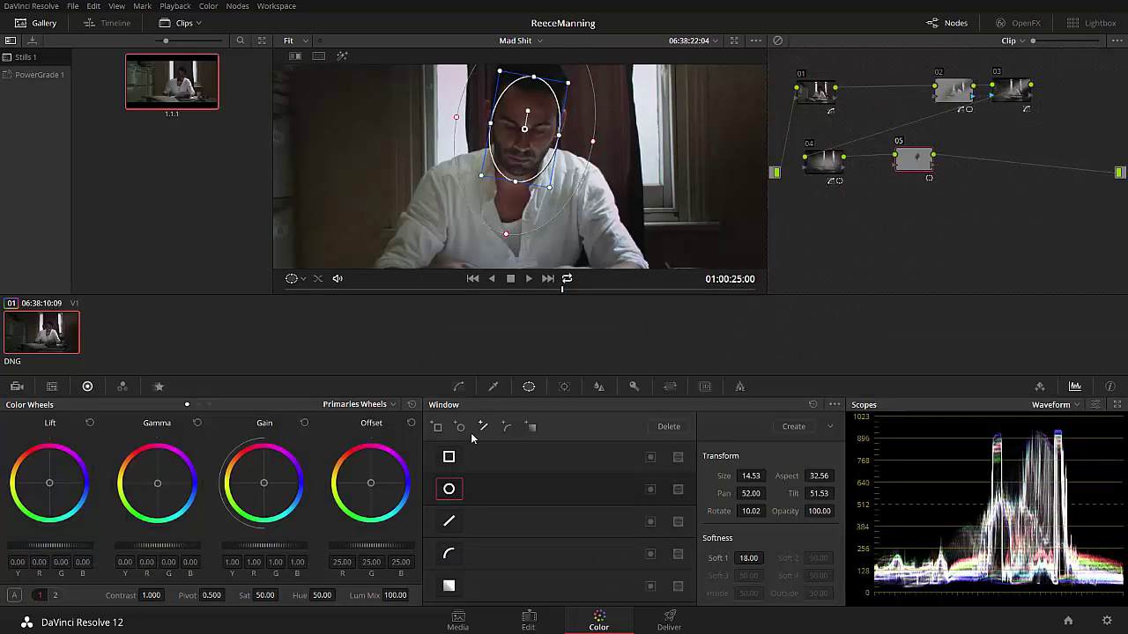
Run a forward track on the face window, stop it, and clear the track data.
left_click(564, 388)
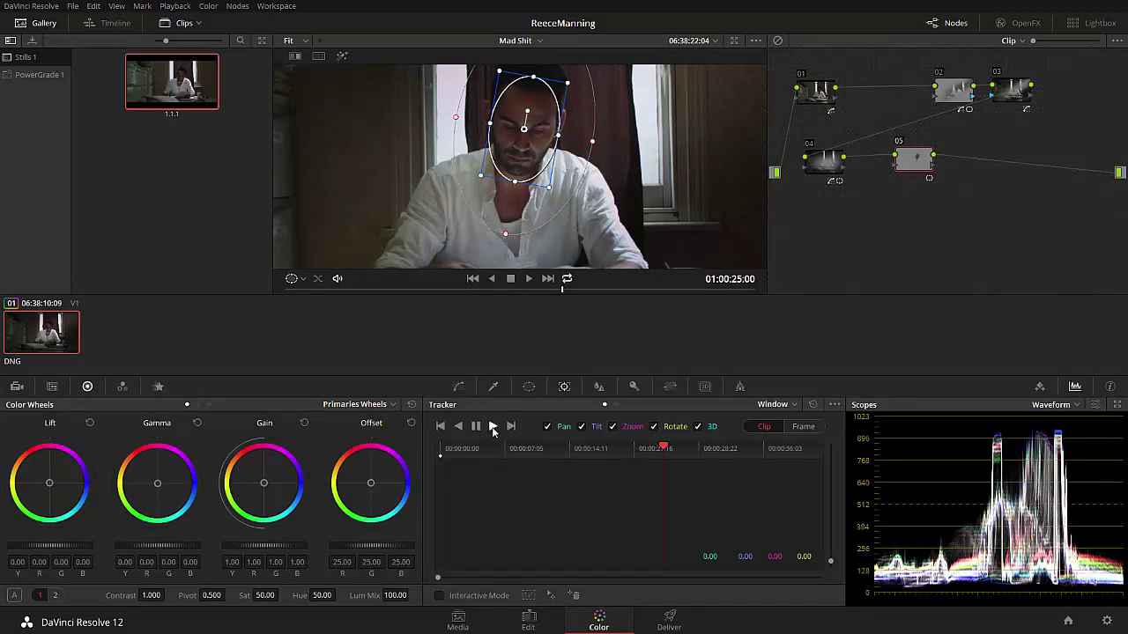
left_click(494, 427)
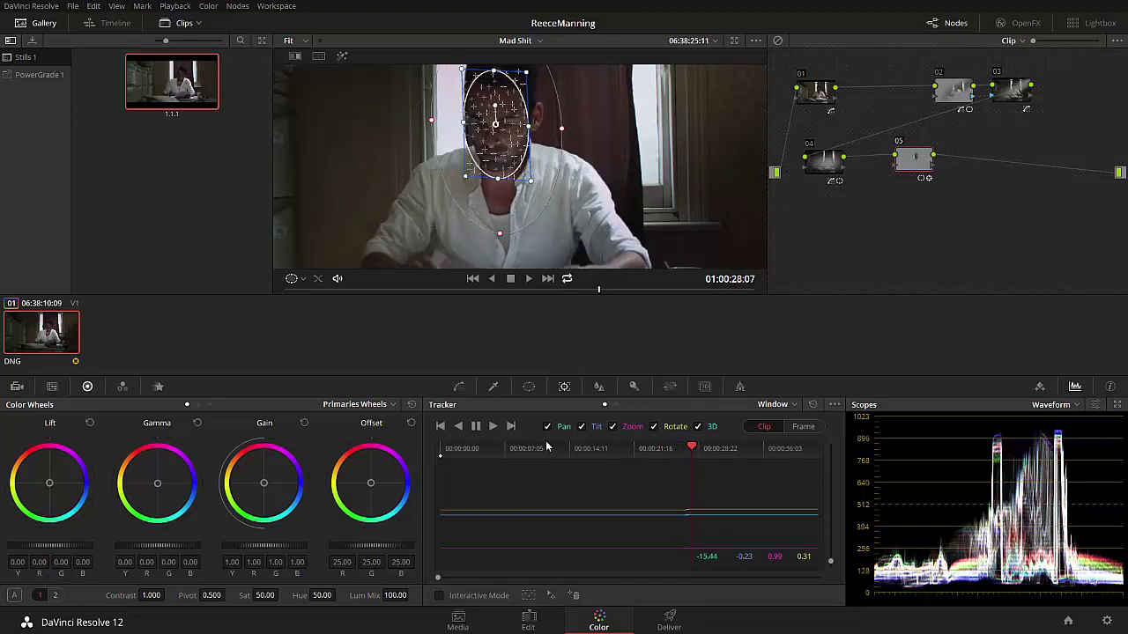
left_click(532, 196)
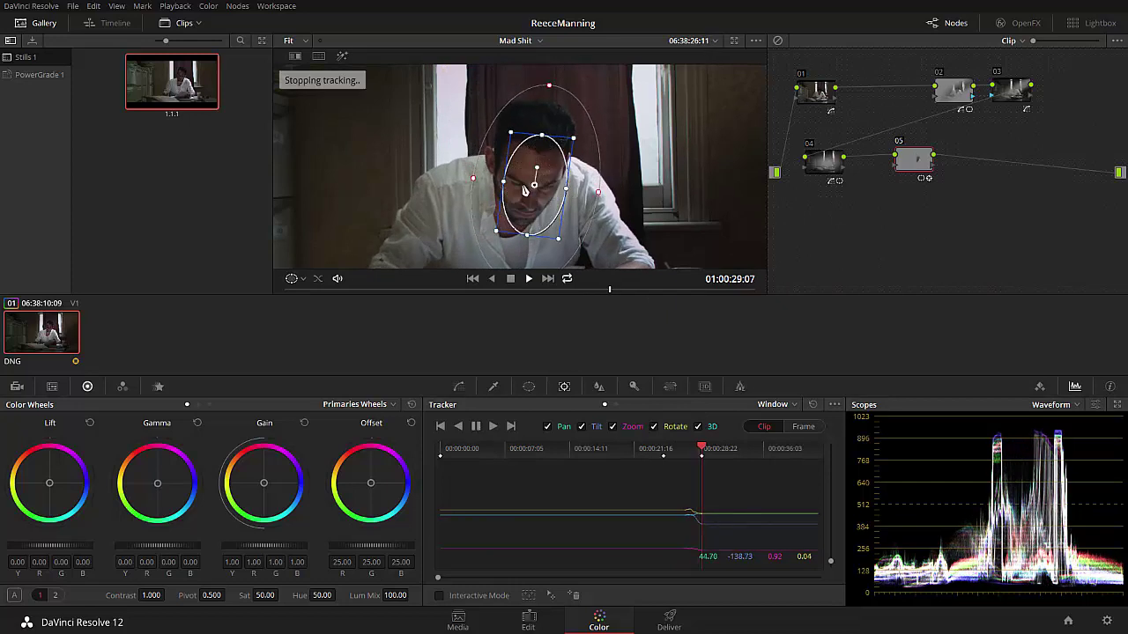
left_click(653, 426)
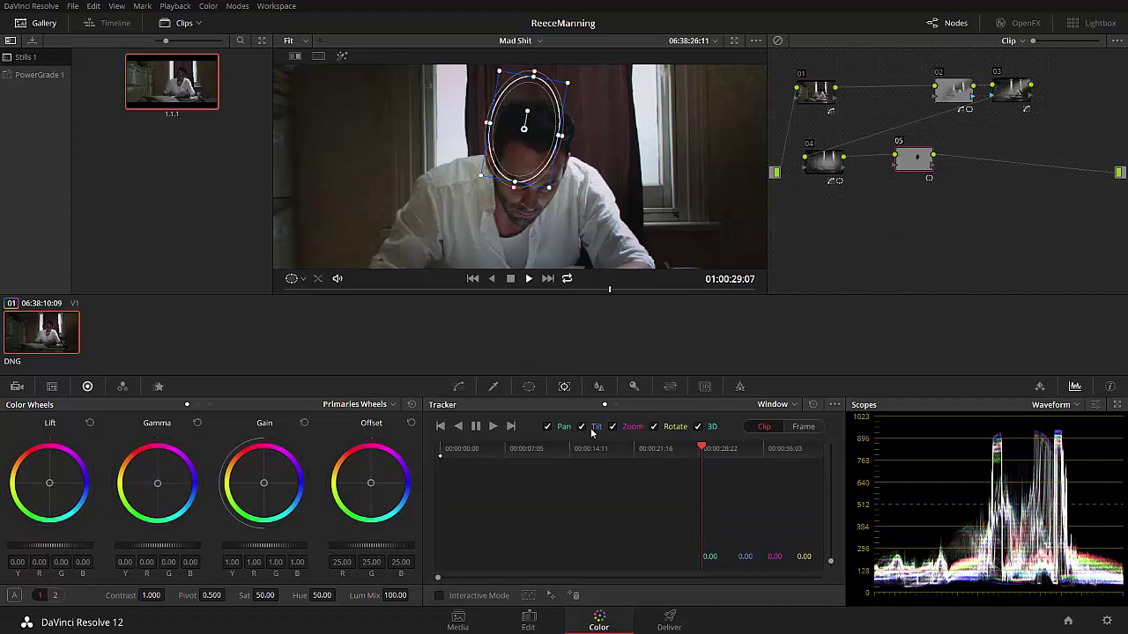
At 01:00:24:06, reshape the window into a flat oval lying over the man's eyes.
key("alt+f")
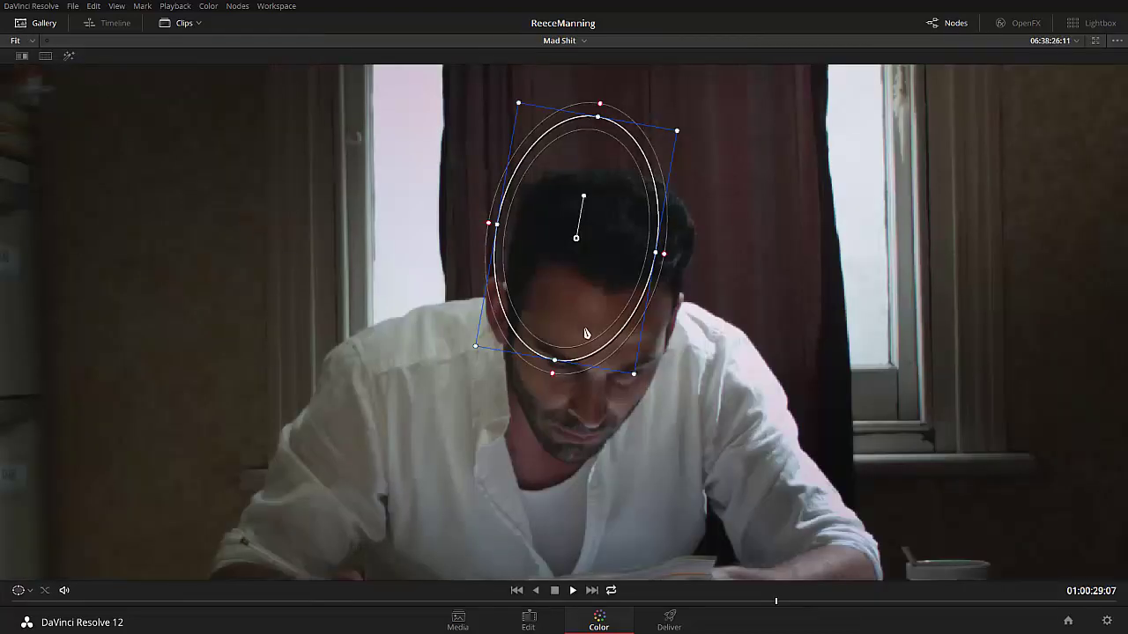
left_click_drag(724, 601, 644, 603)
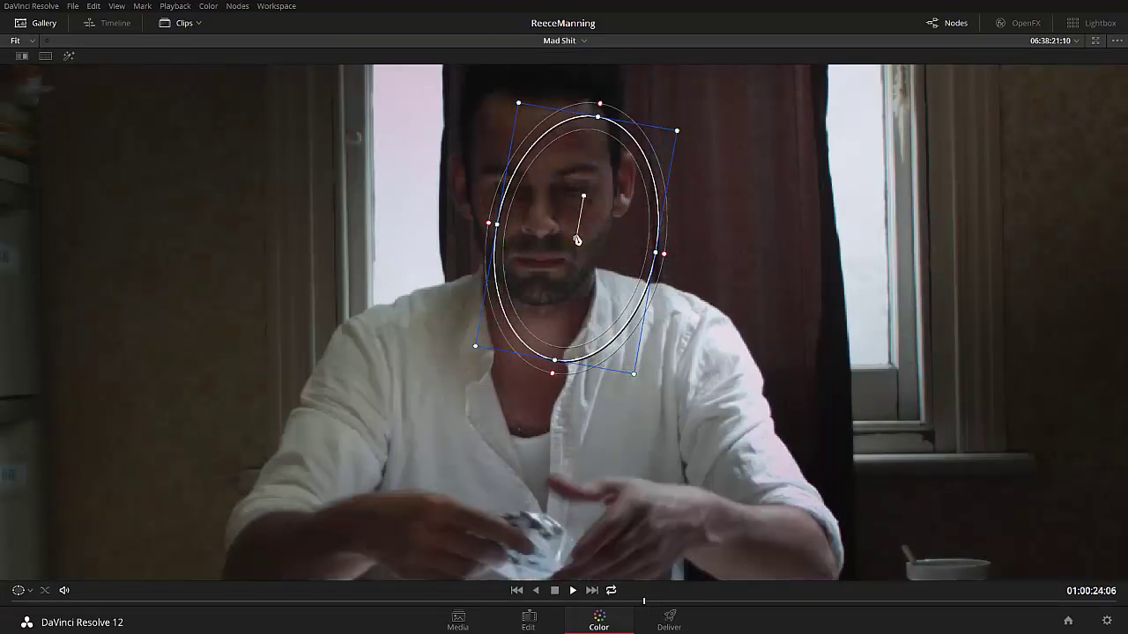
left_click_drag(576, 236, 541, 186)
left_click_drag(544, 142, 554, 165)
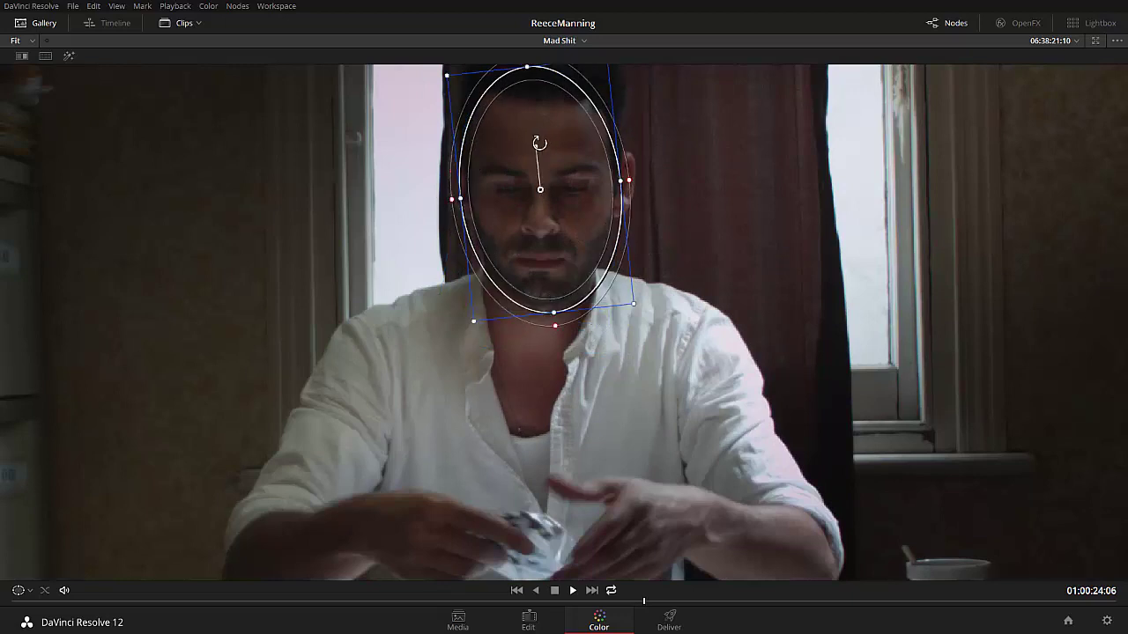
left_click_drag(555, 320, 545, 231)
left_click_drag(470, 206, 538, 181)
left_click_drag(544, 230, 611, 188)
key("alt+f")
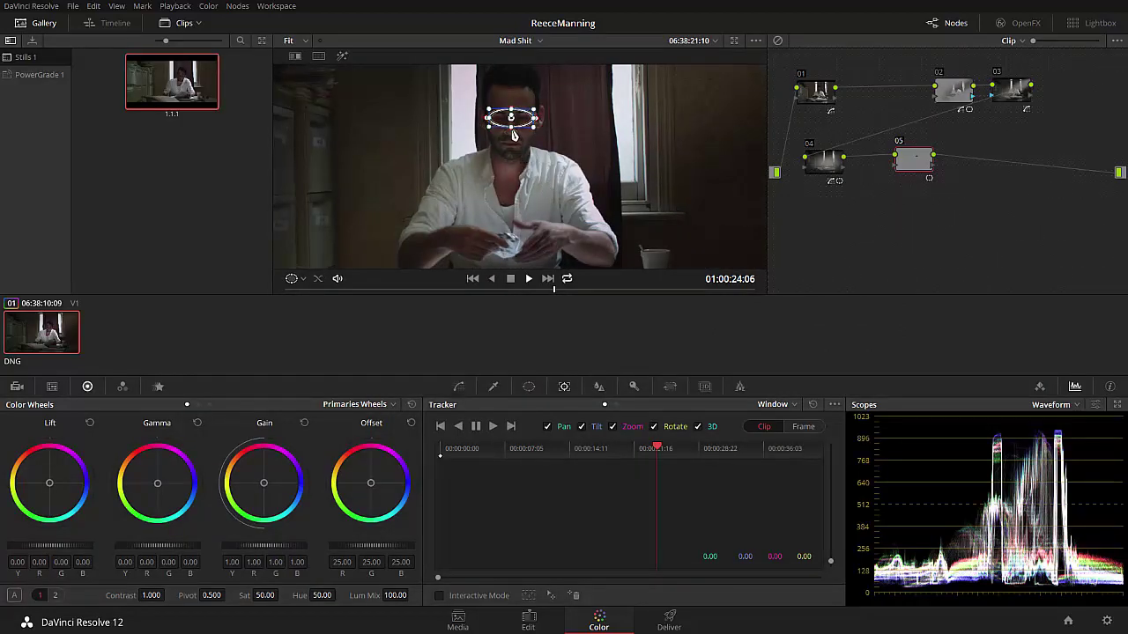
left_click_drag(511, 126, 511, 135)
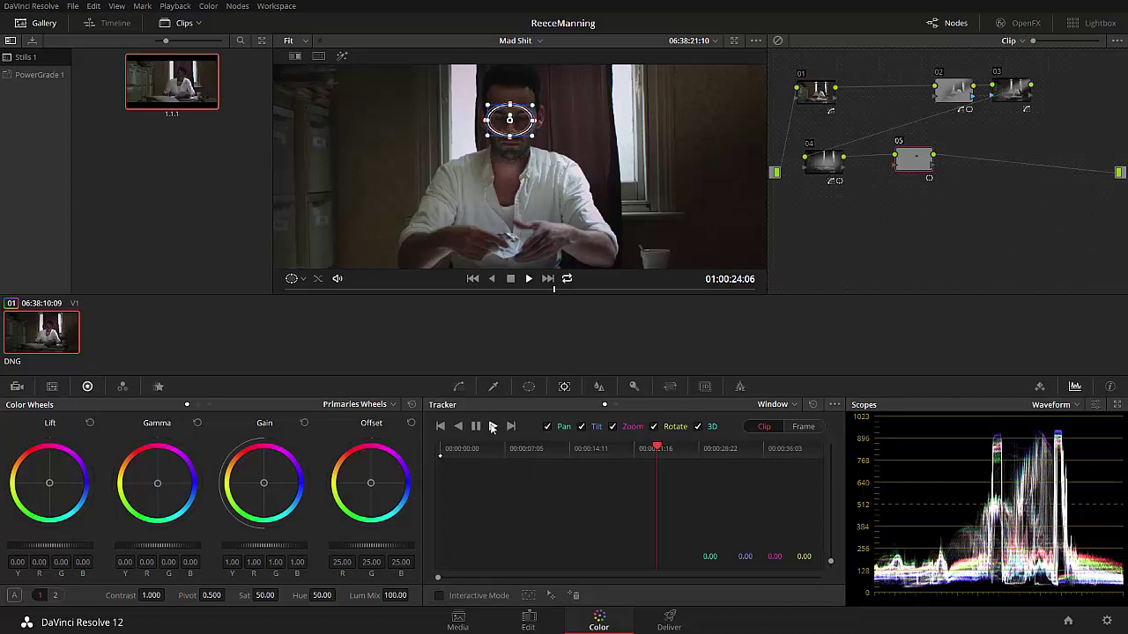
Track the eye window forward to the clip's end with Rotate off, then return to the start frame.
left_click(529, 388)
left_click(565, 387)
left_click(653, 426)
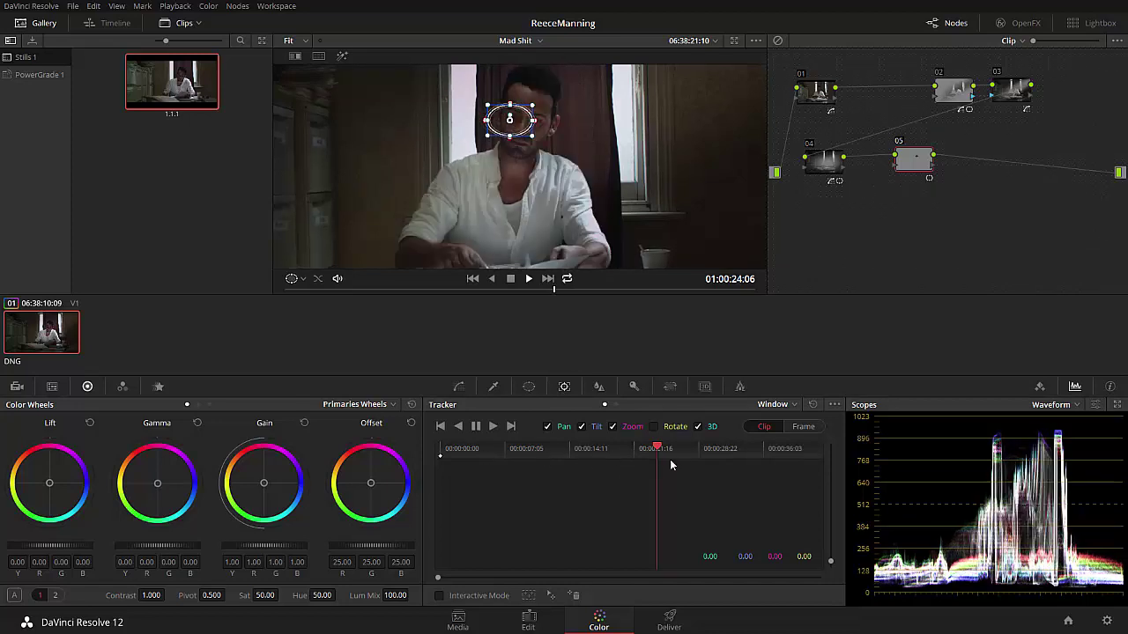
left_click(493, 427)
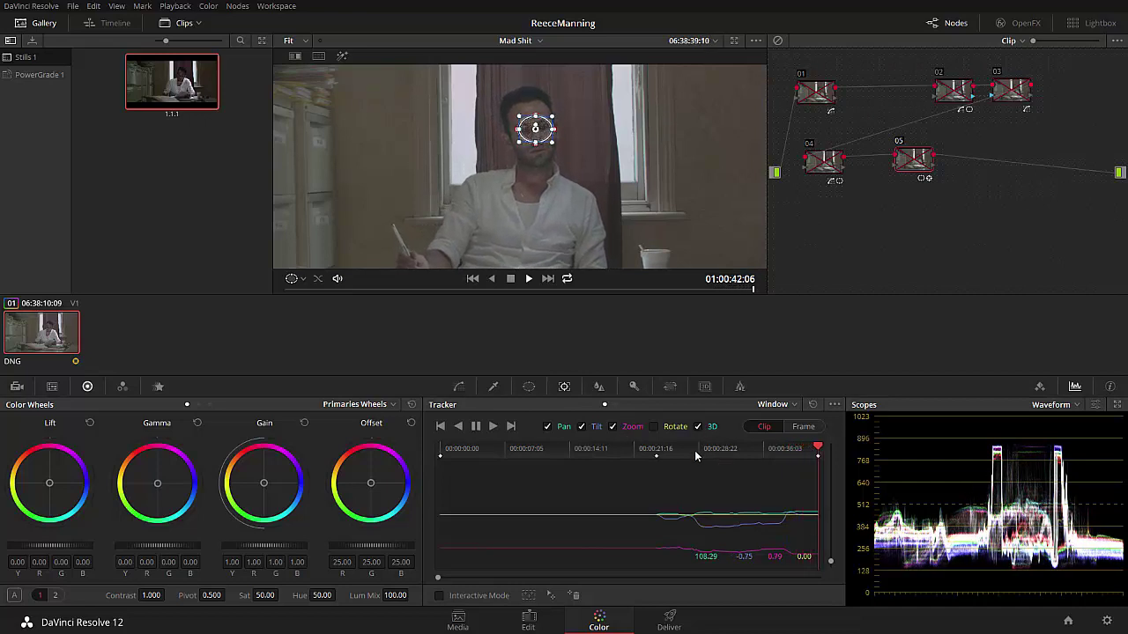
left_click(659, 451)
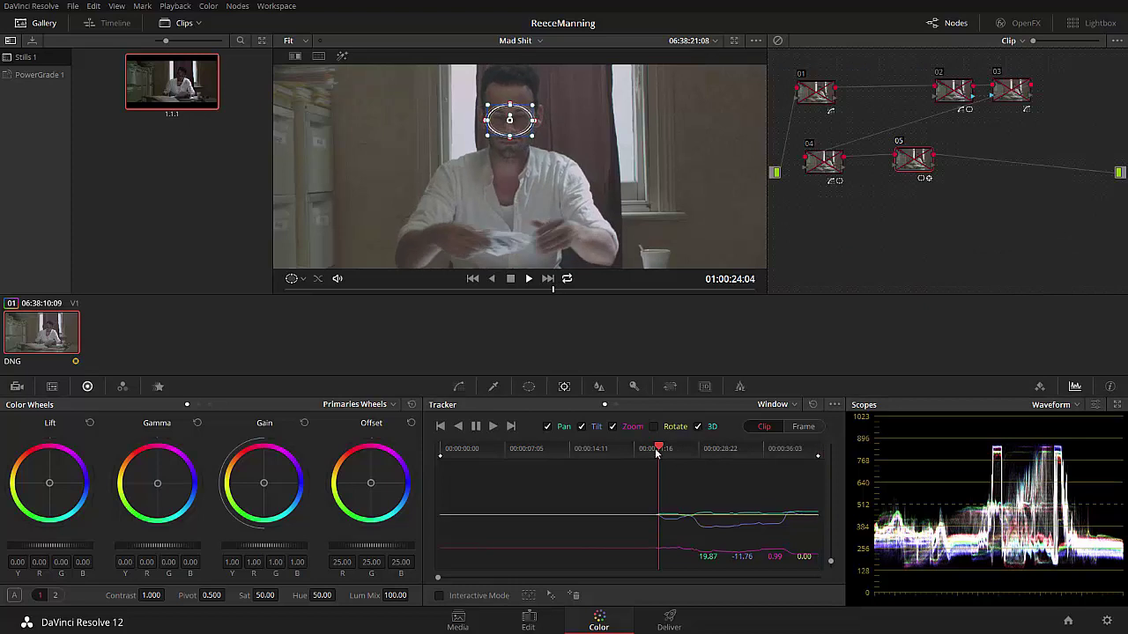
left_click_drag(656, 453, 655, 452)
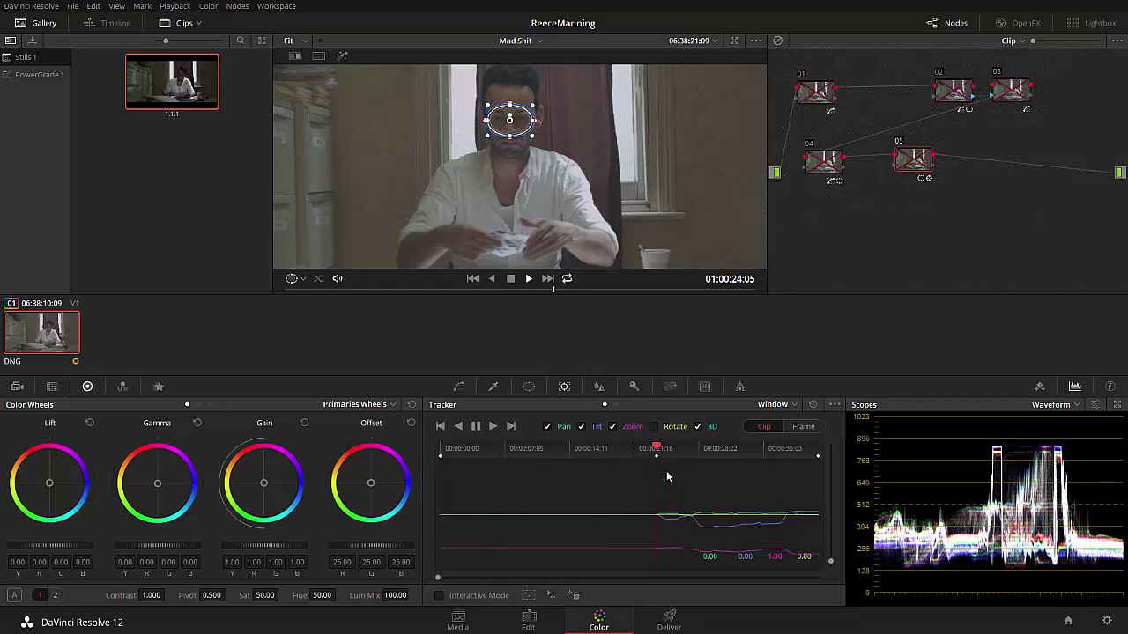
Review the forward track, then reverse-track the eye window from 01:00:24 back to about 01:00:20.
key("space")
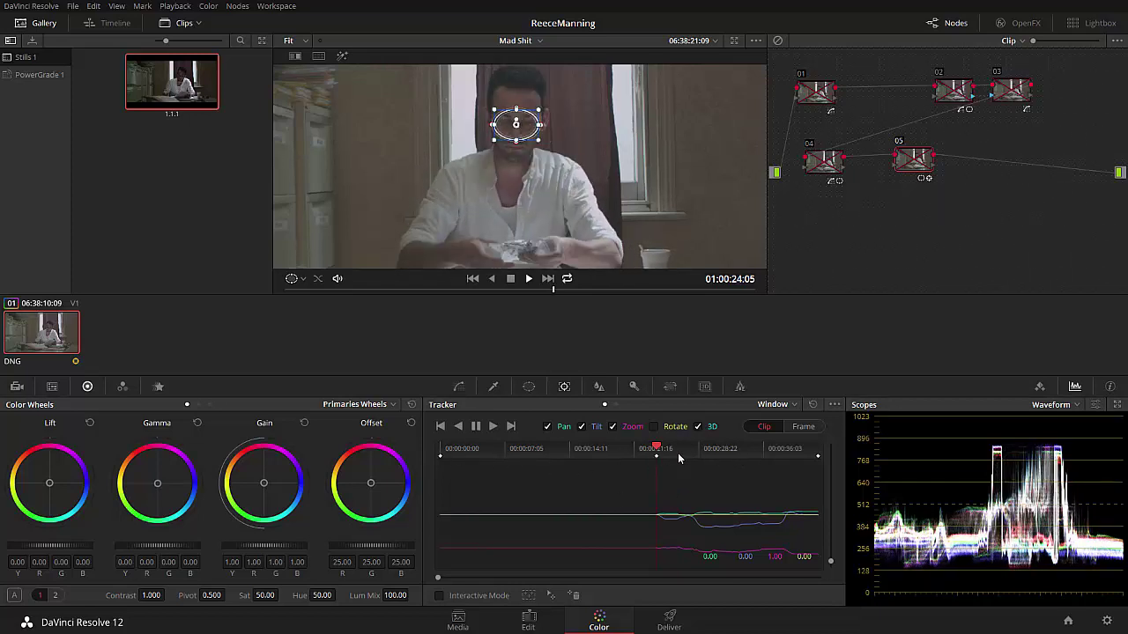
left_click_drag(697, 452, 656, 452)
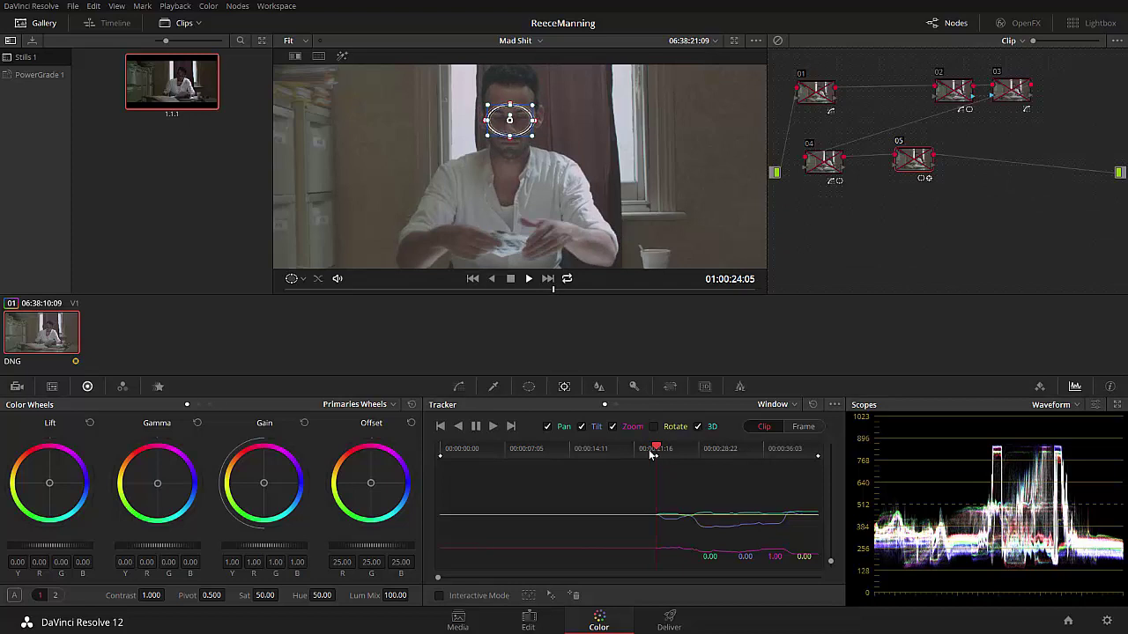
left_click(459, 426)
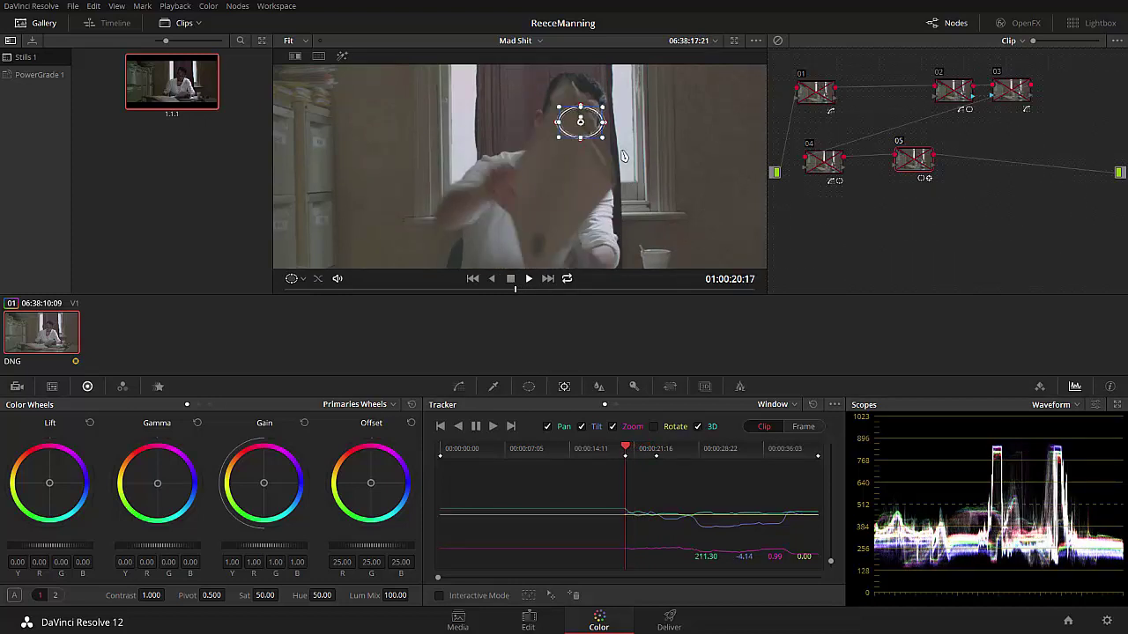
left_click_drag(630, 449, 627, 450)
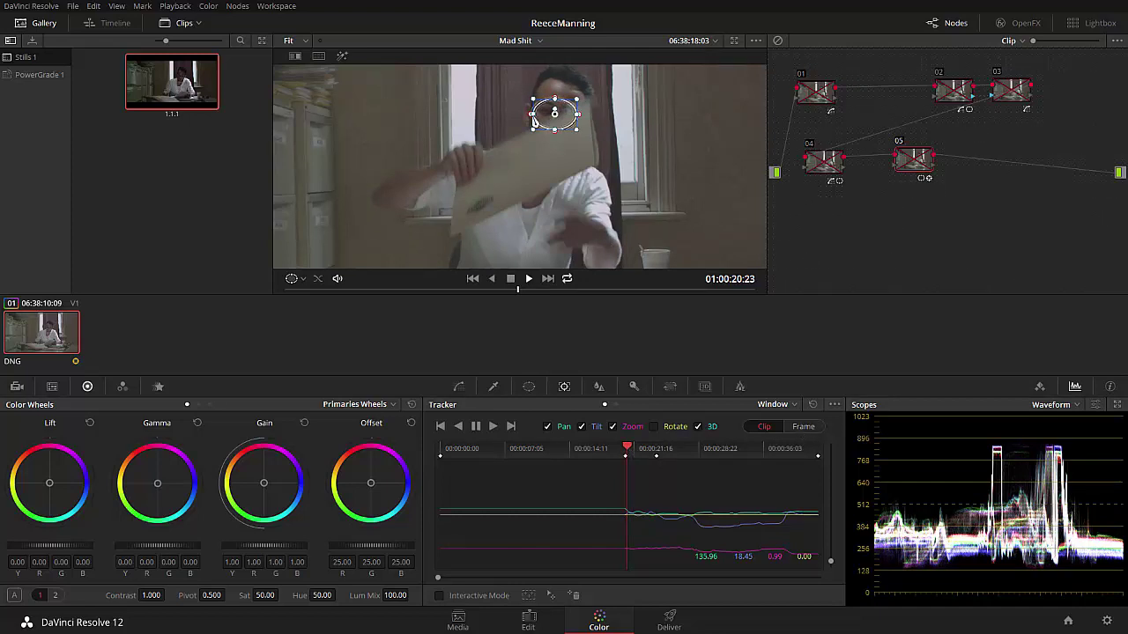
Reposition the window in Frame mode on the slipped frame, then reverse-track in Clip mode to 01:00:05.
left_click(804, 427)
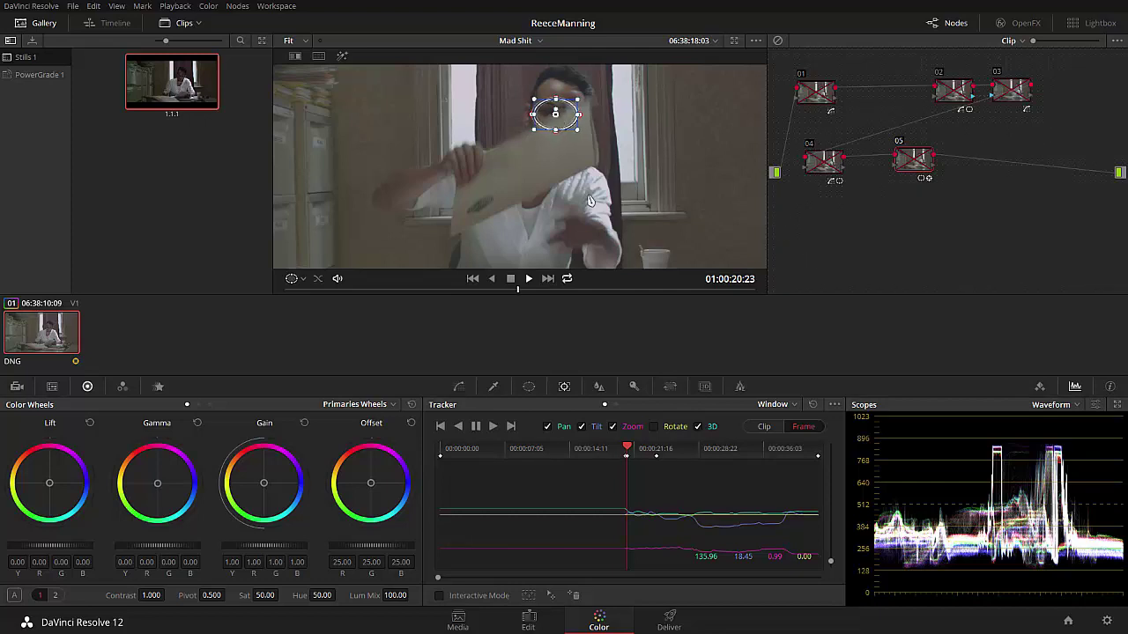
left_click_drag(630, 450, 626, 450)
key("Right")
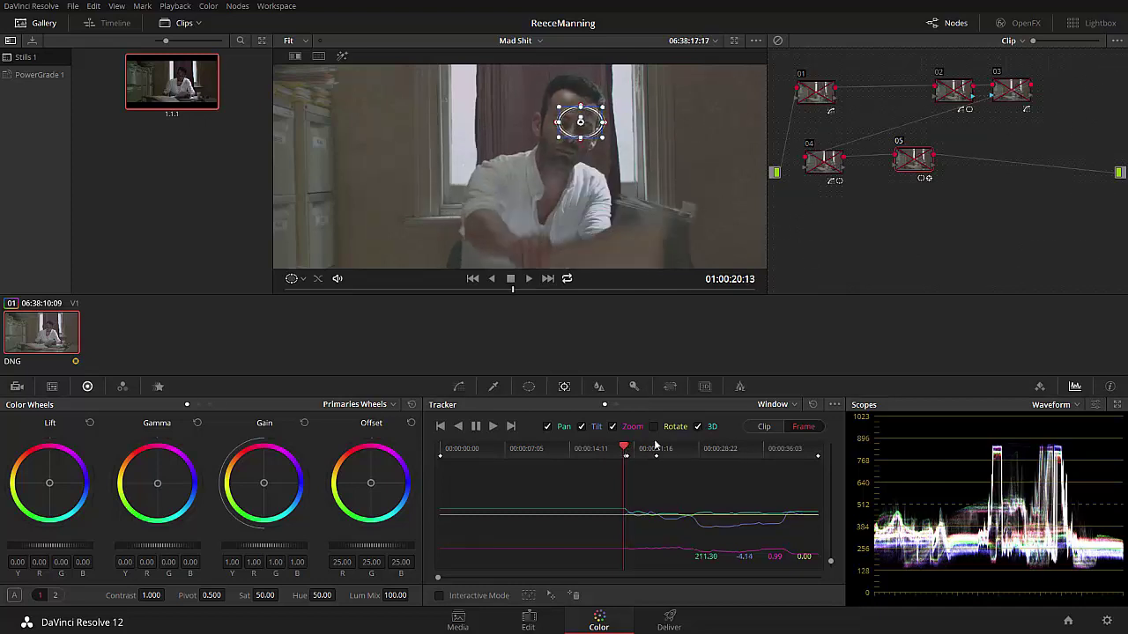
key("Right")
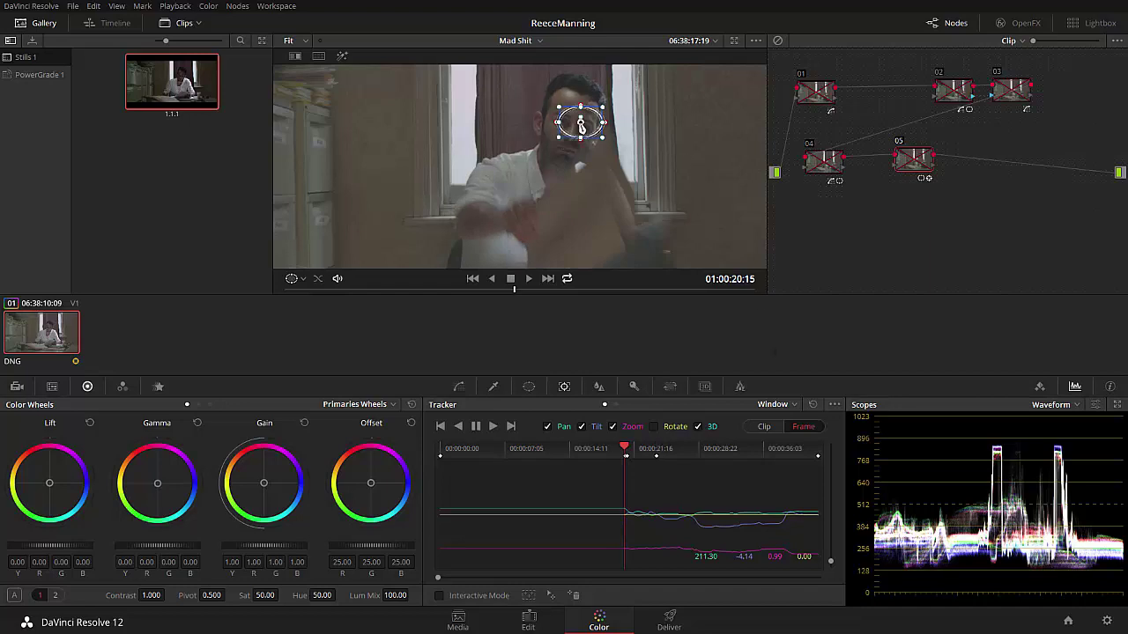
left_click_drag(580, 126, 578, 118)
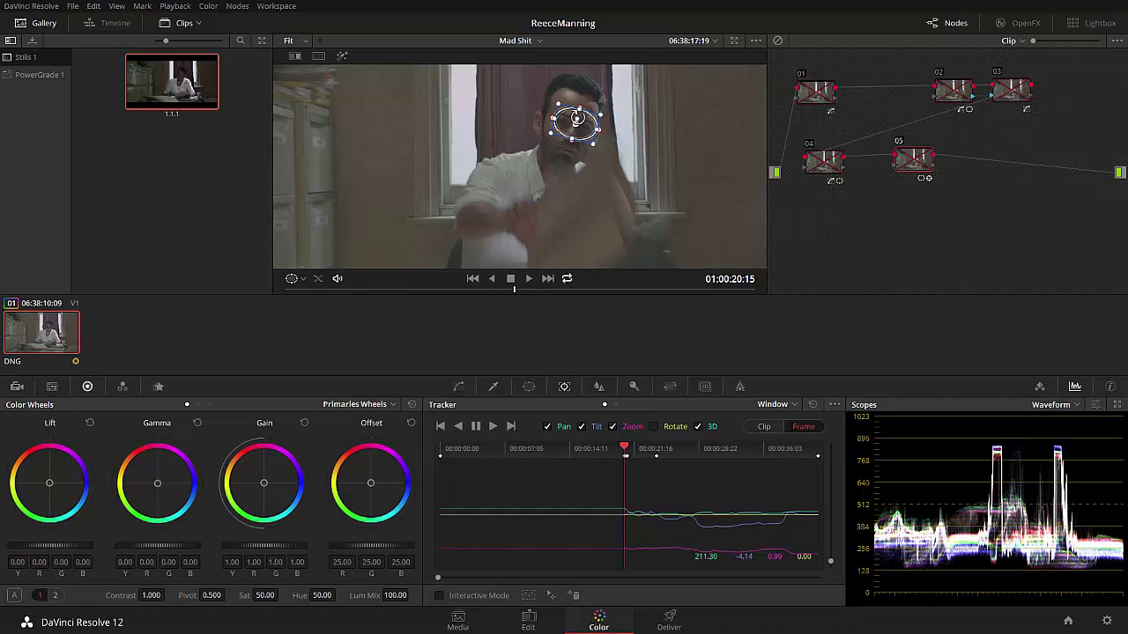
left_click(765, 428)
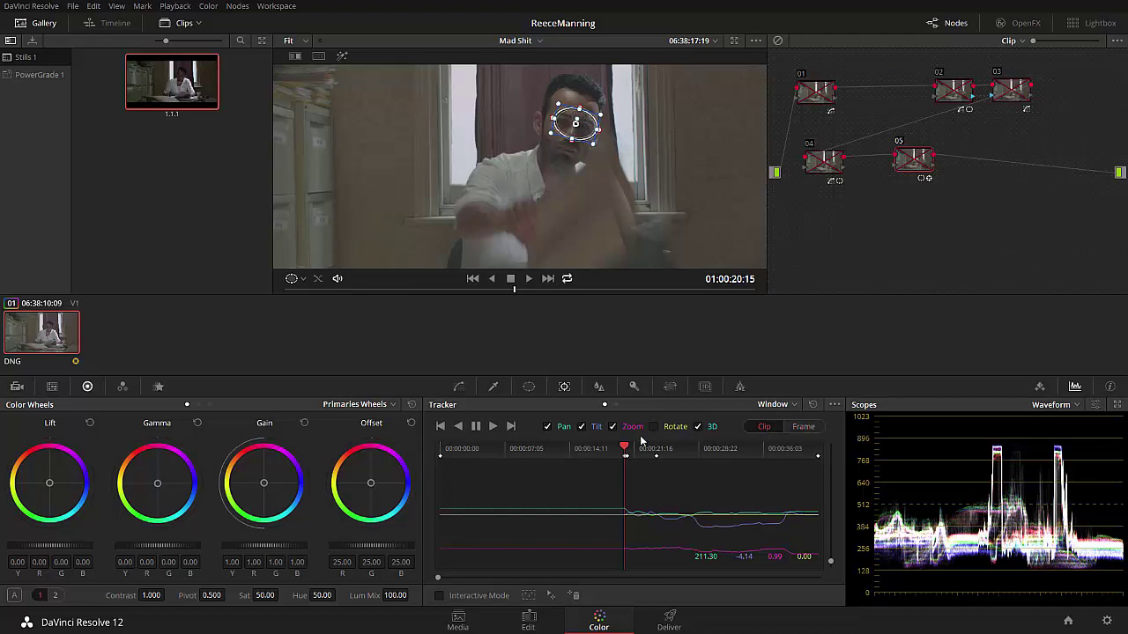
left_click(458, 426)
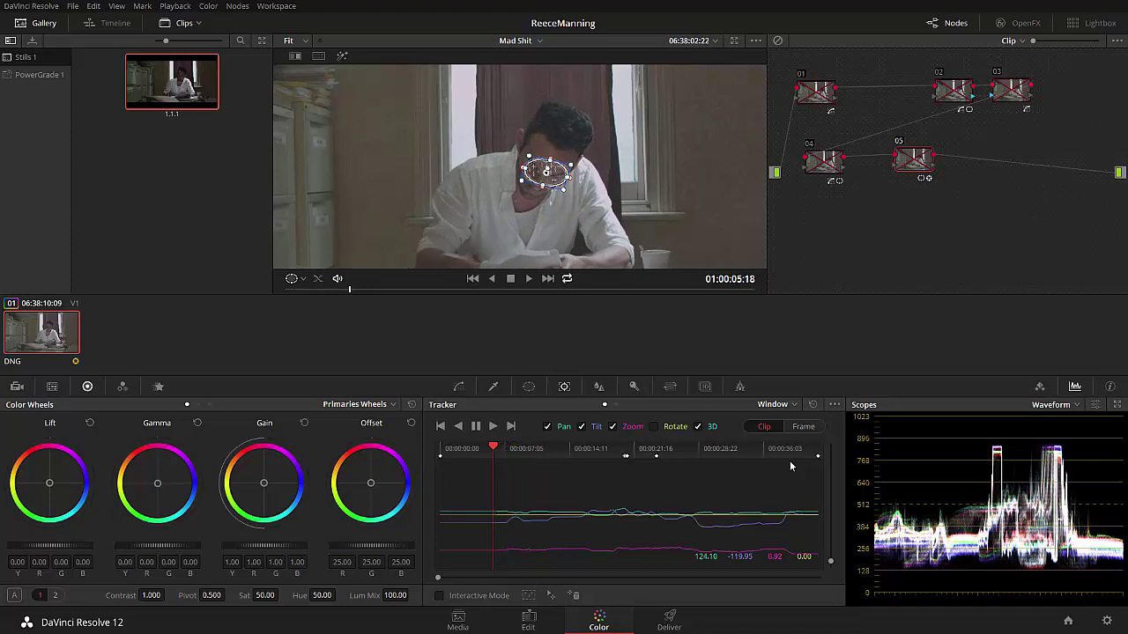
key("alt+Tab")
key("Tab")
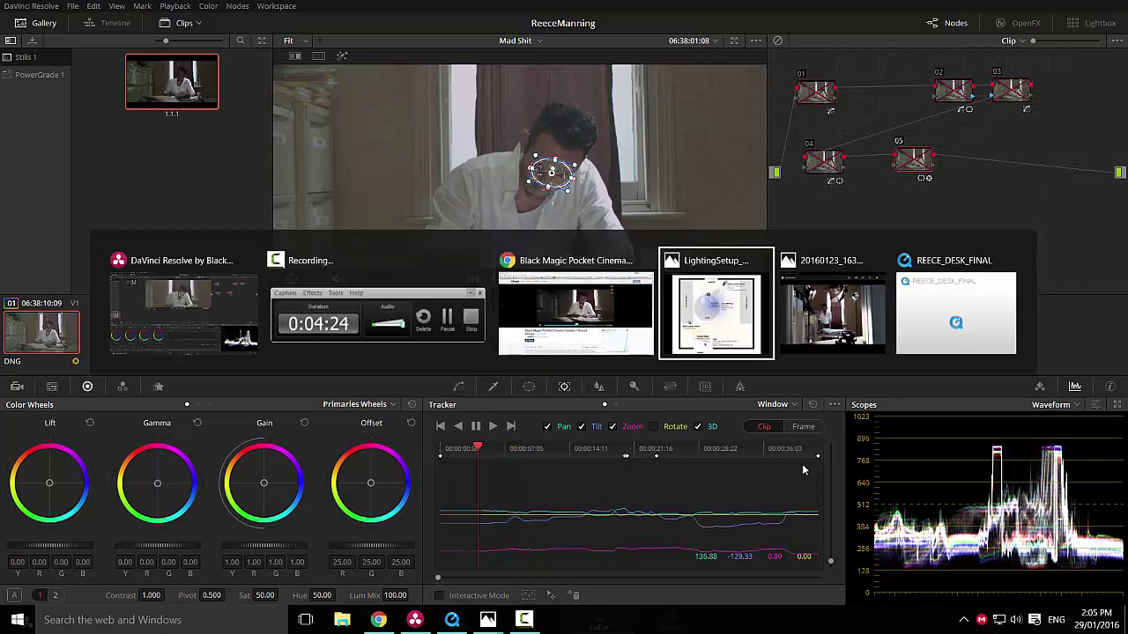
key("Tab")
key("alt+Tab")
key("Tab")
key("Tab")
key("Tab")
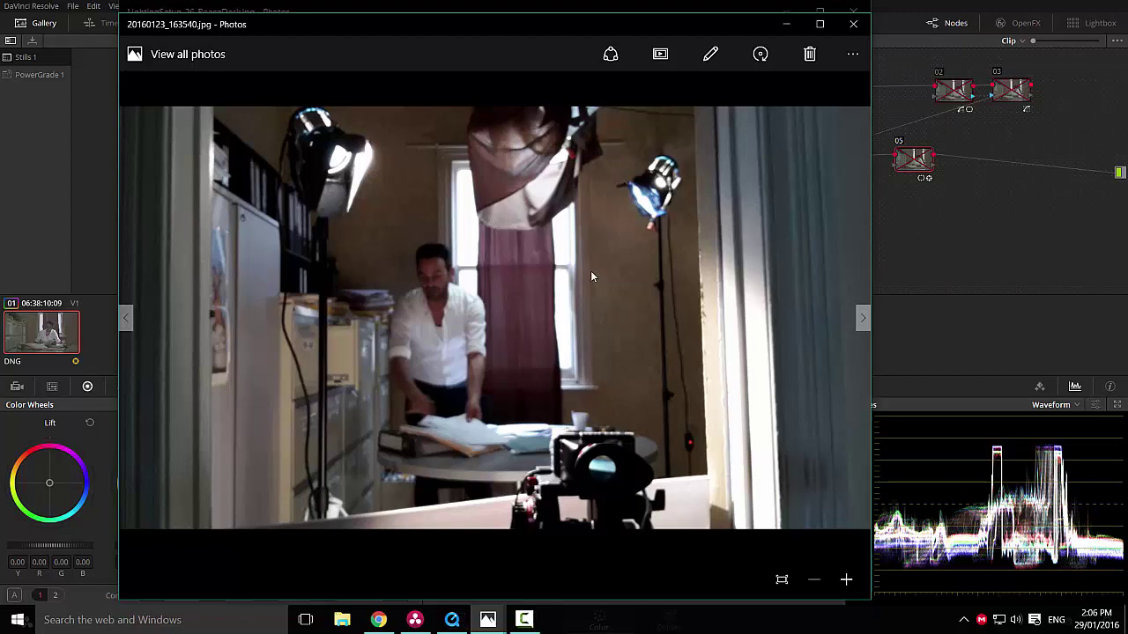
left_click(491, 621)
left_click(432, 555)
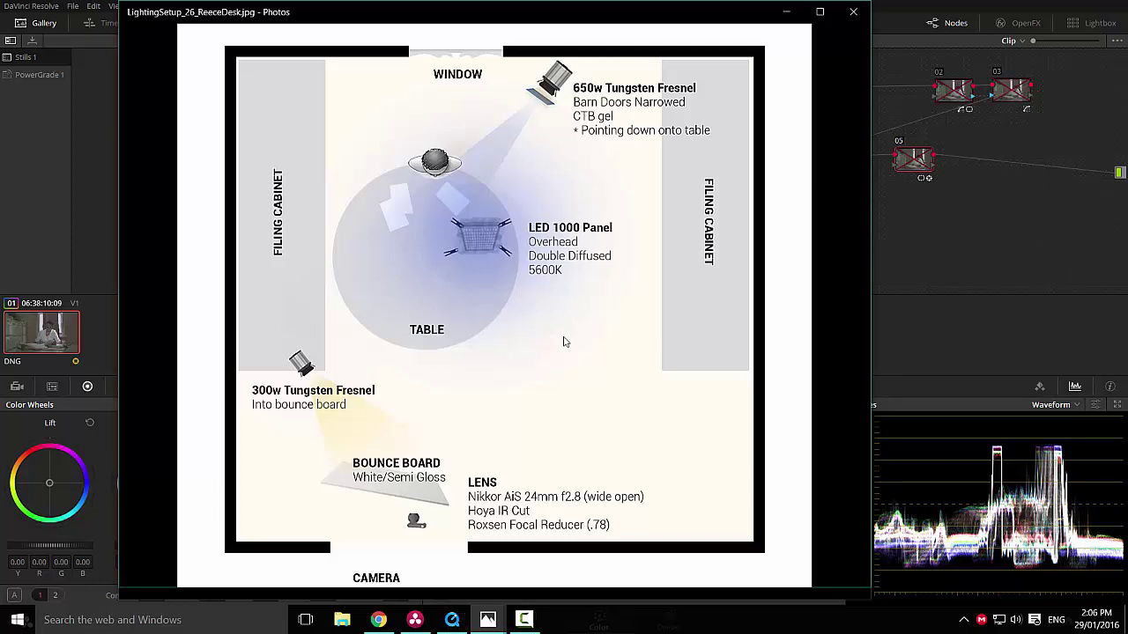
key("Right")
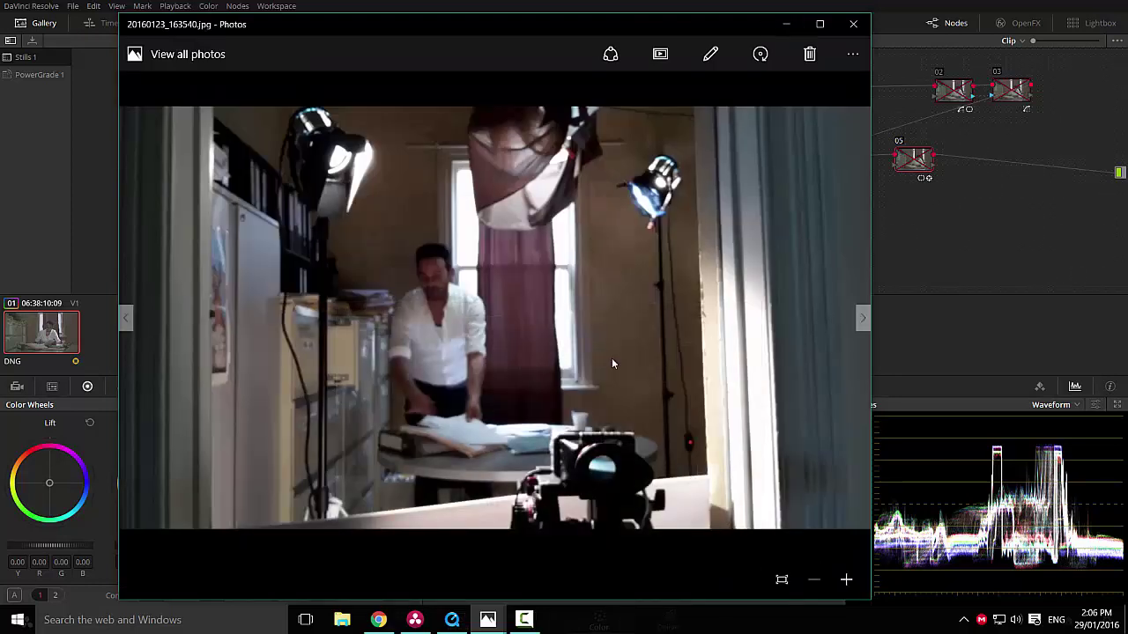
left_click(776, 30)
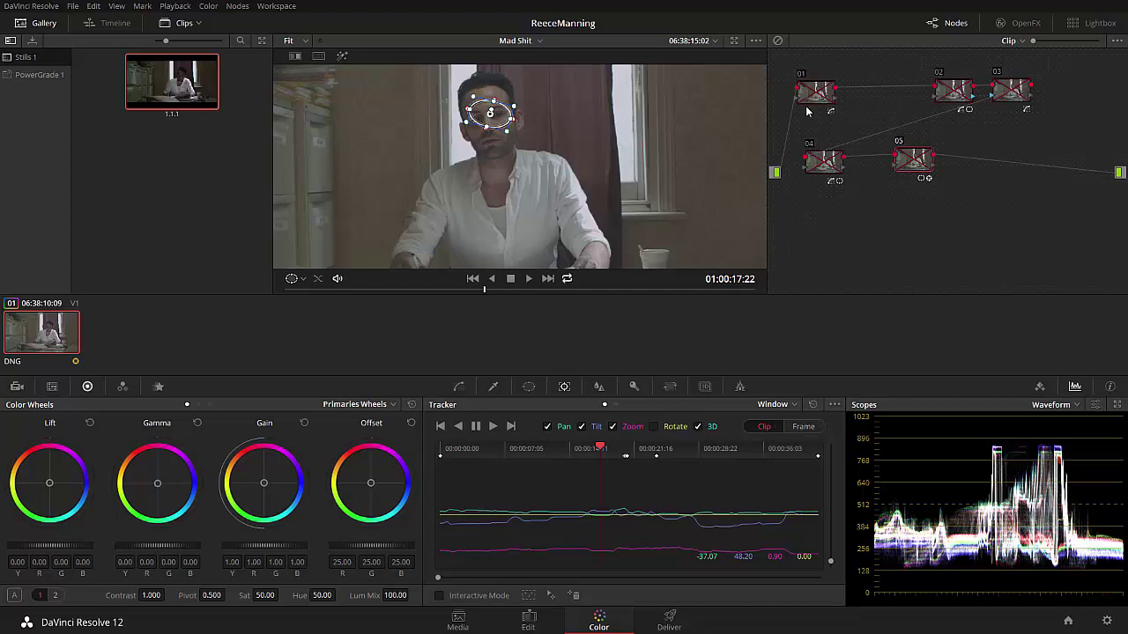
Widen the oval's soft outer edge and reshape it into a smaller upright circle following the face.
left_click_drag(494, 103, 497, 89)
key("alt+f")
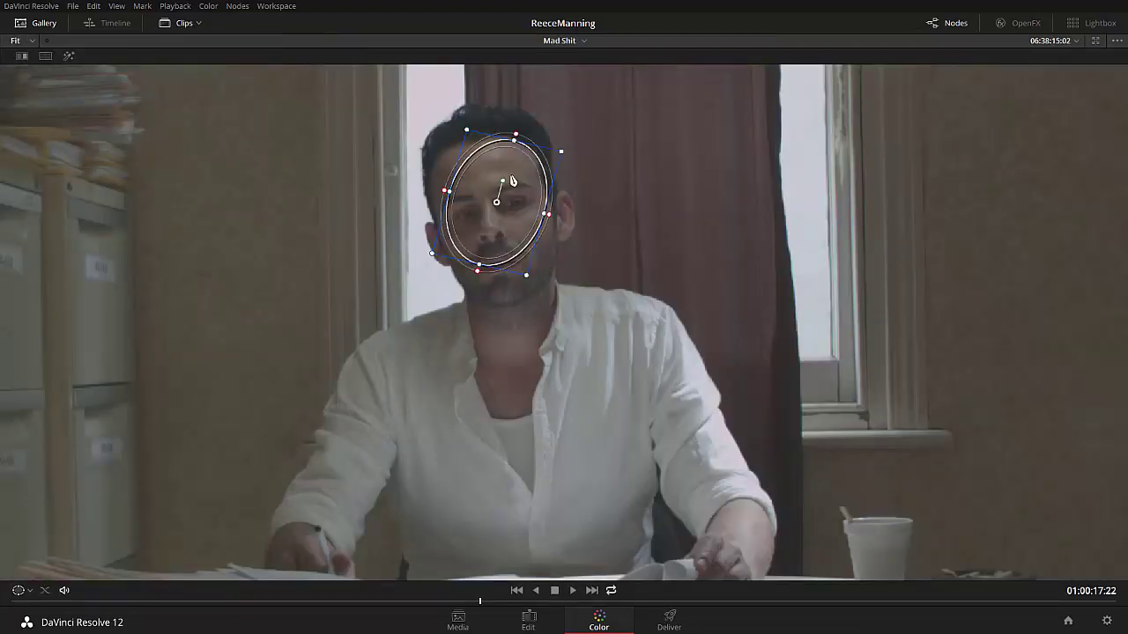
left_click_drag(516, 138, 518, 68)
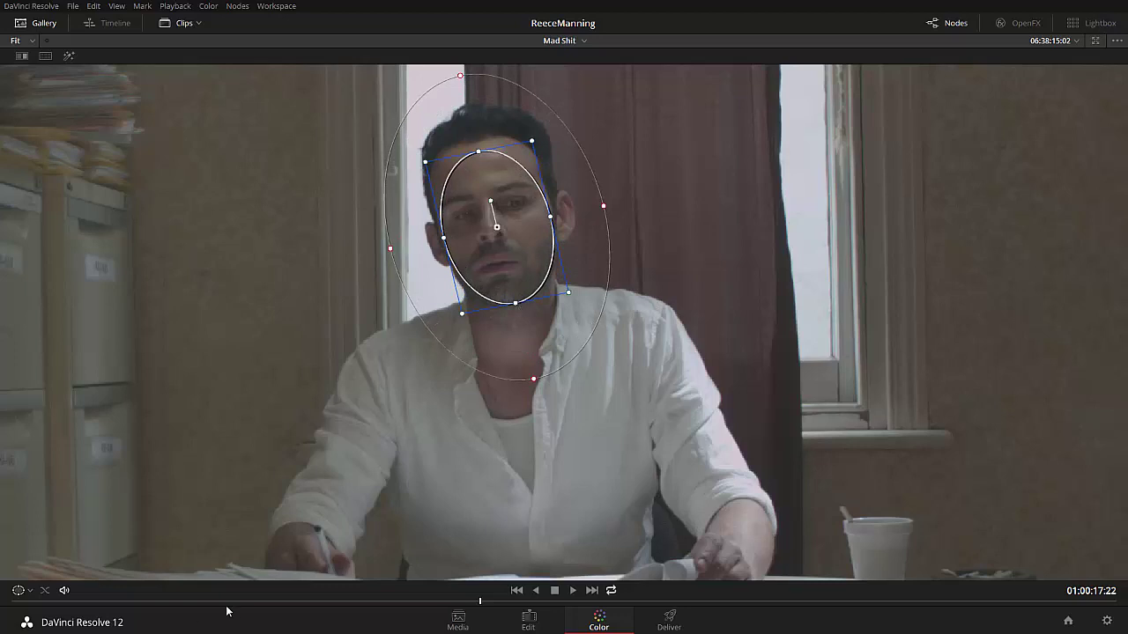
left_click_drag(240, 604, 217, 541)
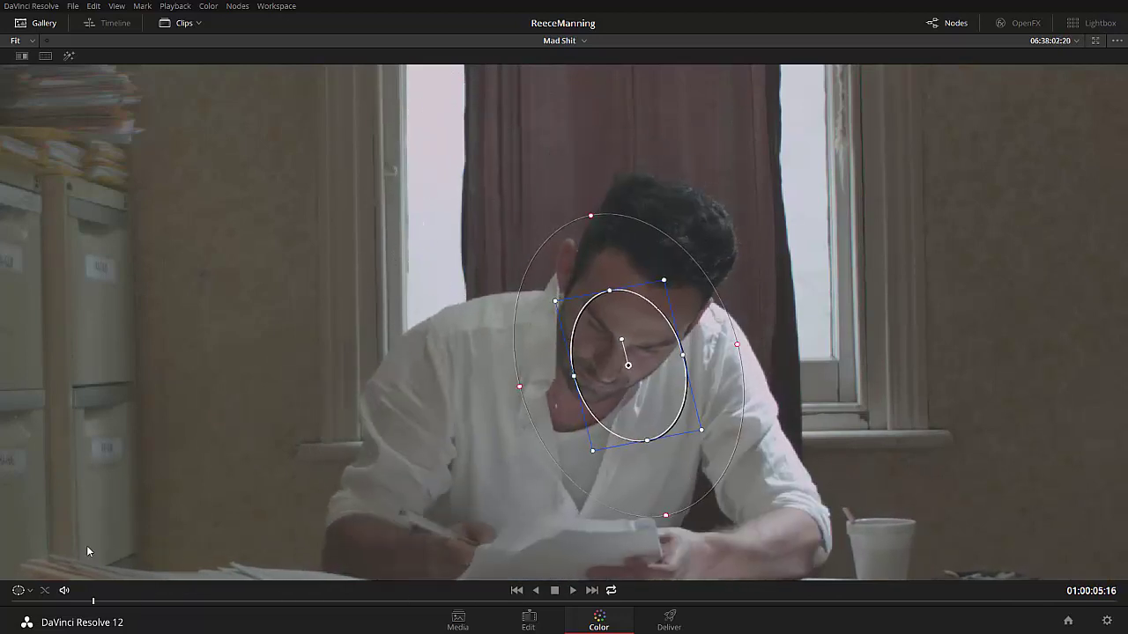
left_click_drag(624, 366, 614, 346)
left_click_drag(633, 419, 627, 399)
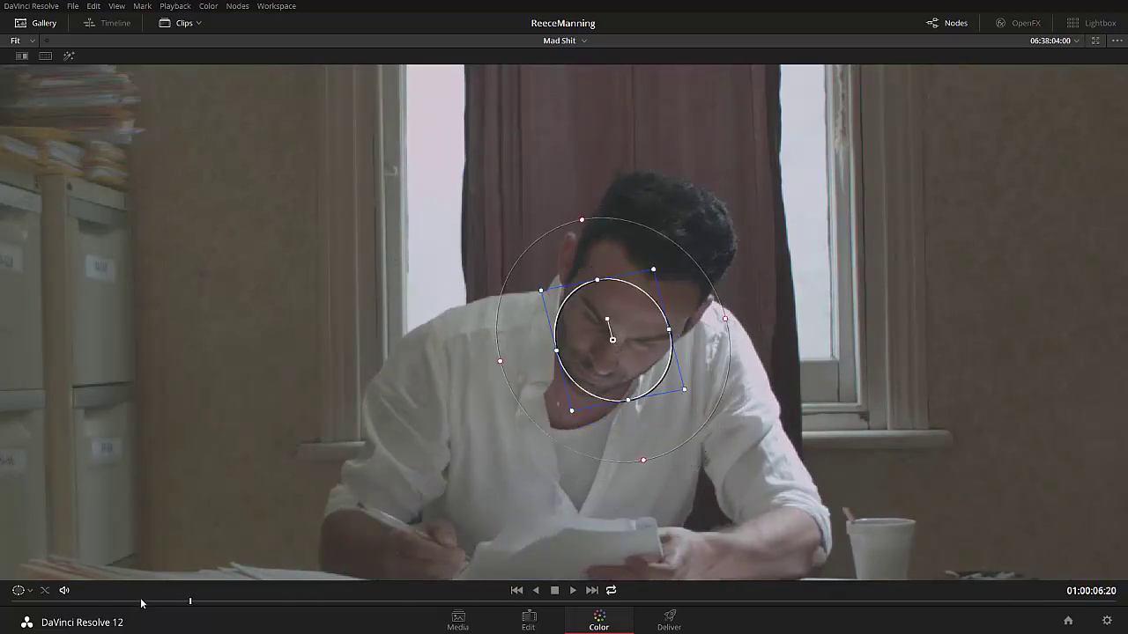
left_click_drag(189, 603, 969, 549)
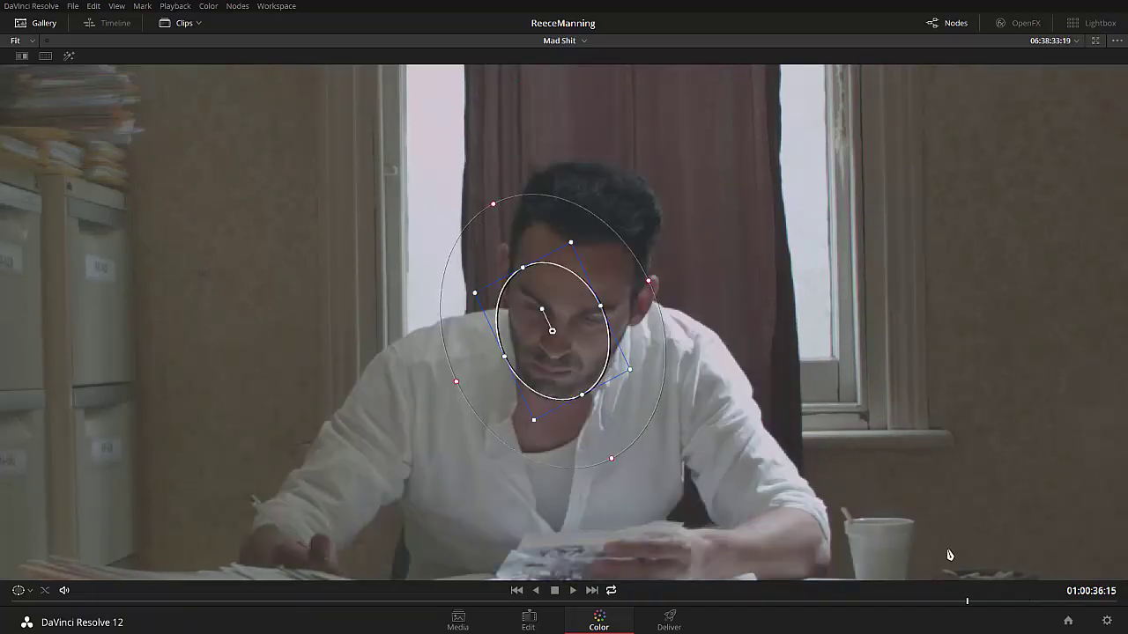
key("alt+f")
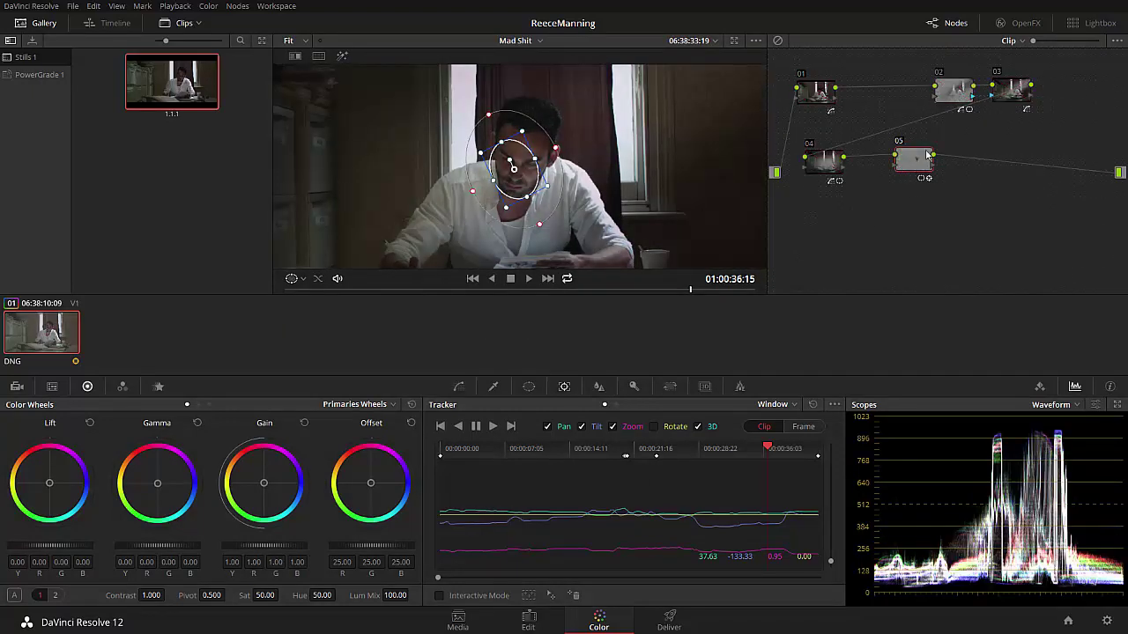
Raise a point on node 05's curve to brighten the face inside the window.
left_click_drag(915, 163, 925, 179)
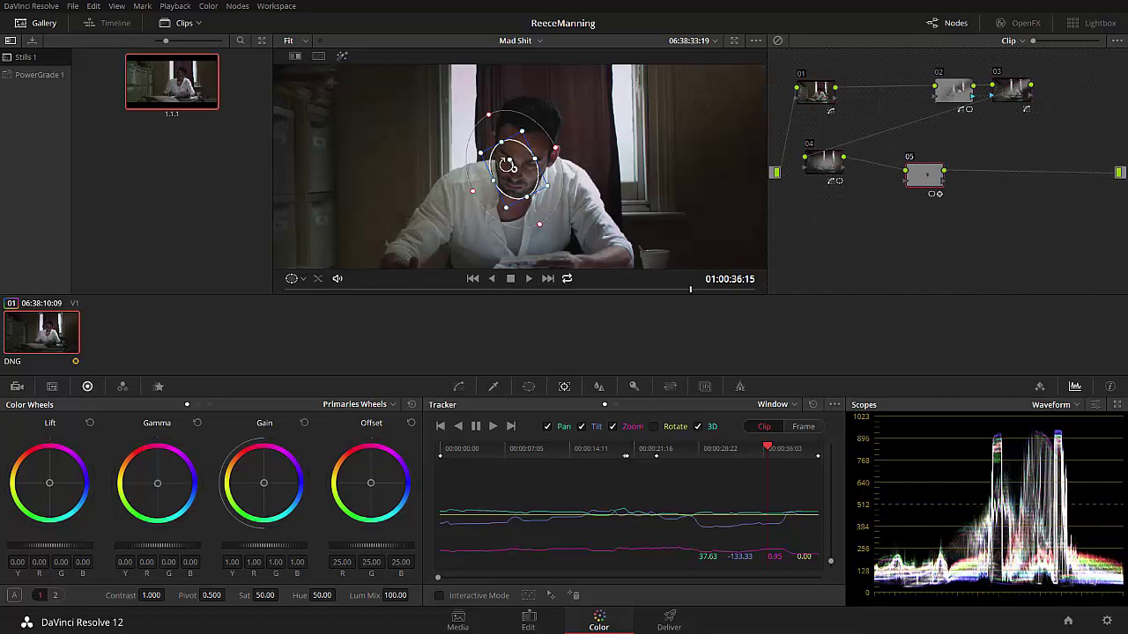
left_click(458, 386)
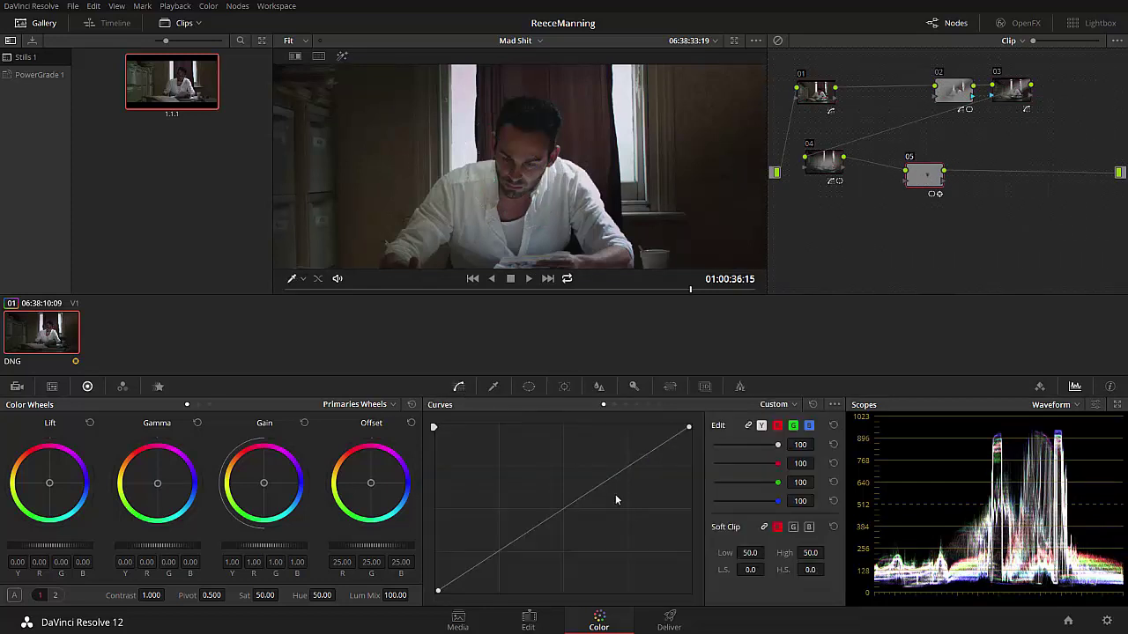
left_click_drag(602, 483, 595, 451)
Re-set the circle window's feathered edge, leaving size 12.01 and softness 18.
left_click(529, 388)
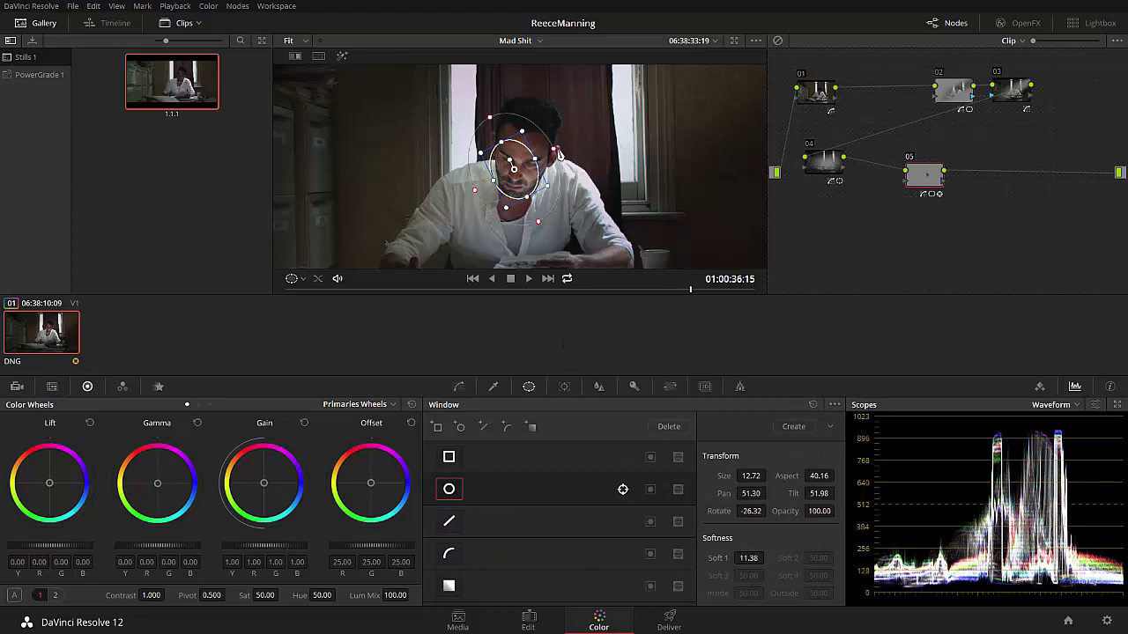
left_click_drag(559, 156, 547, 190)
left_click(459, 387)
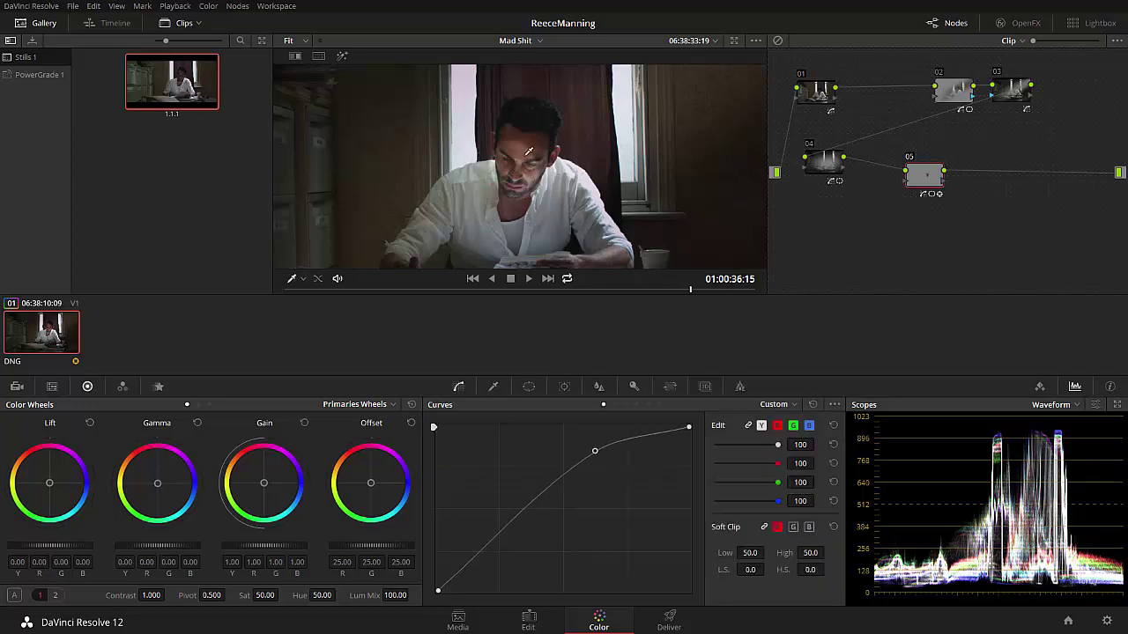
left_click(529, 387)
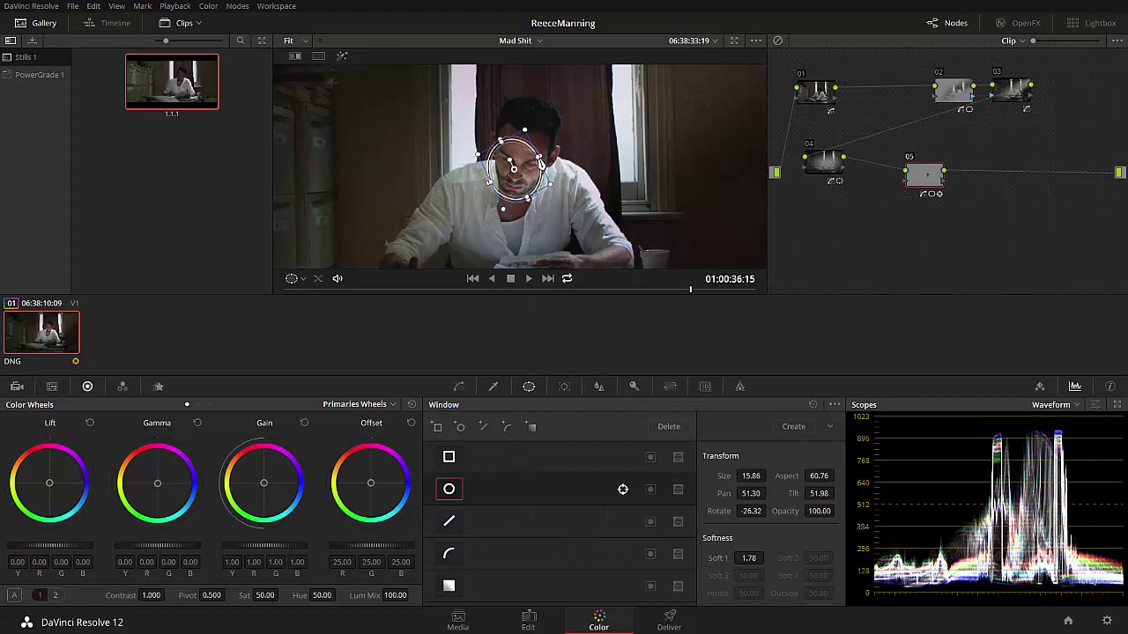
key("alt+f")
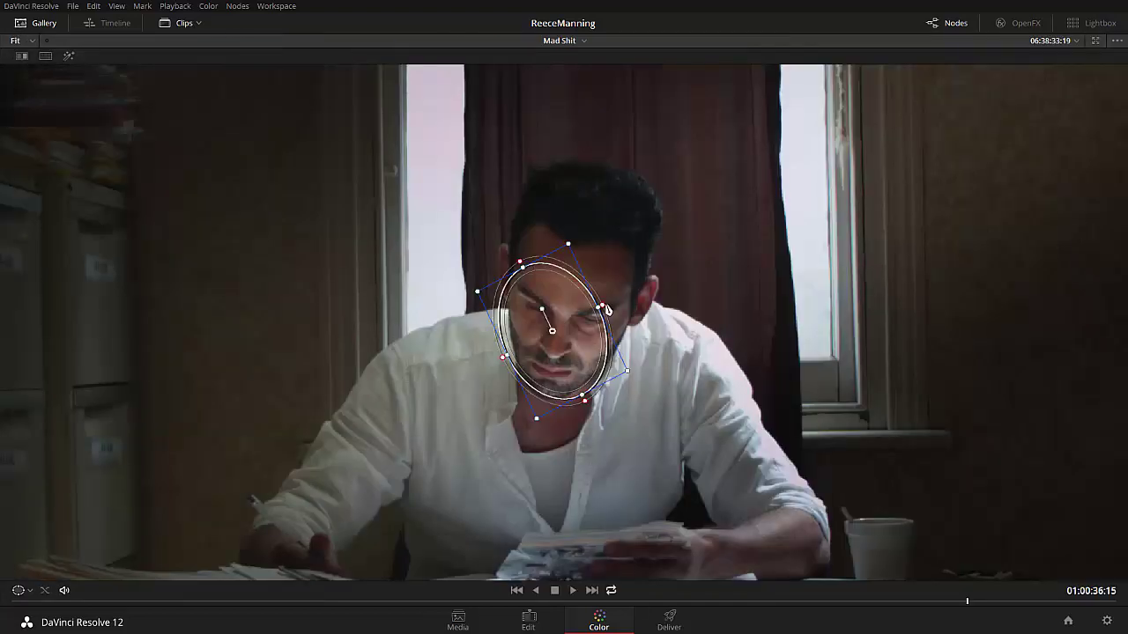
left_click_drag(607, 309, 647, 285)
key("alt+f")
left_click(458, 386)
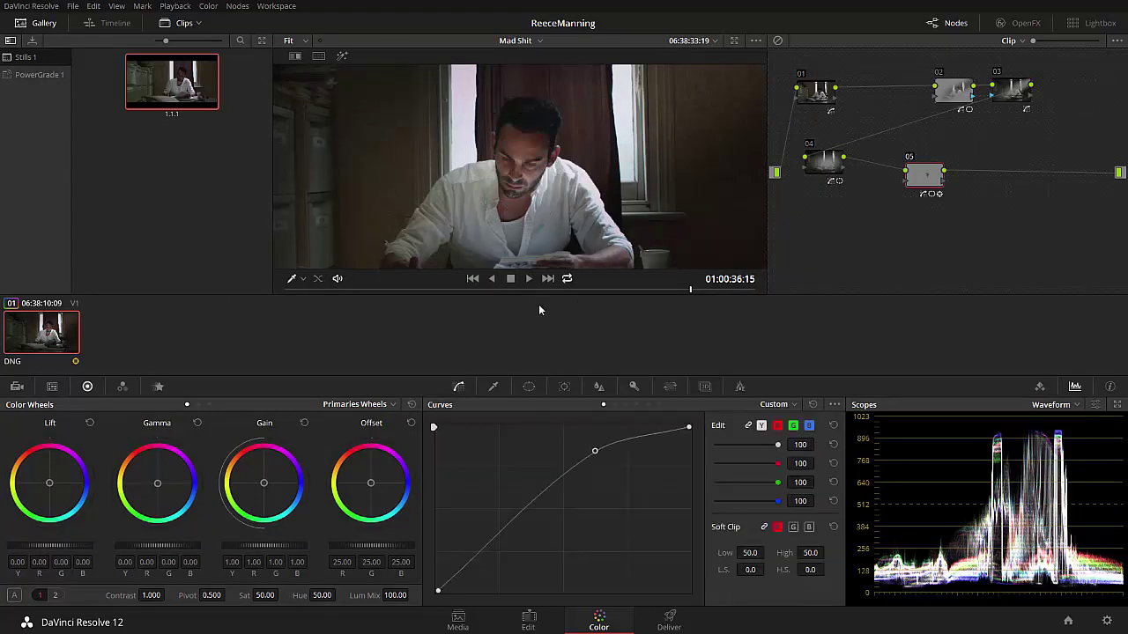
left_click_drag(494, 290, 361, 296)
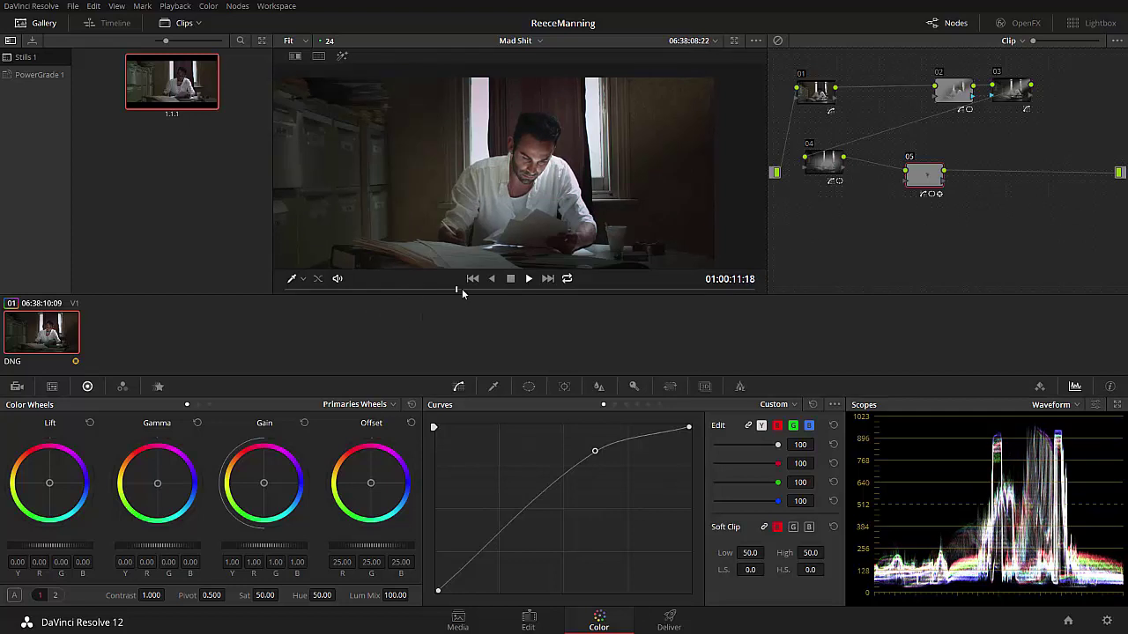
left_click_drag(474, 289, 438, 303)
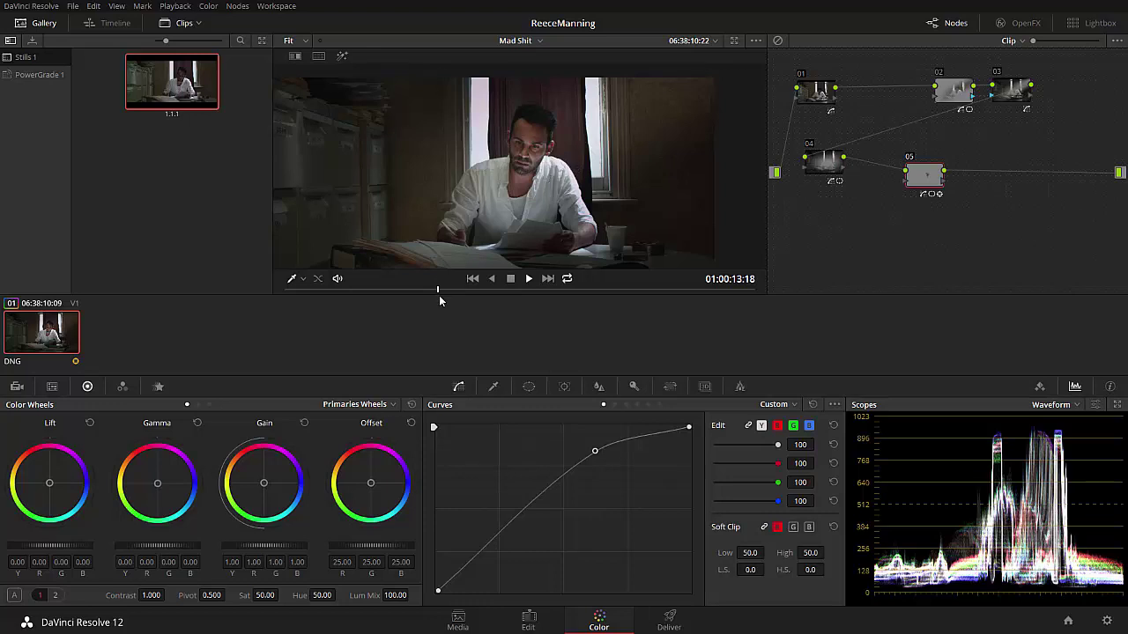
mouse_move(604, 300)
left_mouse_down()
mouse_move(727, 292)
mouse_move(516, 294)
mouse_move(615, 303)
left_mouse_up()
Bring the 20160123_163540.jpg set photo to the front, over the Vimeo page.
key("alt+Tab")
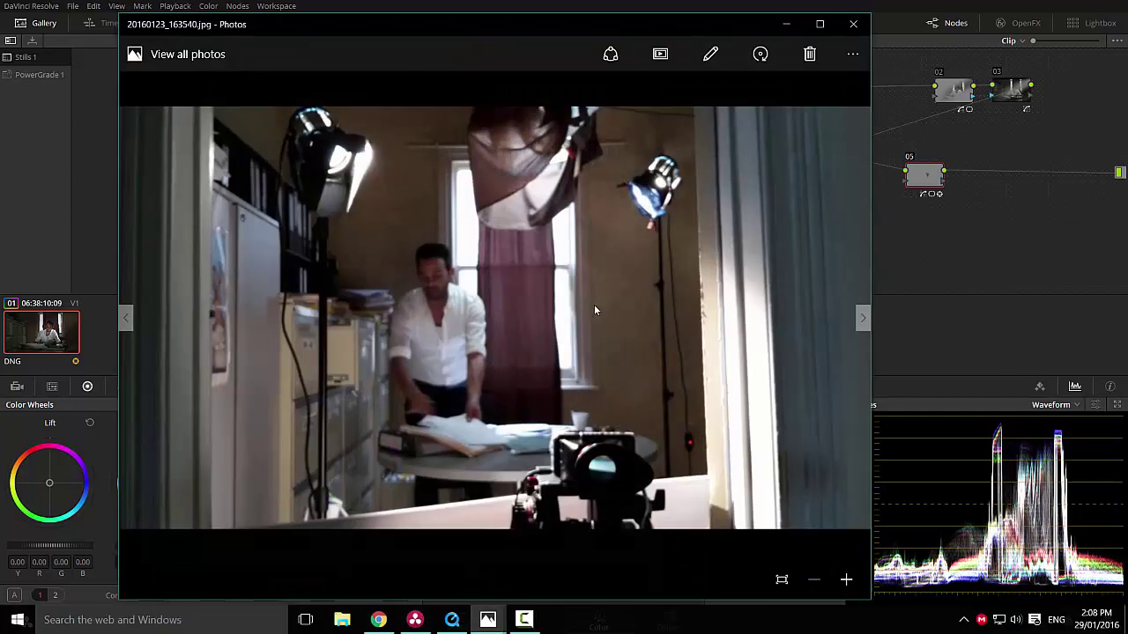
key("alt+Tab")
key("alt+Tab")
key("alt+Tab")
key("alt+Tab")
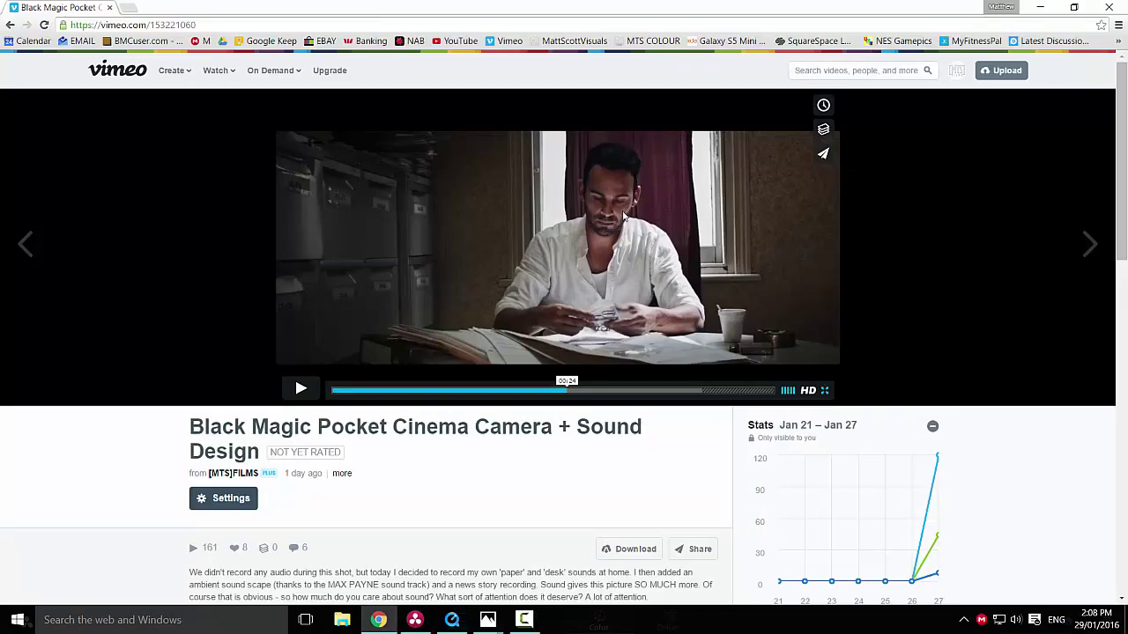
key("alt+Tab")
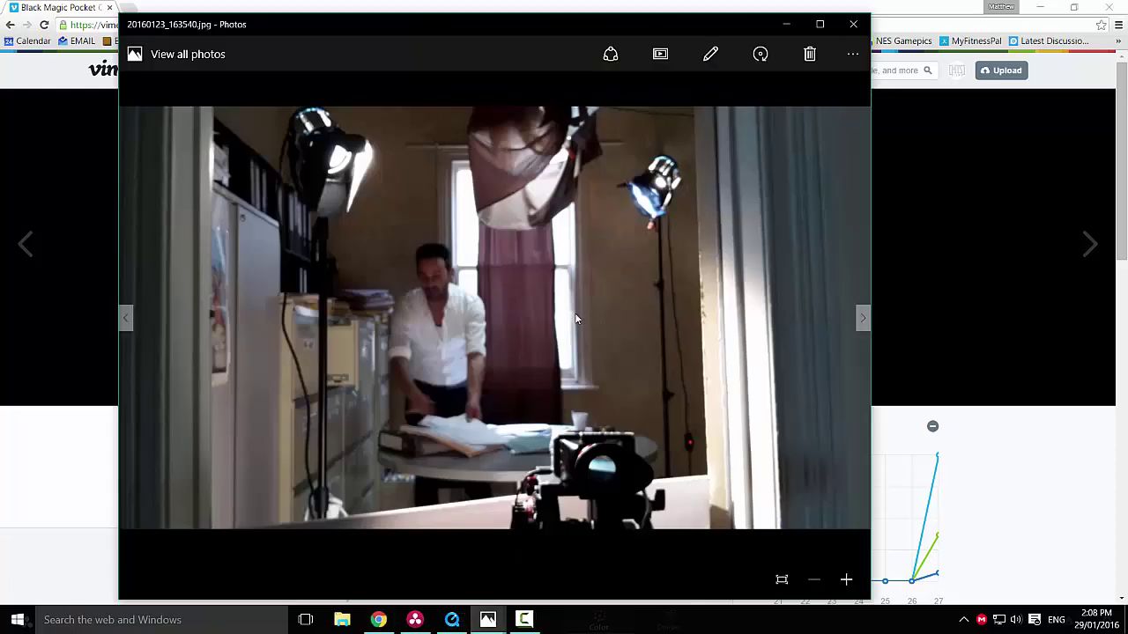
Scrub through the graded clip in Resolve, then bring the Vimeo reference page forward.
key("alt+Tab")
key("alt+Tab")
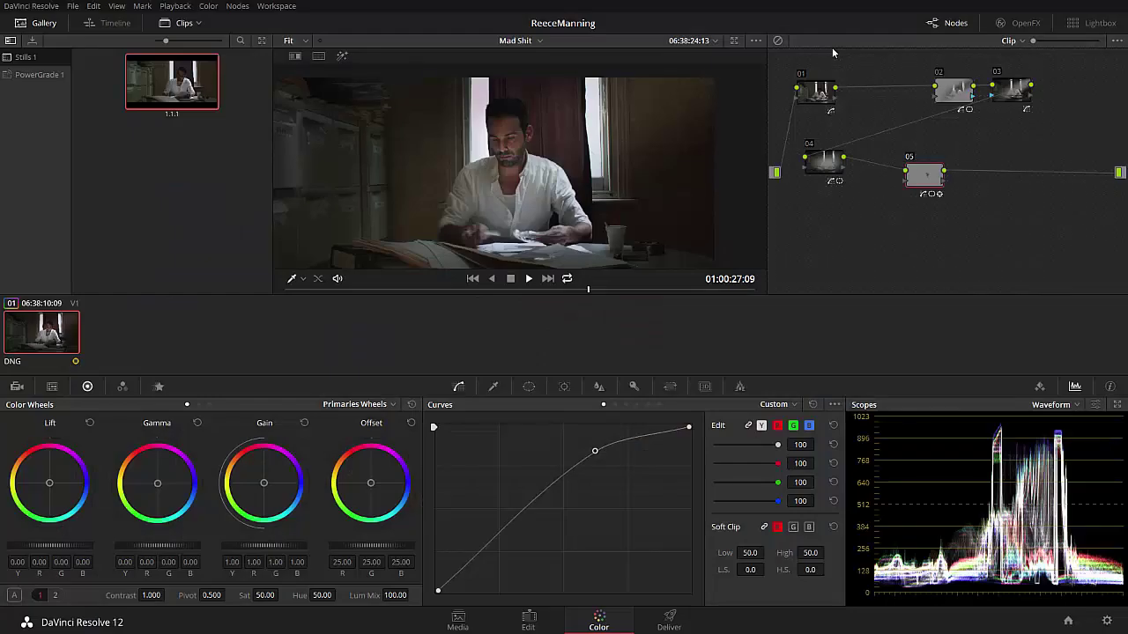
left_click_drag(560, 293, 586, 284)
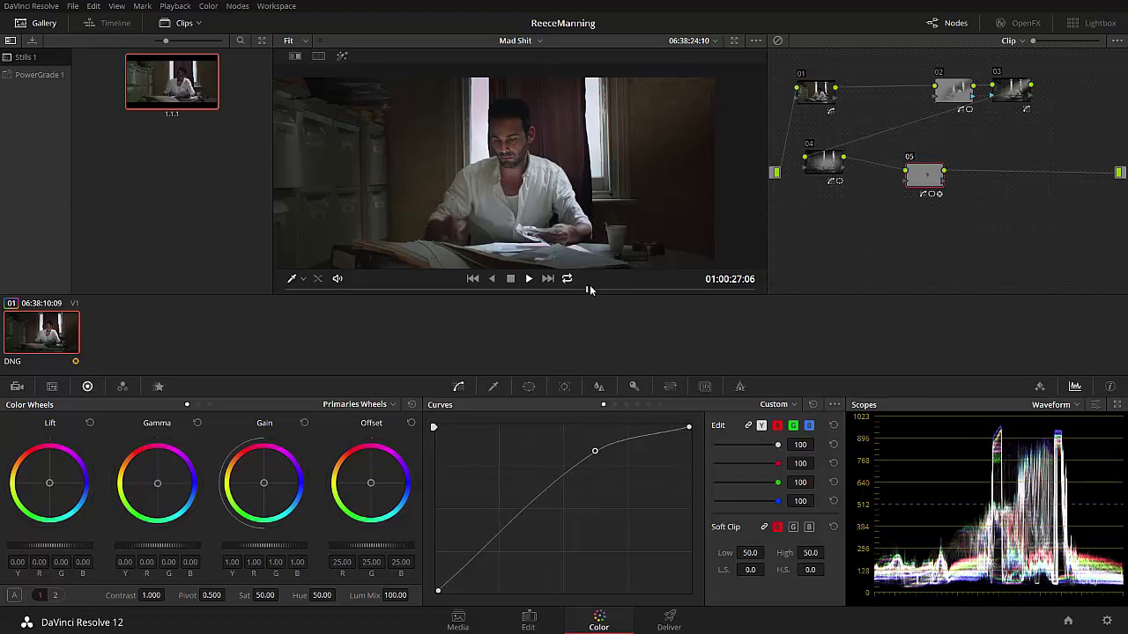
key("alt+Tab")
key("alt+Tab")
key("alt+Tab")
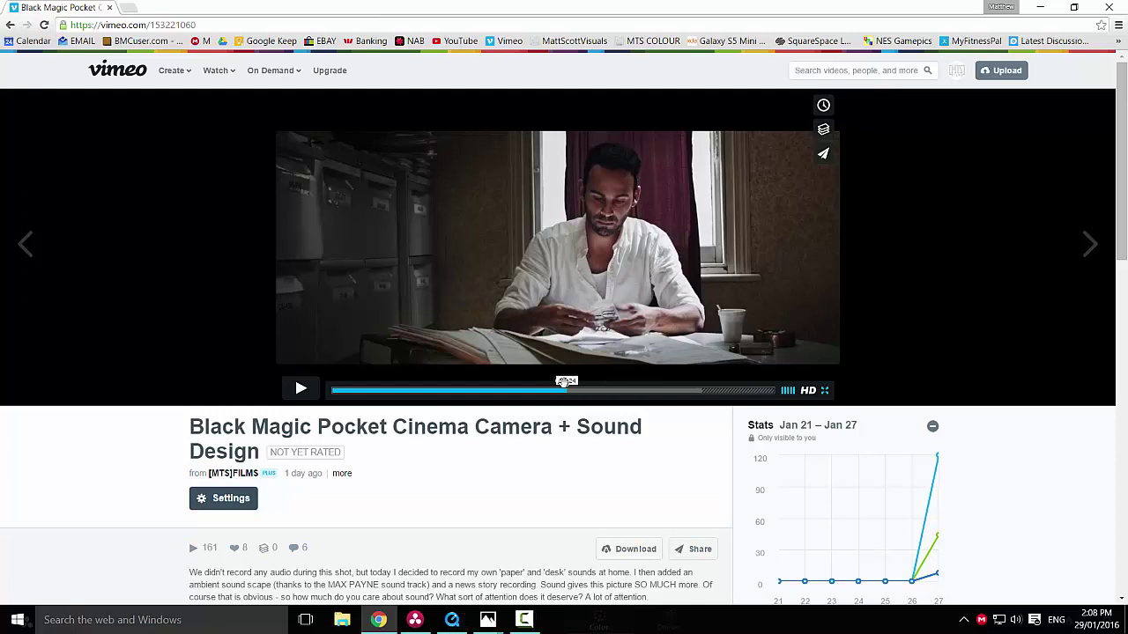
Seek the Vimeo reference video to 00:28, then switch back to the other window.
mouse_move(568, 390)
left_mouse_down()
mouse_move(608, 389)
mouse_move(552, 382)
left_mouse_up()
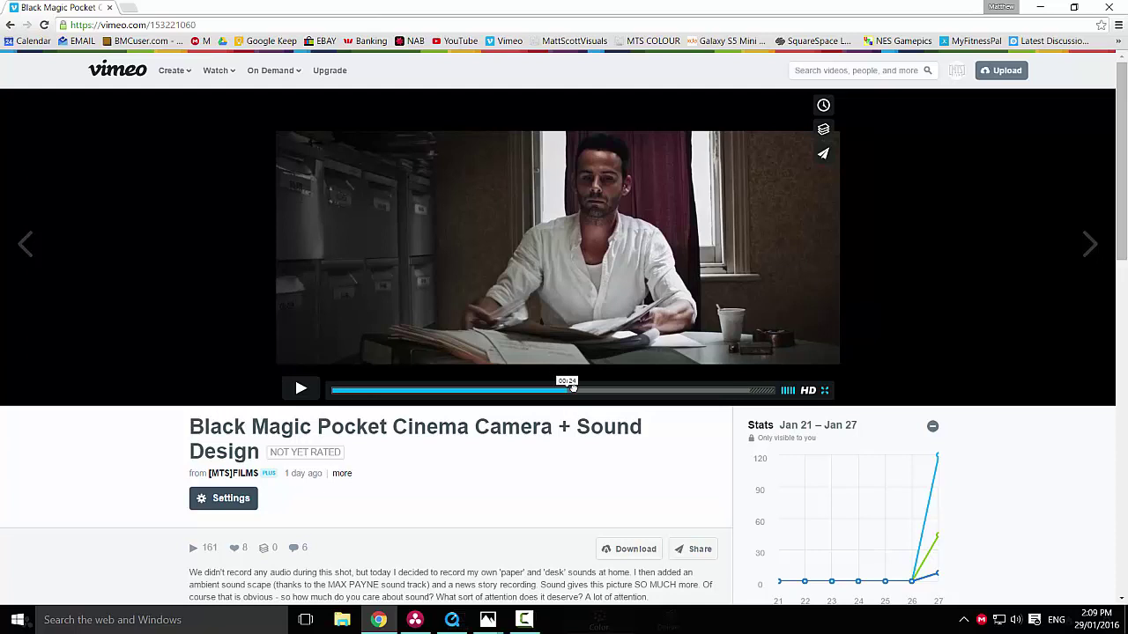
left_click(607, 390)
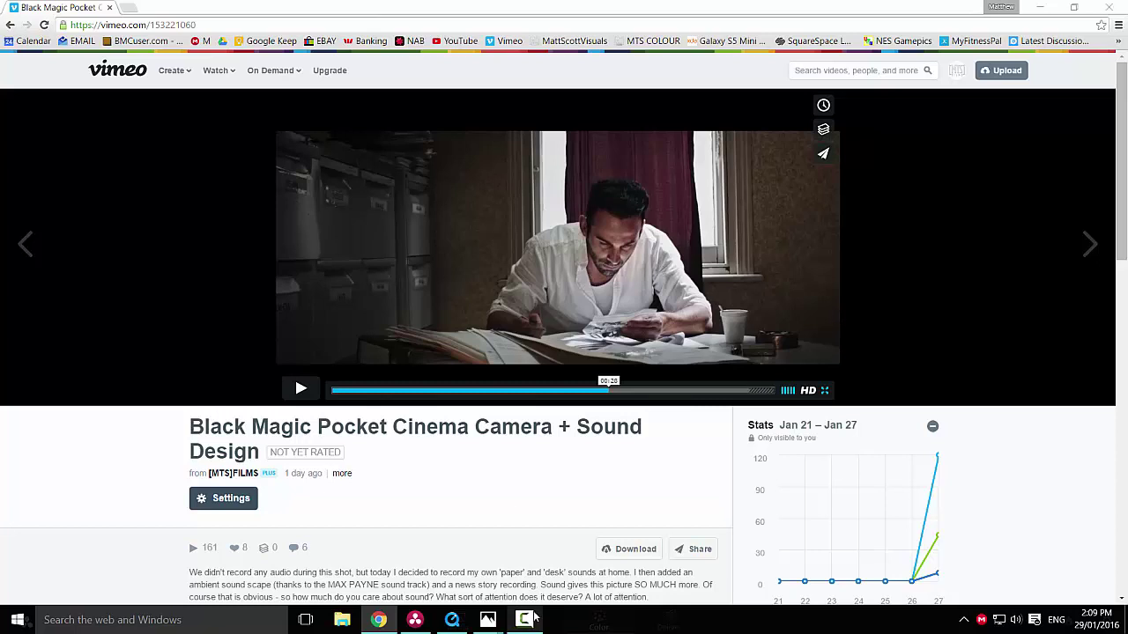
key("alt+Tab")
key("alt+Tab")
key("alt+Tab")
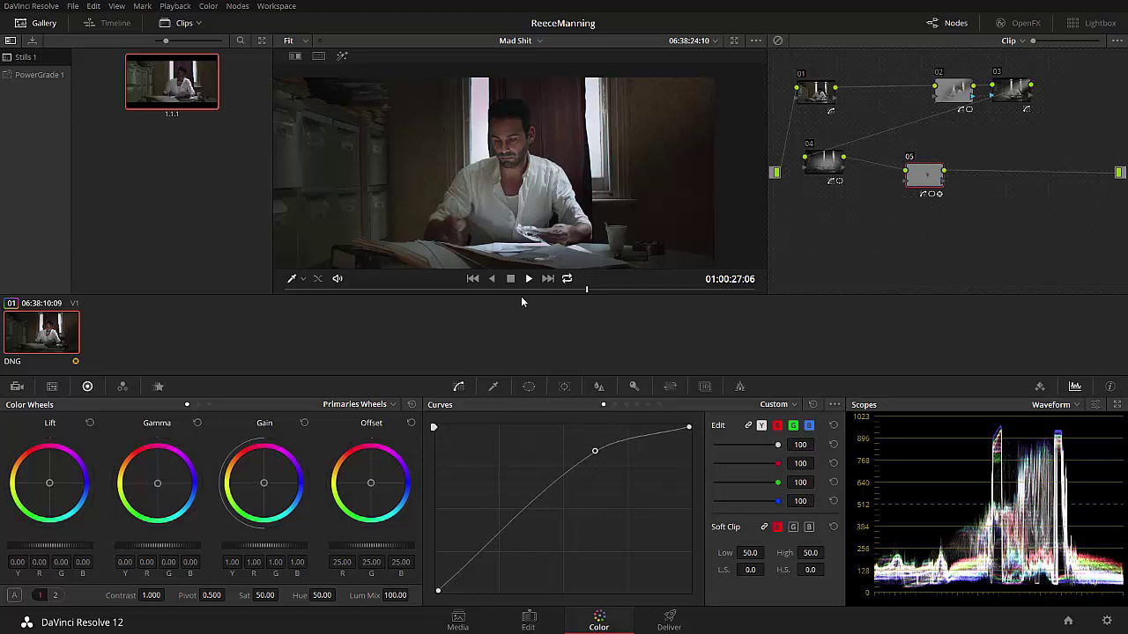
Add serial node 06 after node 05 with Alt+S and position it beside node 05.
mouse_move(522, 297)
left_mouse_down()
mouse_move(433, 291)
mouse_move(567, 297)
mouse_move(491, 294)
mouse_move(512, 293)
left_mouse_up()
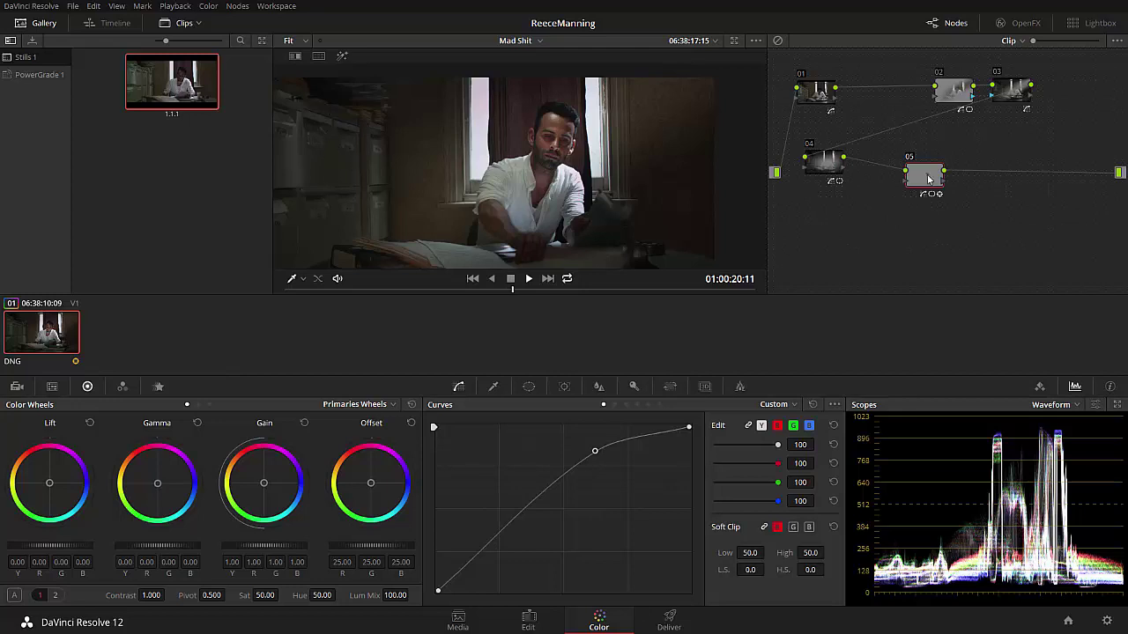
key("alt+s")
left_click_drag(969, 181, 1000, 181)
key("Delete")
key("ctrl+z")
left_click(976, 167)
left_click_drag(978, 168, 1012, 168)
Choose the Curve window shape for node 06 and expand the viewer to full screen.
left_click(529, 388)
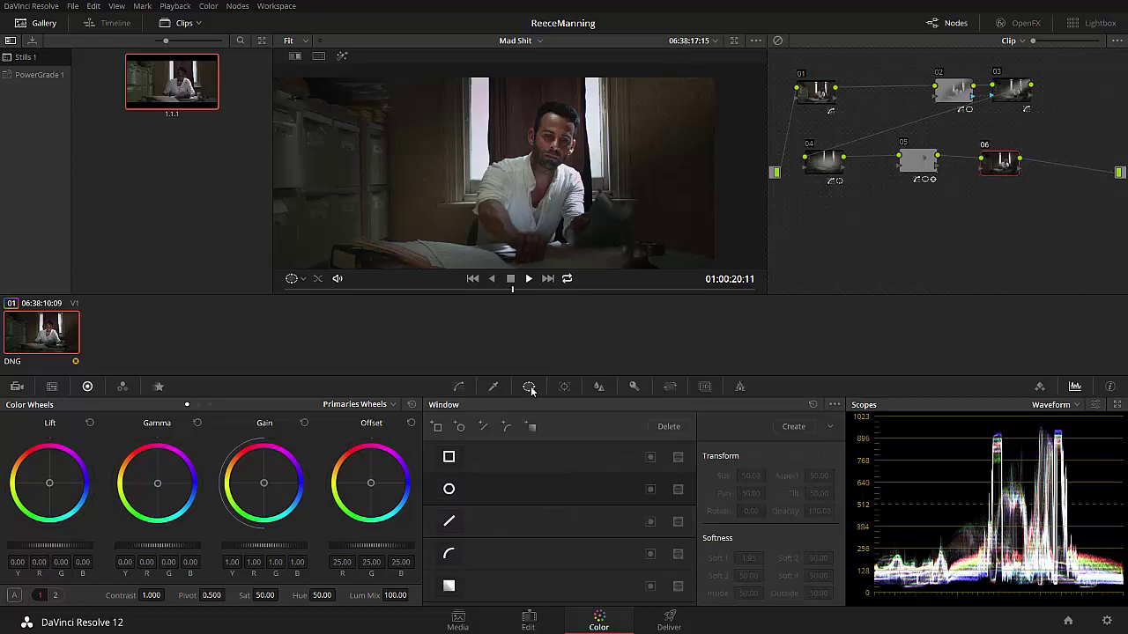
left_click(448, 558)
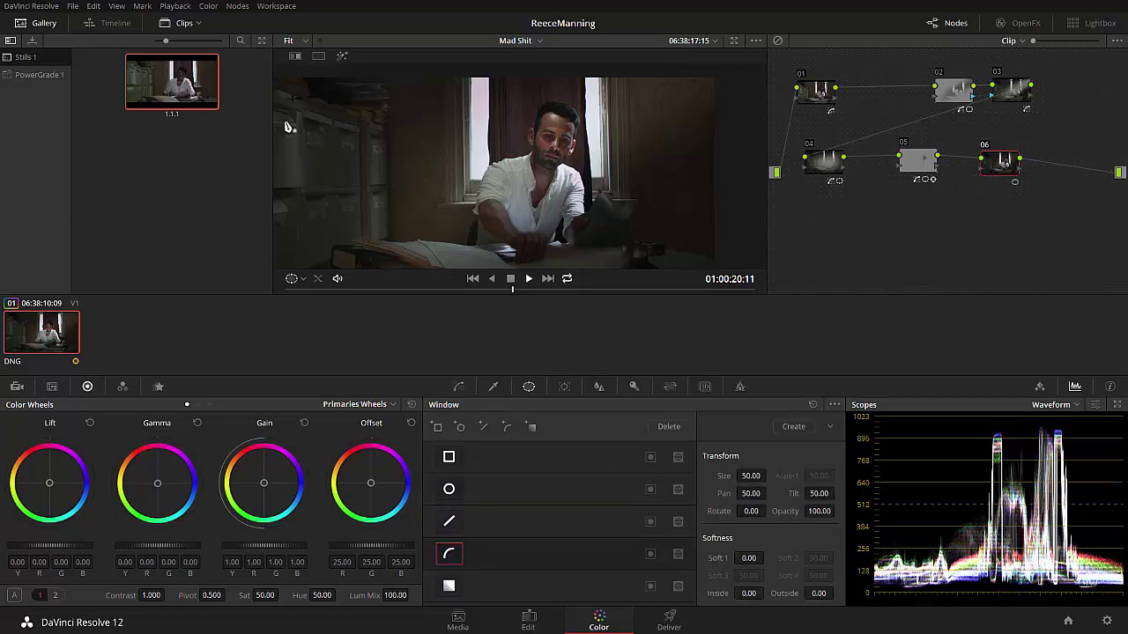
key("alt+f")
scroll(379, 290, "down", 4)
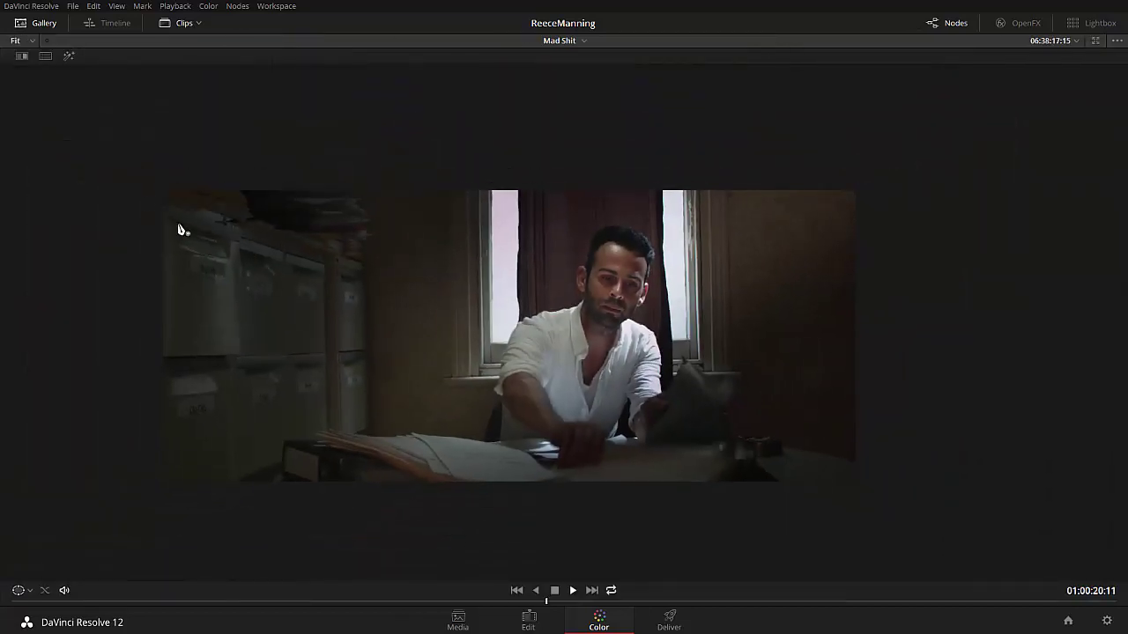
Trace a closed custom window around the left filing cabinets and desk corner.
left_click(110, 181)
left_click(363, 262)
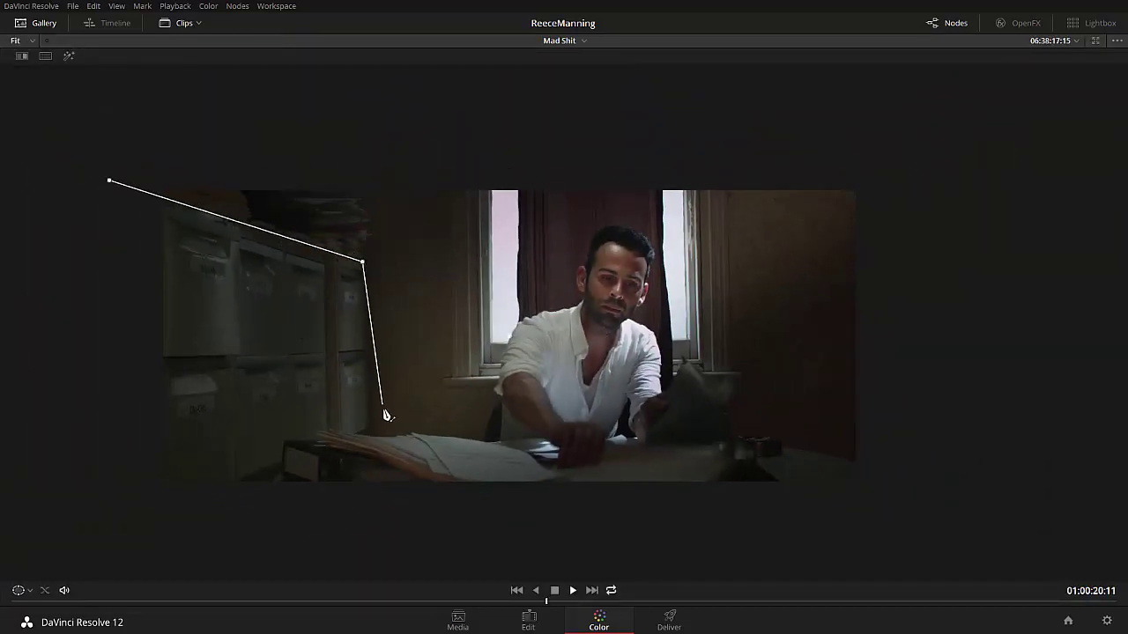
left_click(370, 434)
left_click(325, 428)
left_click(309, 435)
left_click(282, 440)
left_click(280, 472)
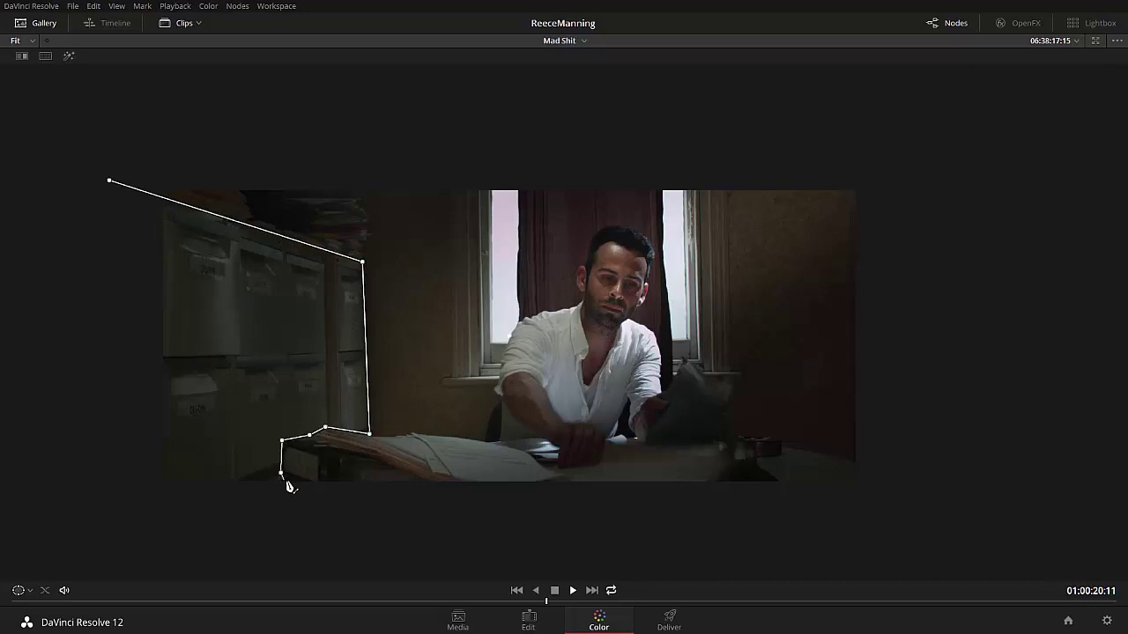
left_click(286, 479)
left_click(380, 554)
left_click(93, 528)
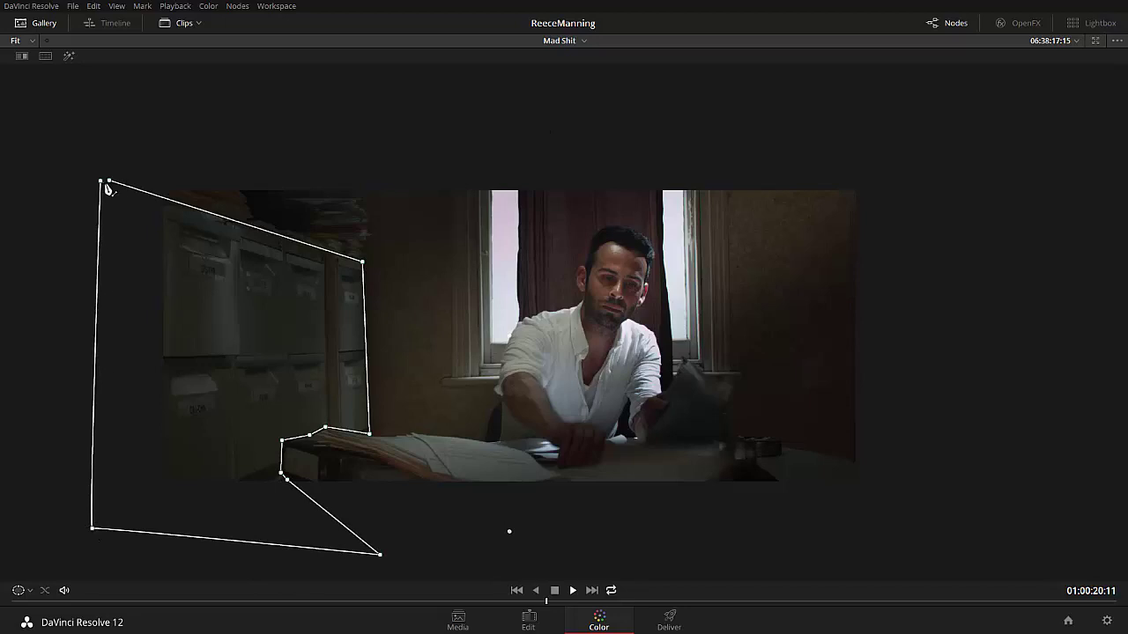
left_click(108, 181)
key("alt+f")
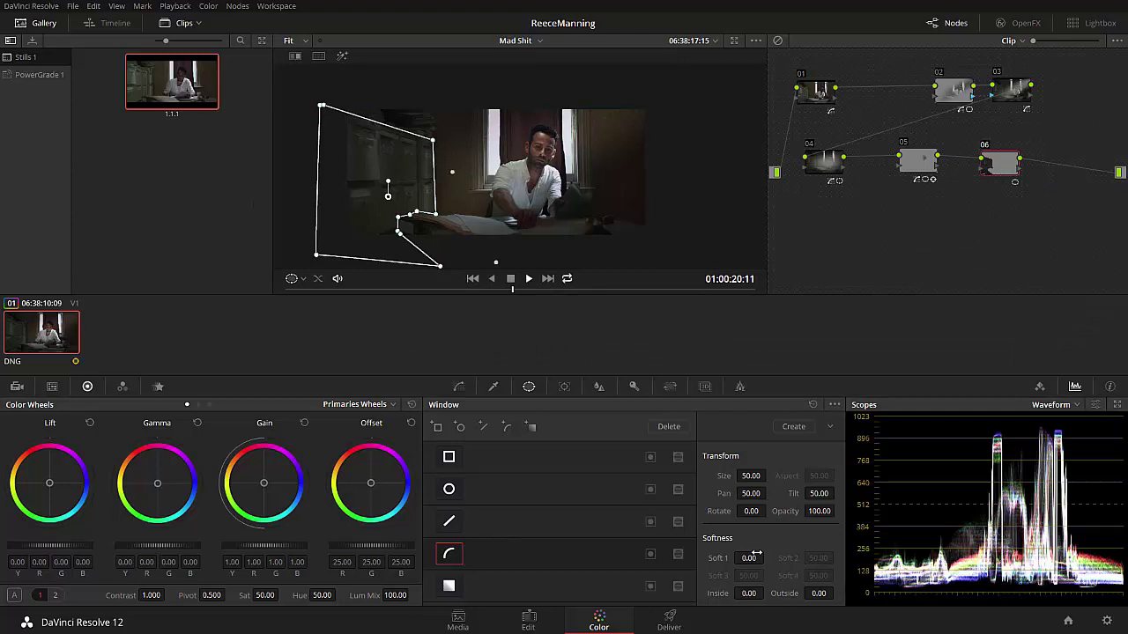
Soften the cabinet window's inner edge and lower node 06 saturation to 13.80.
left_click_drag(748, 593, 836, 574)
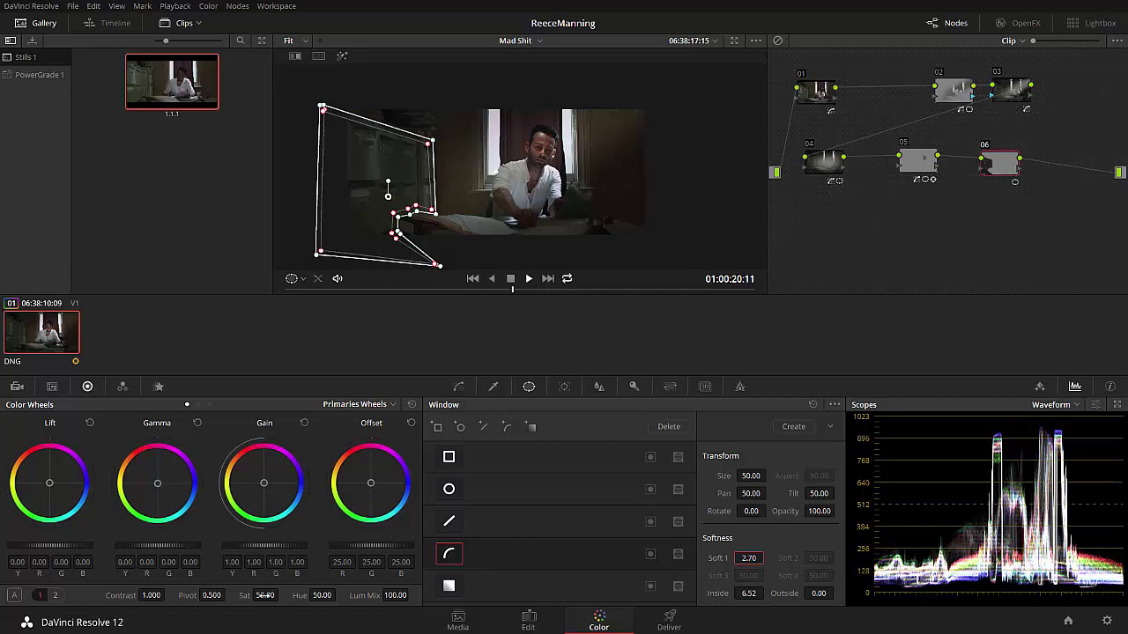
mouse_move(264, 595)
left_mouse_down()
mouse_move(281, 594)
mouse_move(266, 596)
left_mouse_up()
left_click(458, 387)
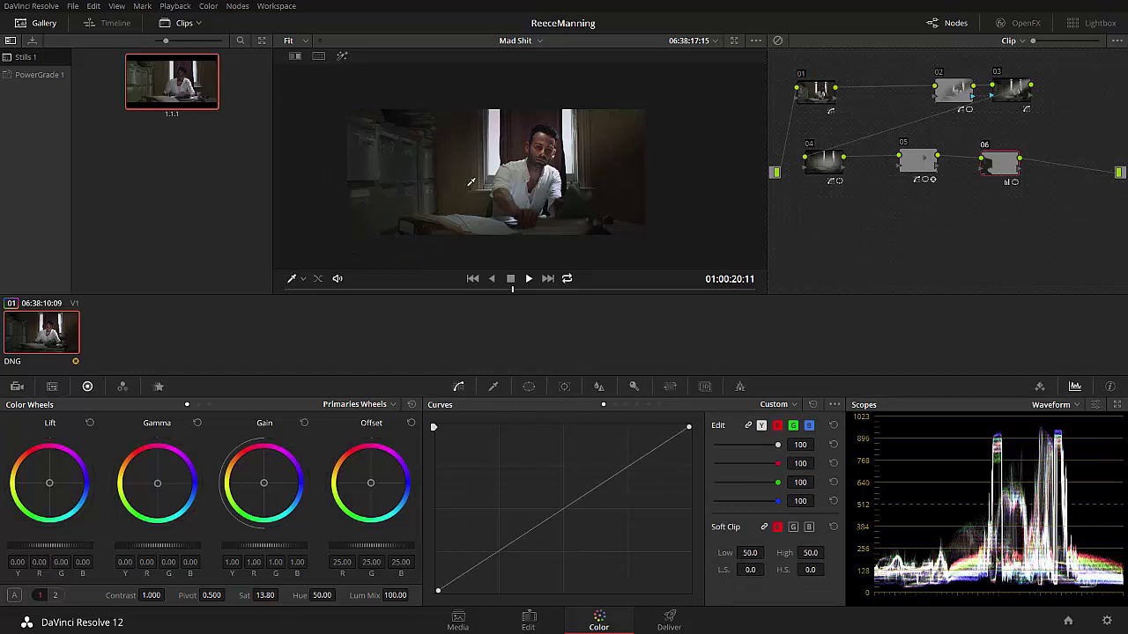
scroll(527, 210, "up", 1)
left_click_drag(517, 288, 474, 295)
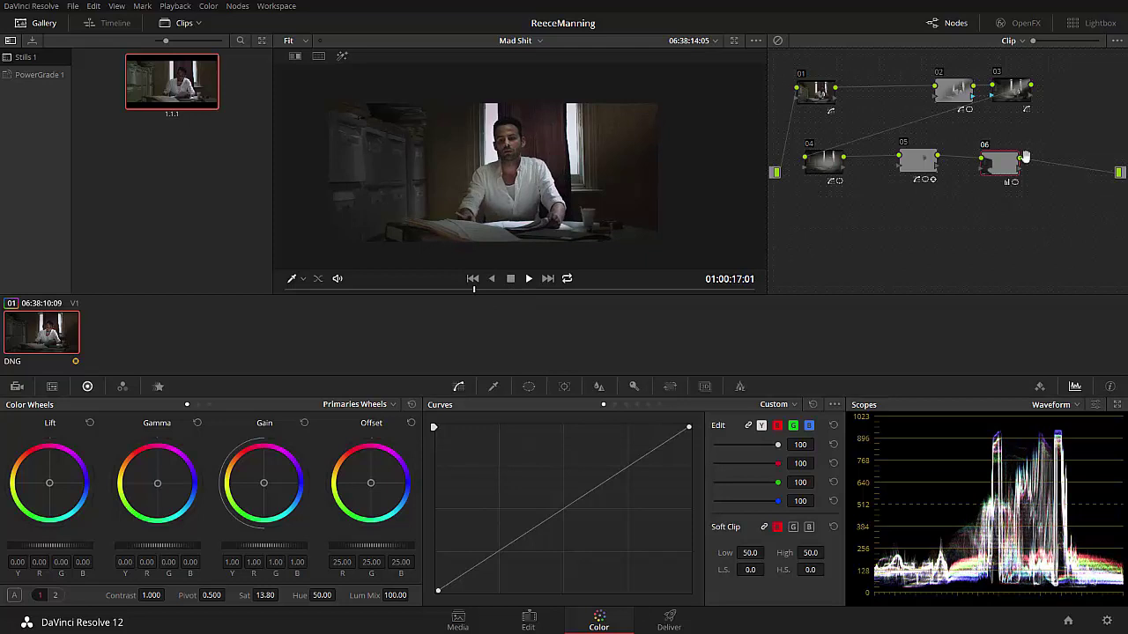
Toggle node 06 off and on with Ctrl+D to compare the cabinet desaturation.
left_click(1000, 169)
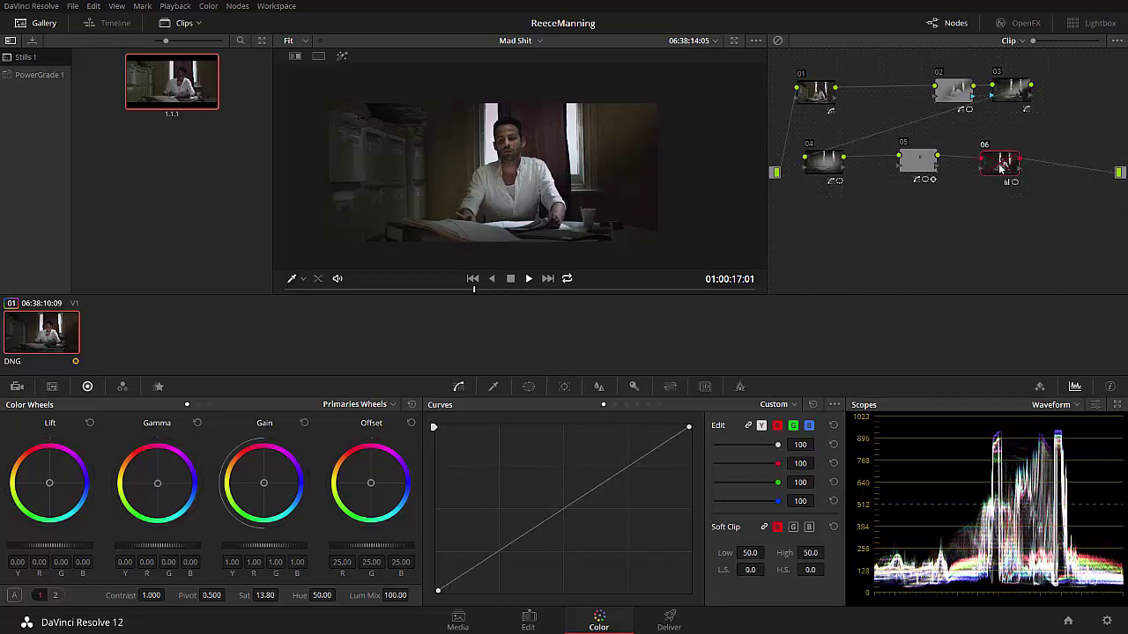
key("ctrl+d")
scroll(573, 183, "up", 1)
scroll(573, 183, "down", 1)
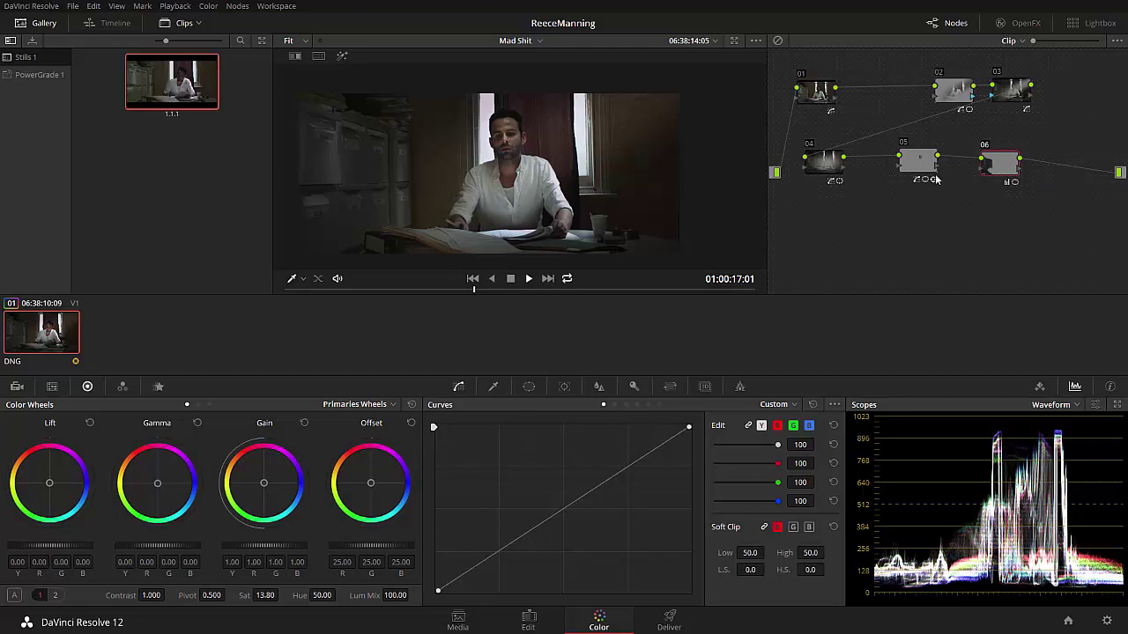
Spread nodes 02–06 apart, opening room after node 01, and select node 01.
left_click_drag(959, 94, 1044, 85)
left_click_drag(1000, 163, 1032, 173)
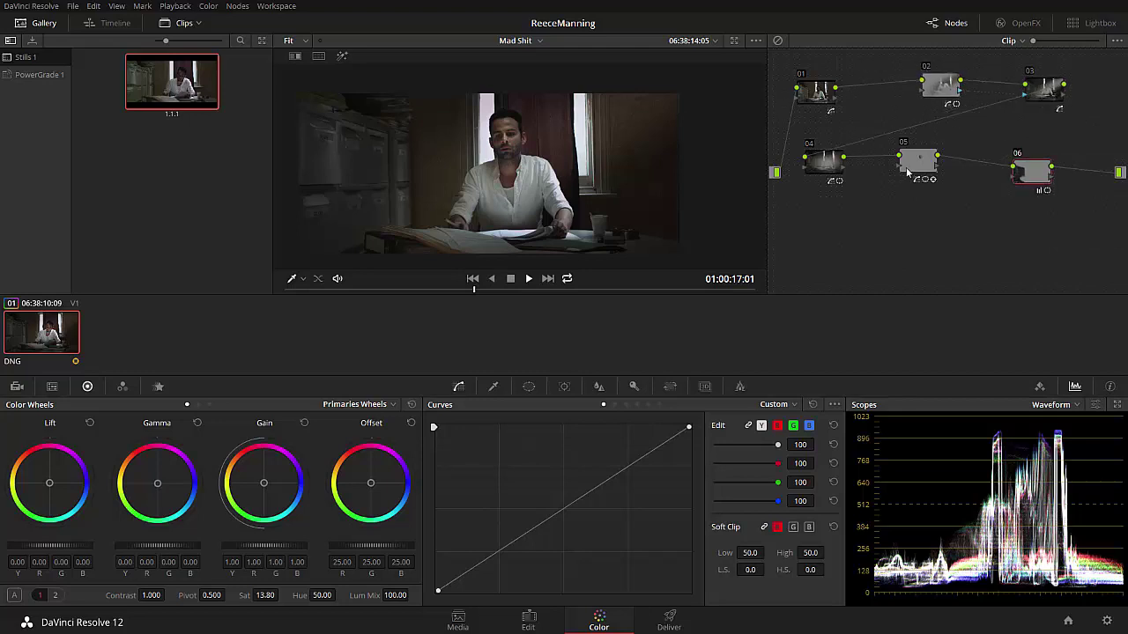
left_click_drag(918, 160, 956, 176)
left_click_drag(824, 159, 873, 183)
left_click_drag(939, 99, 960, 100)
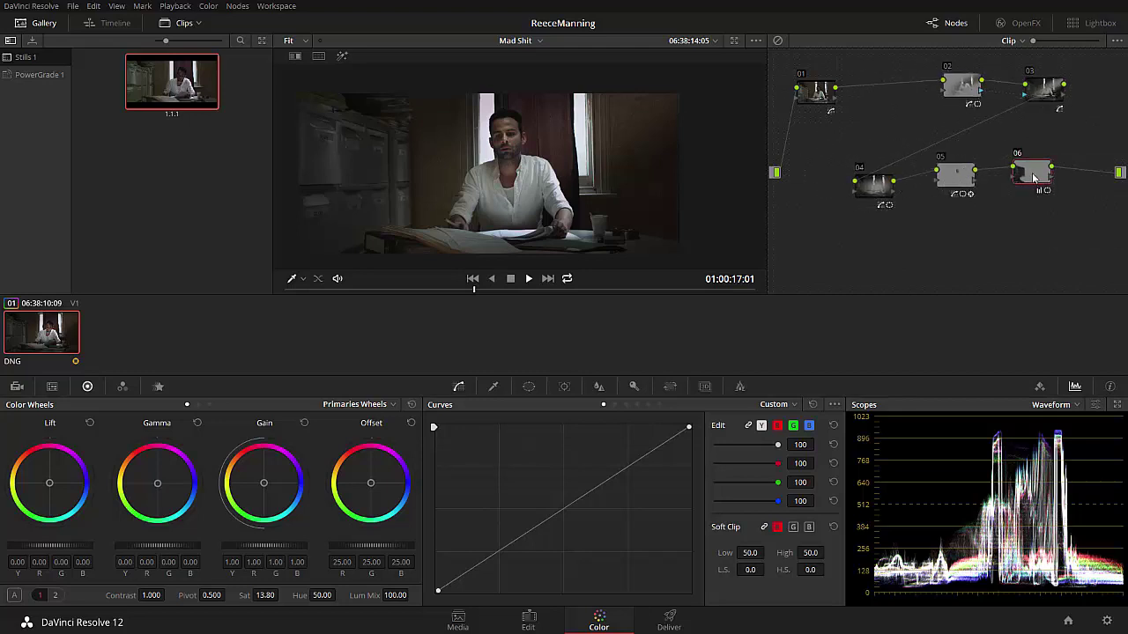
left_click_drag(1035, 173, 1055, 175)
left_click_drag(958, 174, 1005, 170)
left_click_drag(872, 182, 916, 166)
left_click_drag(1055, 175, 1085, 217)
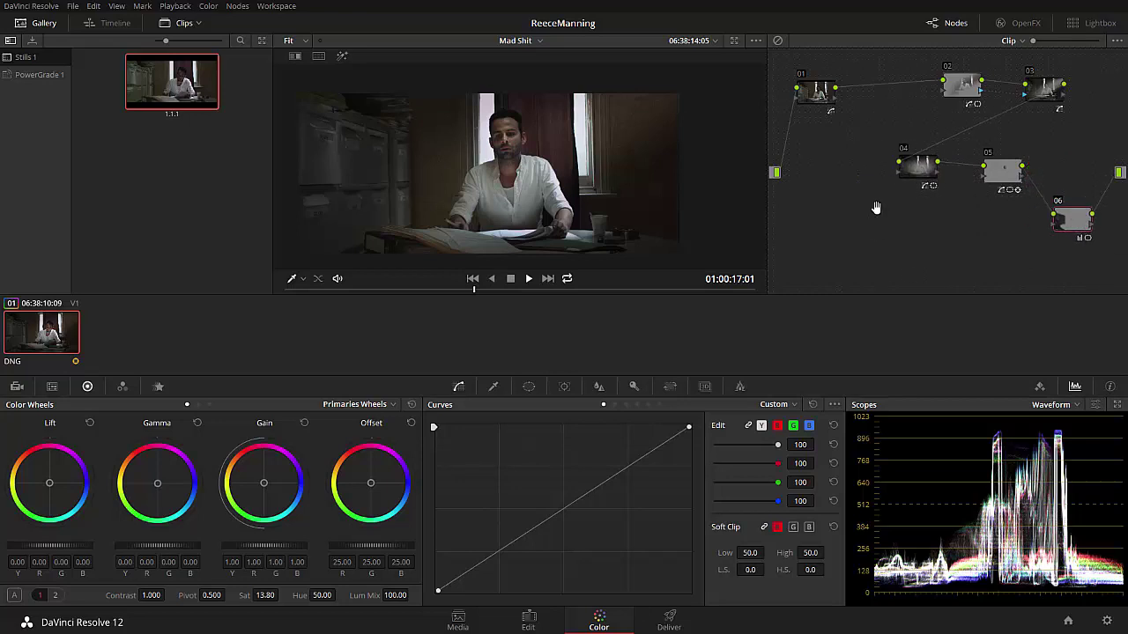
left_click_drag(960, 88, 975, 89)
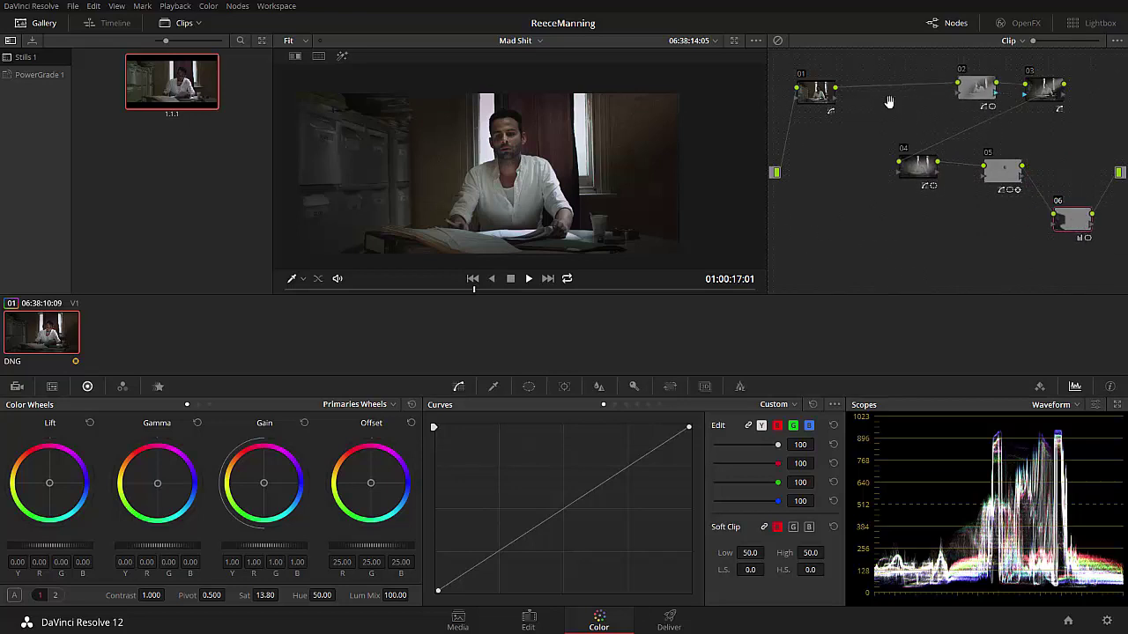
left_click_drag(821, 94, 803, 90)
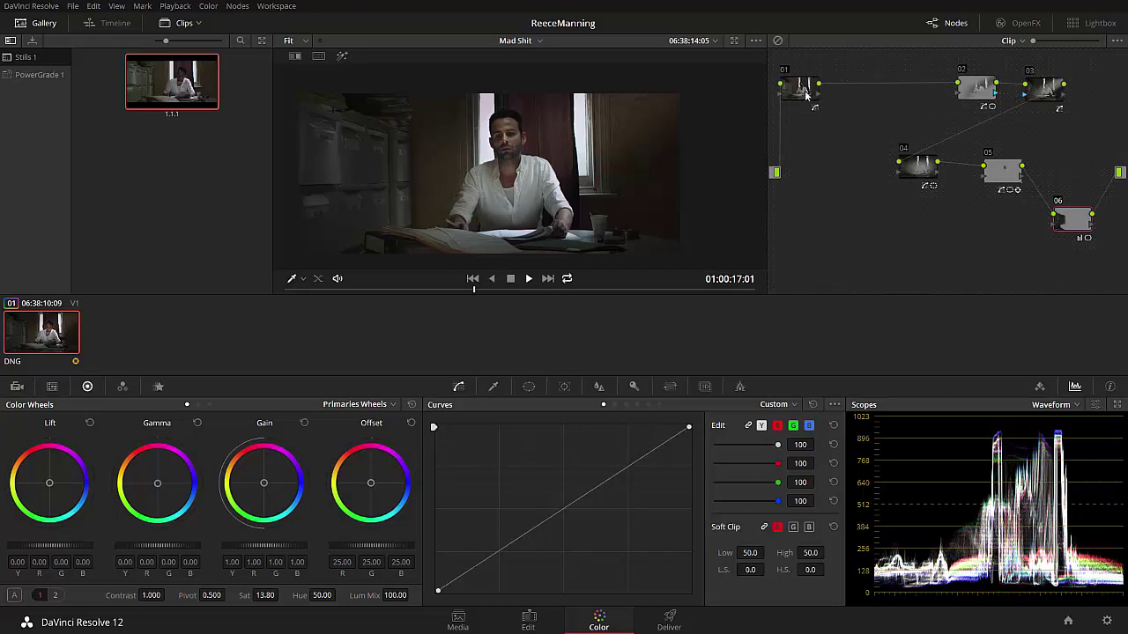
left_click(803, 91)
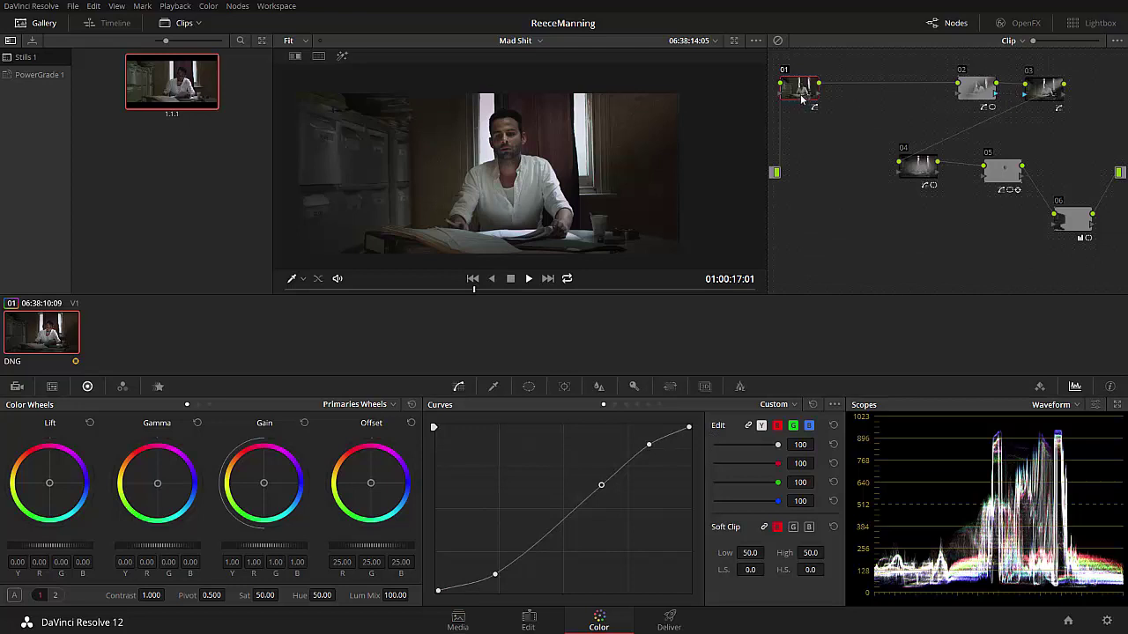
Add serial node 07 after node 01 and qualify the skin tone sampled from the man's face.
key("alt+s")
left_click_drag(848, 104, 852, 78)
left_click(493, 386)
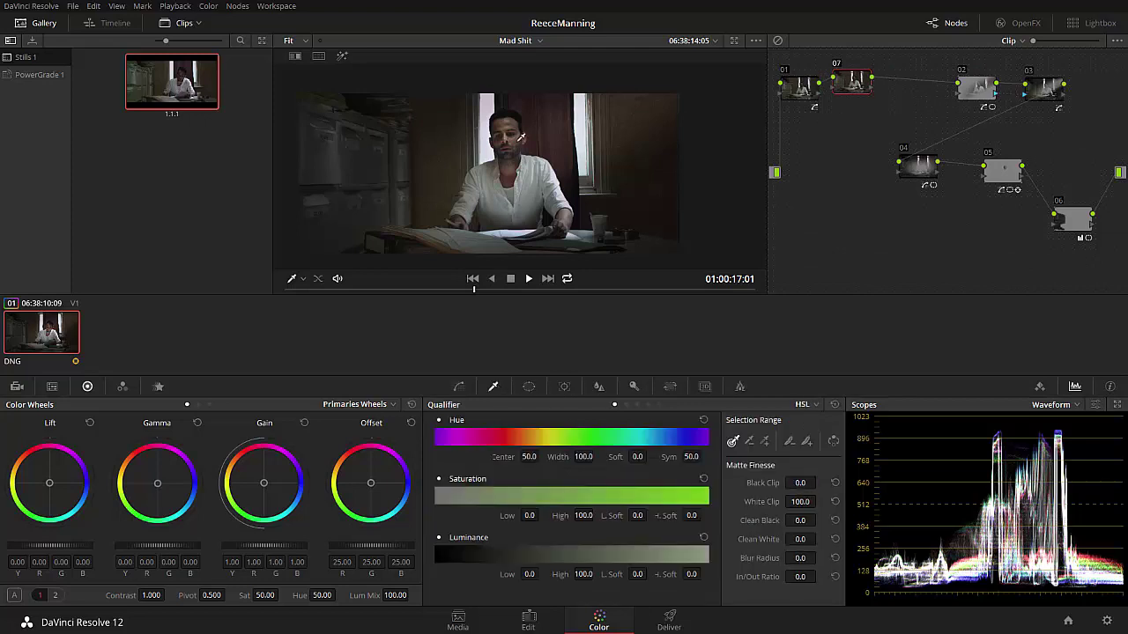
left_click(518, 136)
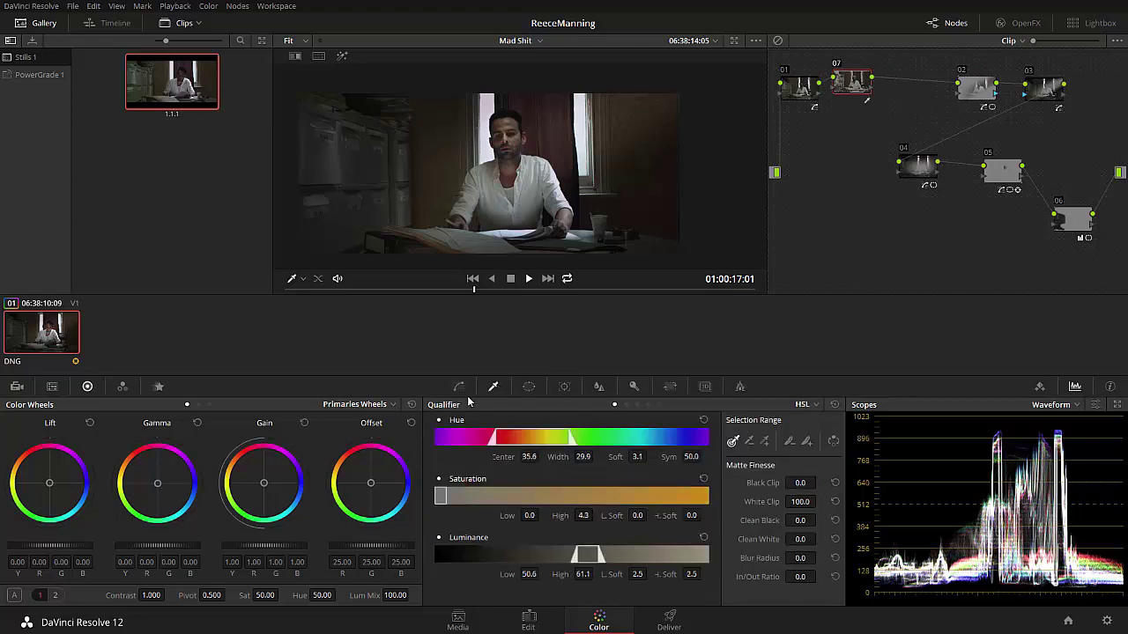
left_click(518, 135)
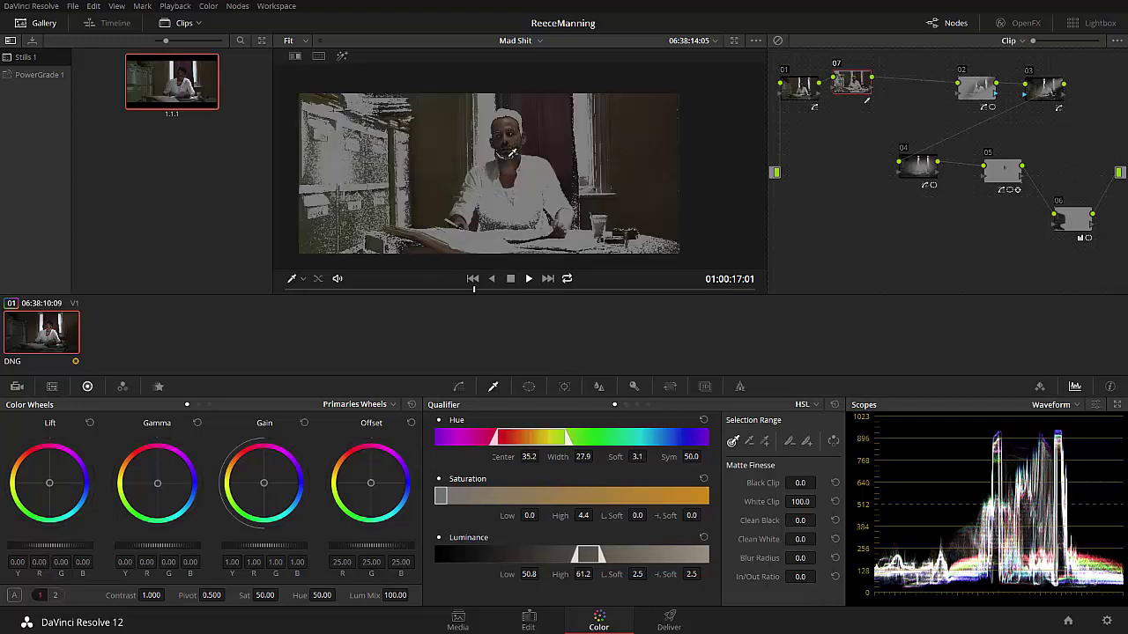
key("shift+h")
key("shift+h")
key("shift+h")
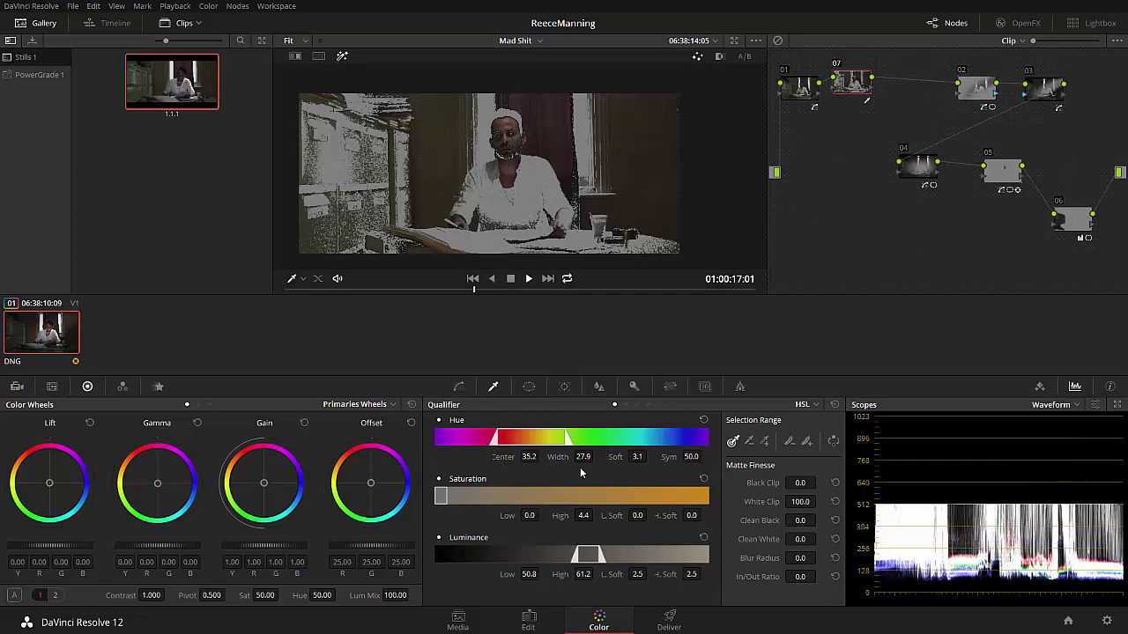
Narrow the qualifier's hue width and clean the skin matte with Clean Black 11.1, Clean White 20.5.
left_click_drag(583, 457, 518, 457)
left_click_drag(796, 520, 770, 535)
key("shift+h")
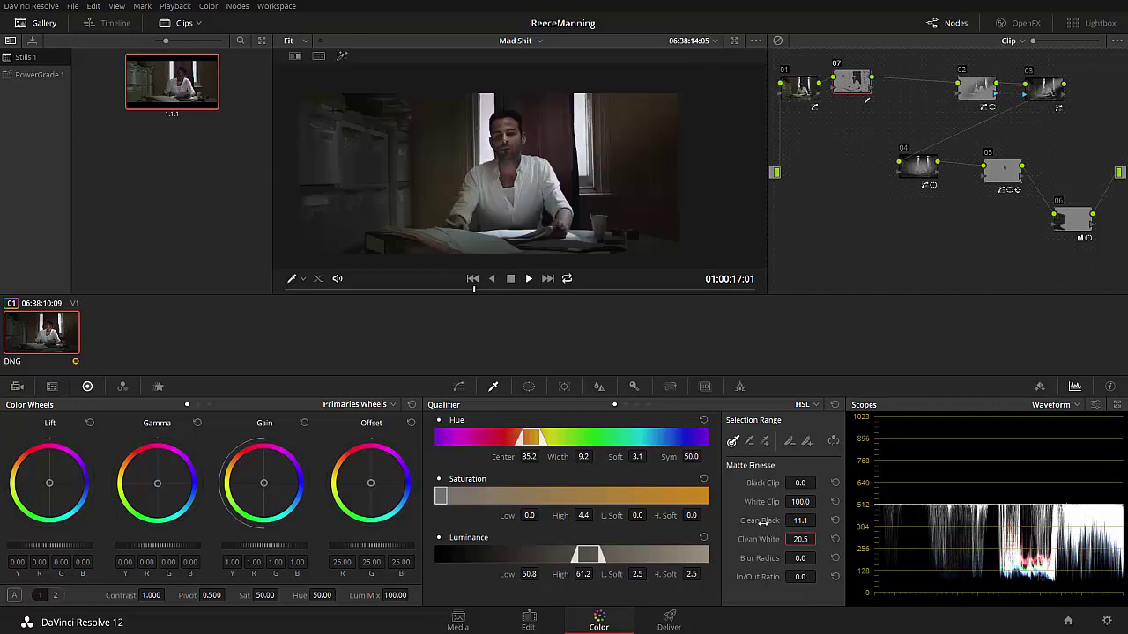
left_click_drag(165, 481, 141, 439)
double_click(141, 439)
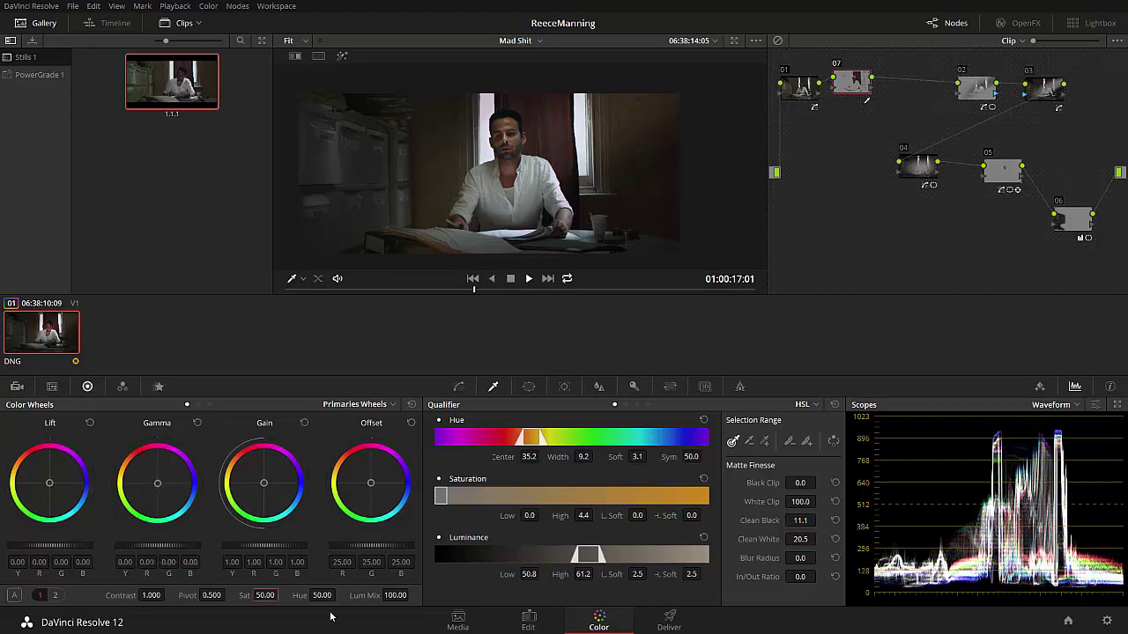
Set node 07's saturation to 40 and slightly nudge the skin midtone colour.
double_click(263, 596)
type("40")
key("Return")
left_click_drag(157, 483, 136, 458)
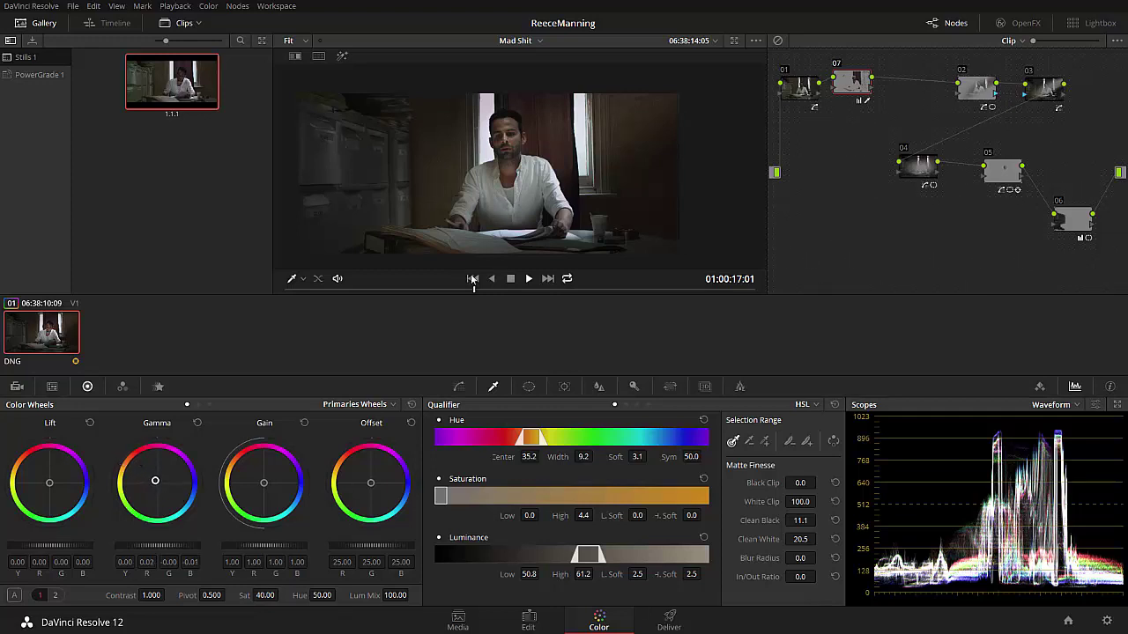
key("alt+Tab")
key("alt+Tab")
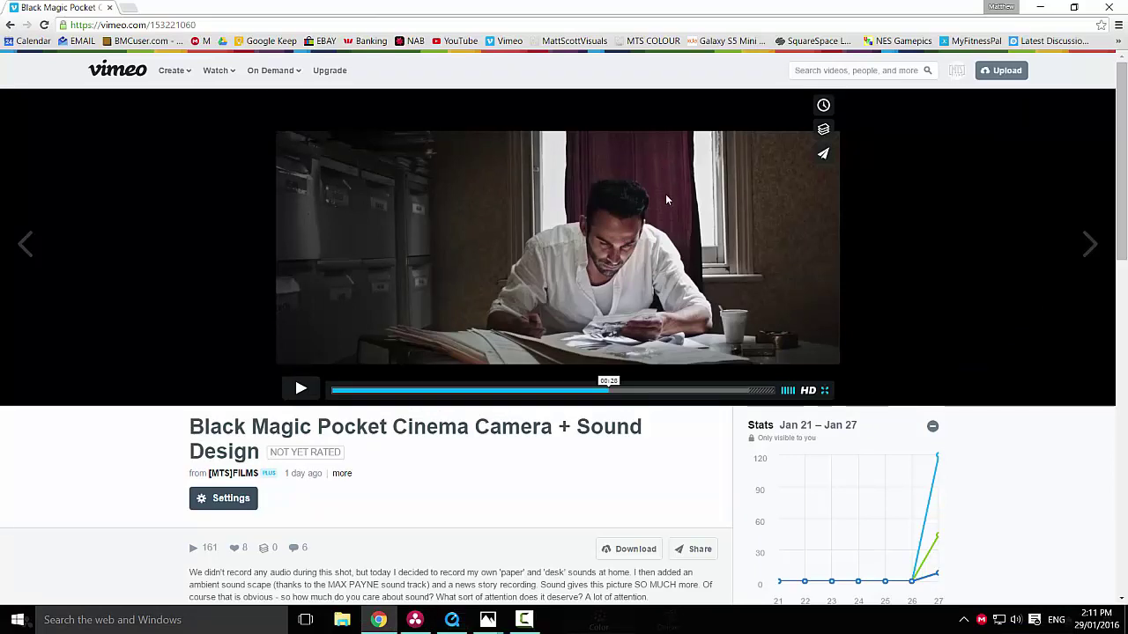
key("alt+Tab")
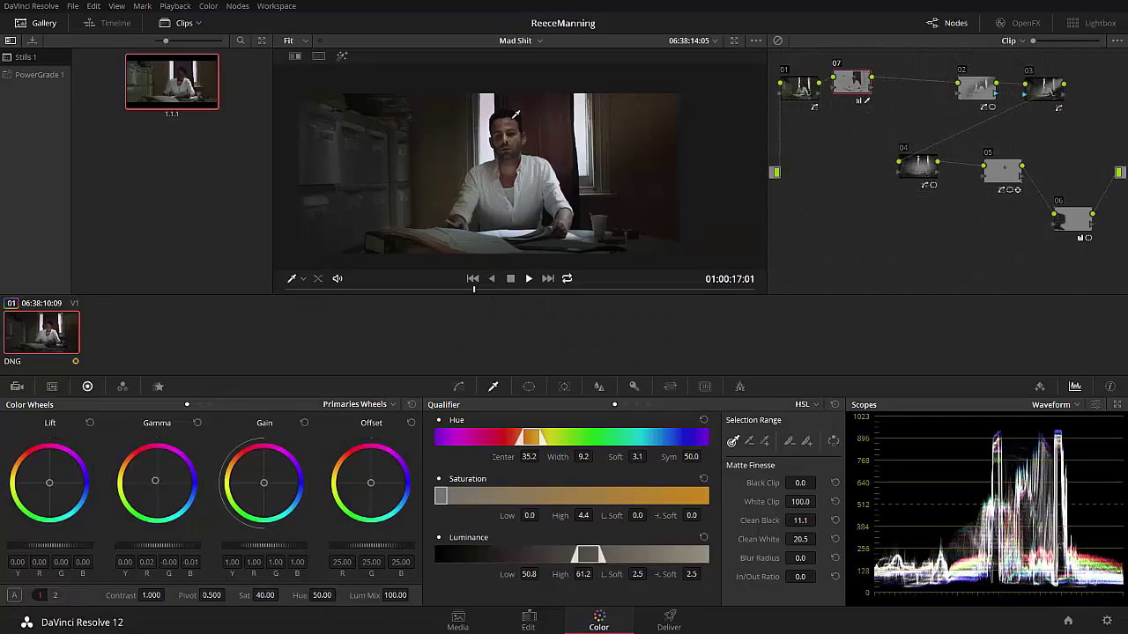
key("shift+h")
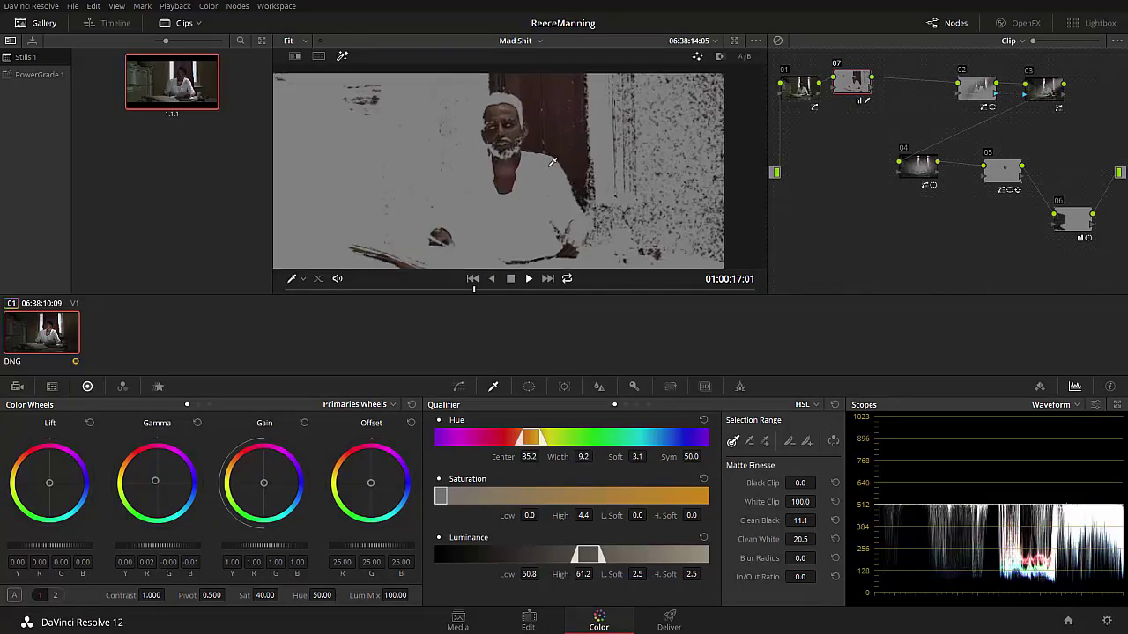
scroll(544, 163, "up", 1)
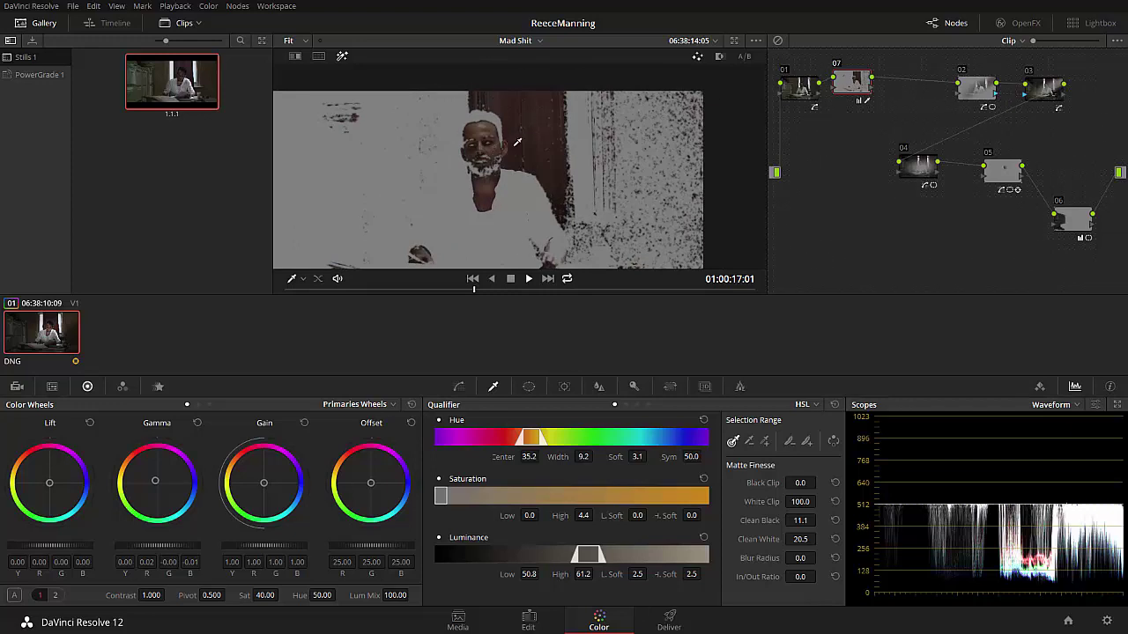
key("shift+h")
scroll(526, 146, "up", 1)
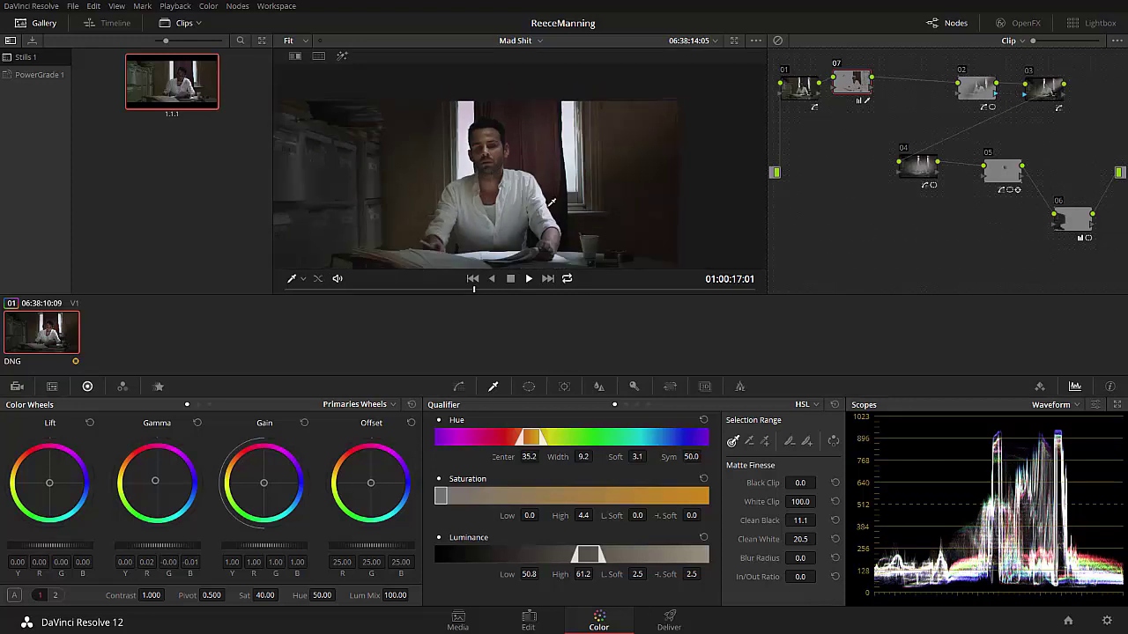
scroll(555, 189, "down", 2)
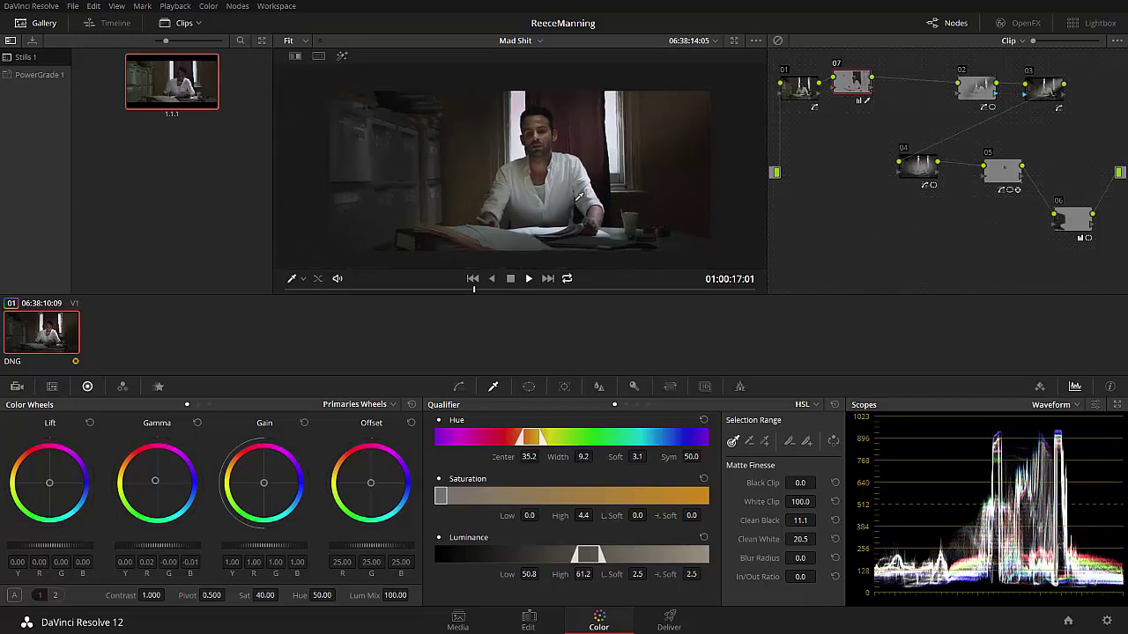